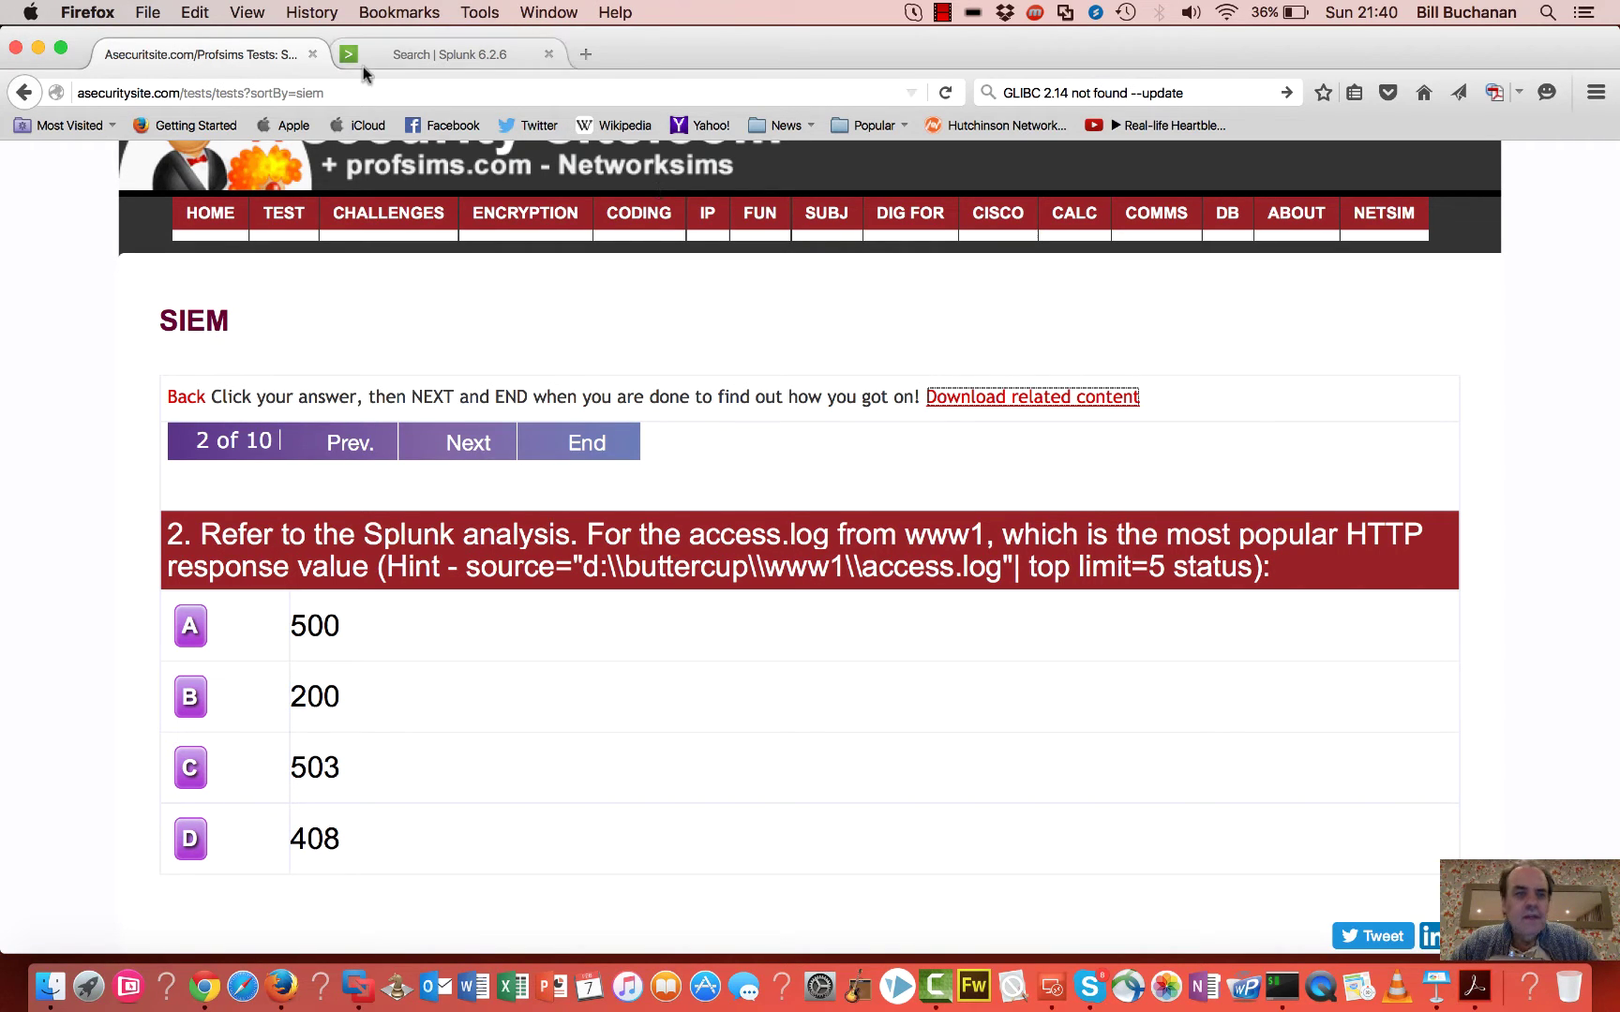
Step: Switch to the Splunk search page and run the * search over all events
click(422, 51)
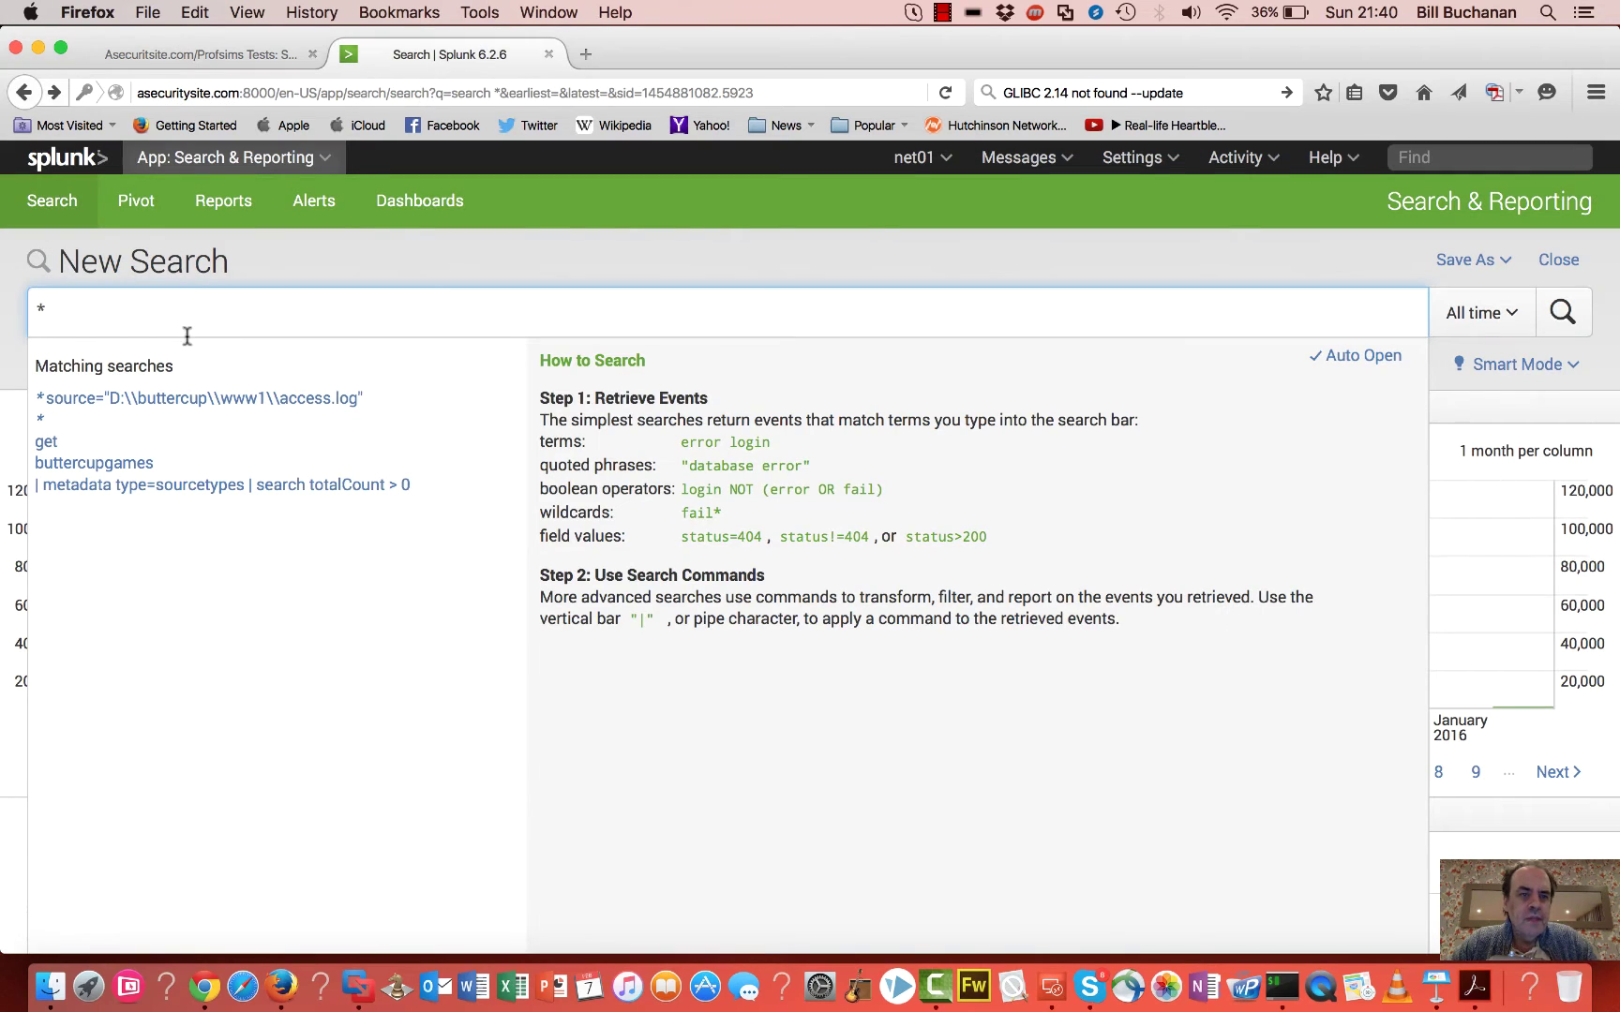
key(Return)
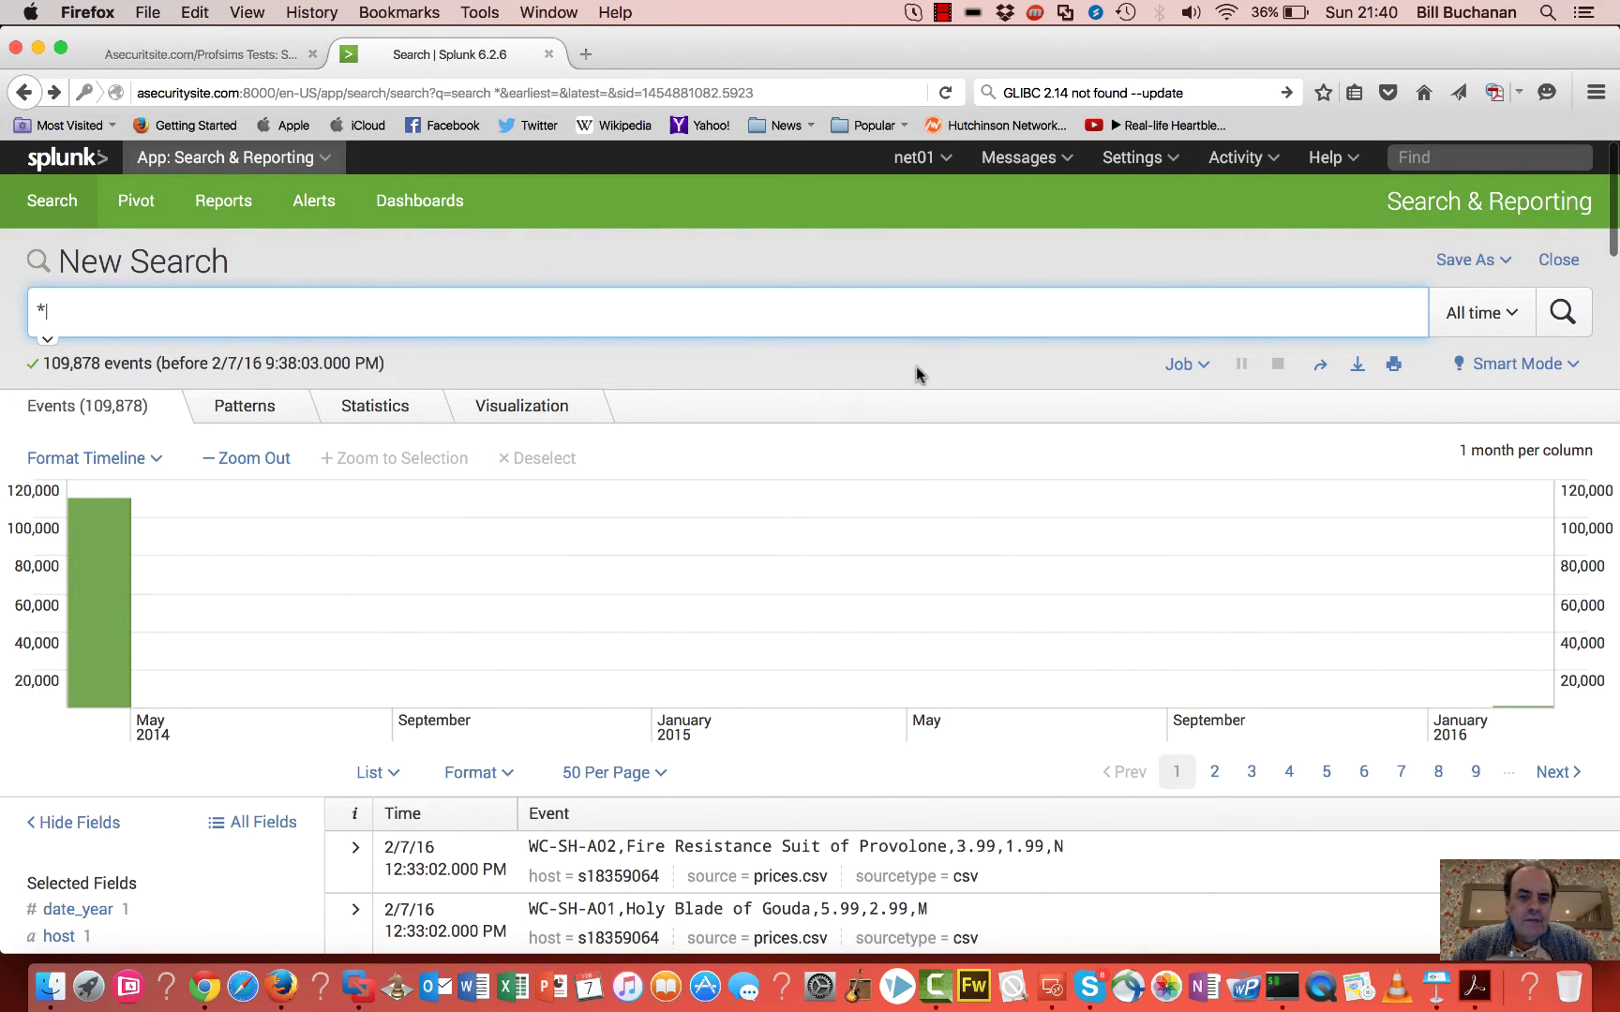
key(Return)
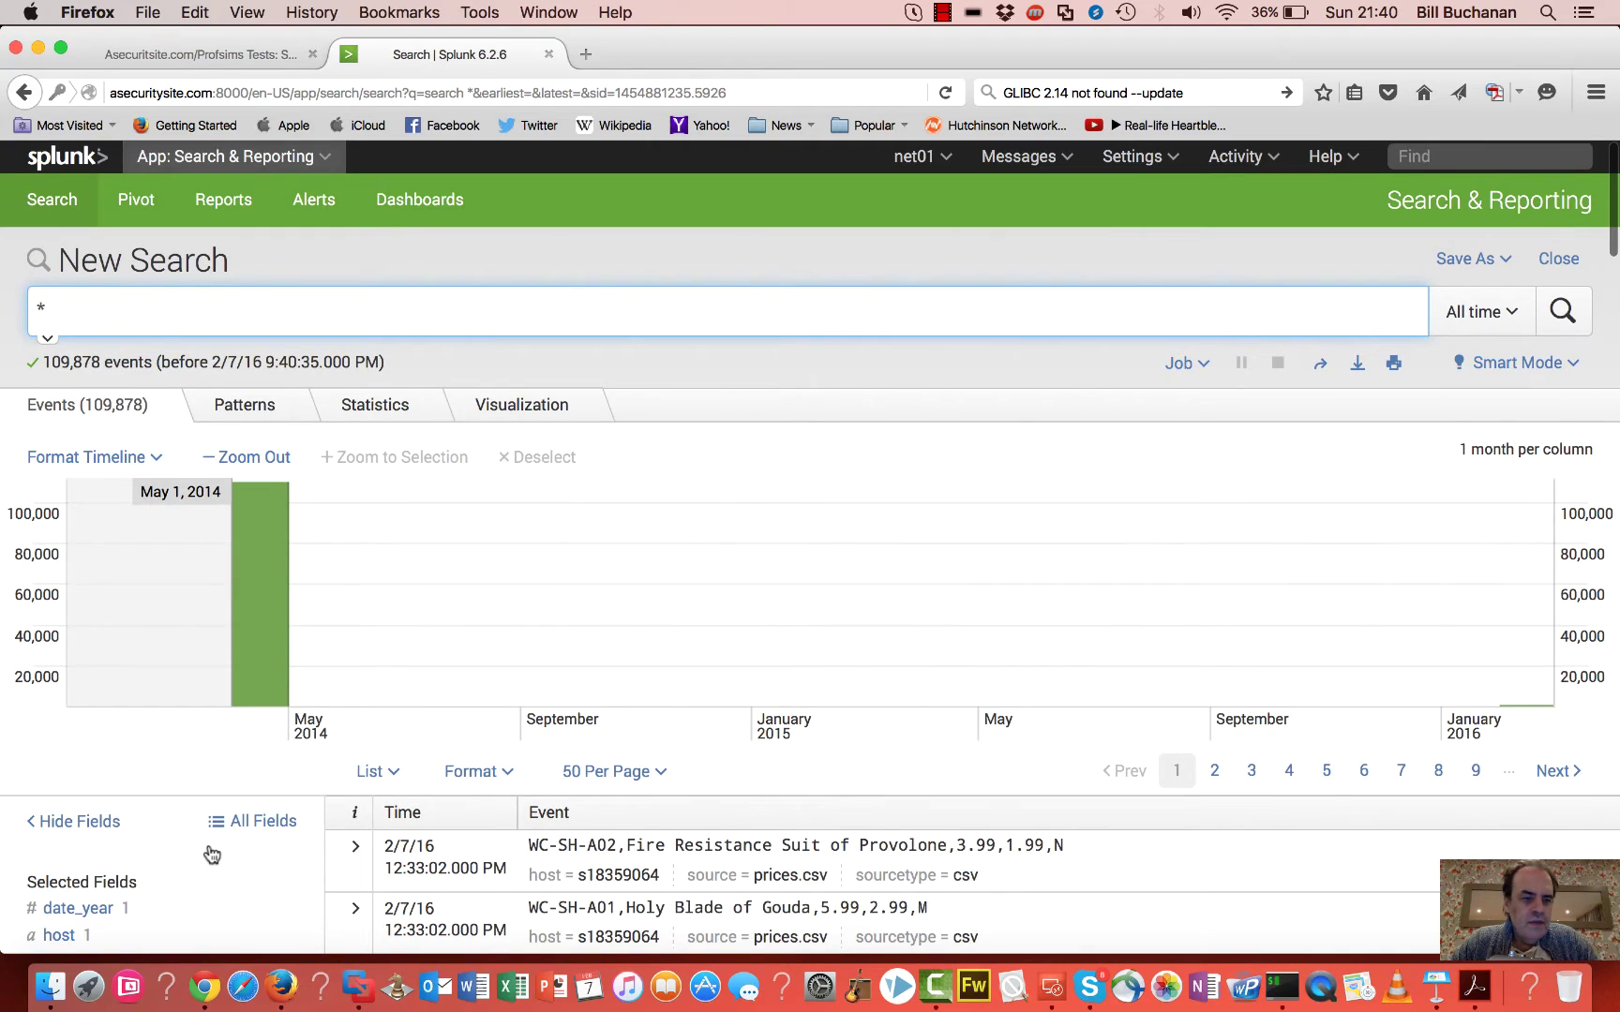
Step: Narrow the search to events whose source is D:\buttercup\www1\access.log
scroll(211, 854, down, 3)
scroll(207, 848, down, 2)
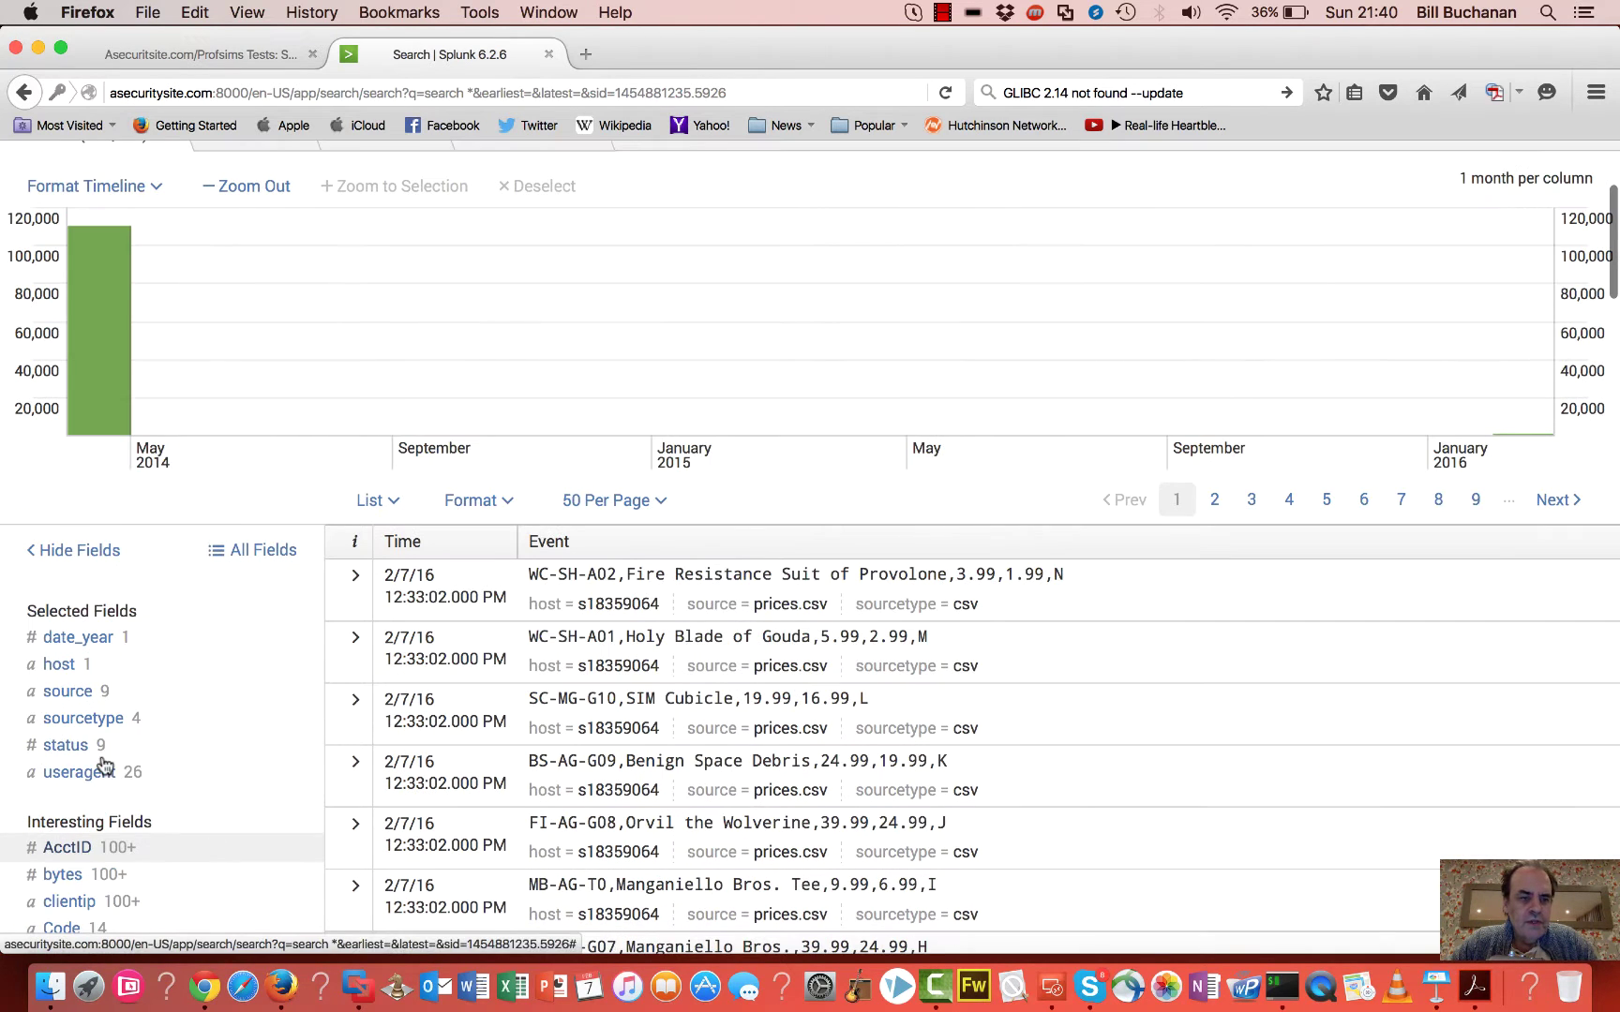
click(80, 695)
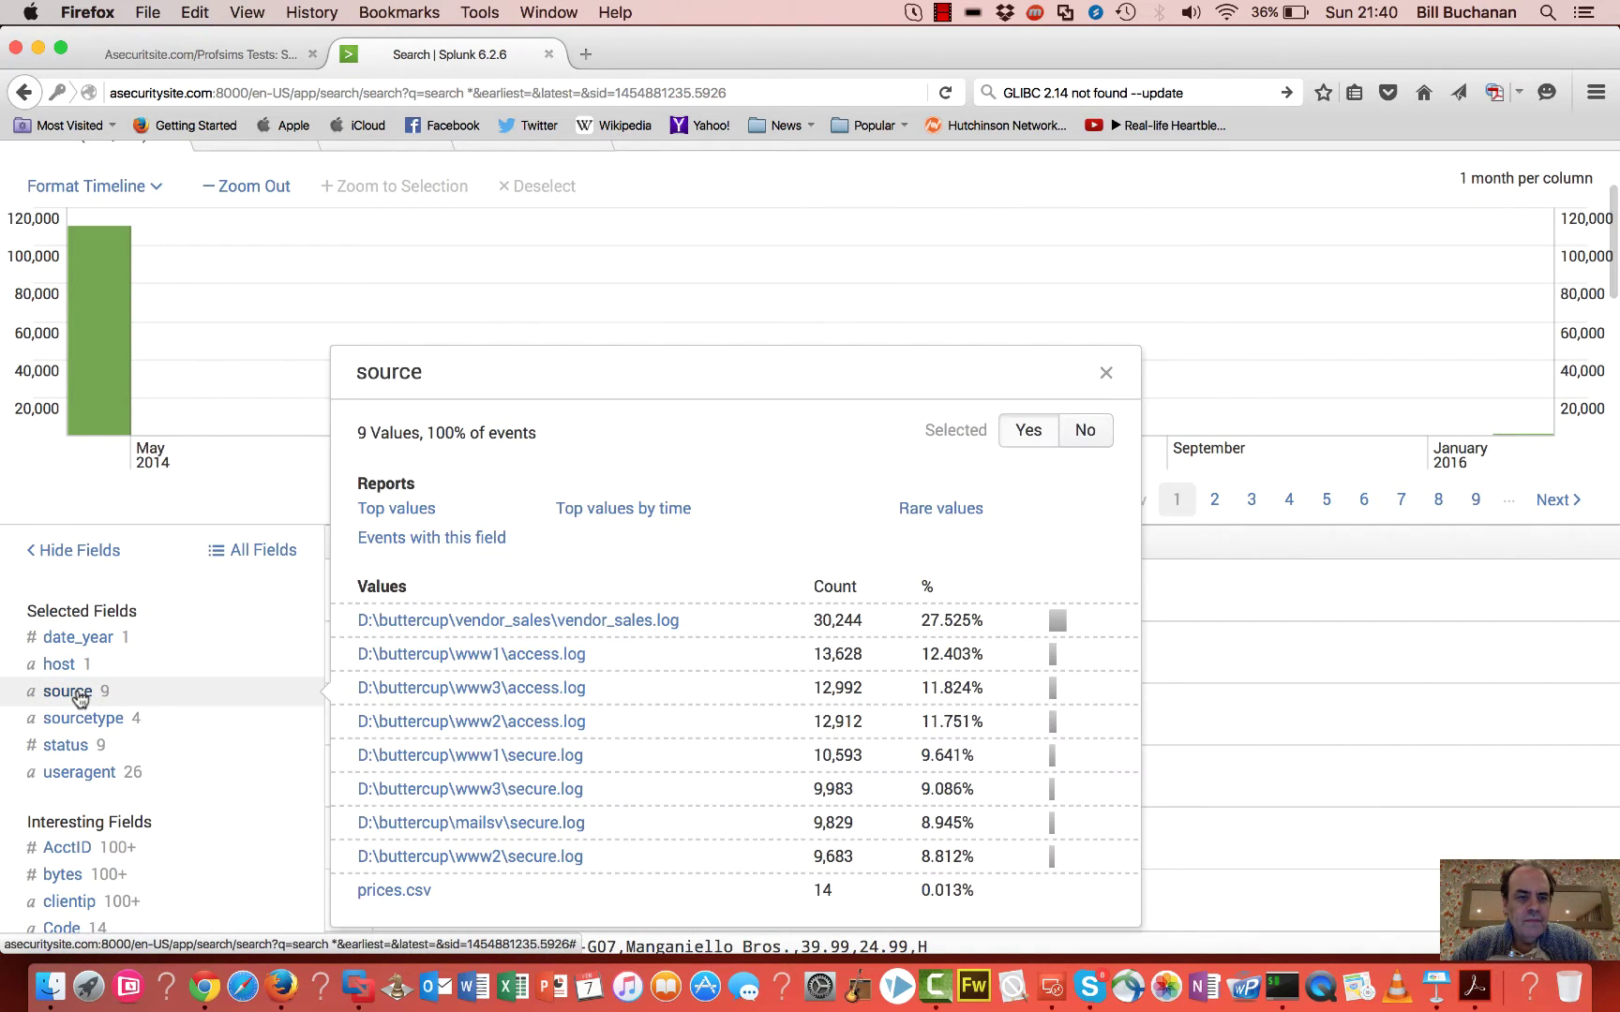
click(483, 655)
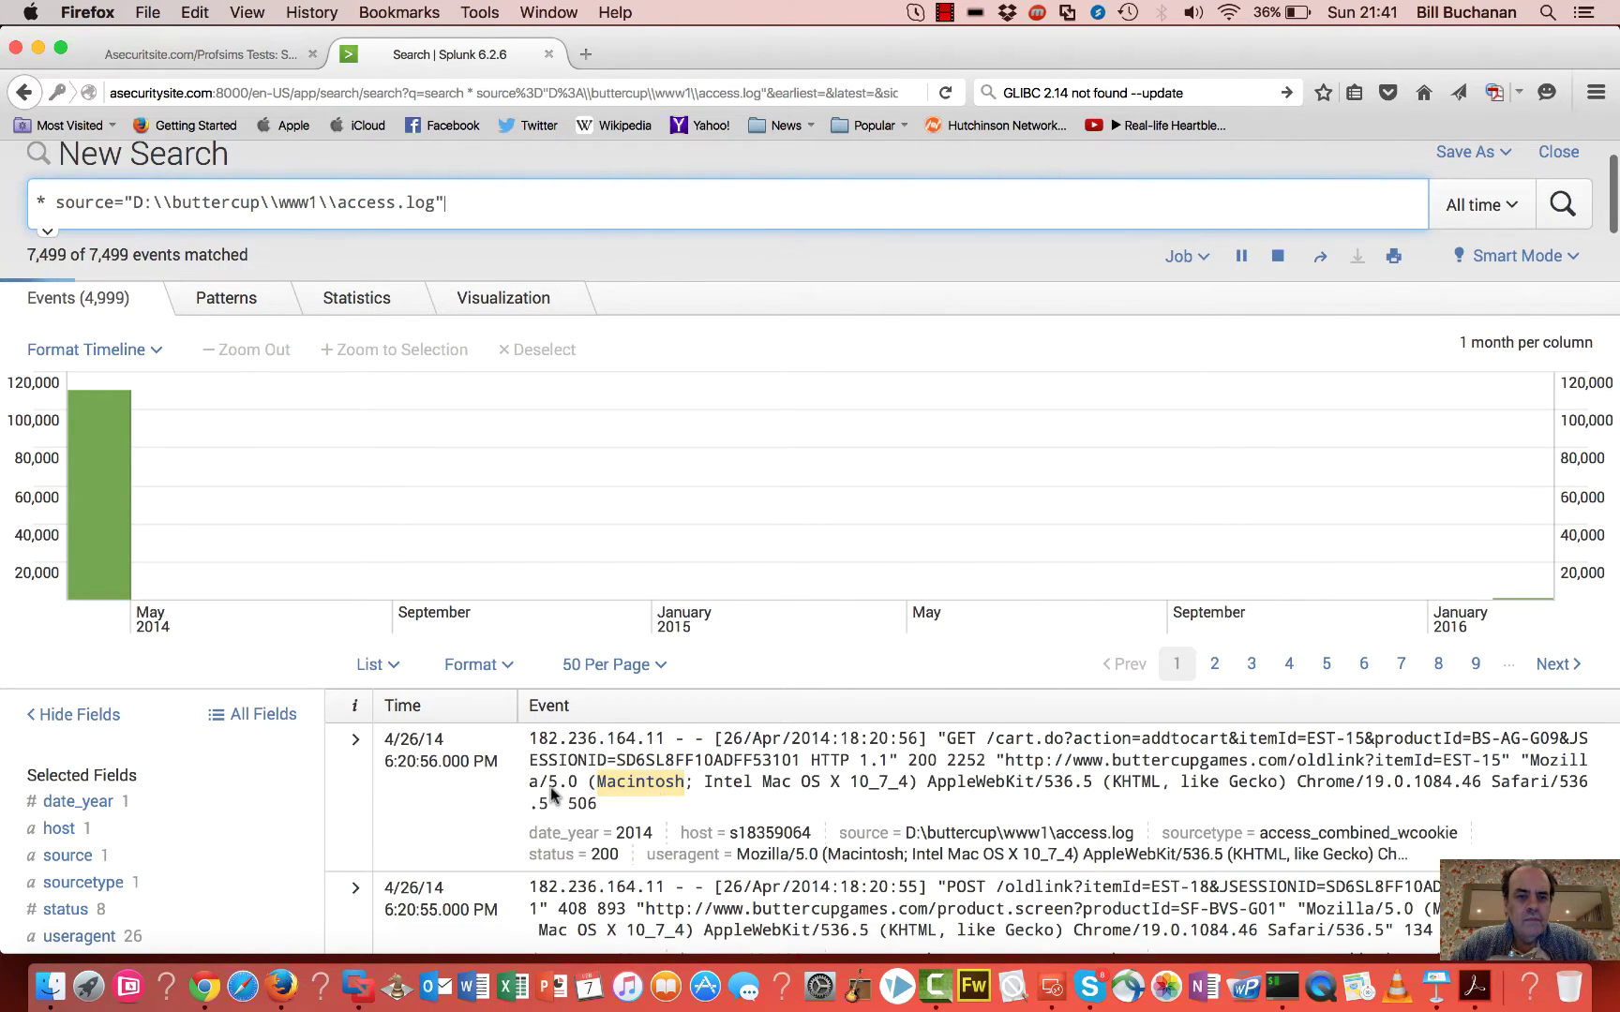
Step: Expand the first event's details and examine the value breakdown of its status field
click(357, 748)
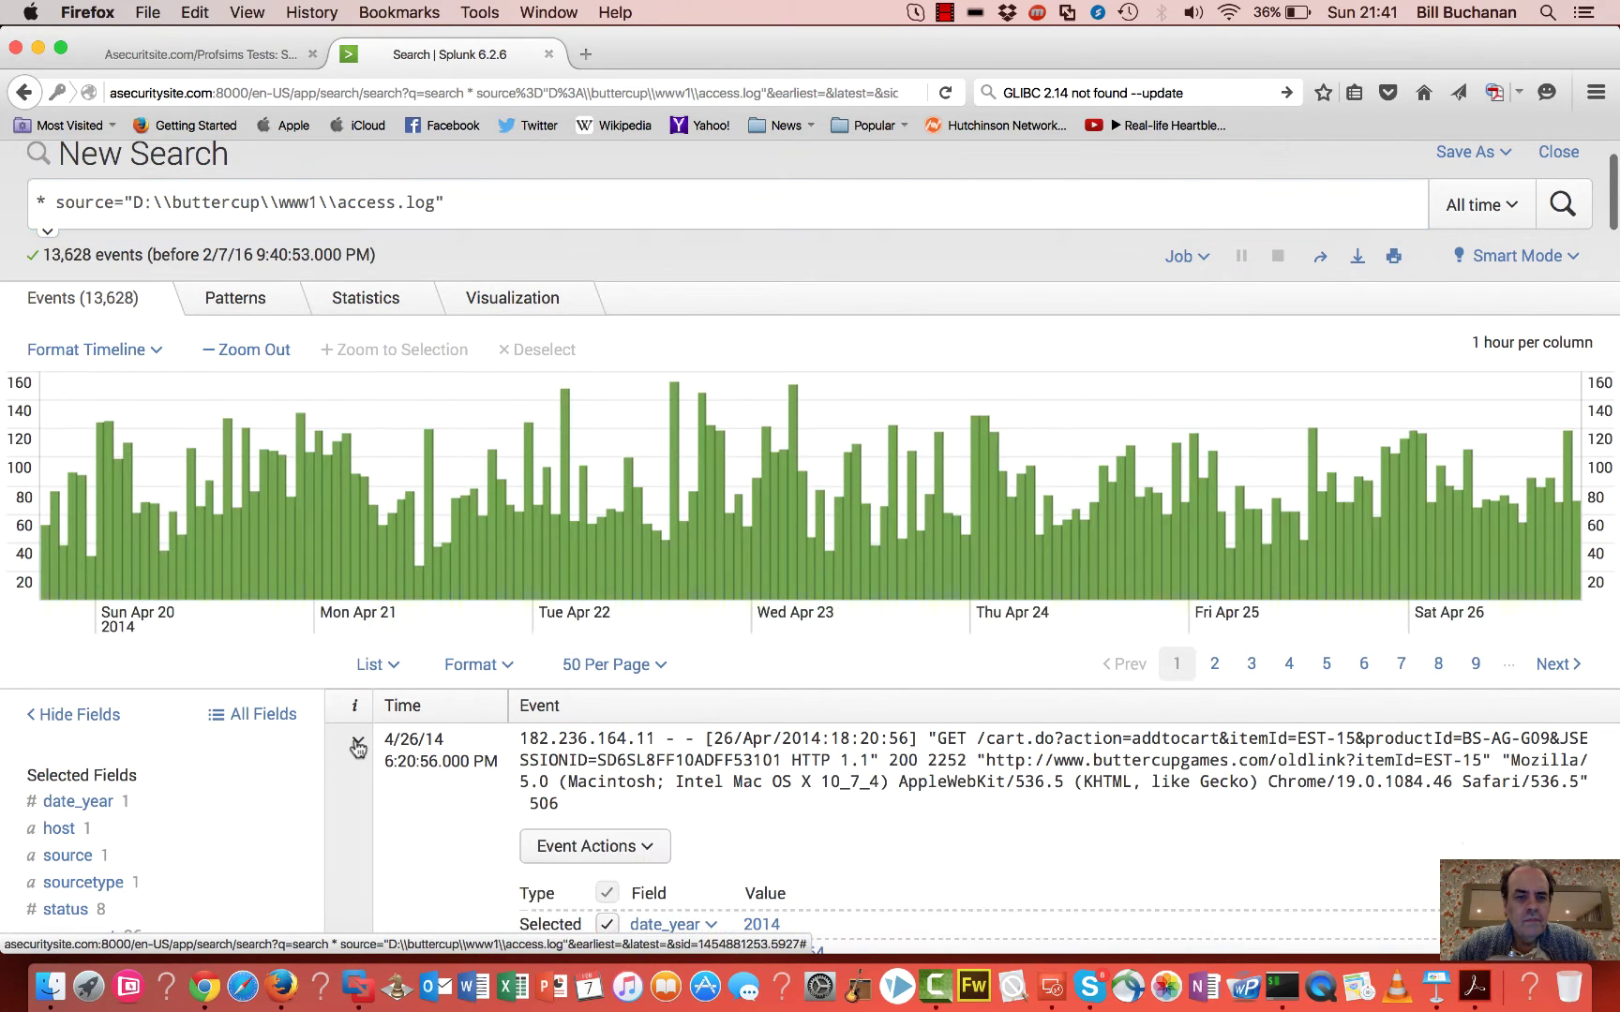
click(464, 779)
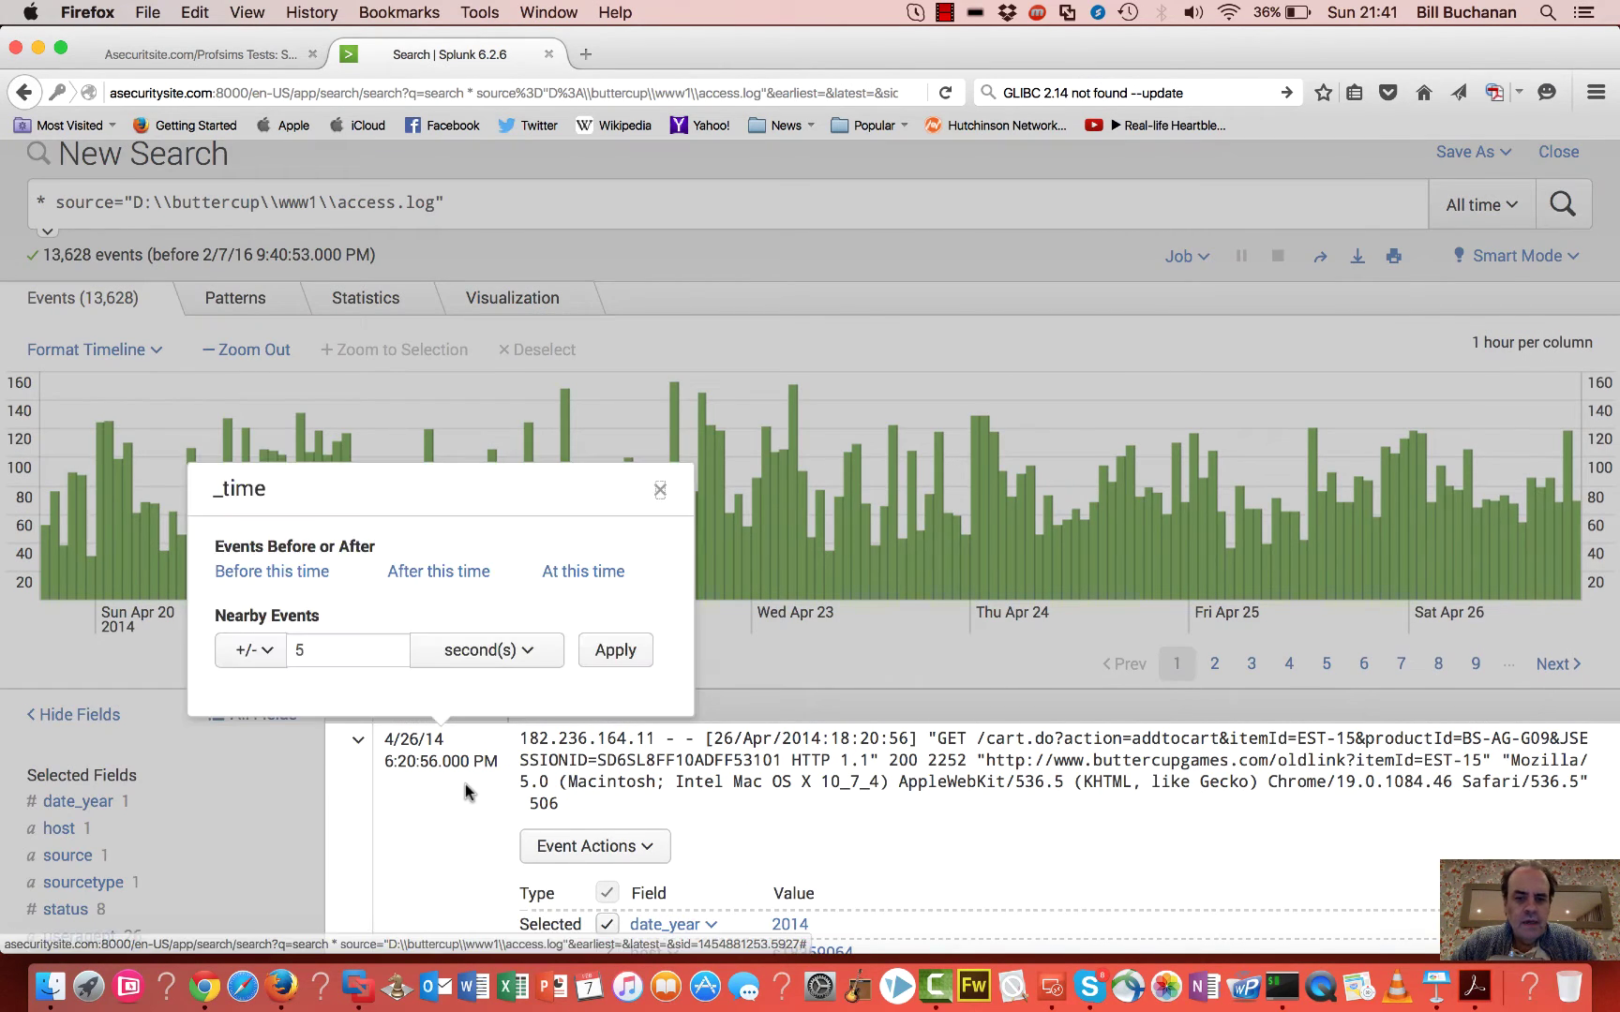
scroll(464, 783, down, 5)
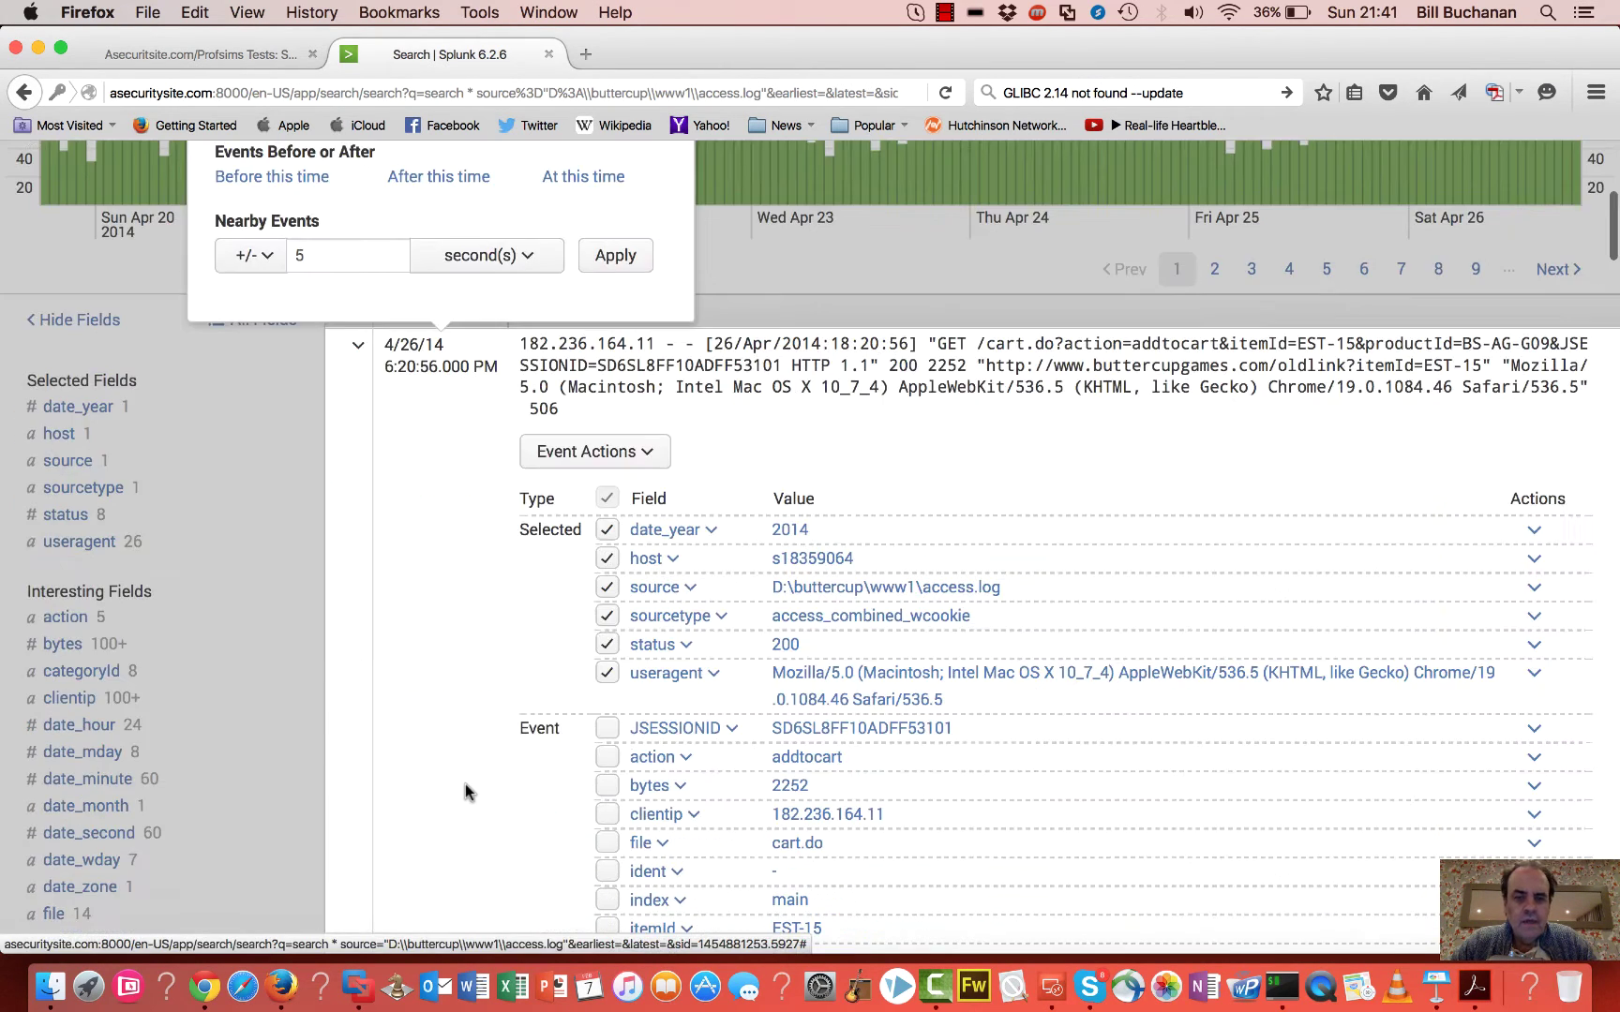
click(688, 649)
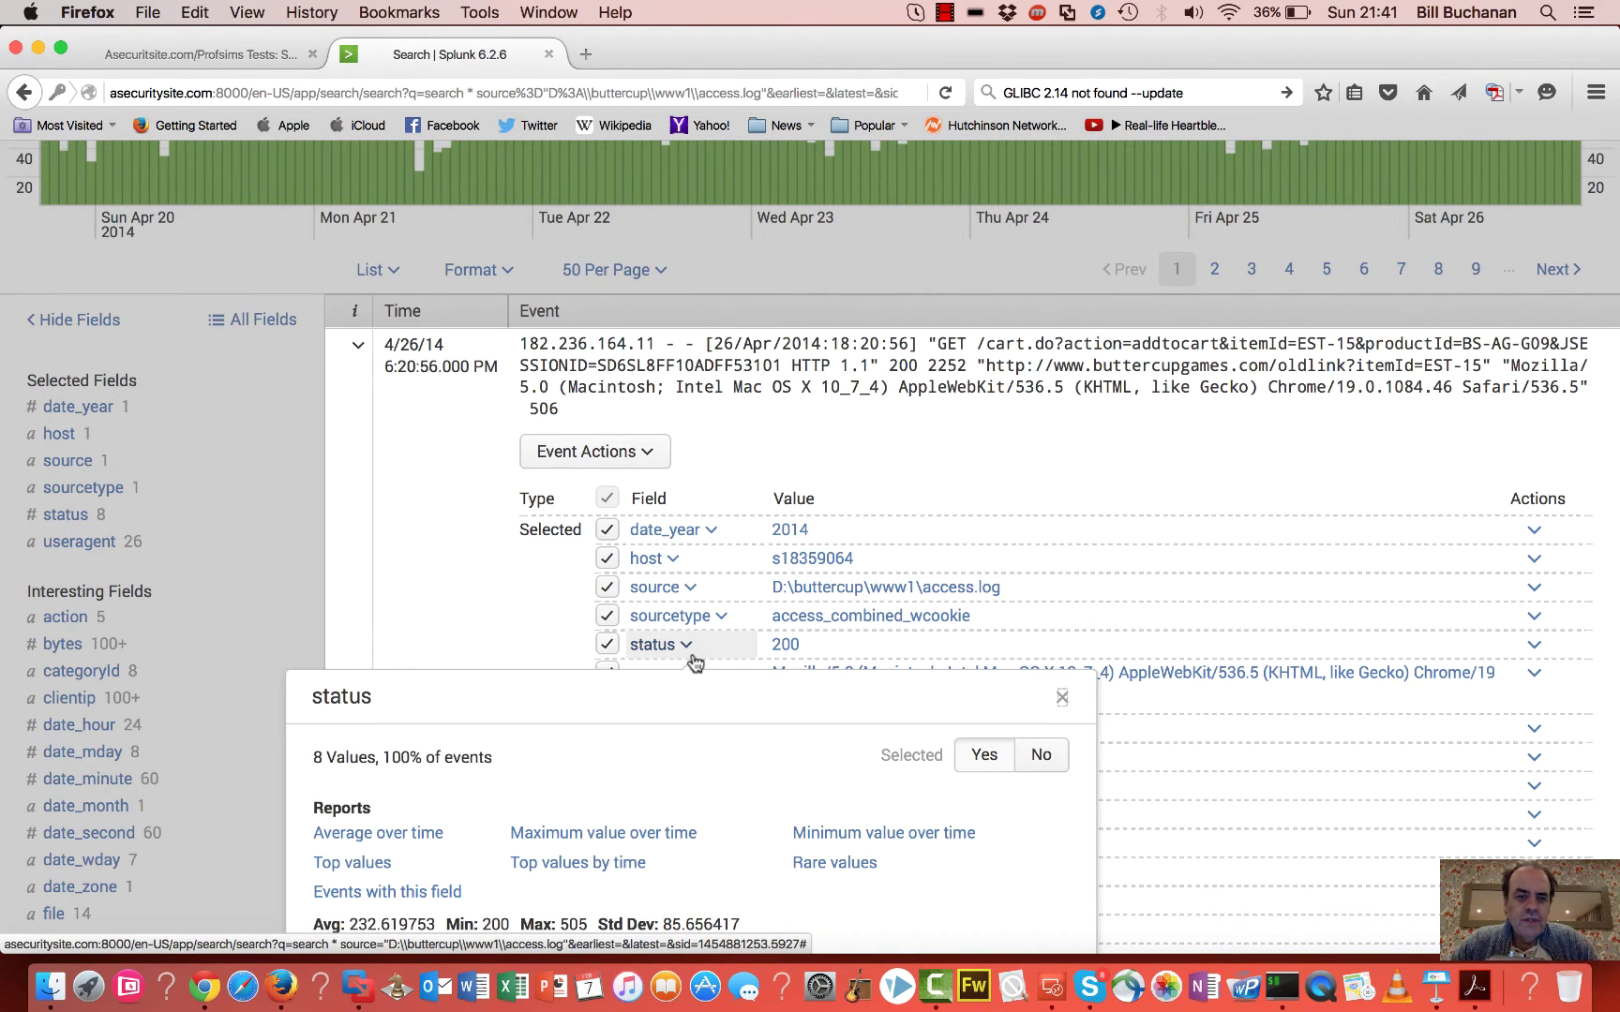
scroll(694, 662, down, 5)
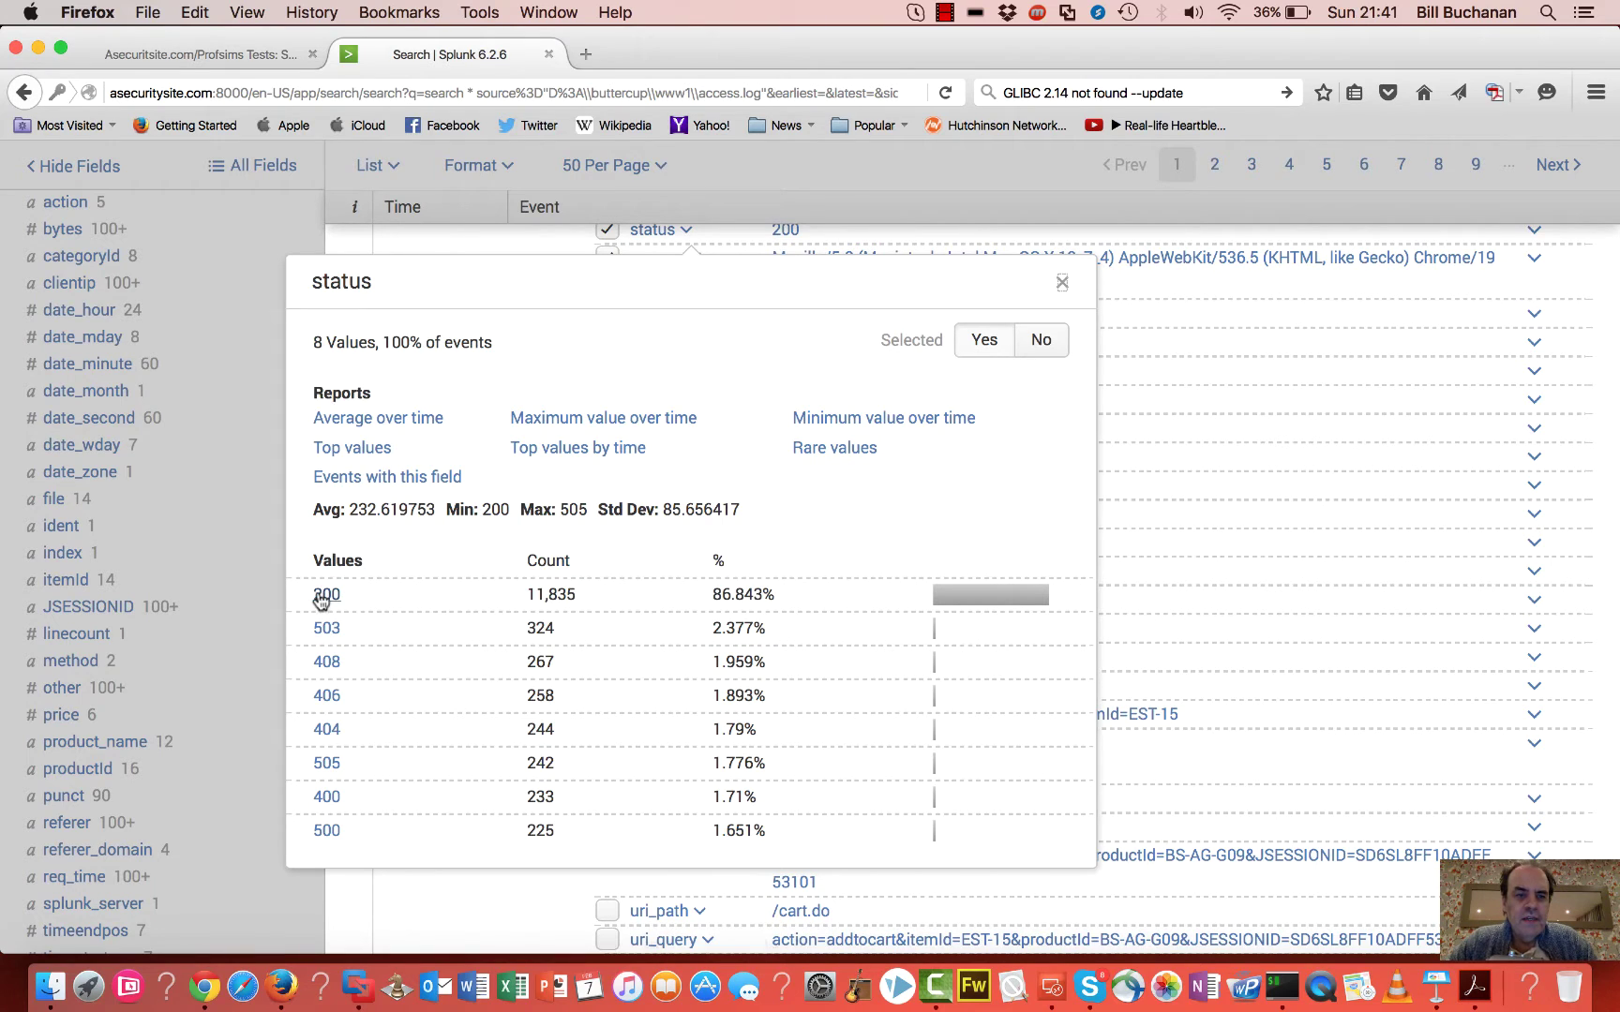
Step: Return to the SIEM quiz and advance to question 3 about secure log activity
click(245, 52)
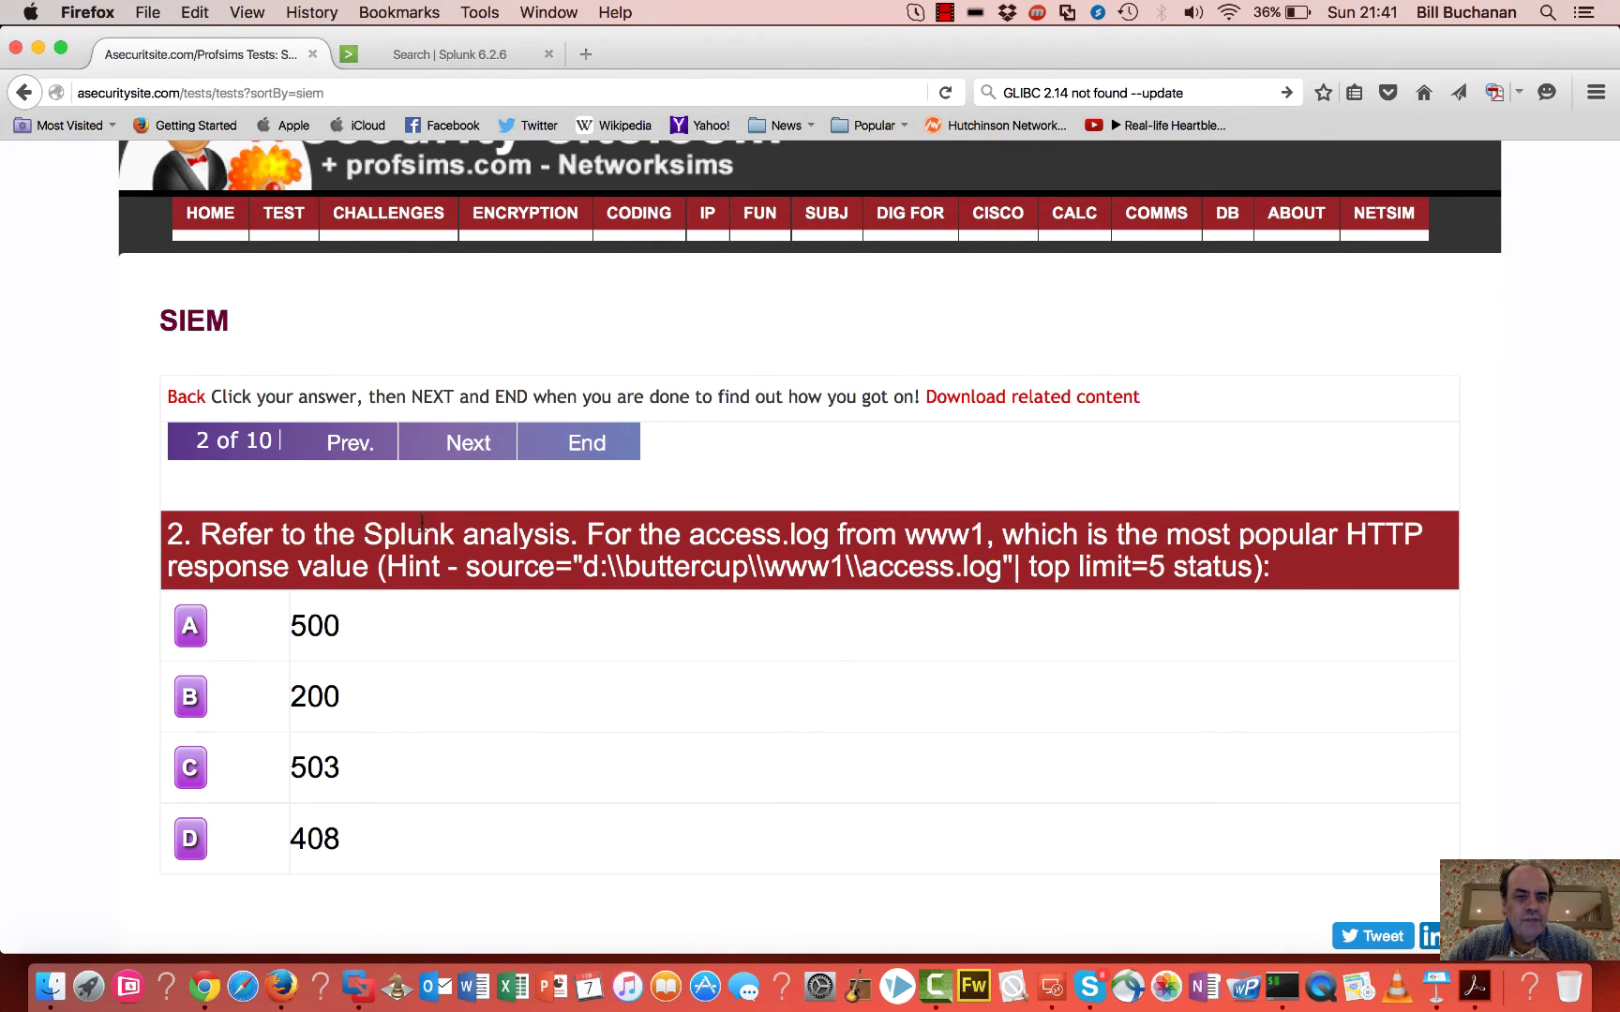
click(468, 445)
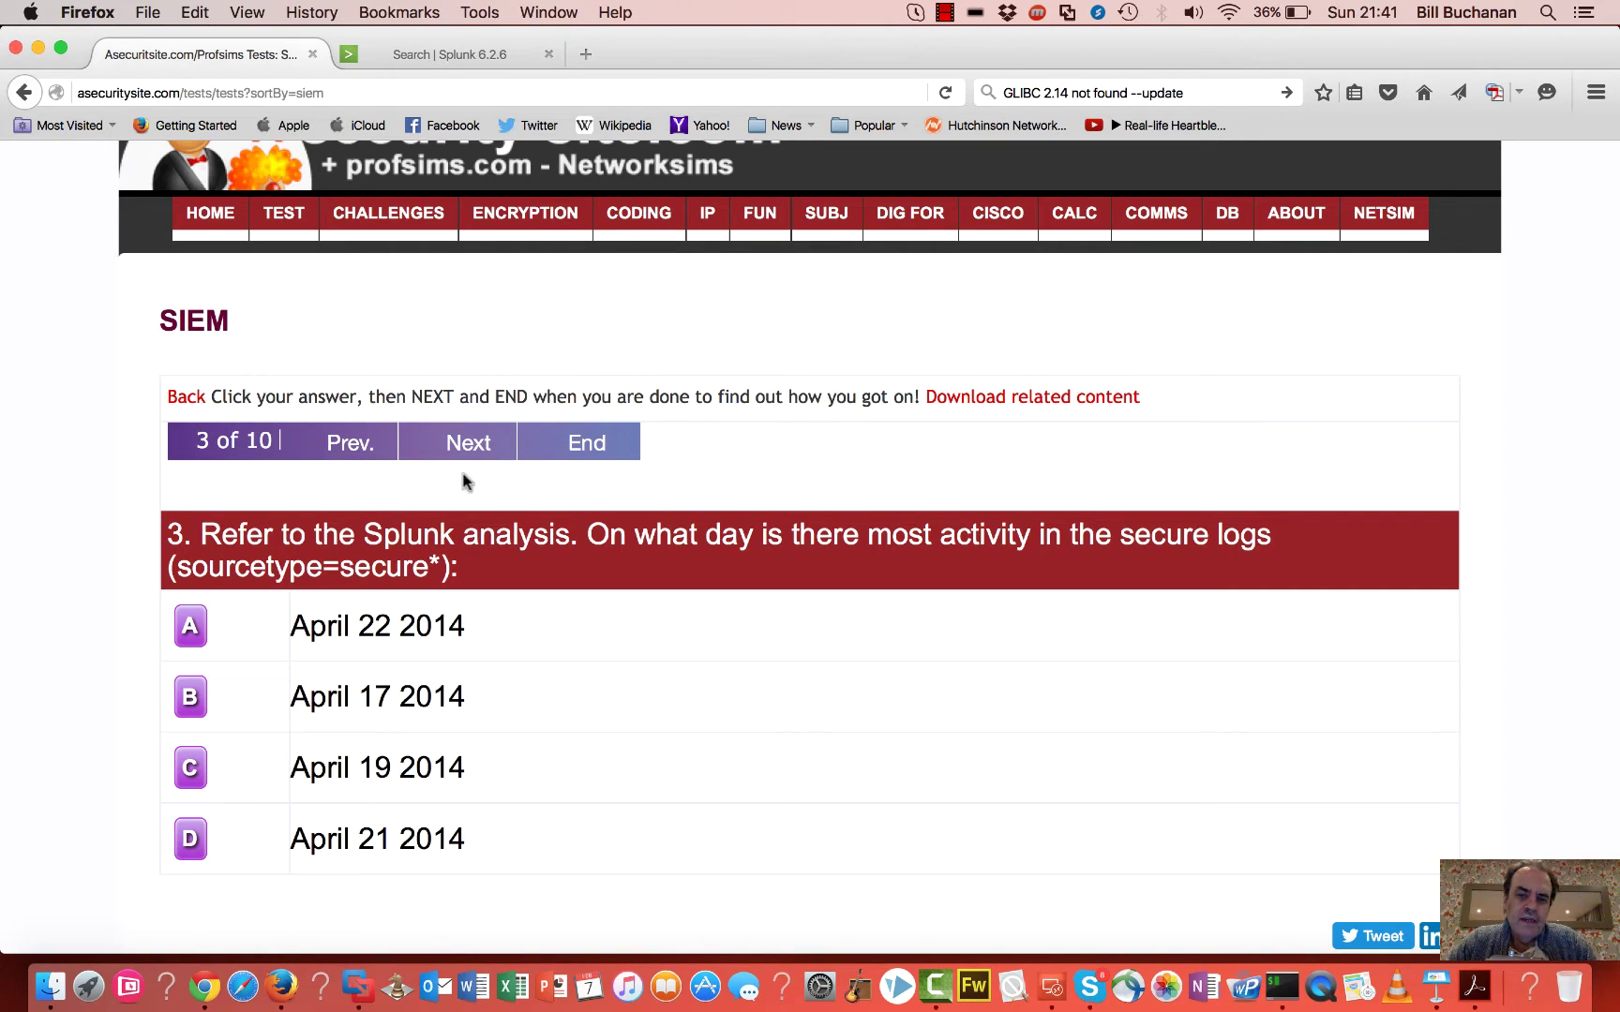
Step: Switch back to Splunk, close the status field breakdown and clear the search query
click(459, 58)
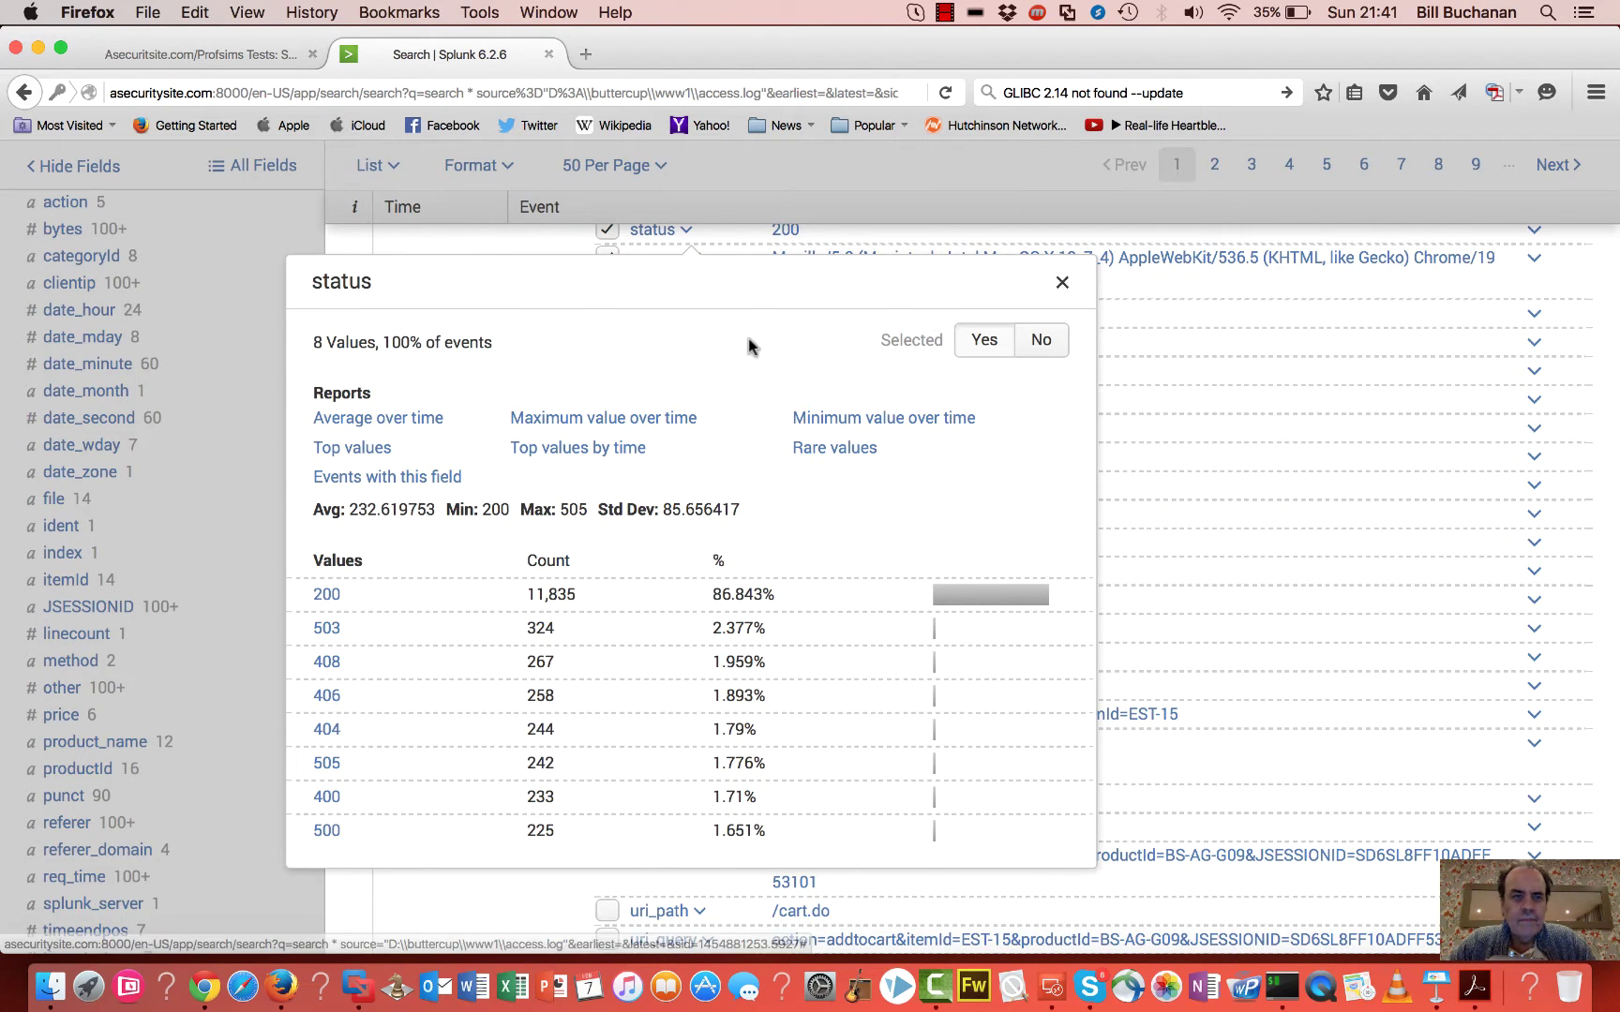
key(Escape)
scroll(410, 351, up, 10)
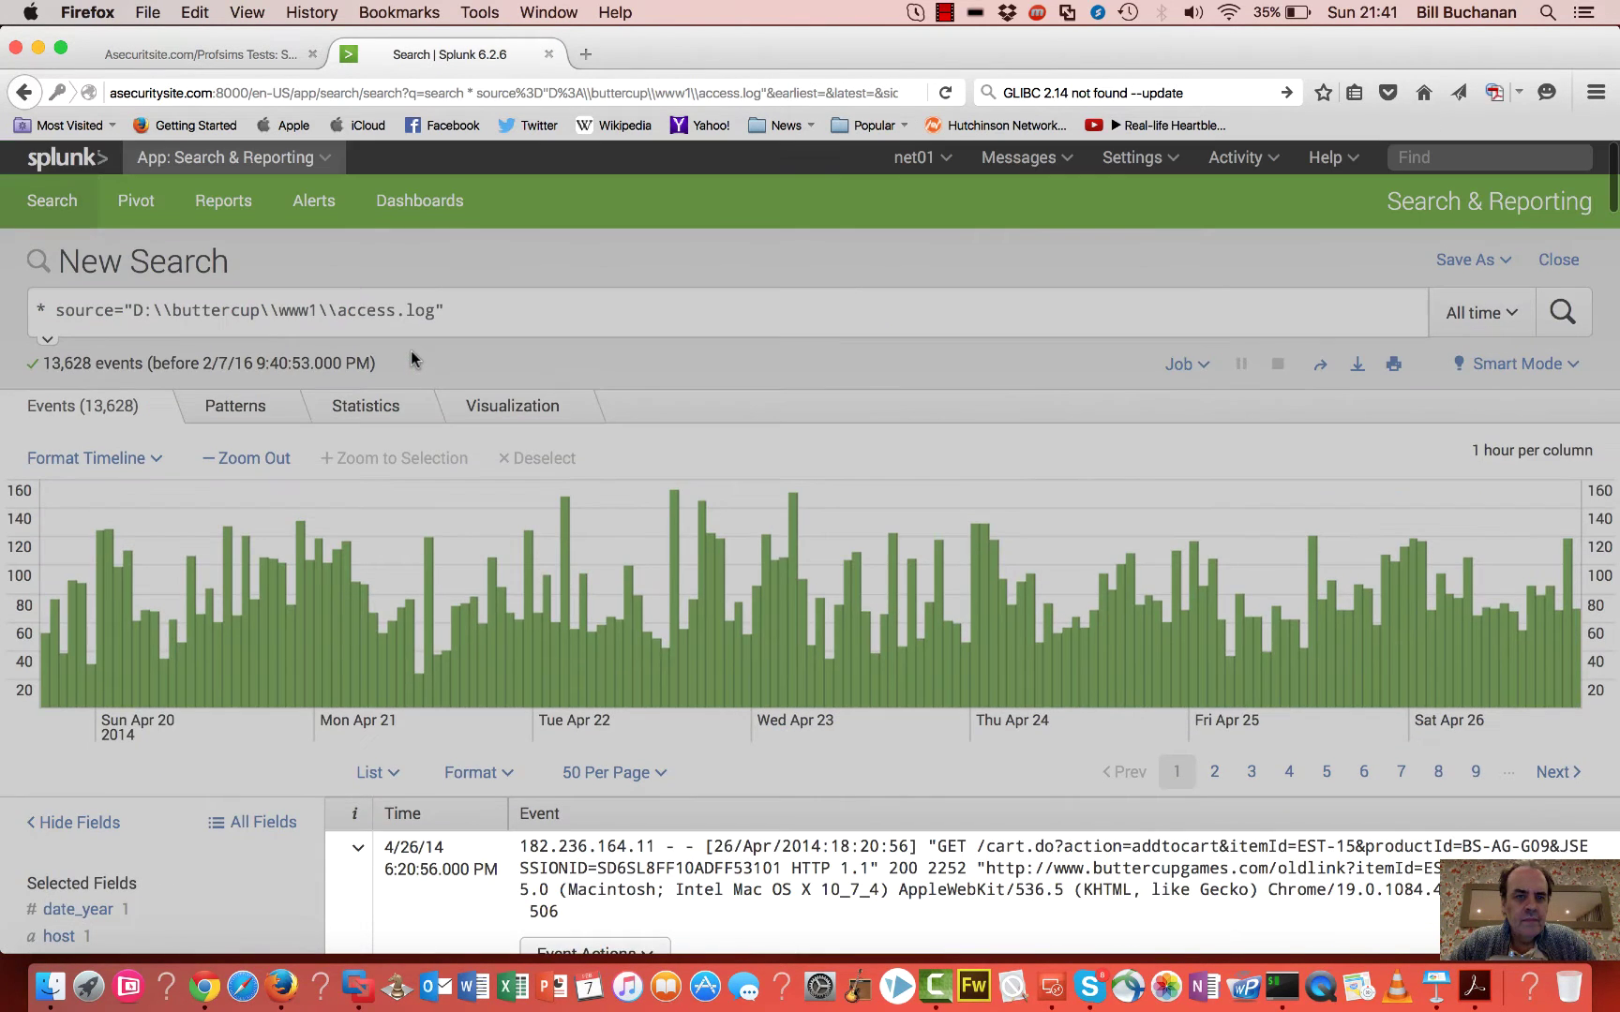
click(445, 310)
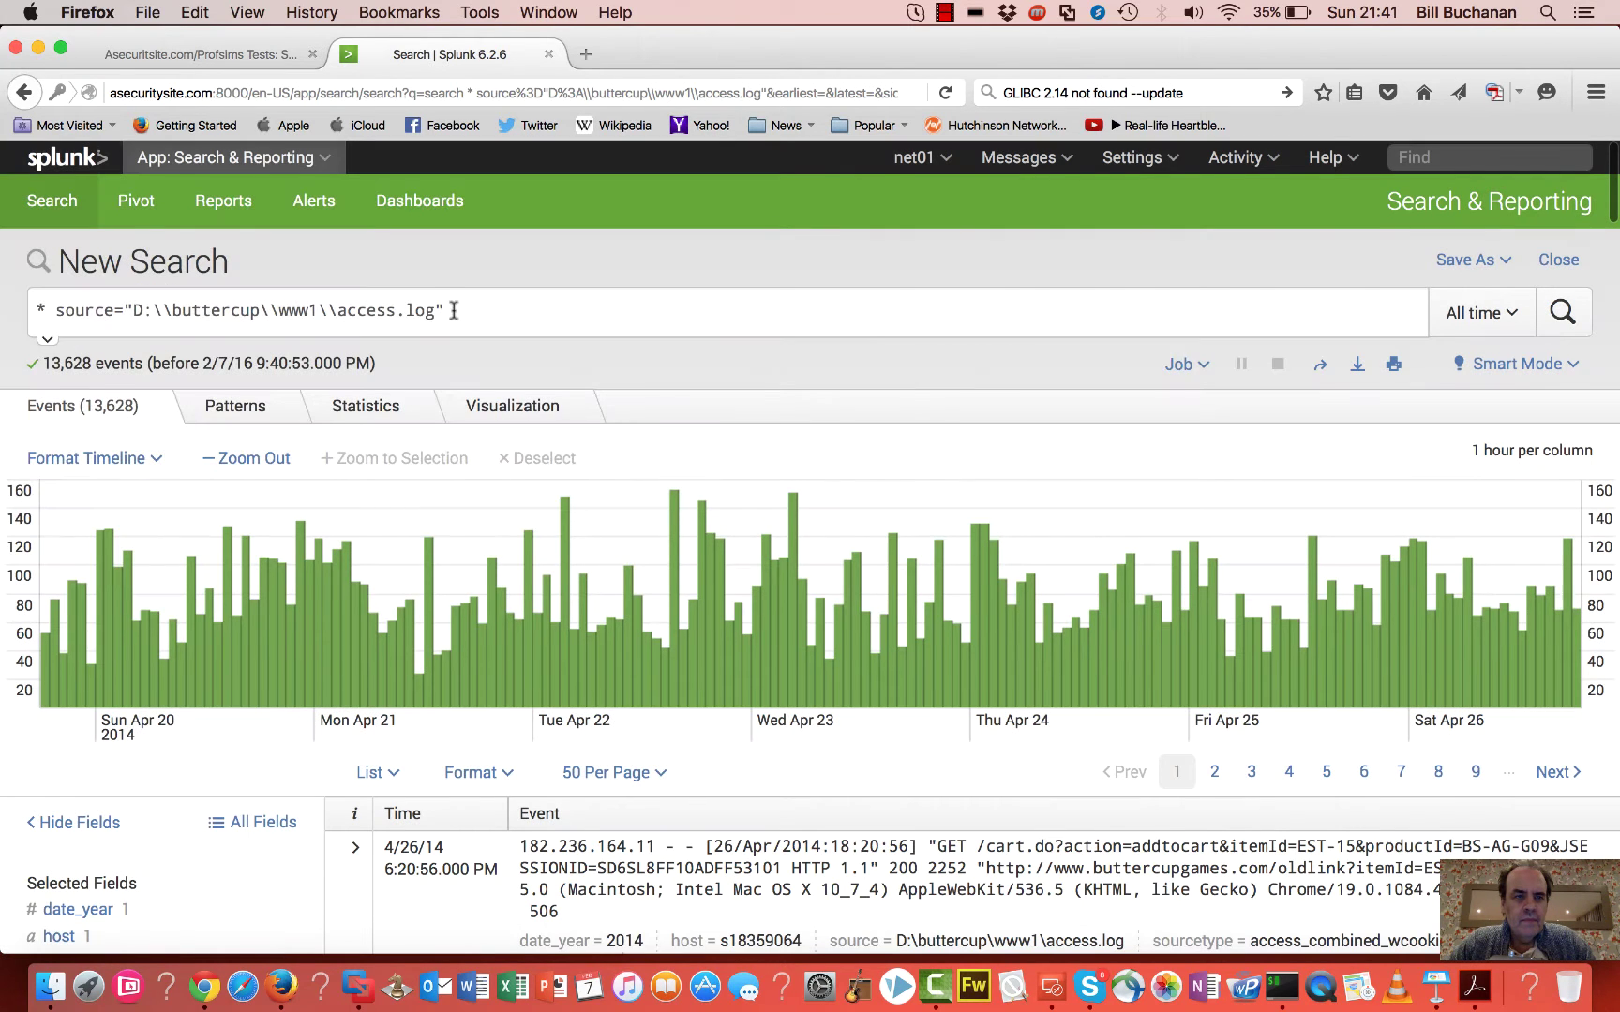
click(454, 310)
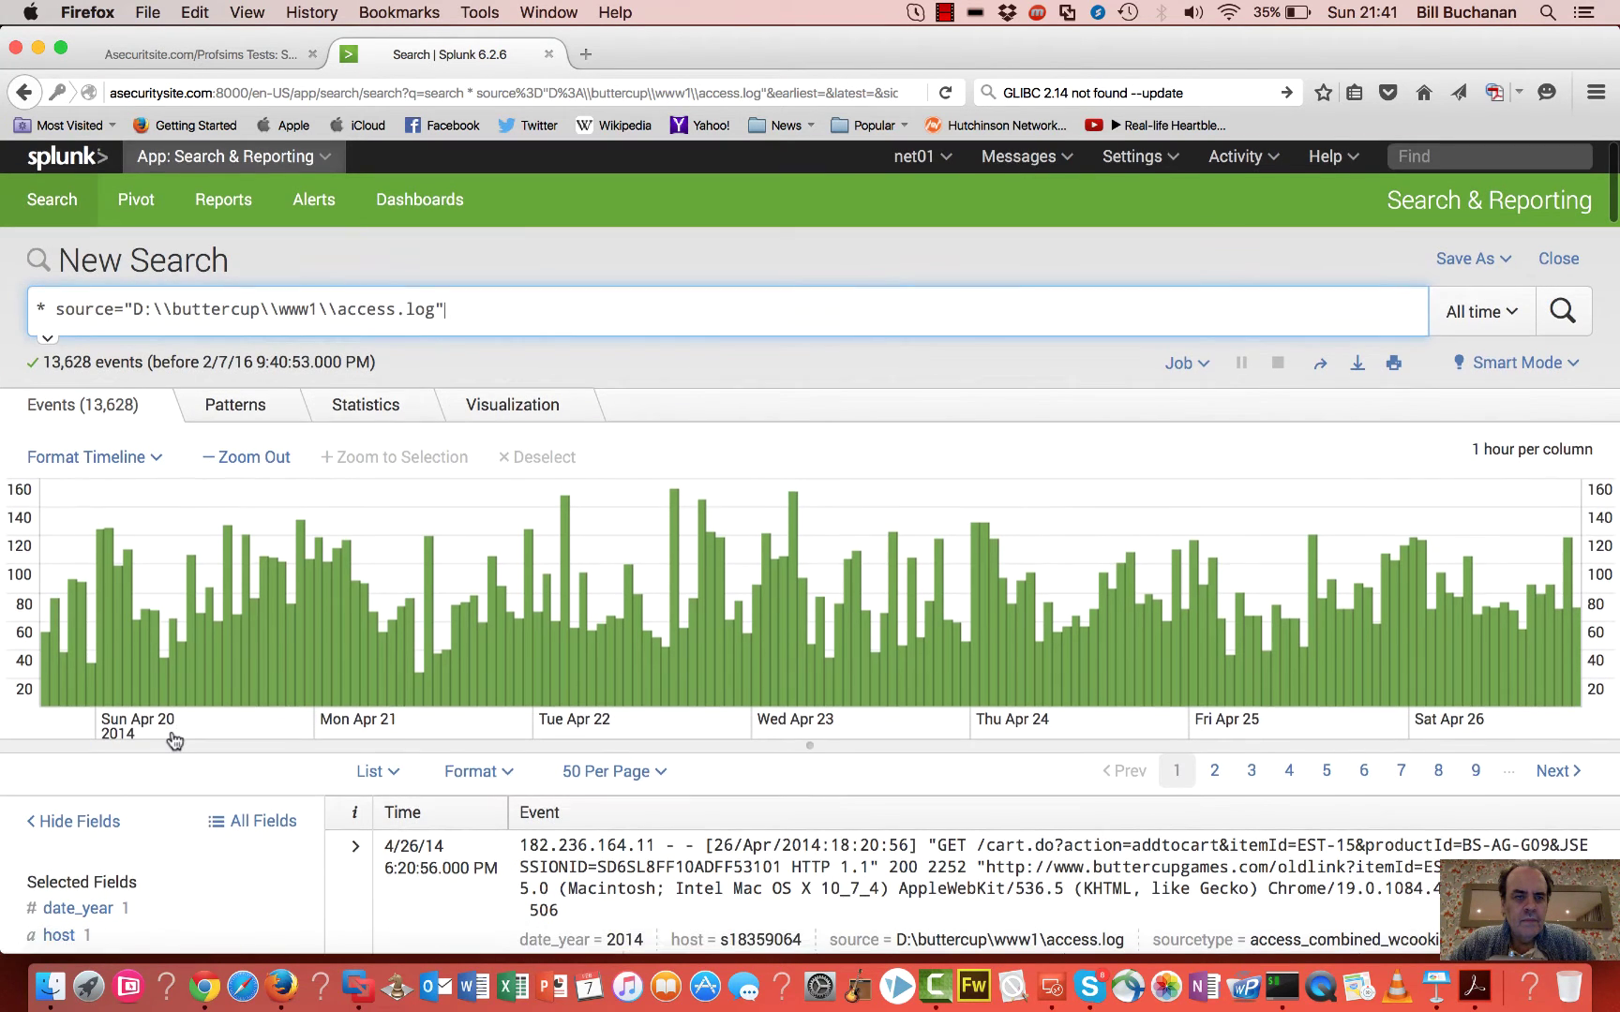
scroll(173, 740, down, 3)
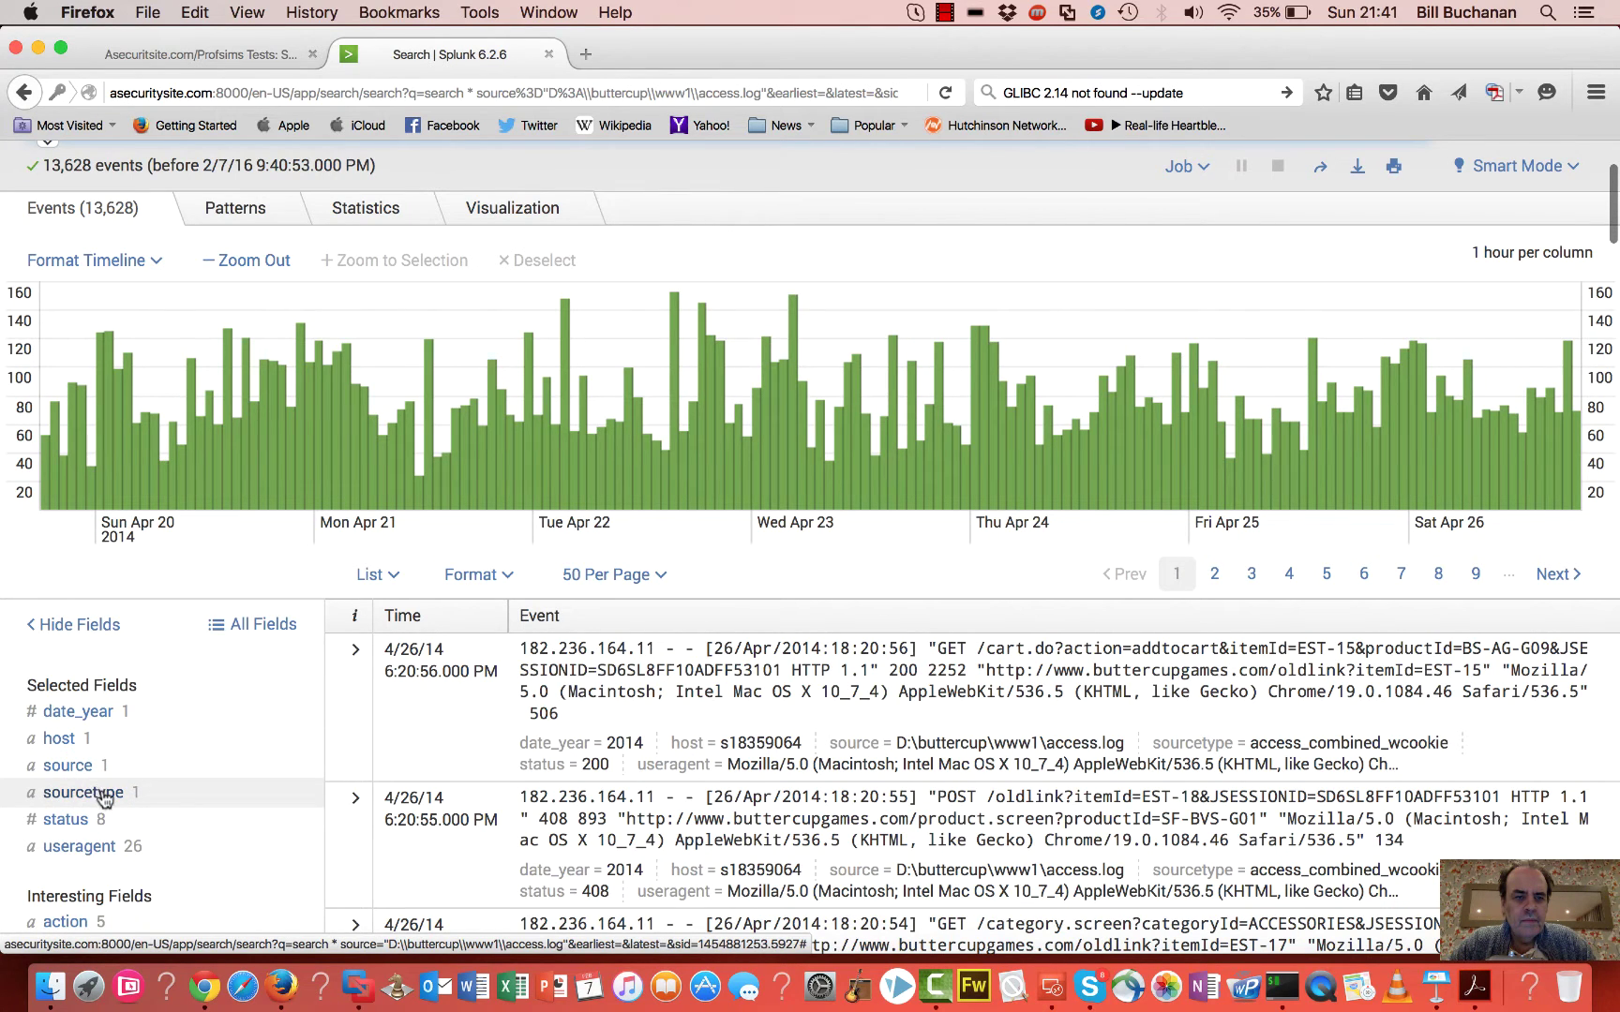
scroll(329, 246, up, 3)
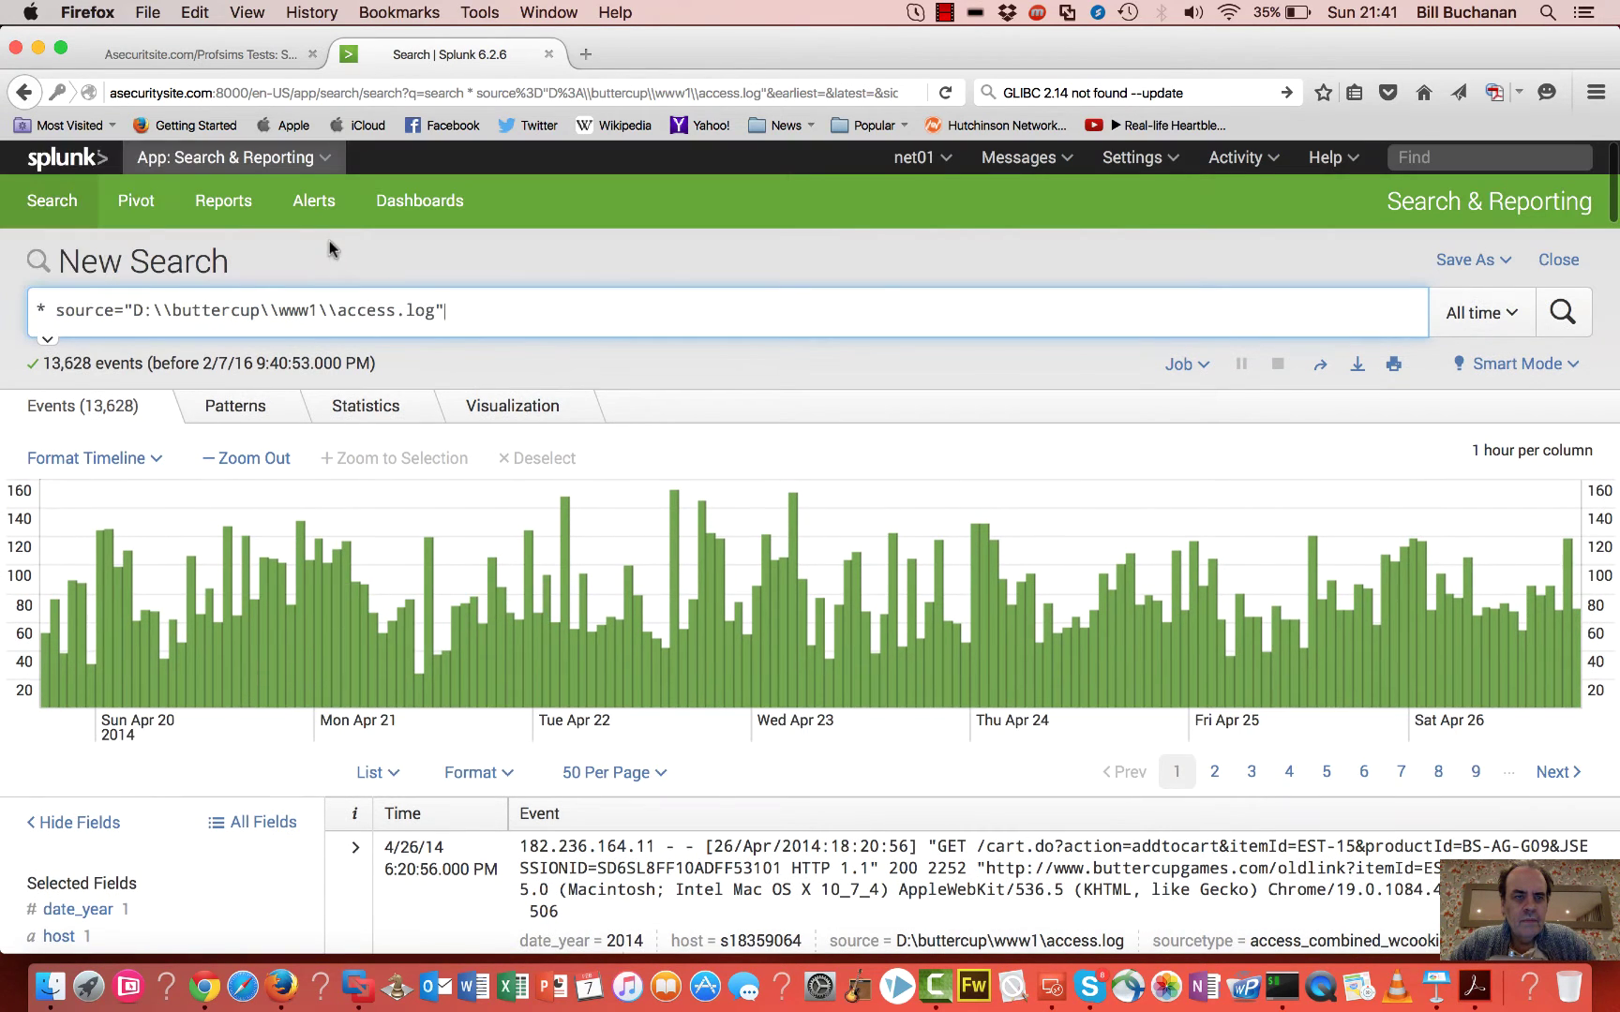
drag(442, 311, 32, 310)
key(BackSpace)
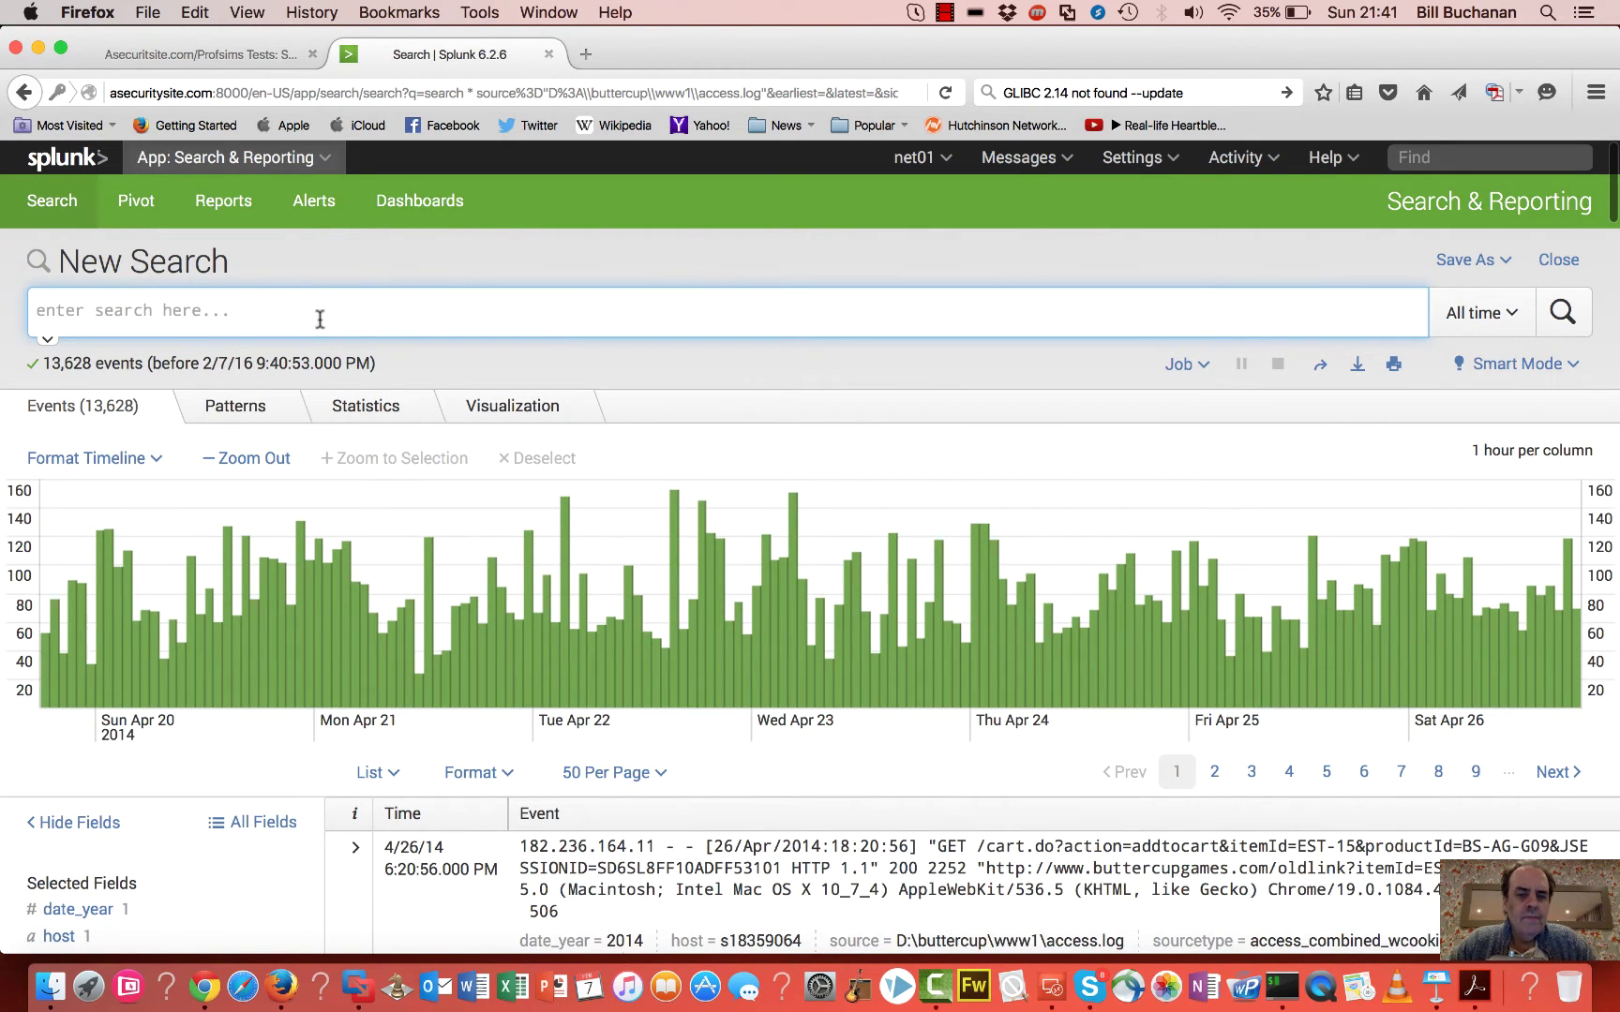
Step: Check the hint in quiz question 3, and run the search source=secure* in Splunk
click(267, 58)
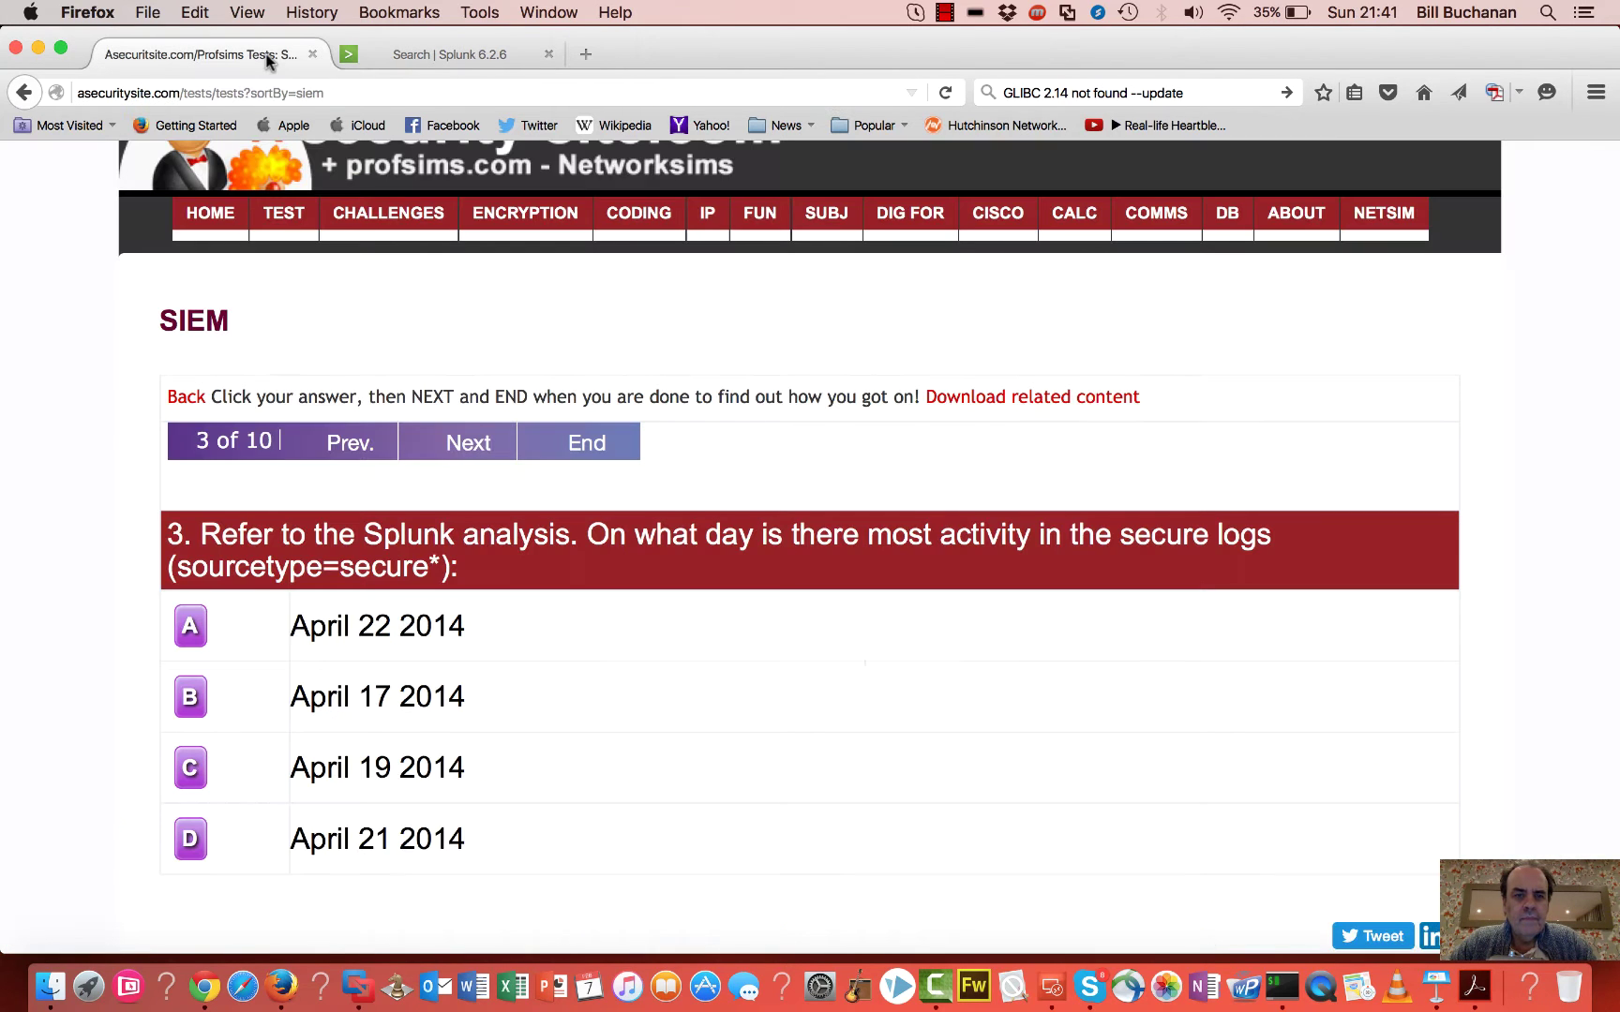
click(431, 56)
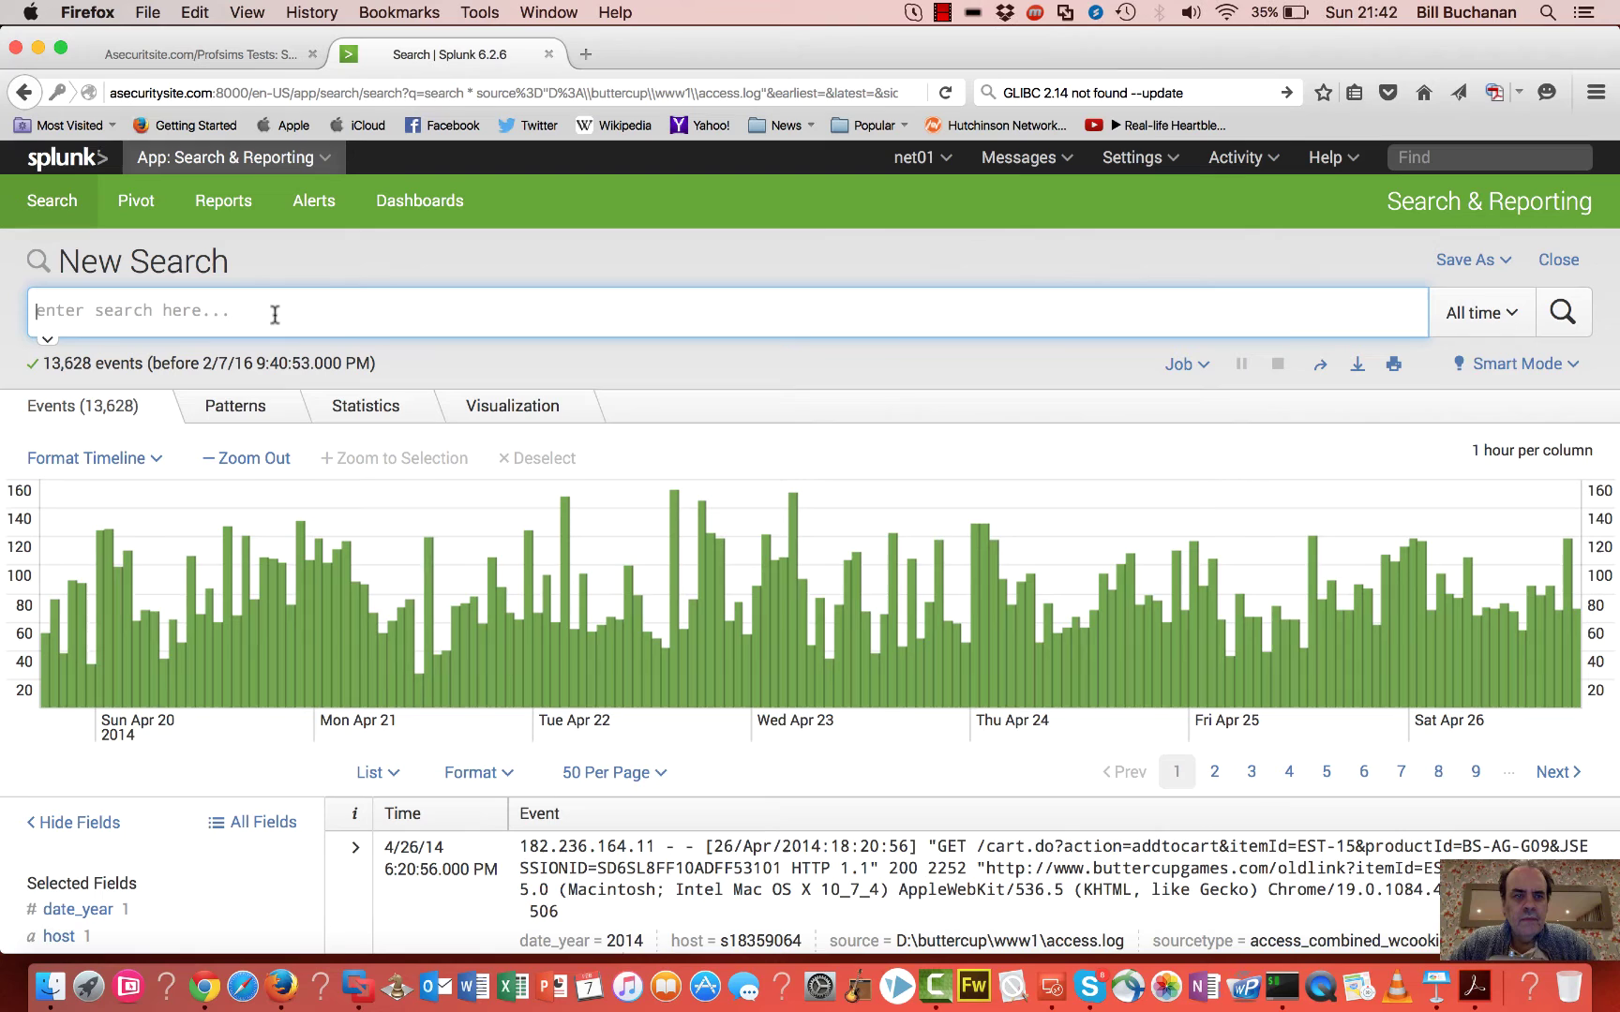
text(soutce)
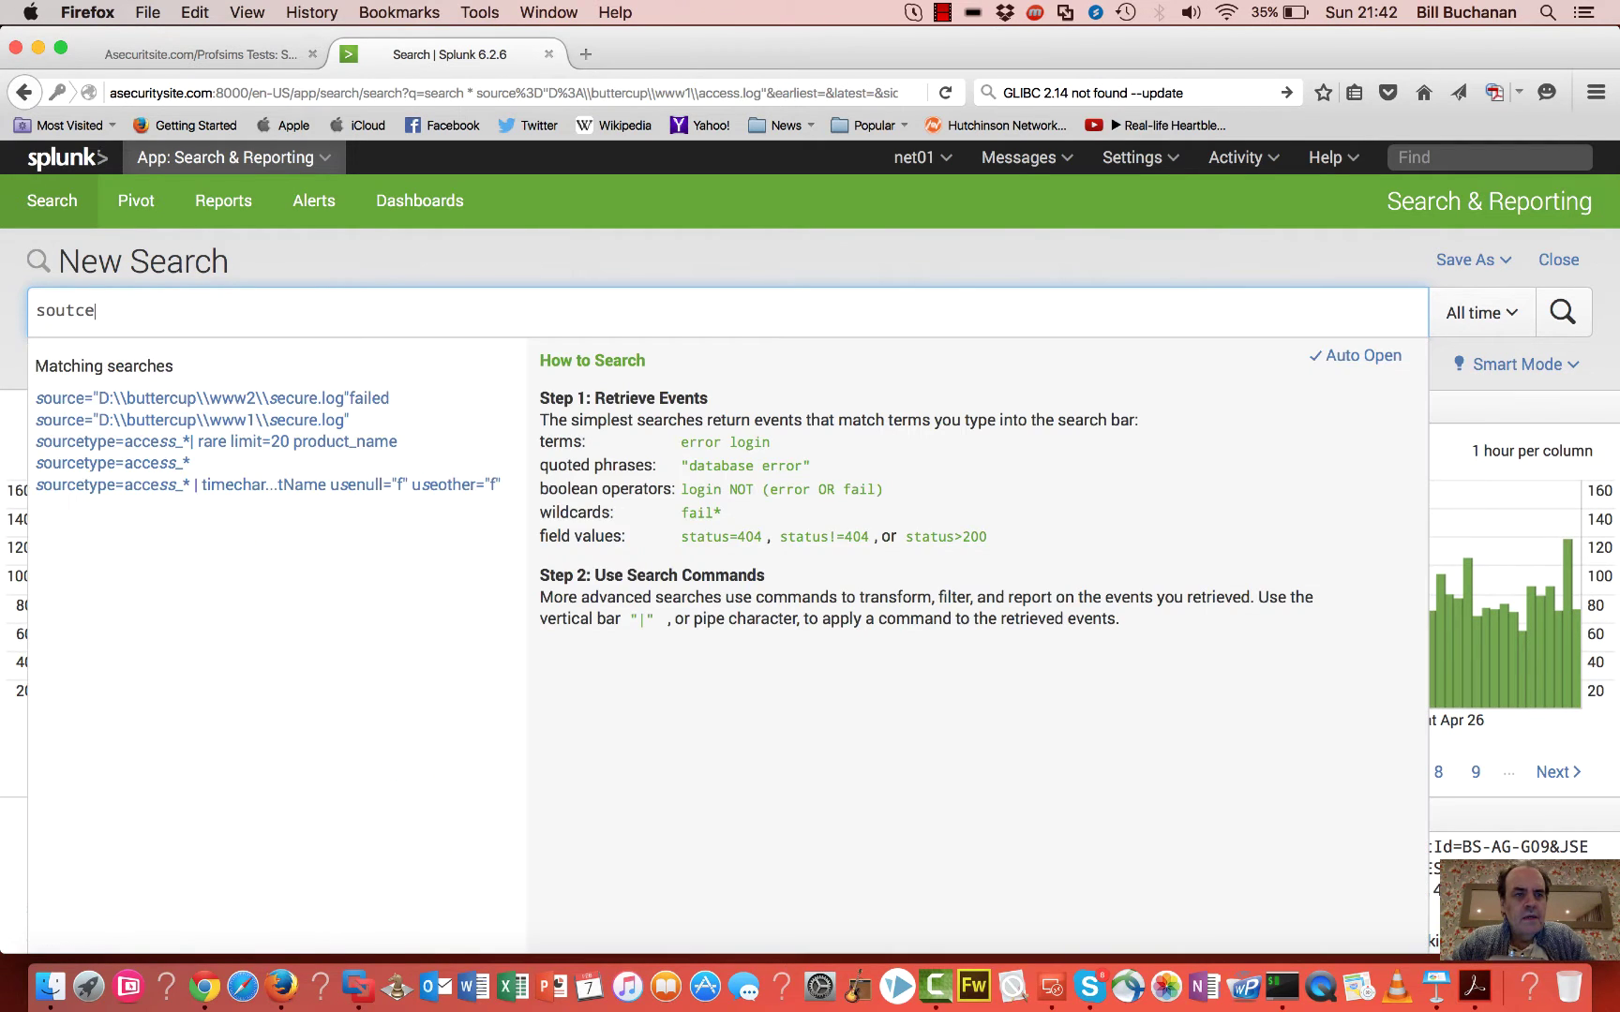
key(BackSpace)
key(BackSpace)
key(BackSpace)
text(rce)
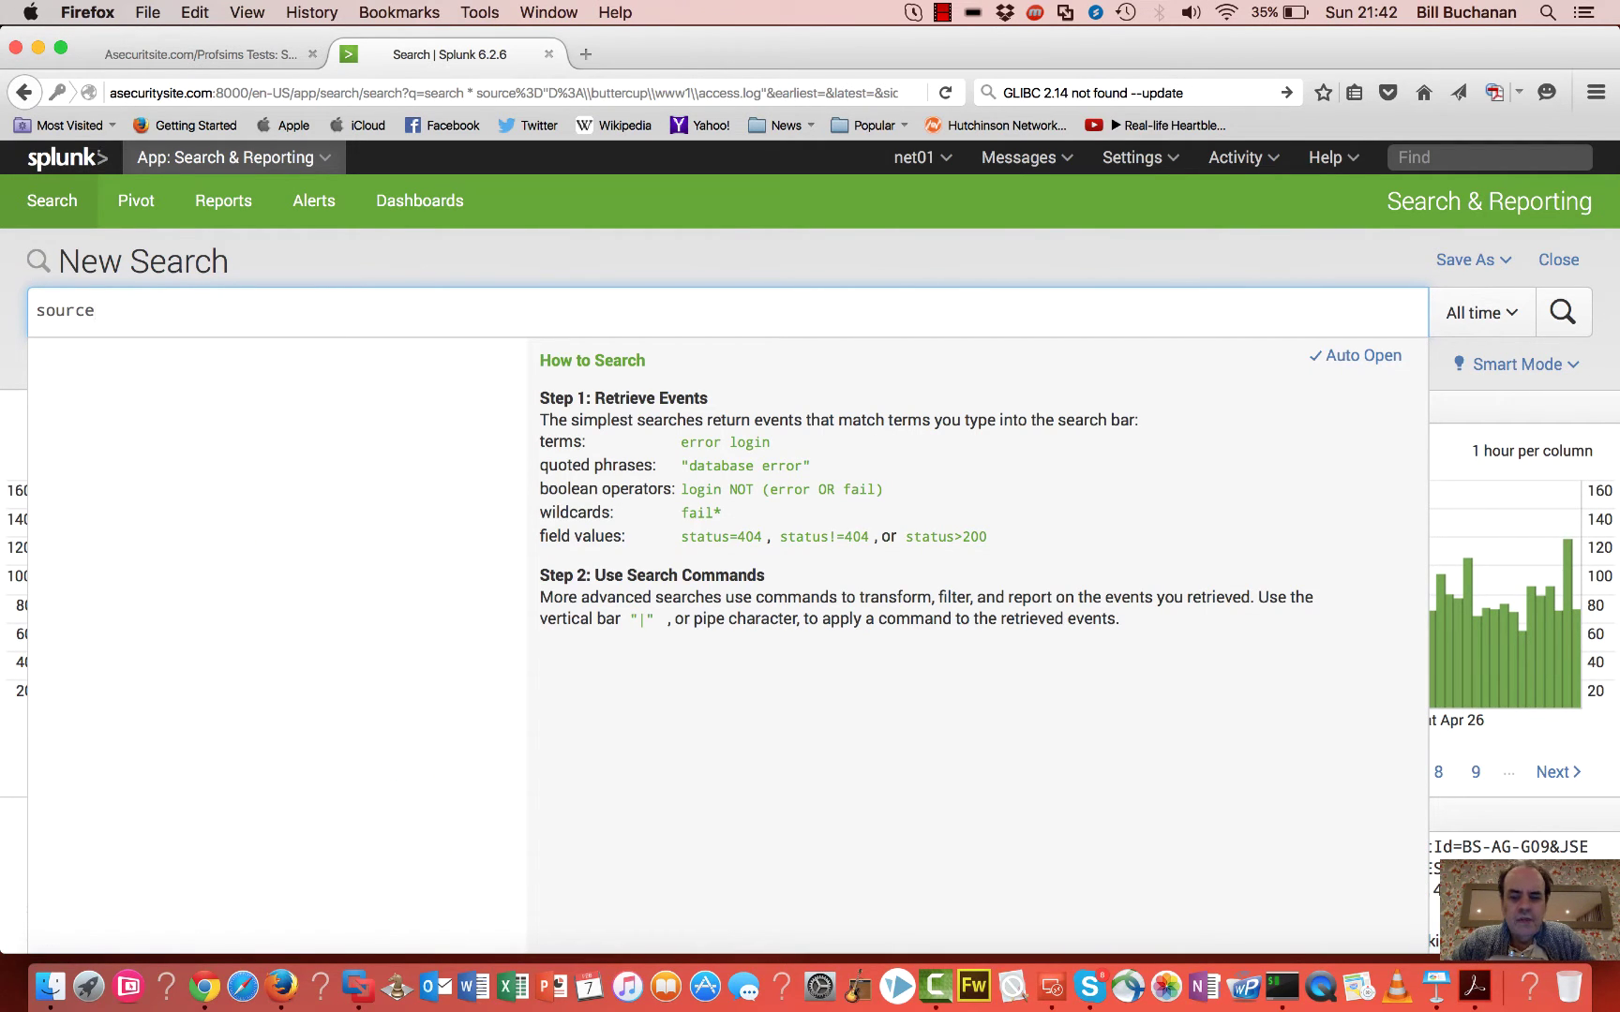
text(=secre)
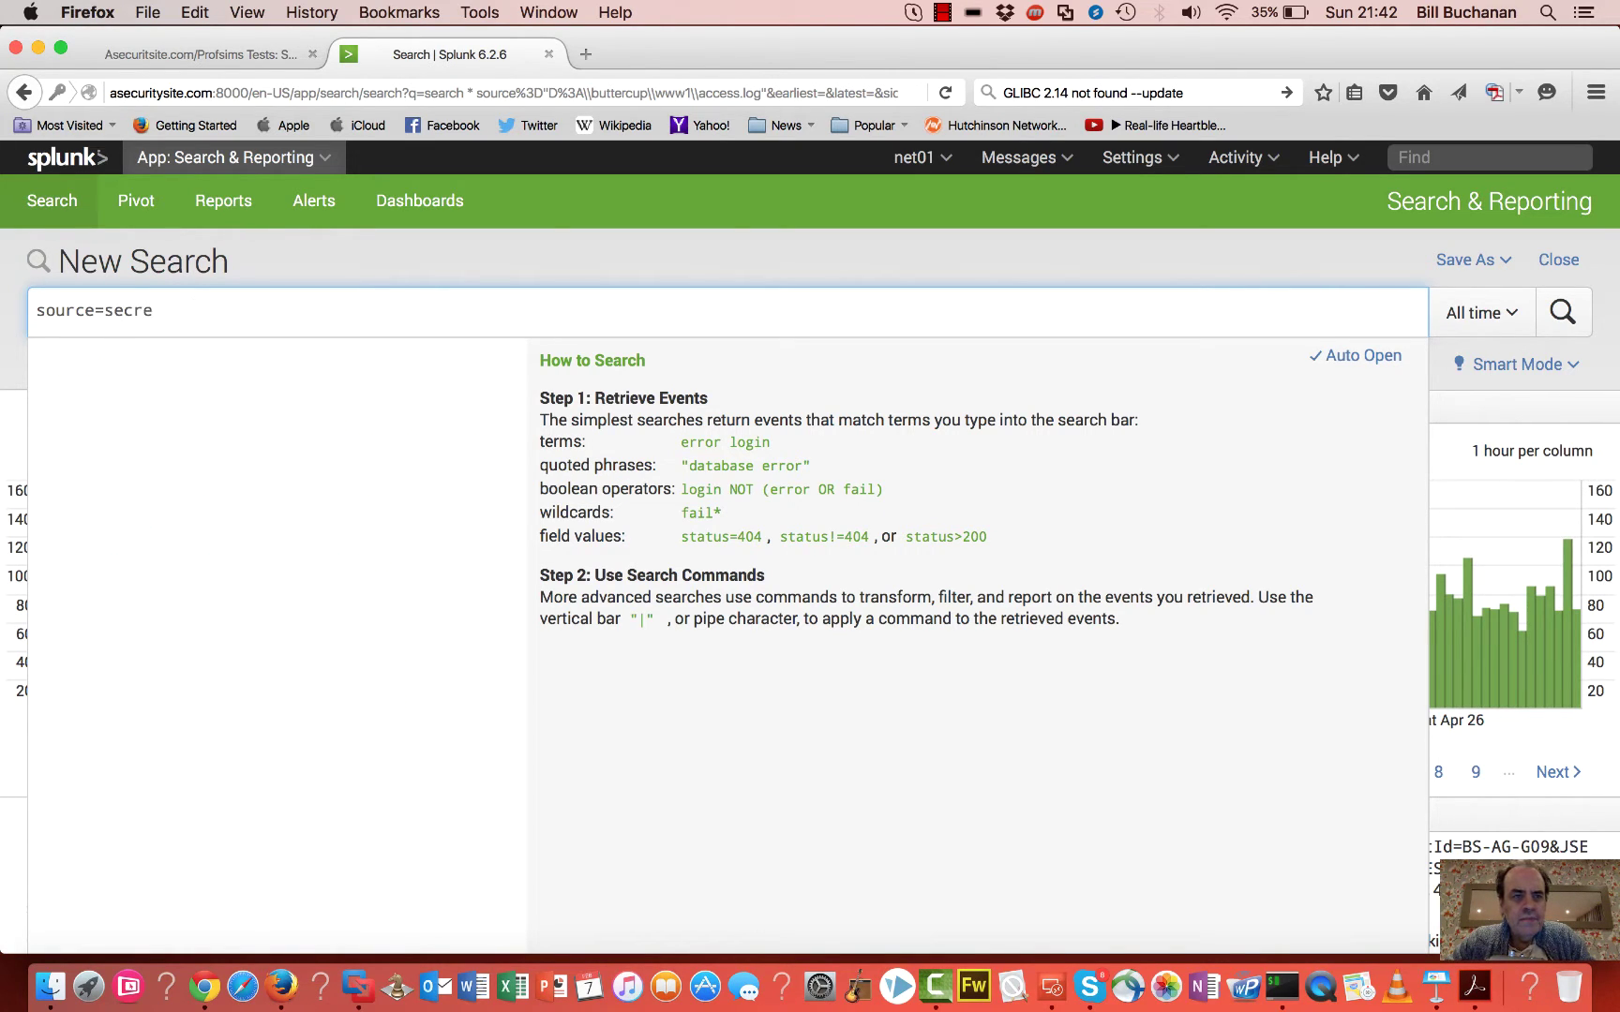
text(()
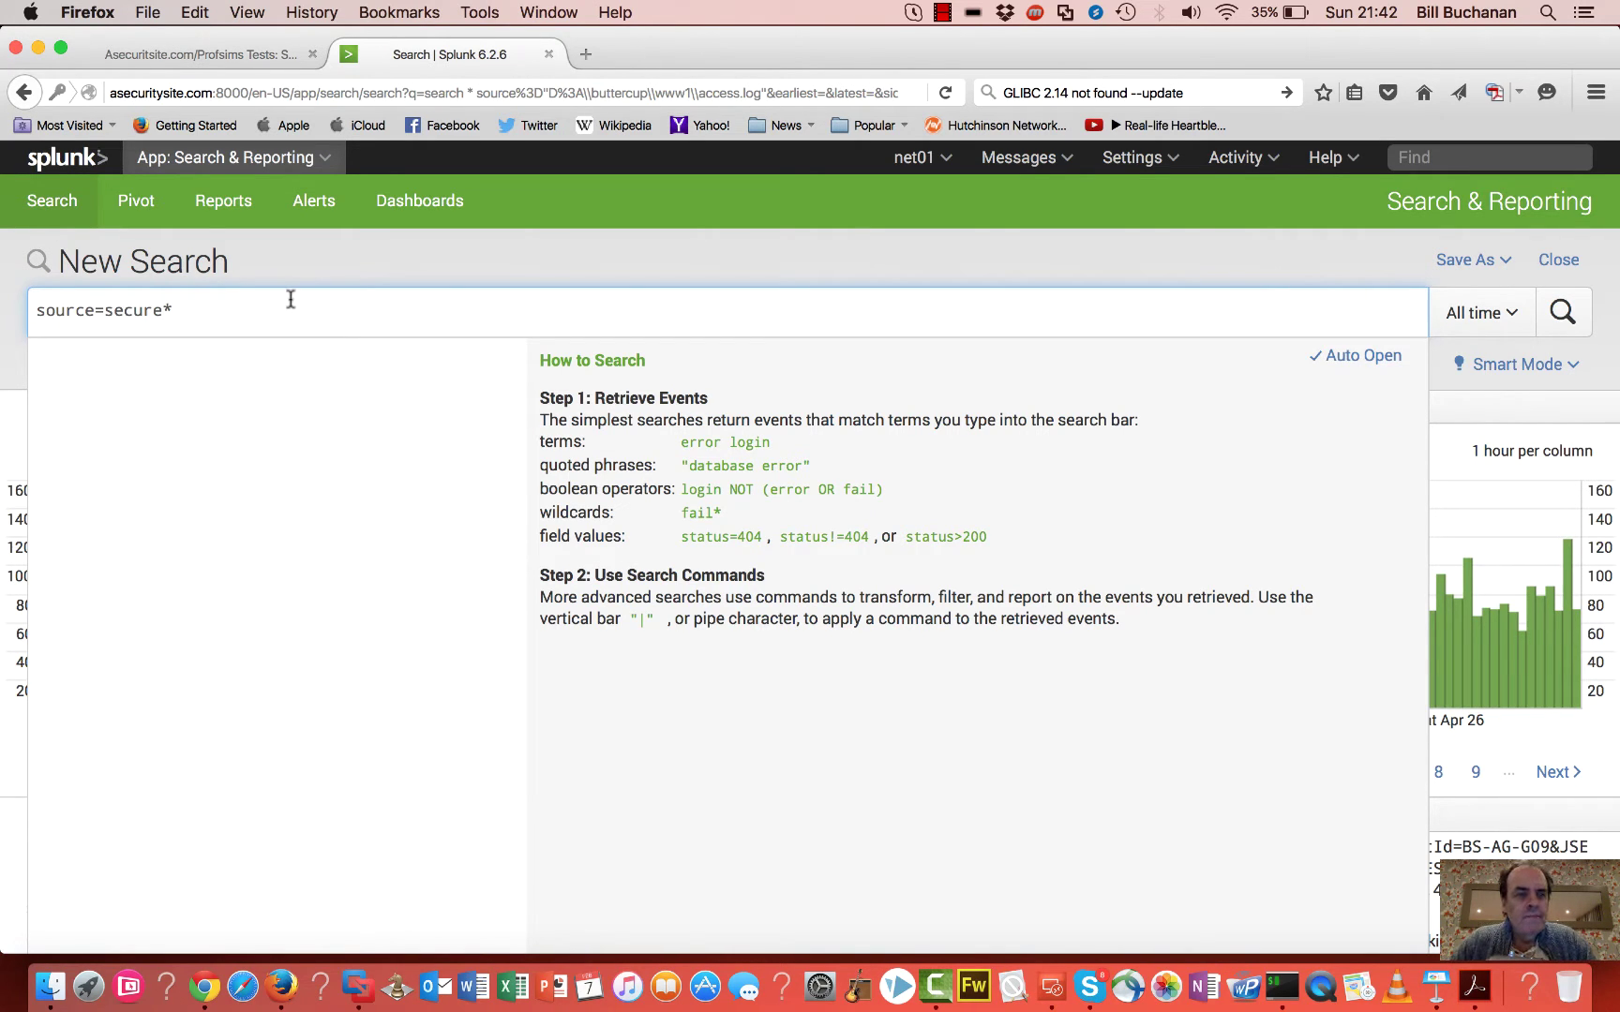
key(Return)
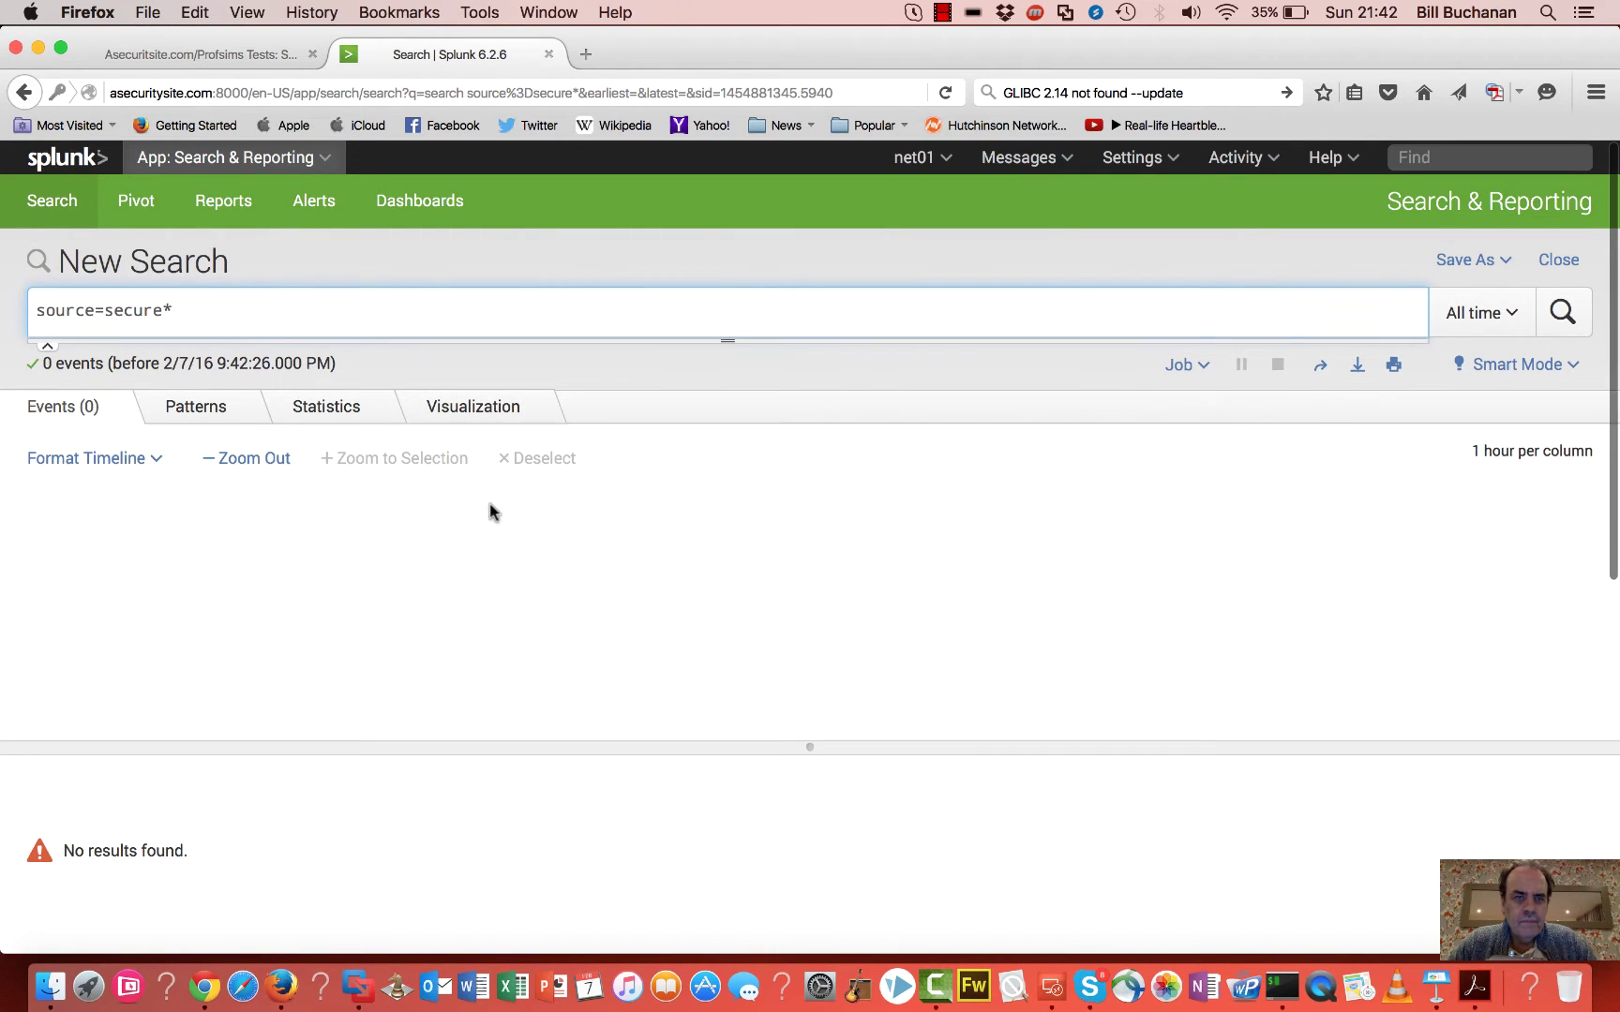
Step: Recheck the quiz hint, change the query to sourcetype=secure* and run it in Splunk
click(279, 56)
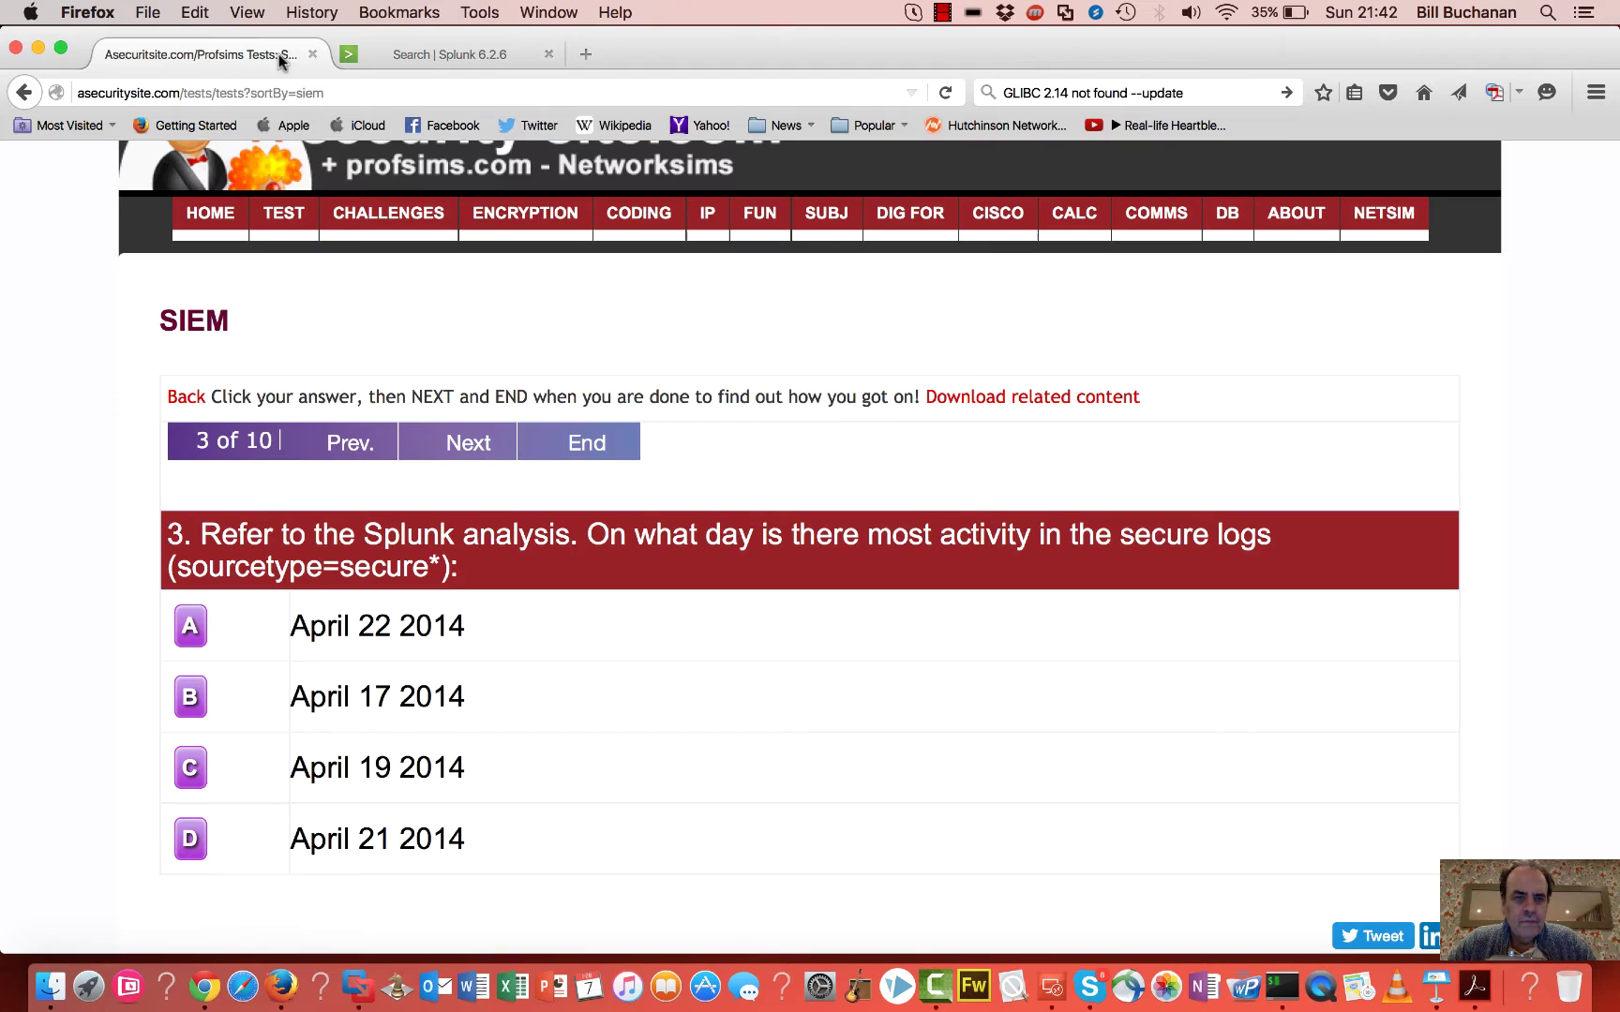
click(460, 55)
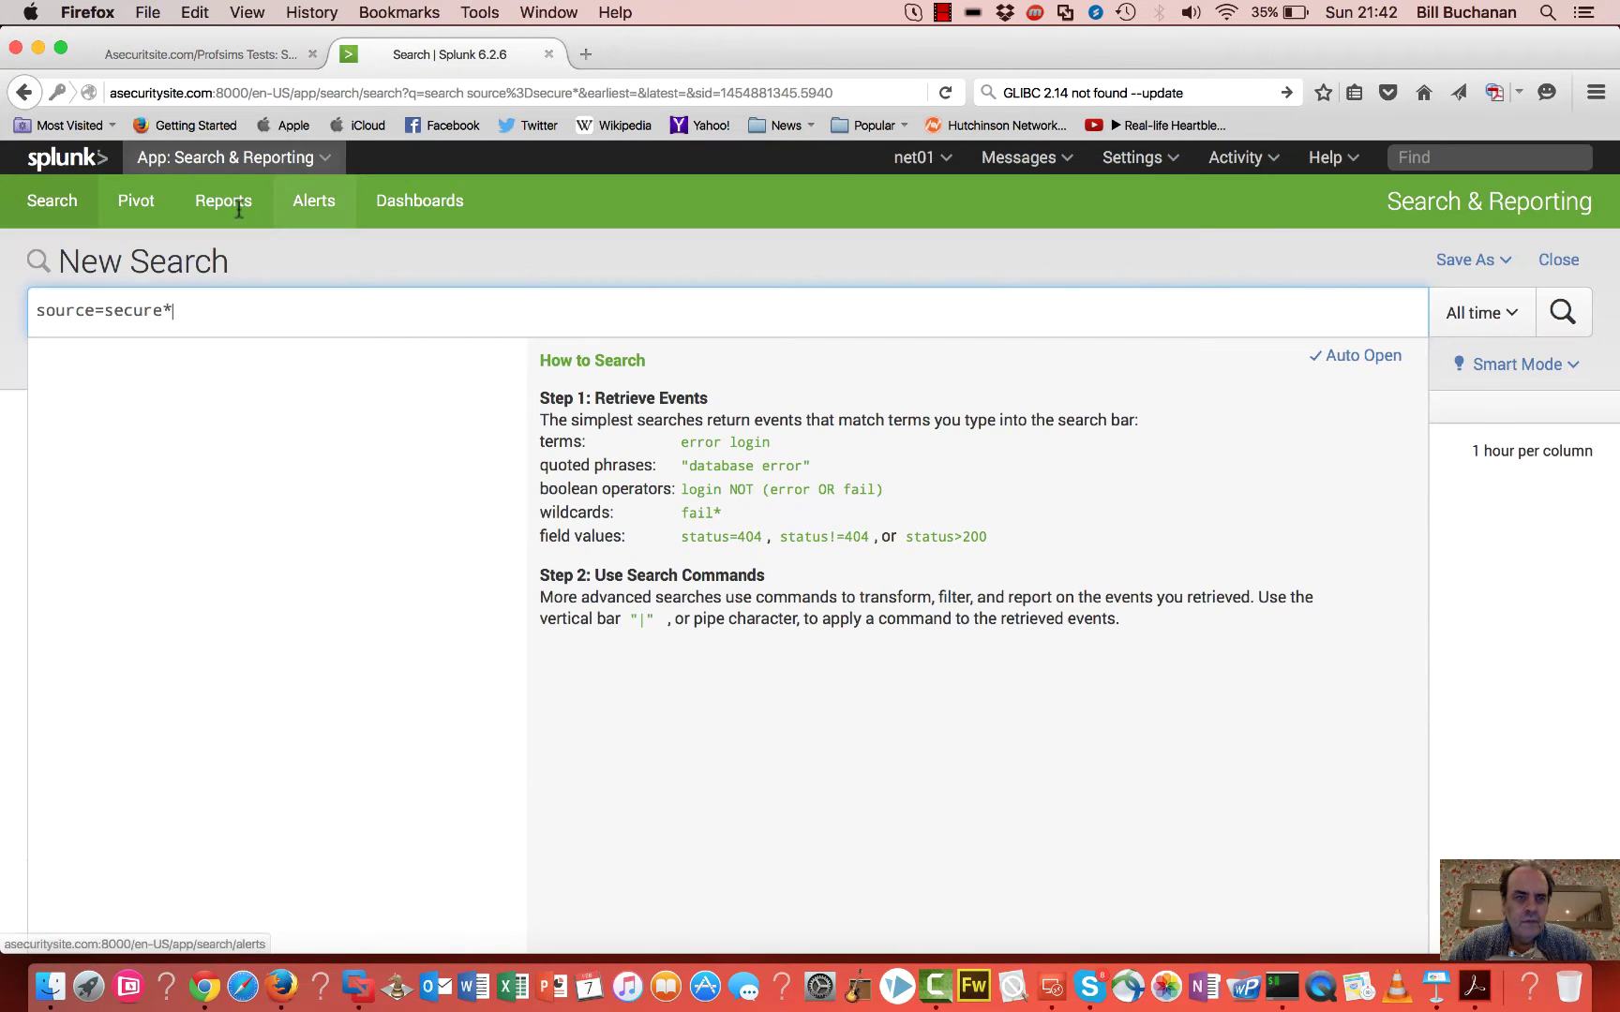
click(98, 310)
text(type)
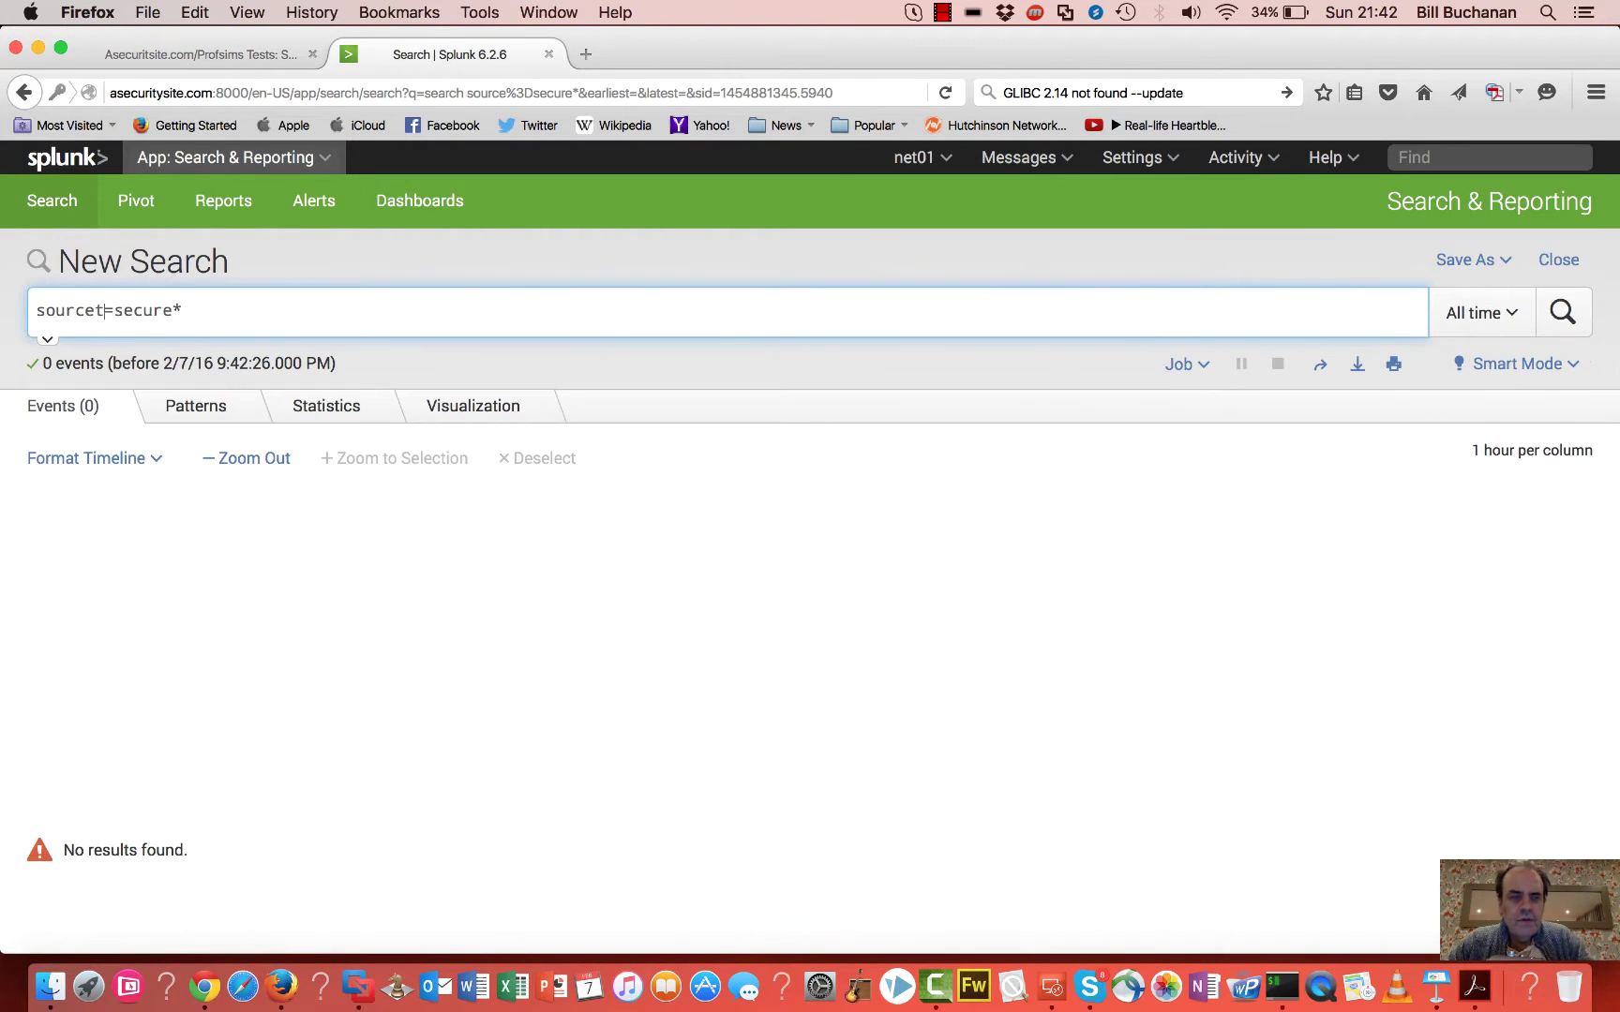
key(Return)
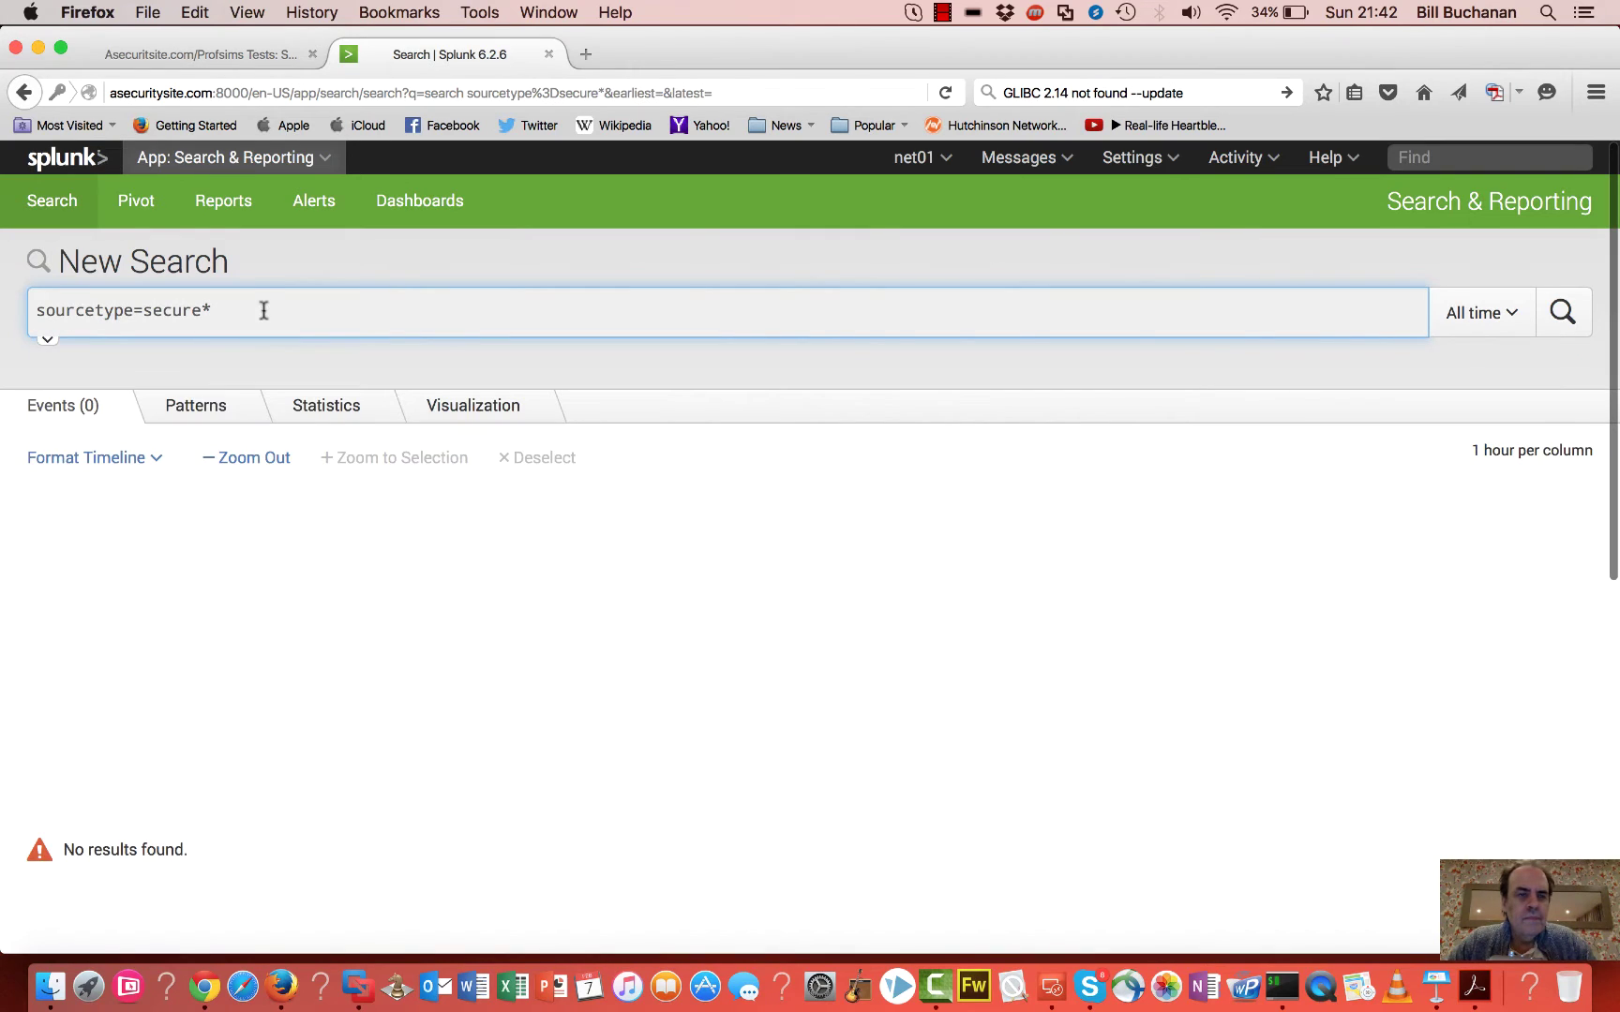
click(268, 312)
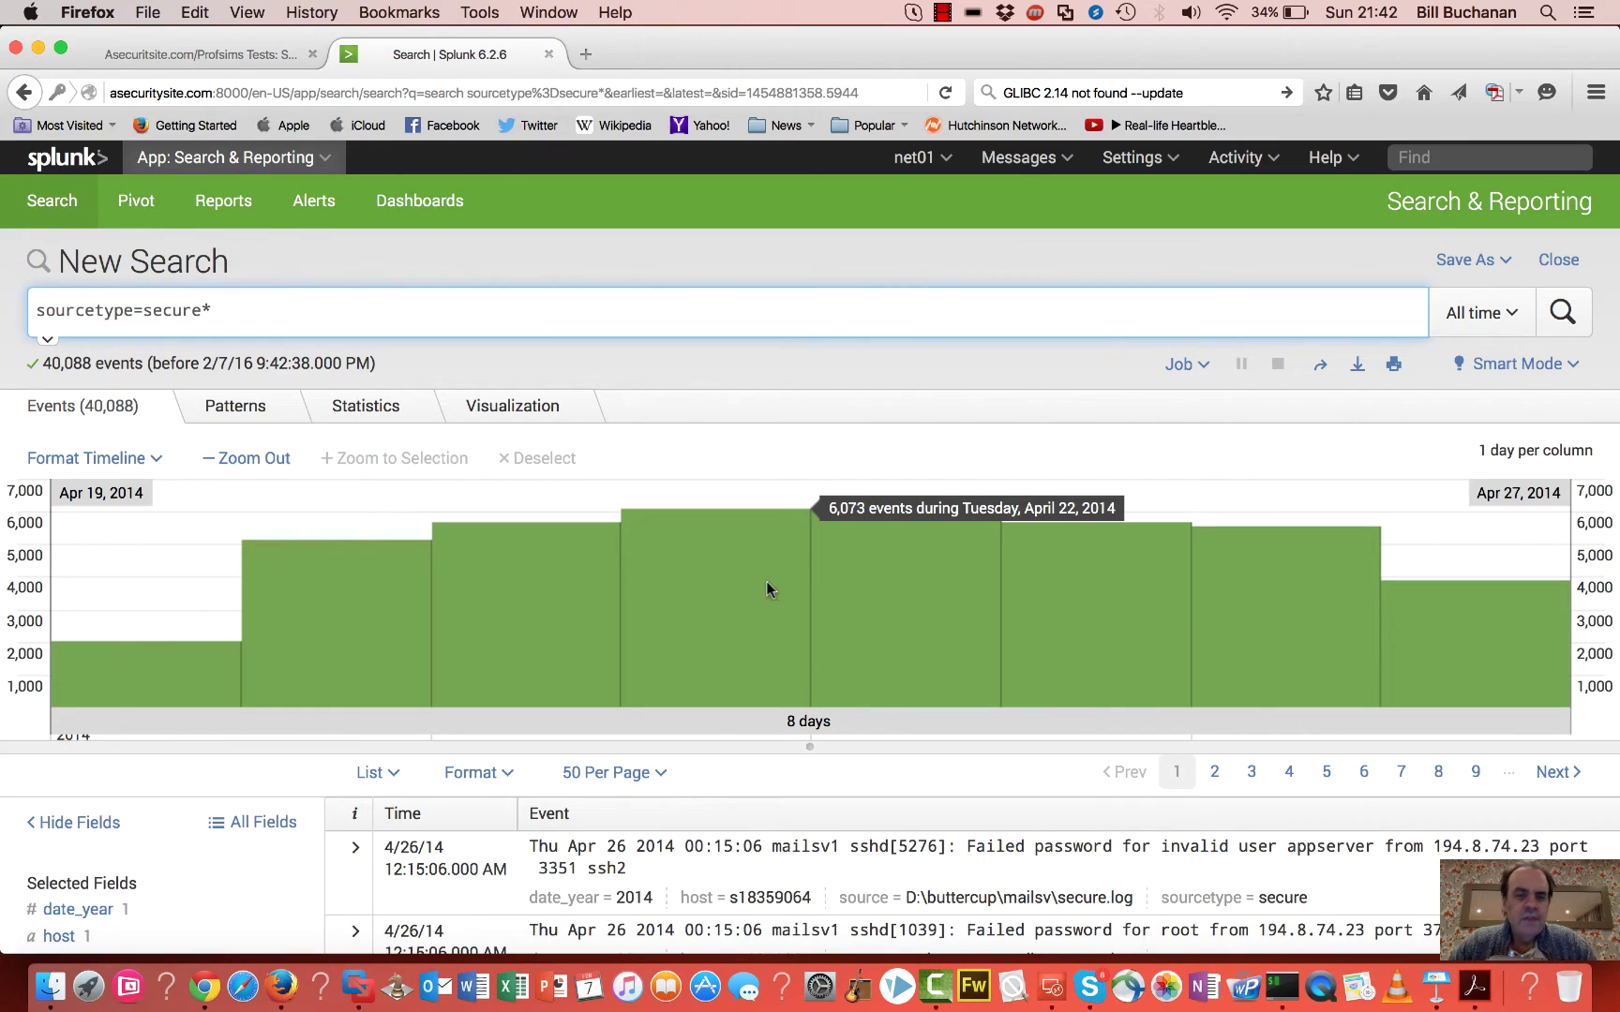
Step: Answer quiz question 3 with April 22 2014 and advance to question 4
click(240, 52)
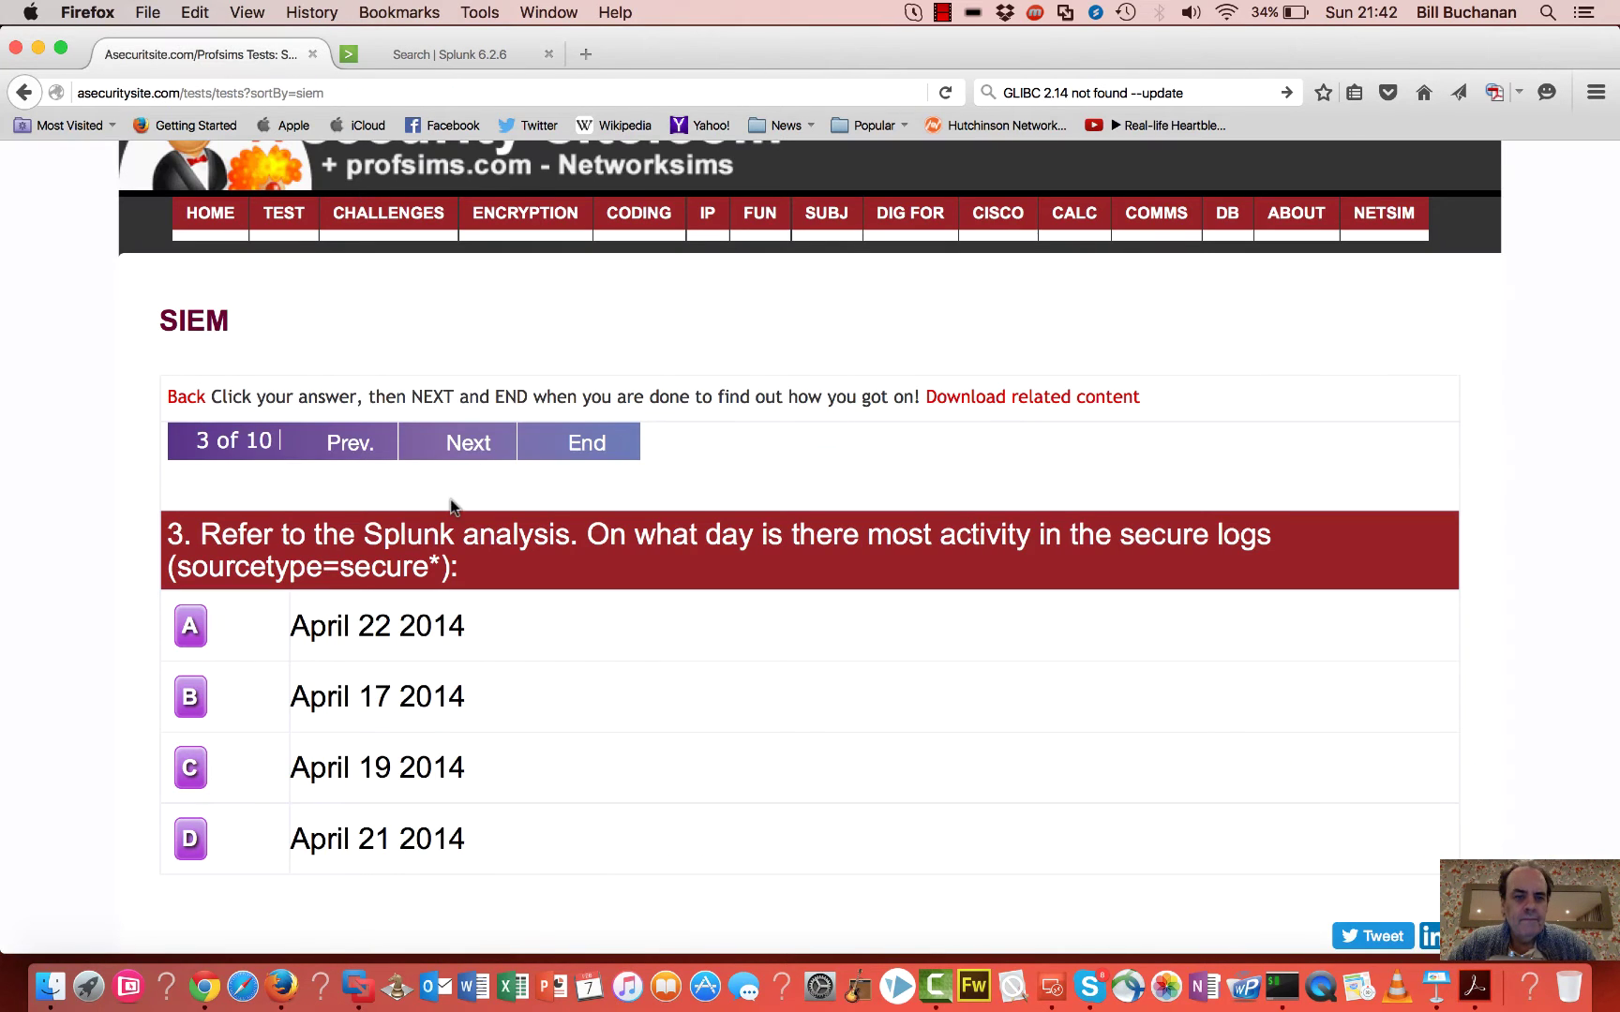
click(192, 632)
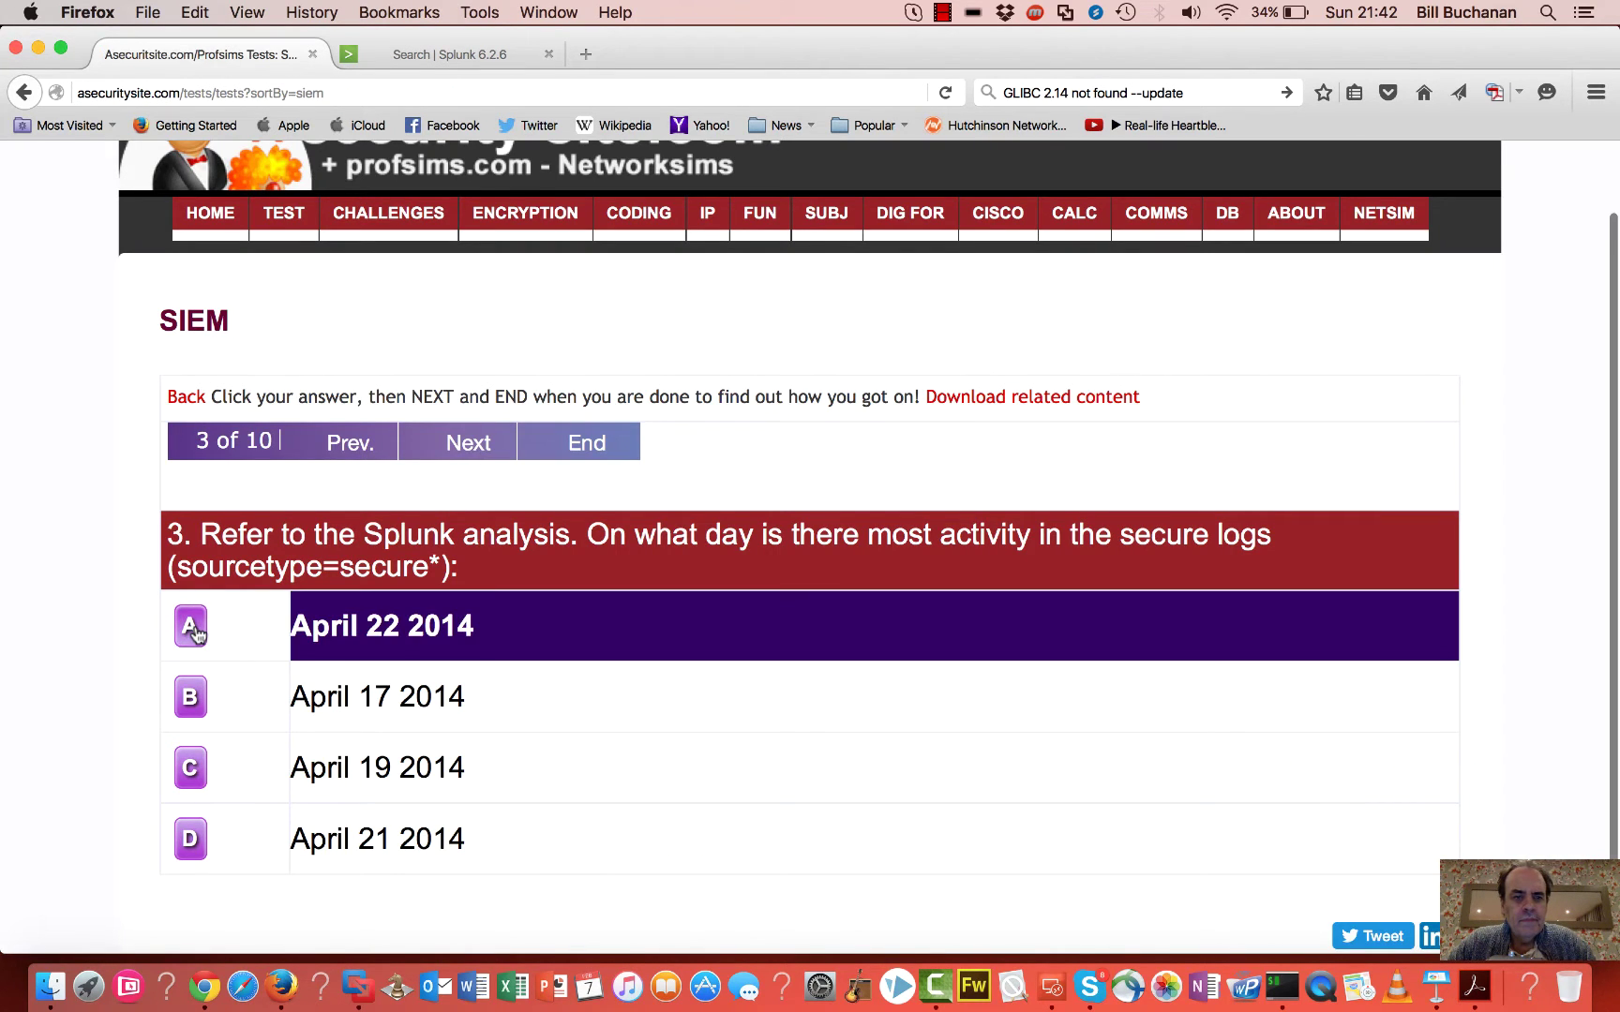
click(467, 446)
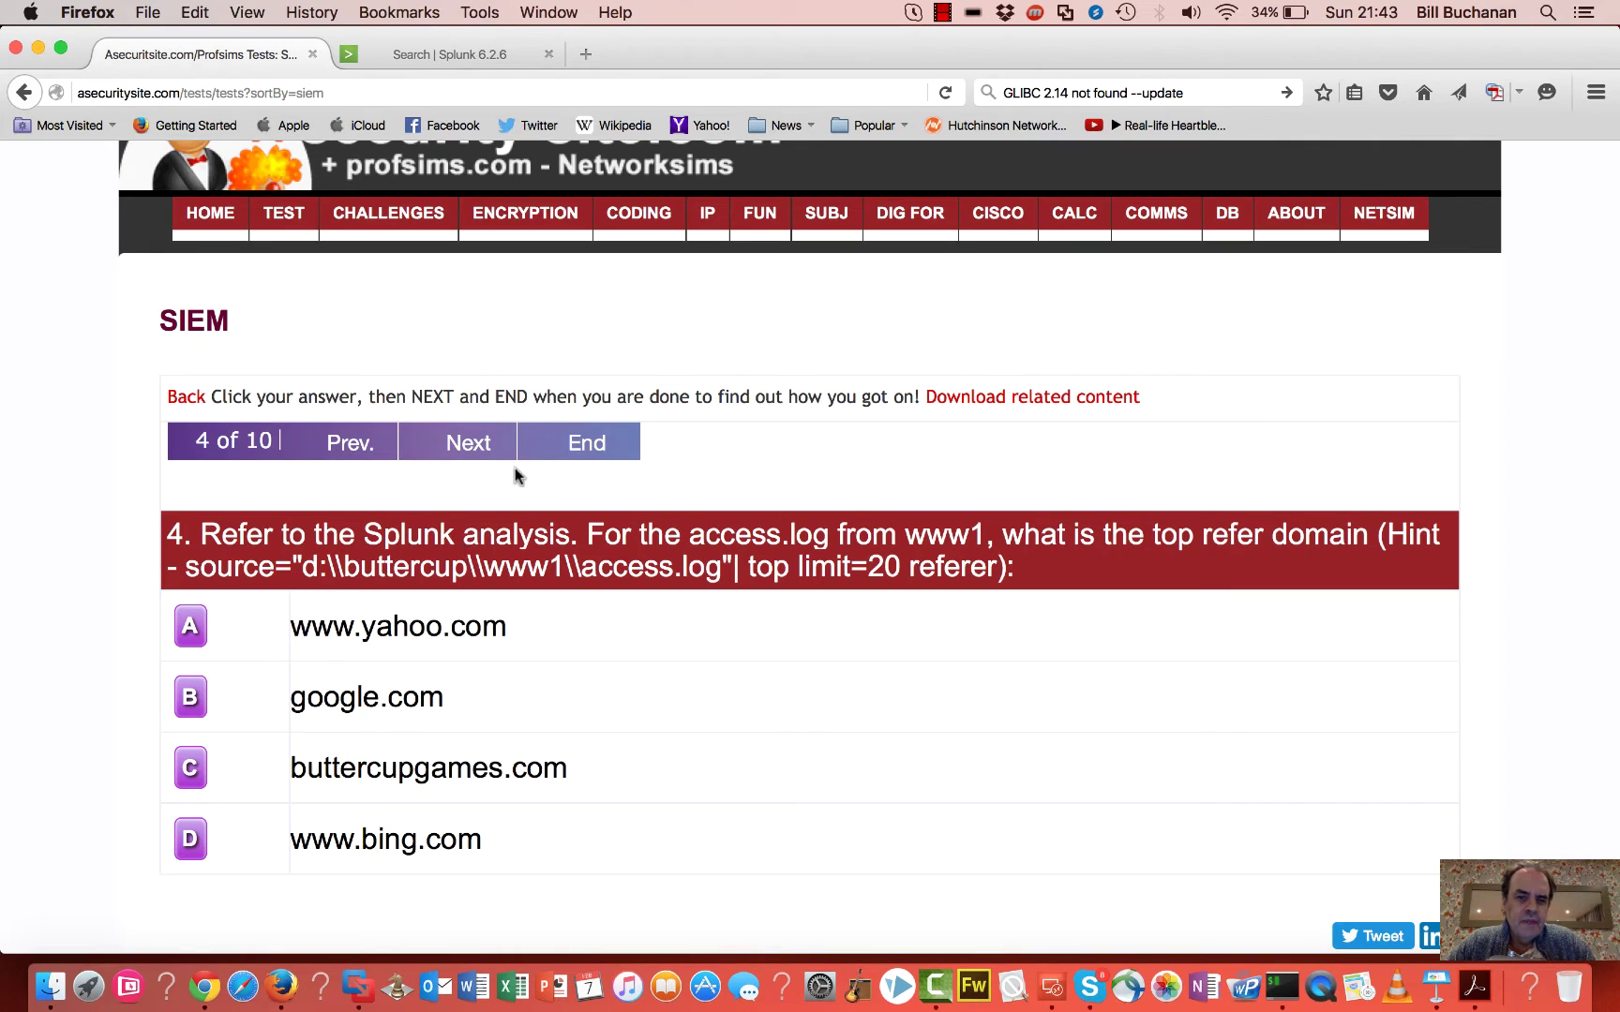
Step: Switch to Splunk and replace the current query with a search for all events using *
click(427, 52)
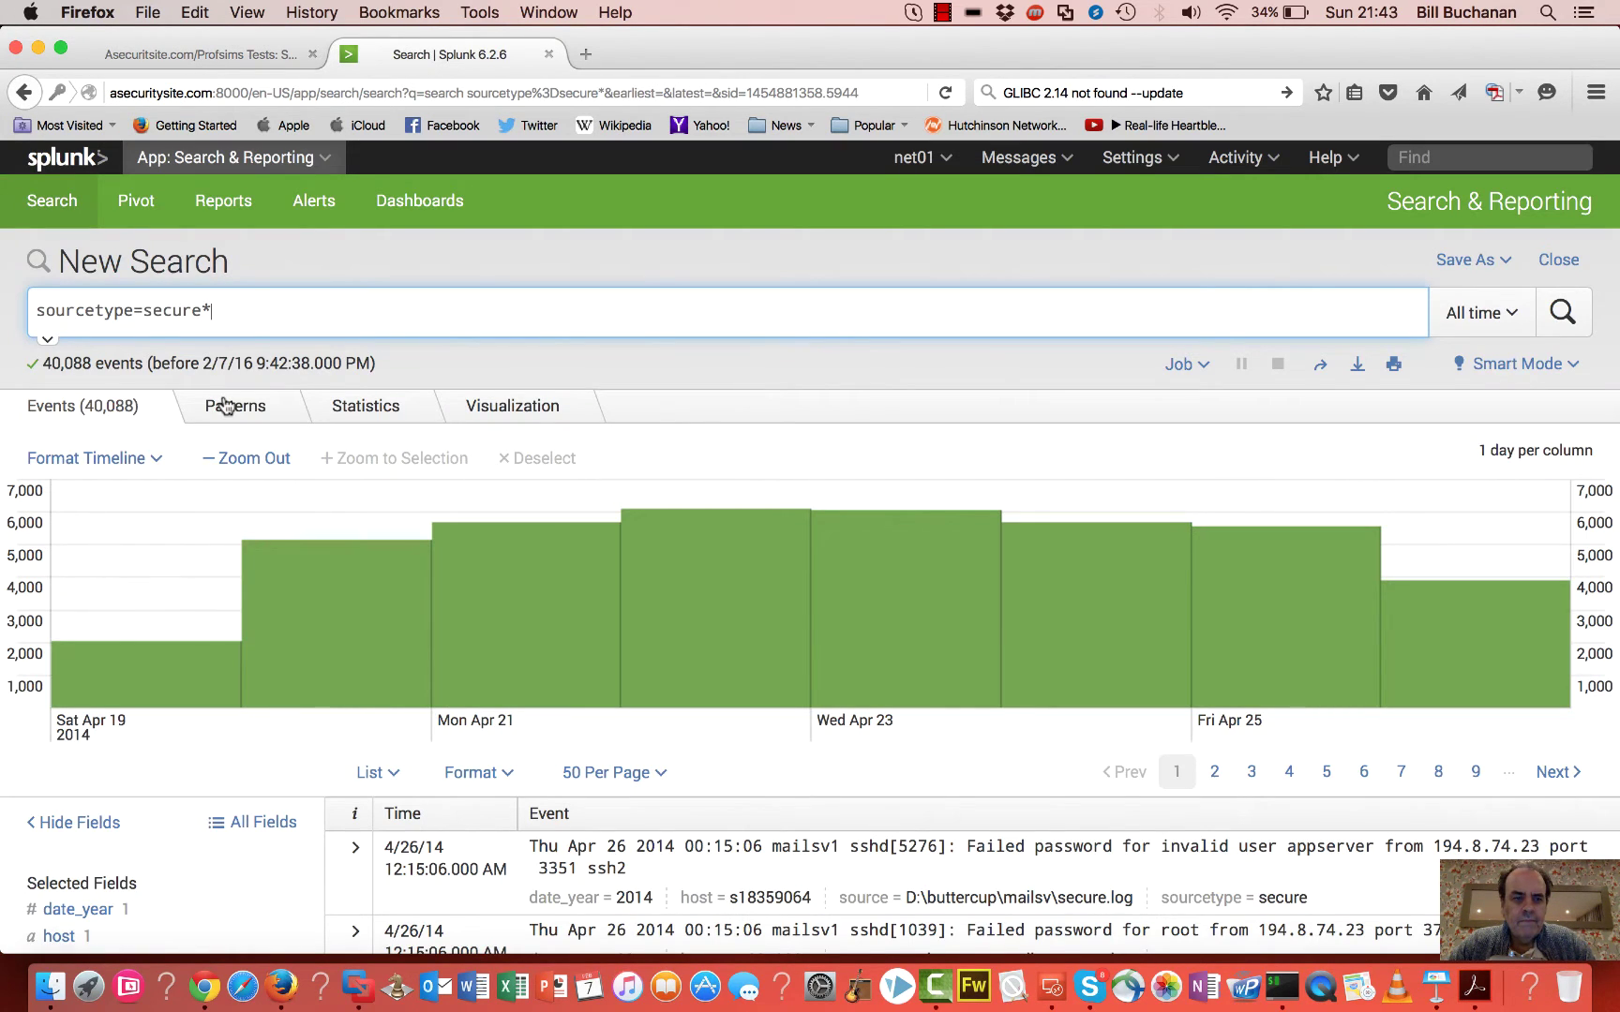
drag(237, 317, 7, 315)
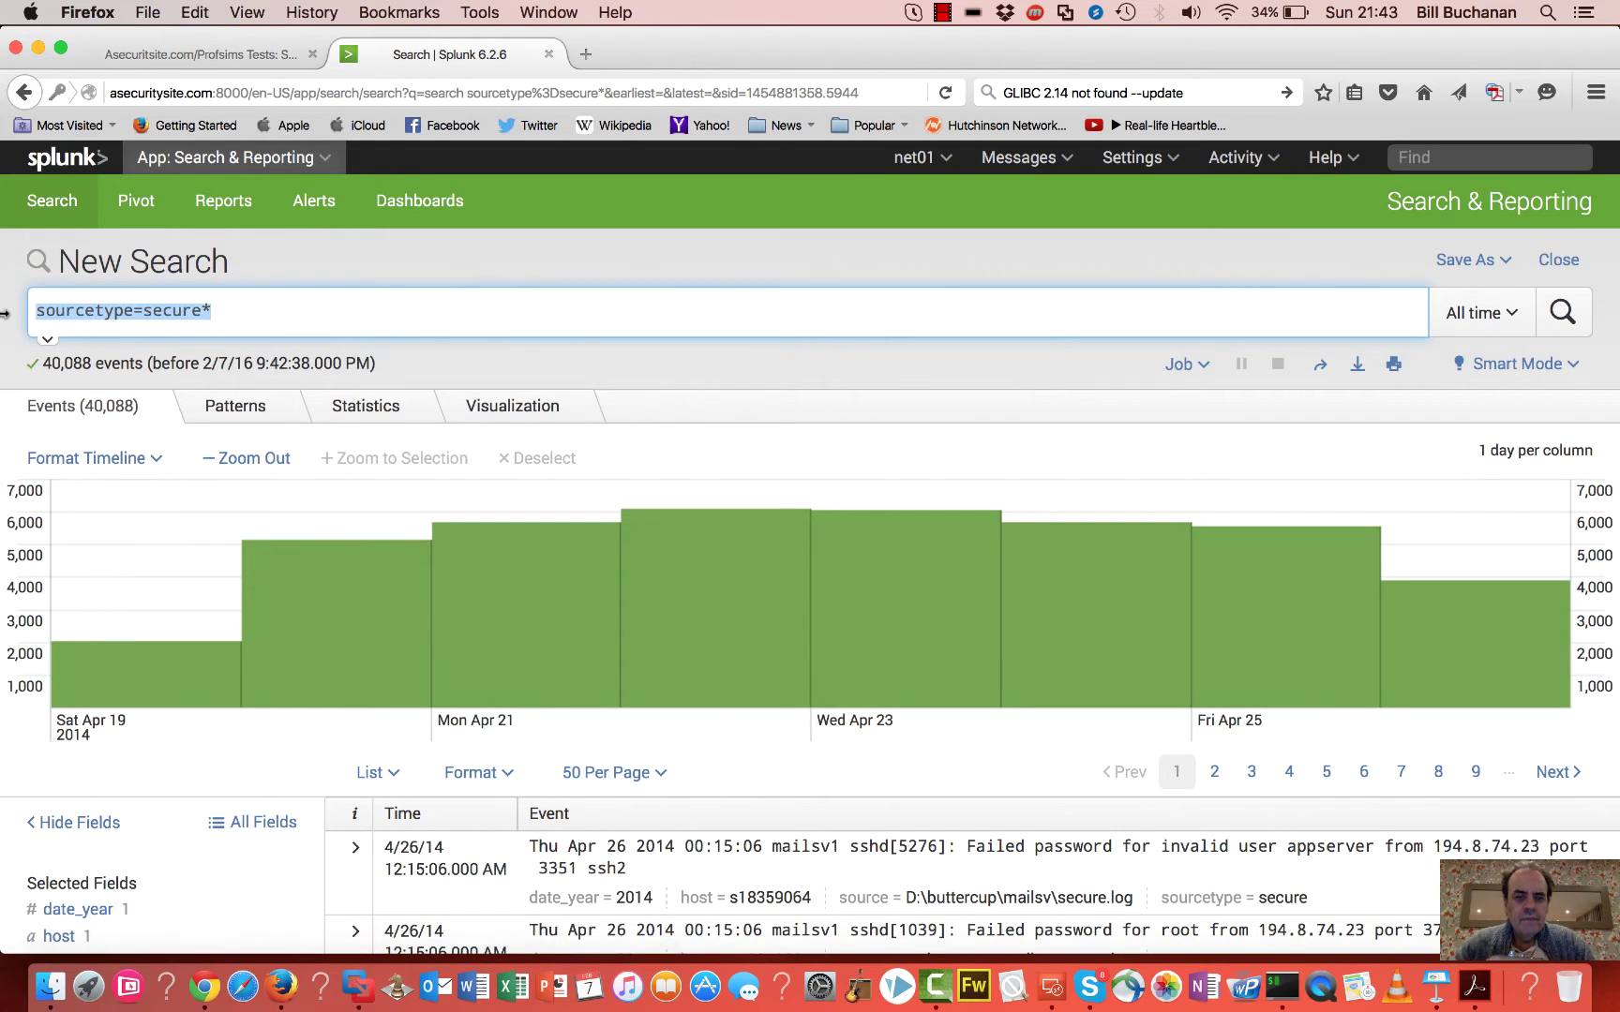
text(*)
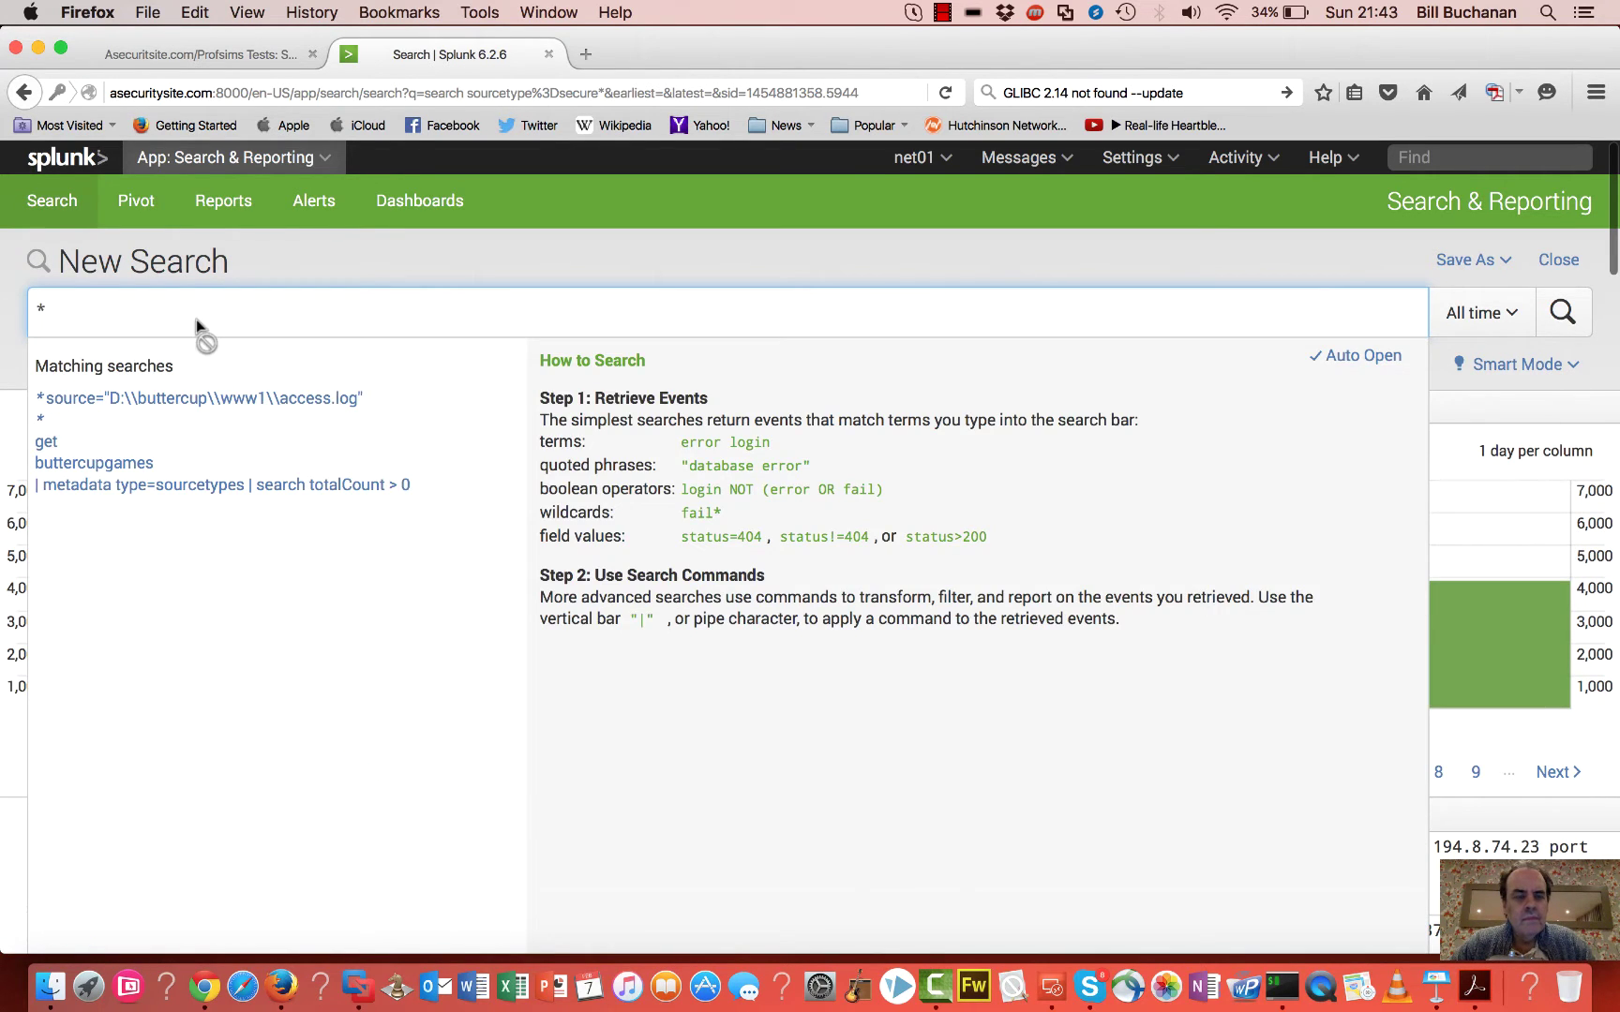
key(Return)
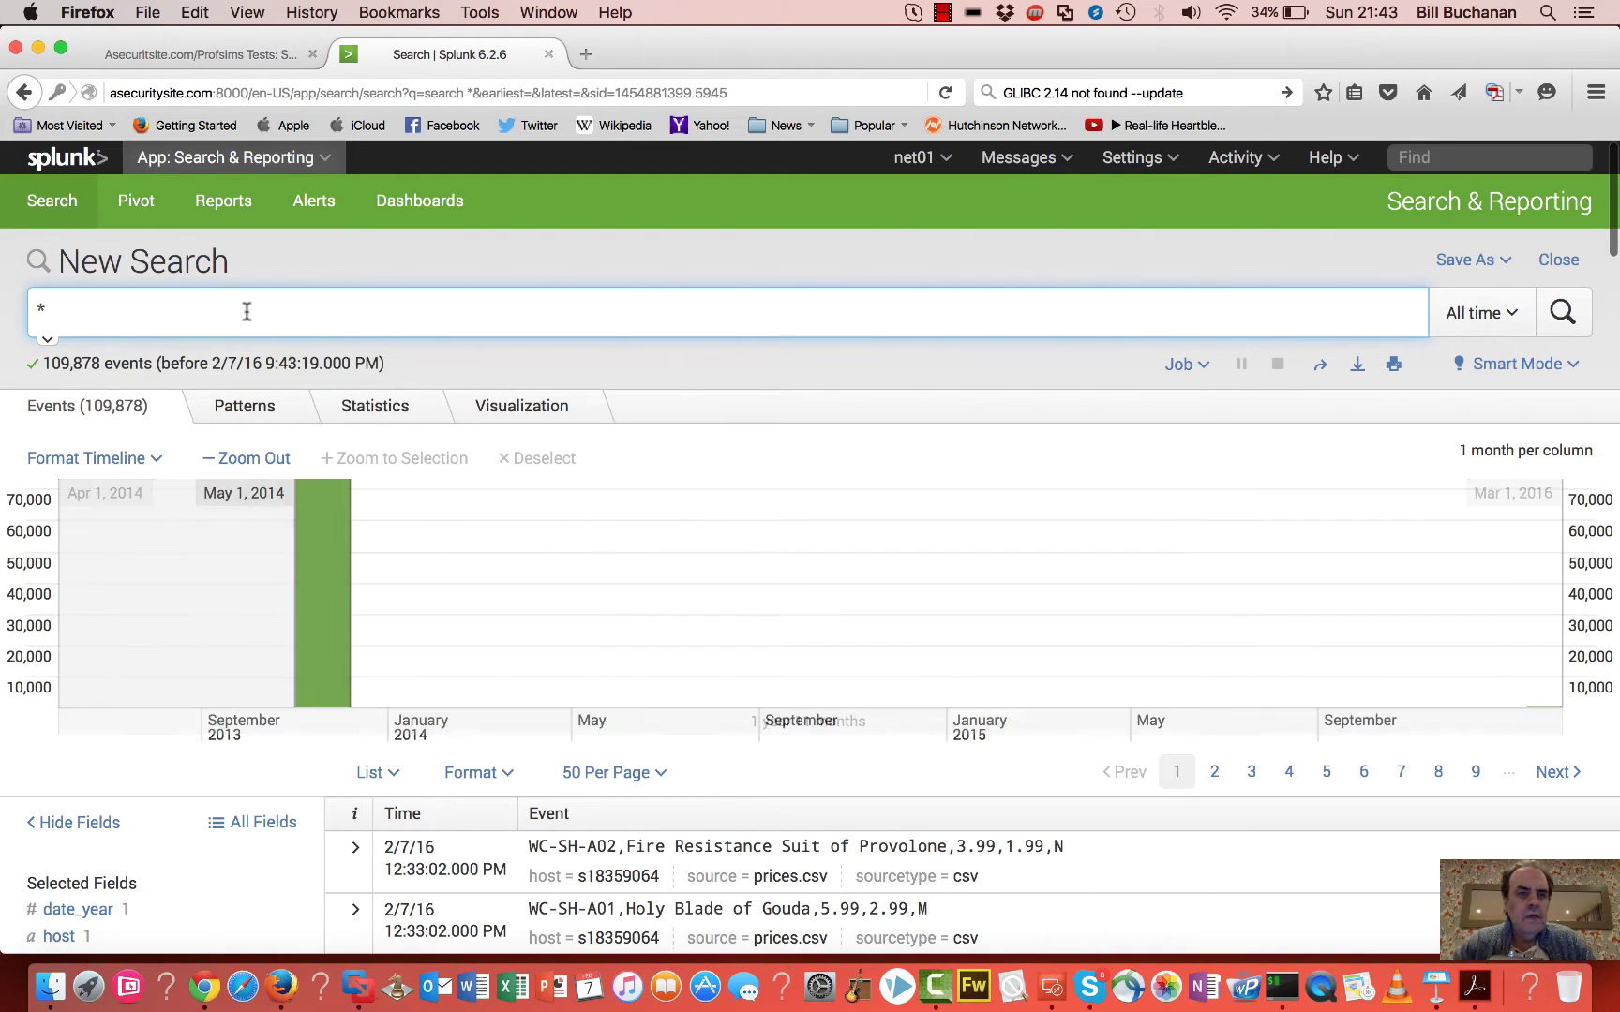
Step: Replace the wildcard query with get and run the search
drag(247, 312, 17, 305)
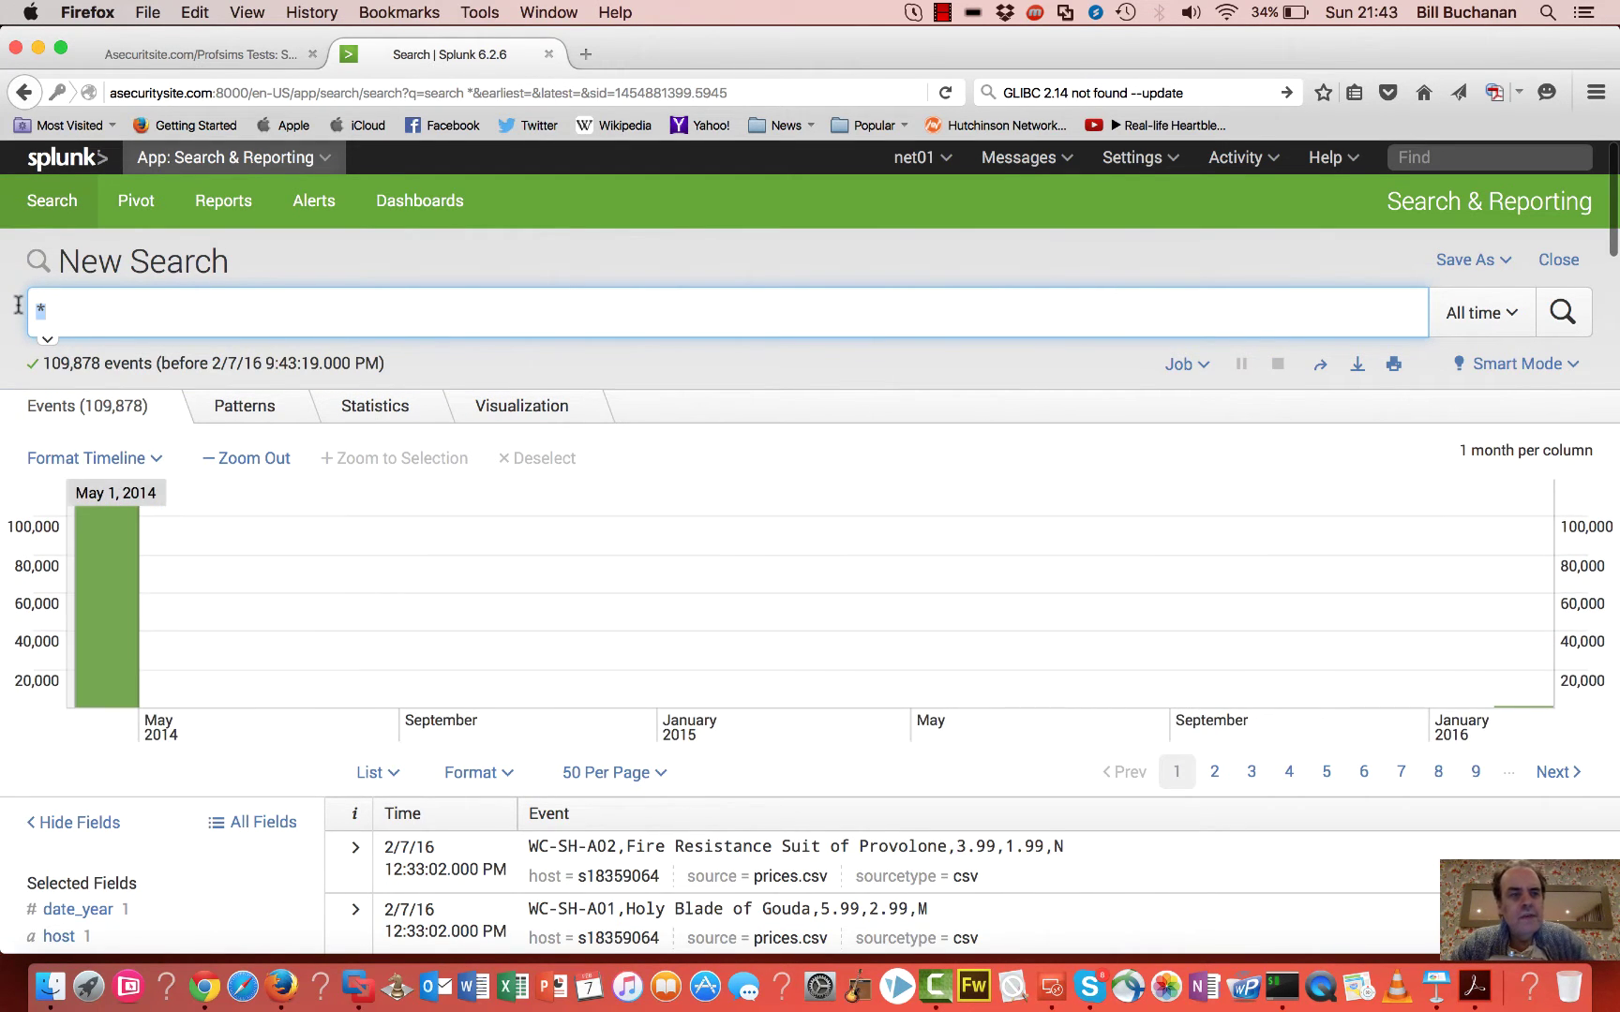
text(get |)
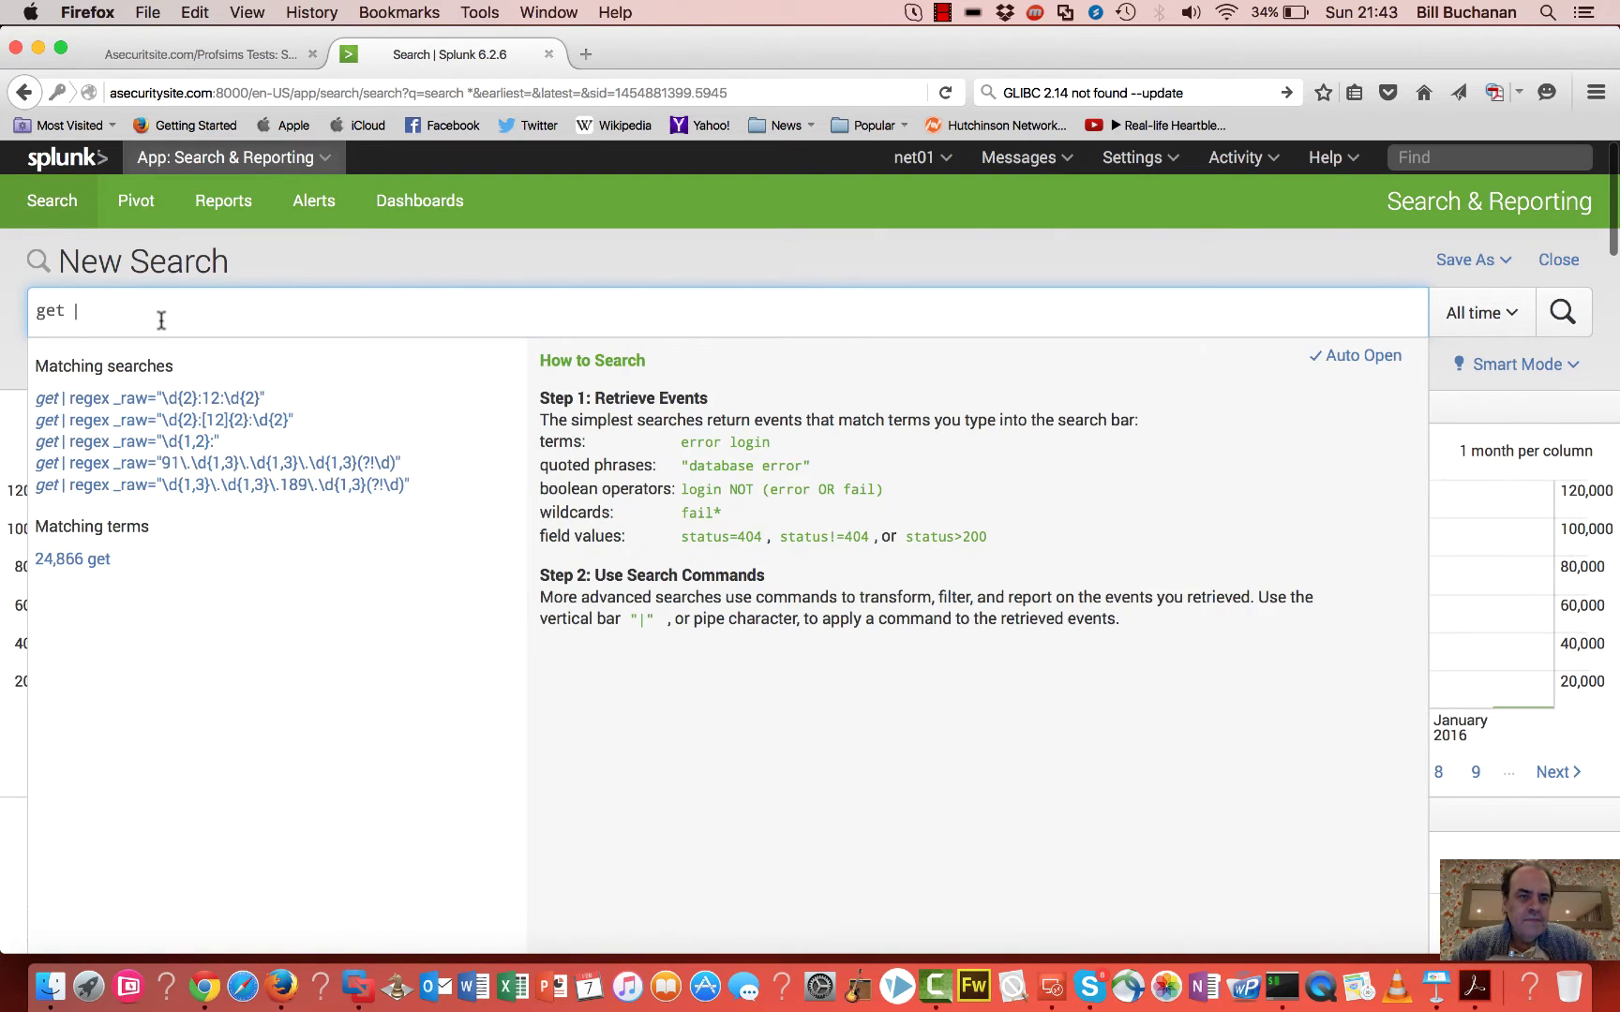
key(BackSpace)
key(BackSpace)
key(Return)
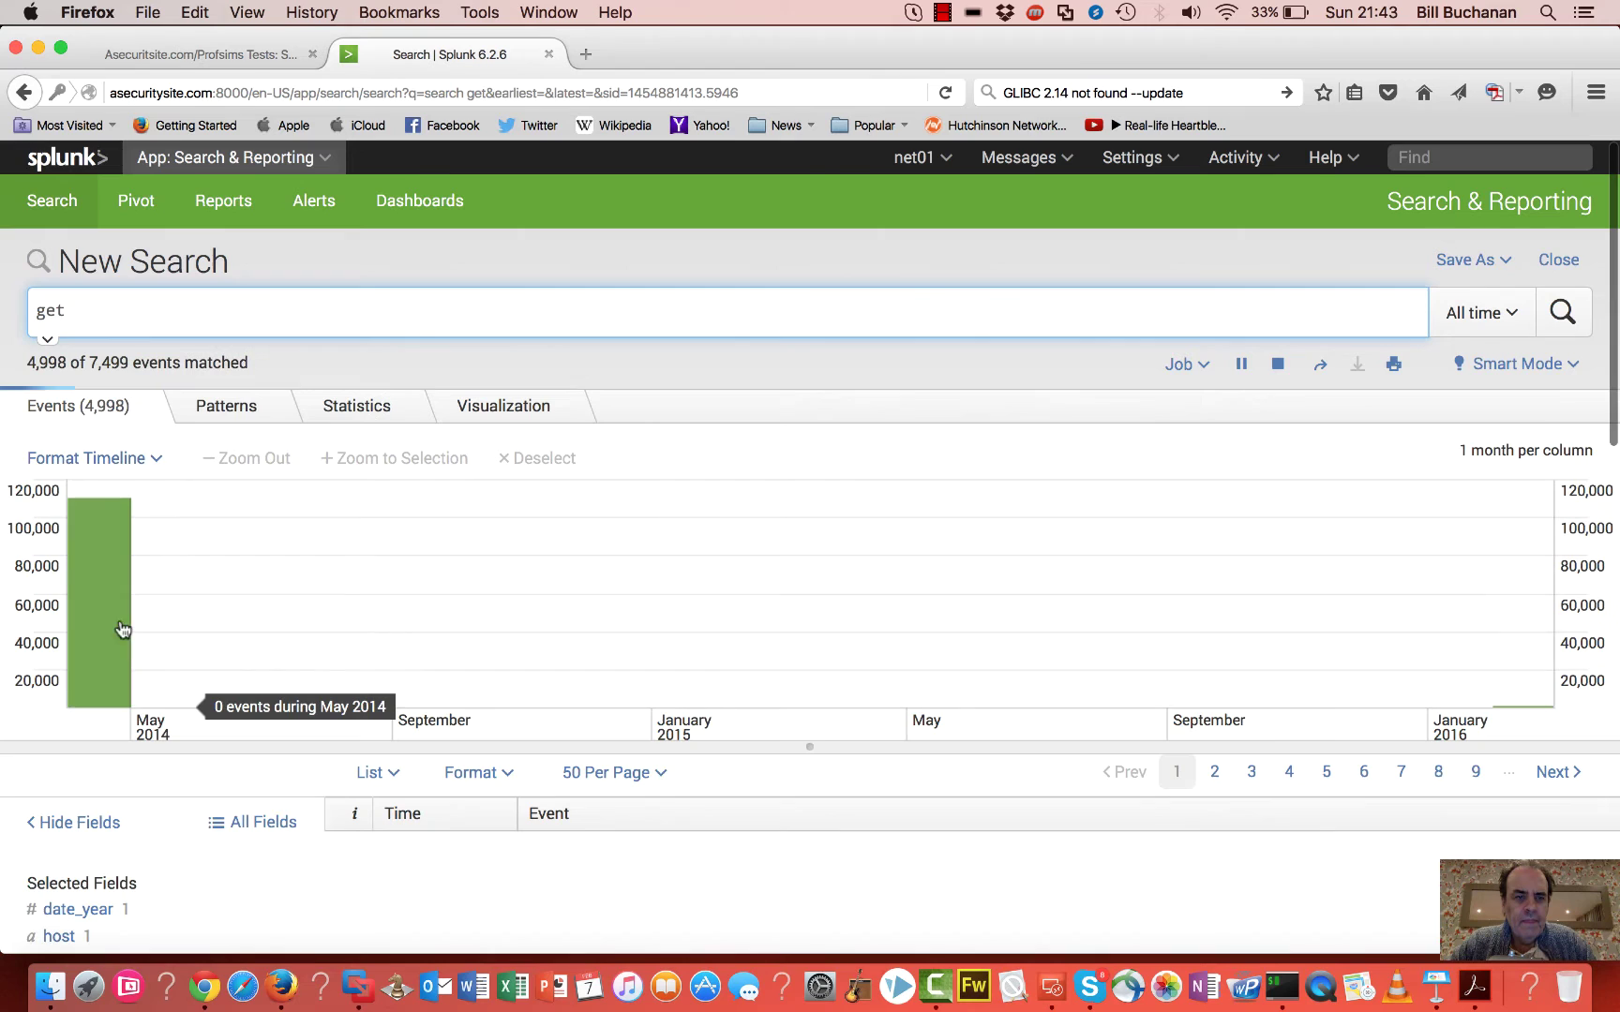
Step: Narrow the get search to the source D:\buttercup\www1\access.log through the source field's values
scroll(151, 724, down, 3)
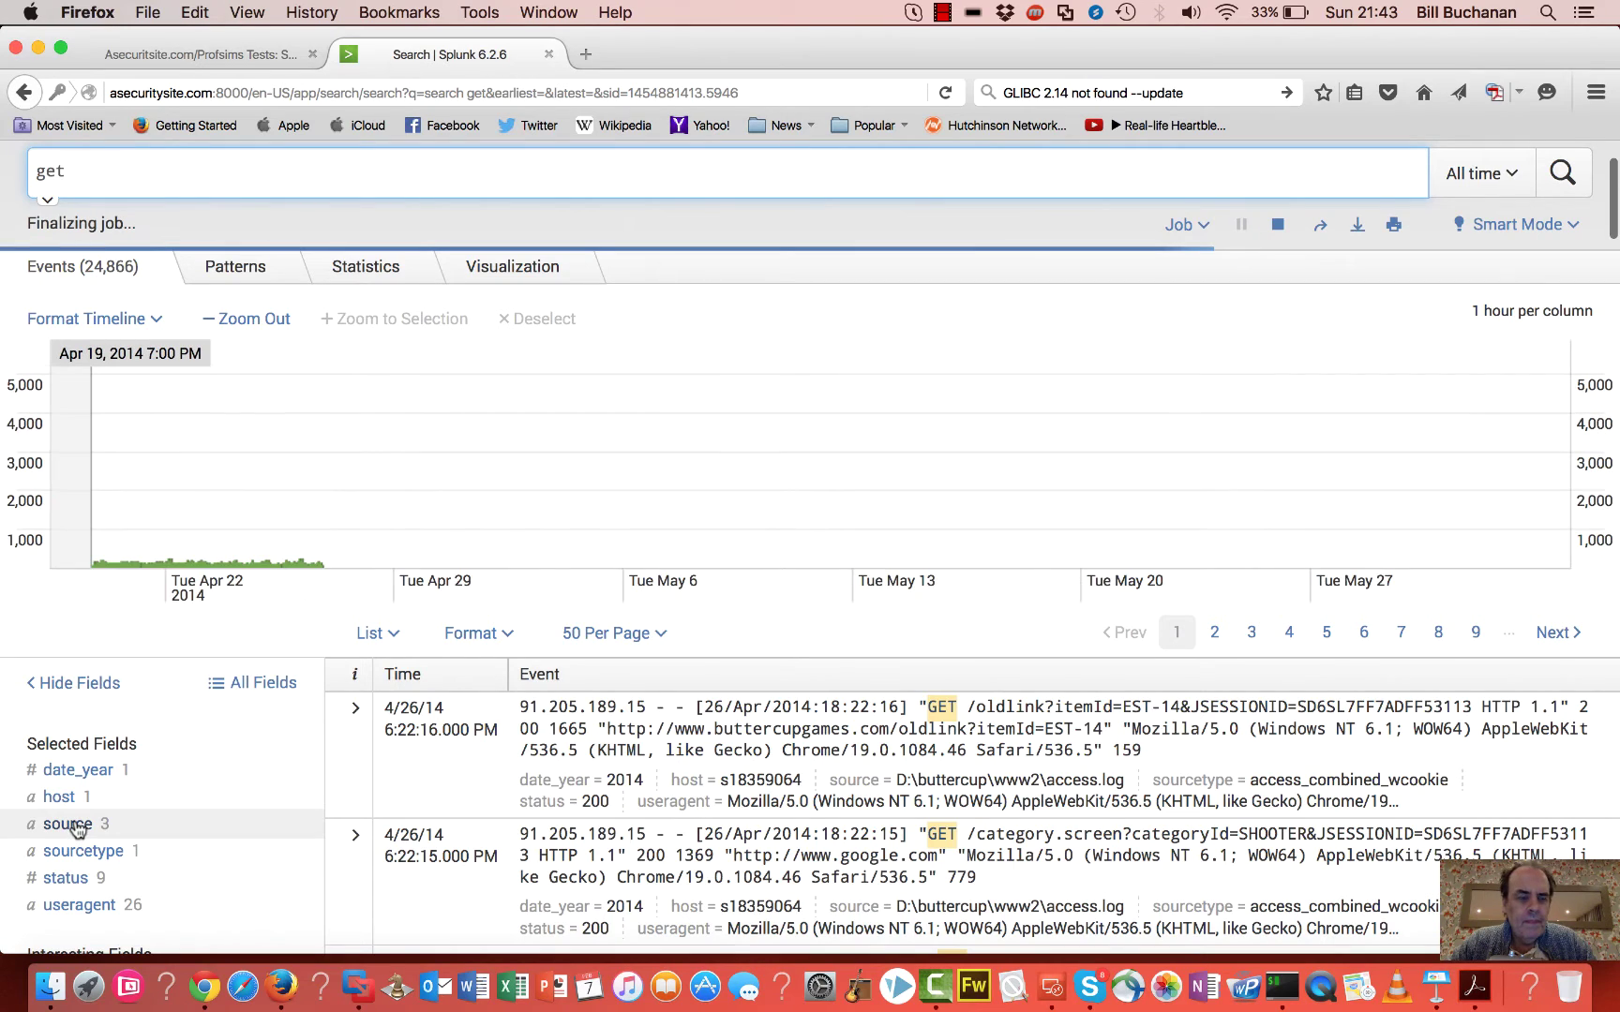
click(77, 829)
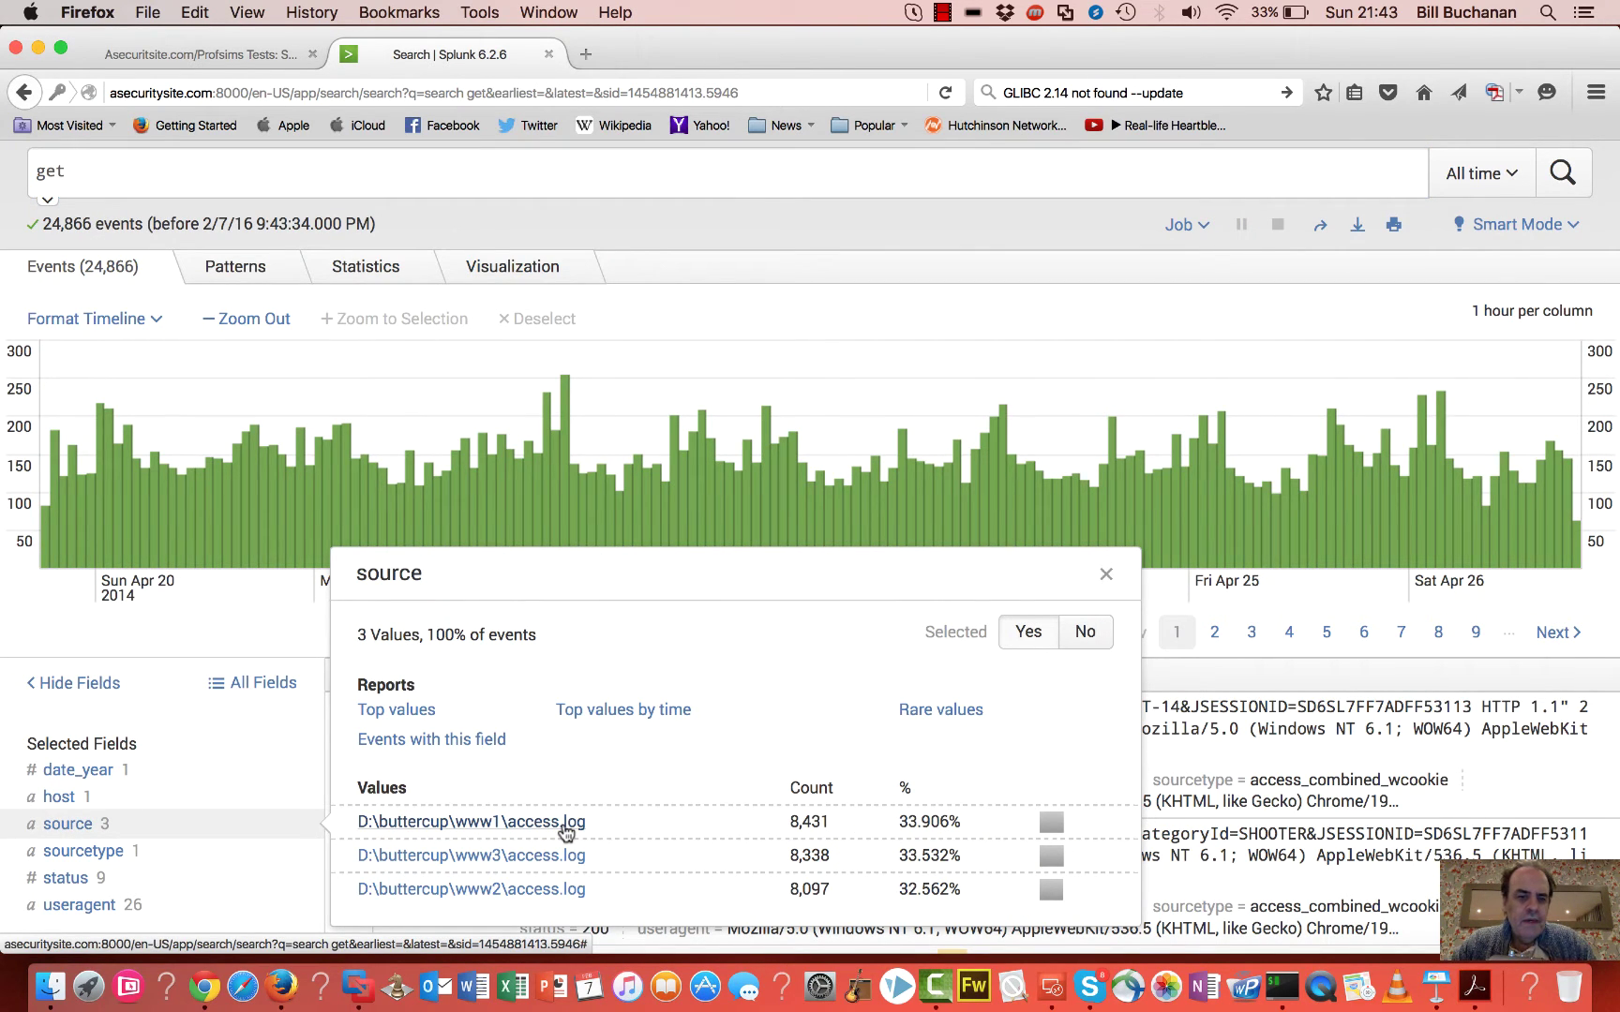
click(562, 823)
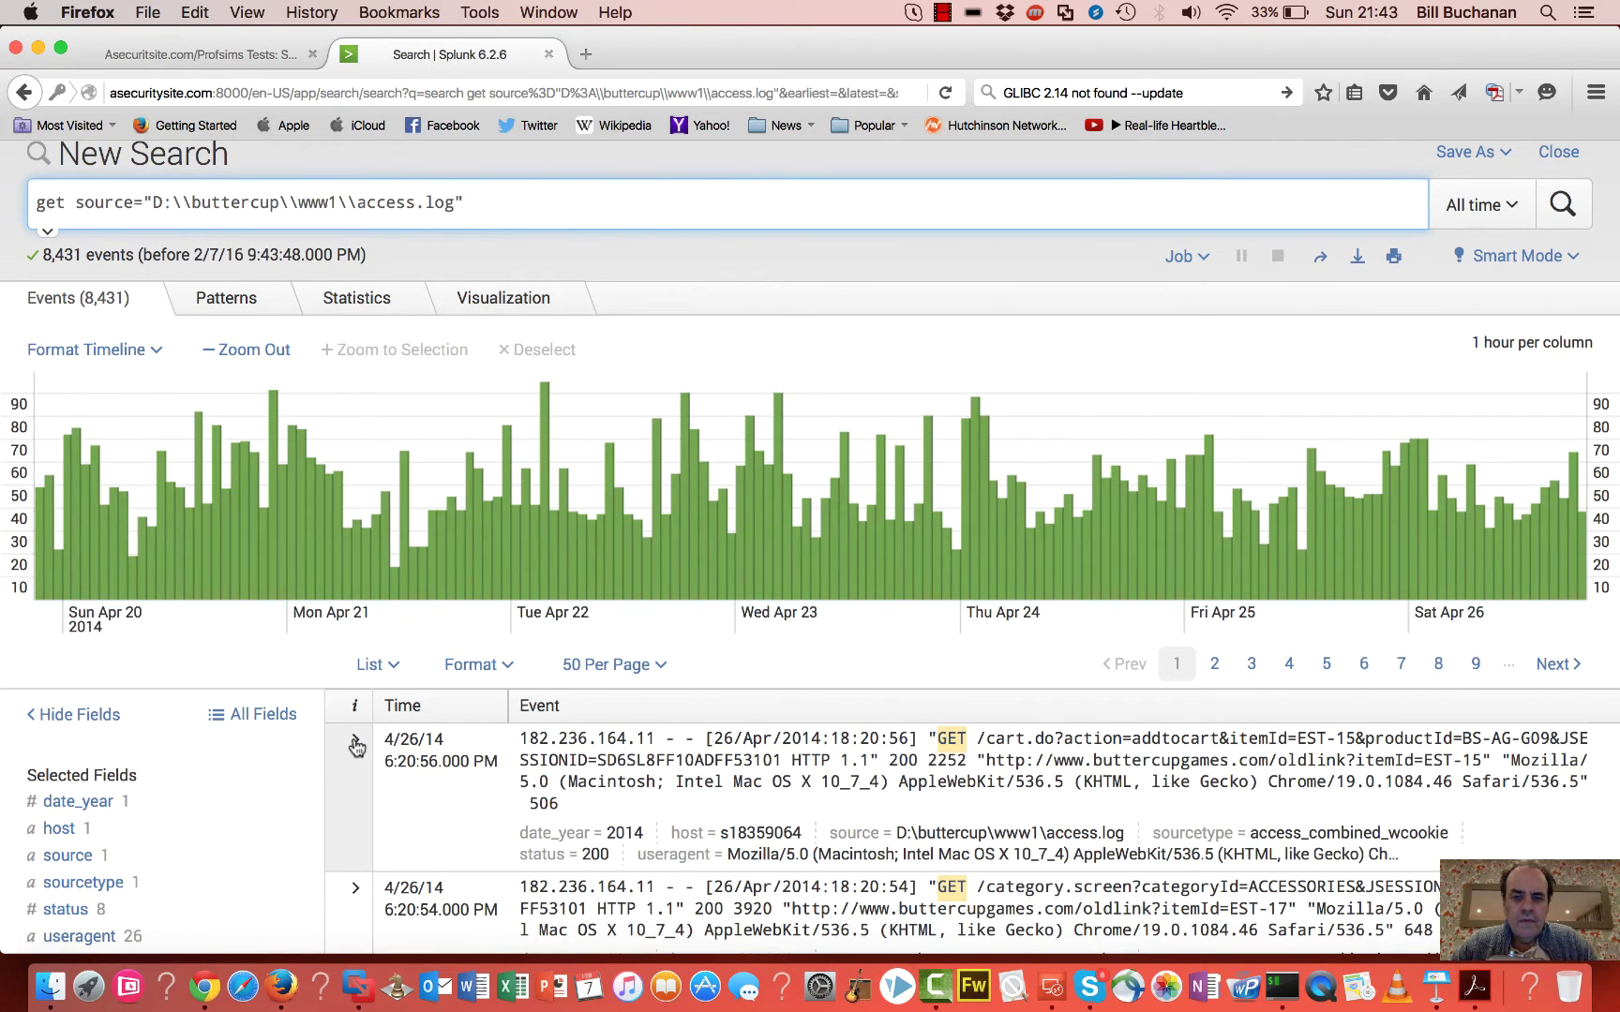
Step: Expand the first event's details and open the value breakdown of its referer_domain field
click(355, 746)
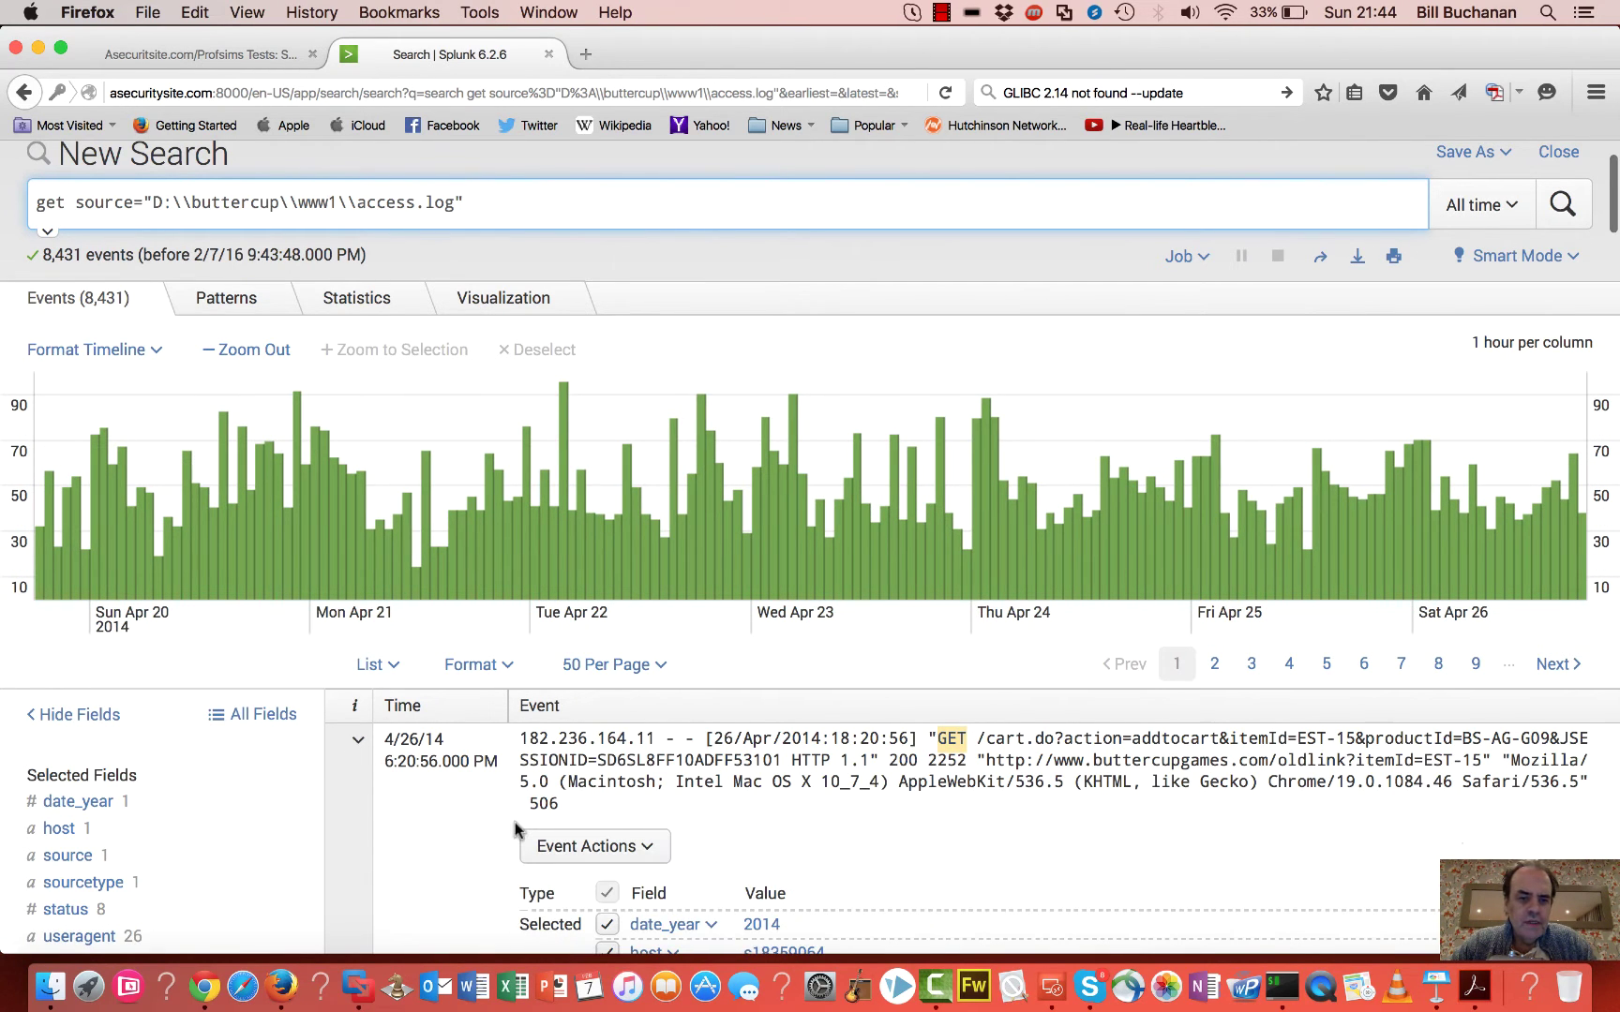
scroll(521, 830, down, 8)
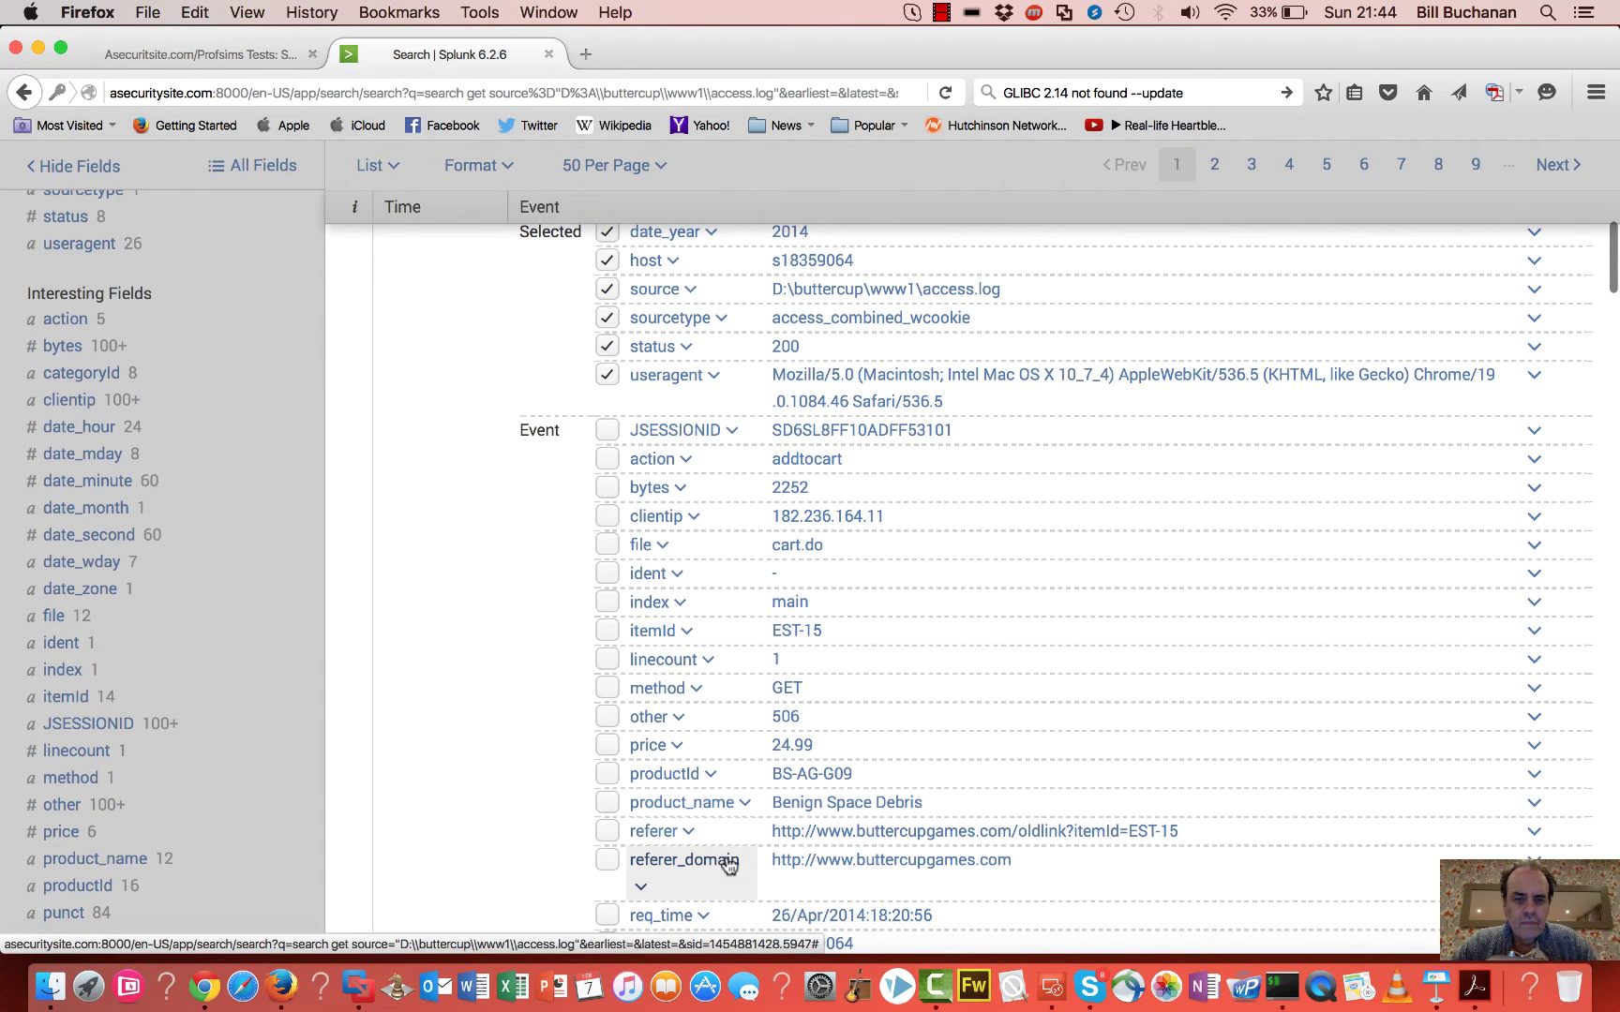
click(641, 888)
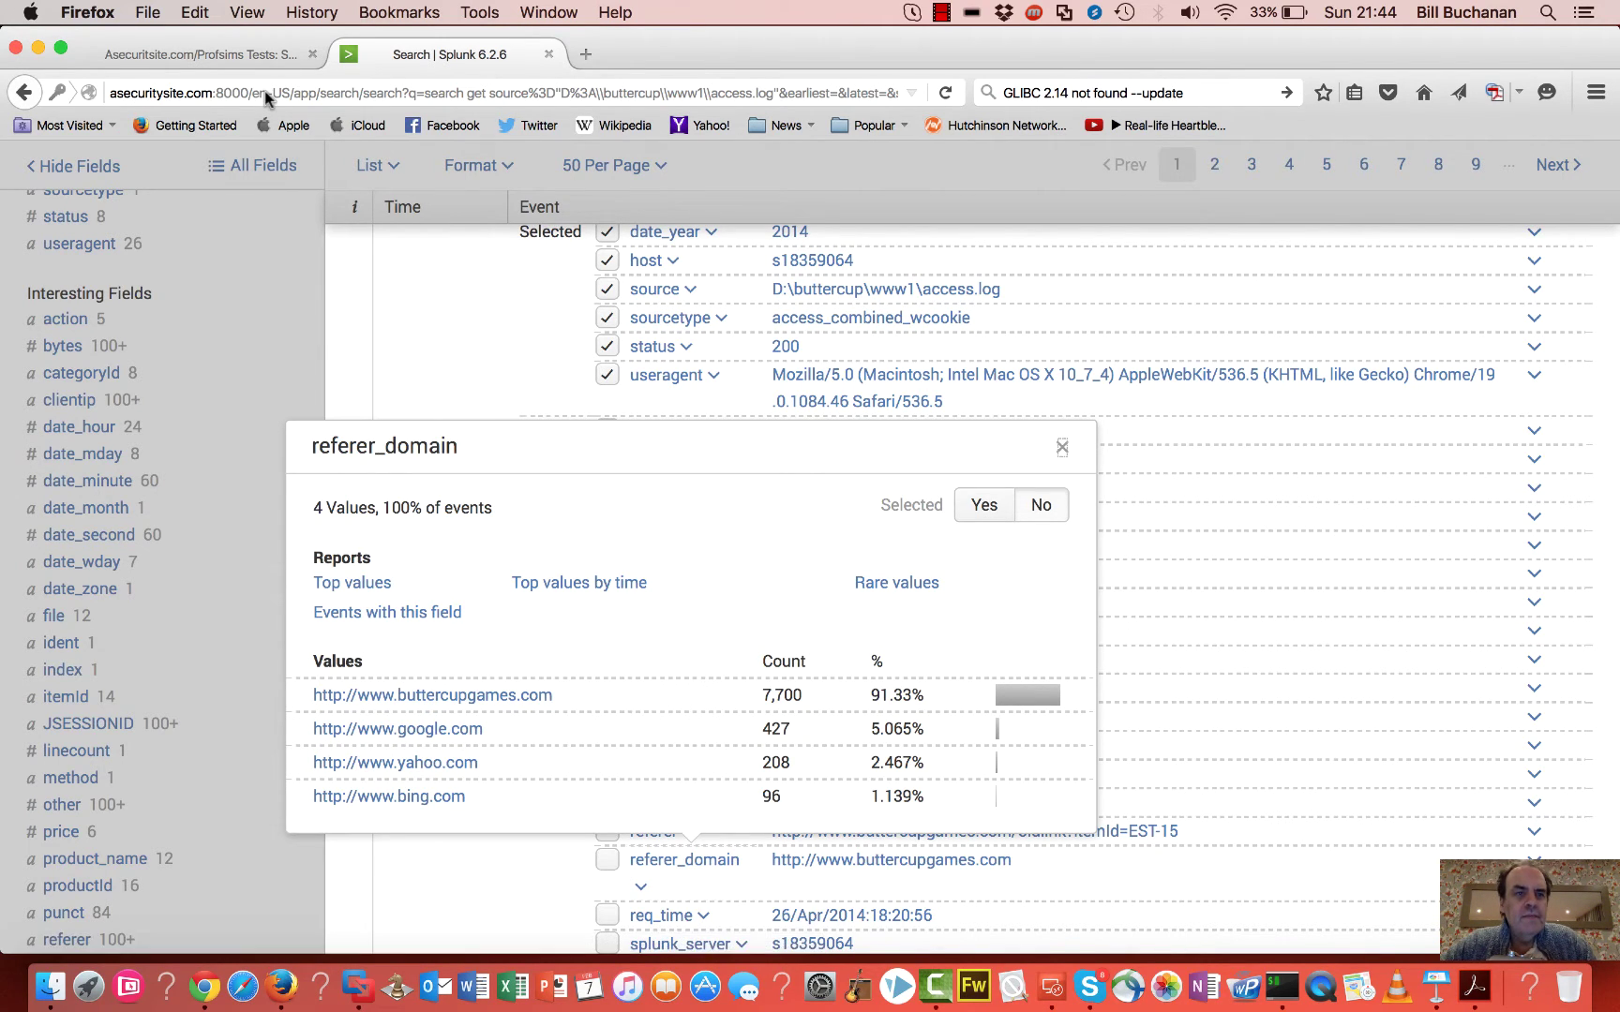
Step: Compare quiz question 4 with the referer_domain breakdown, answer it with buttercupgames.com and advance to question 5
click(239, 56)
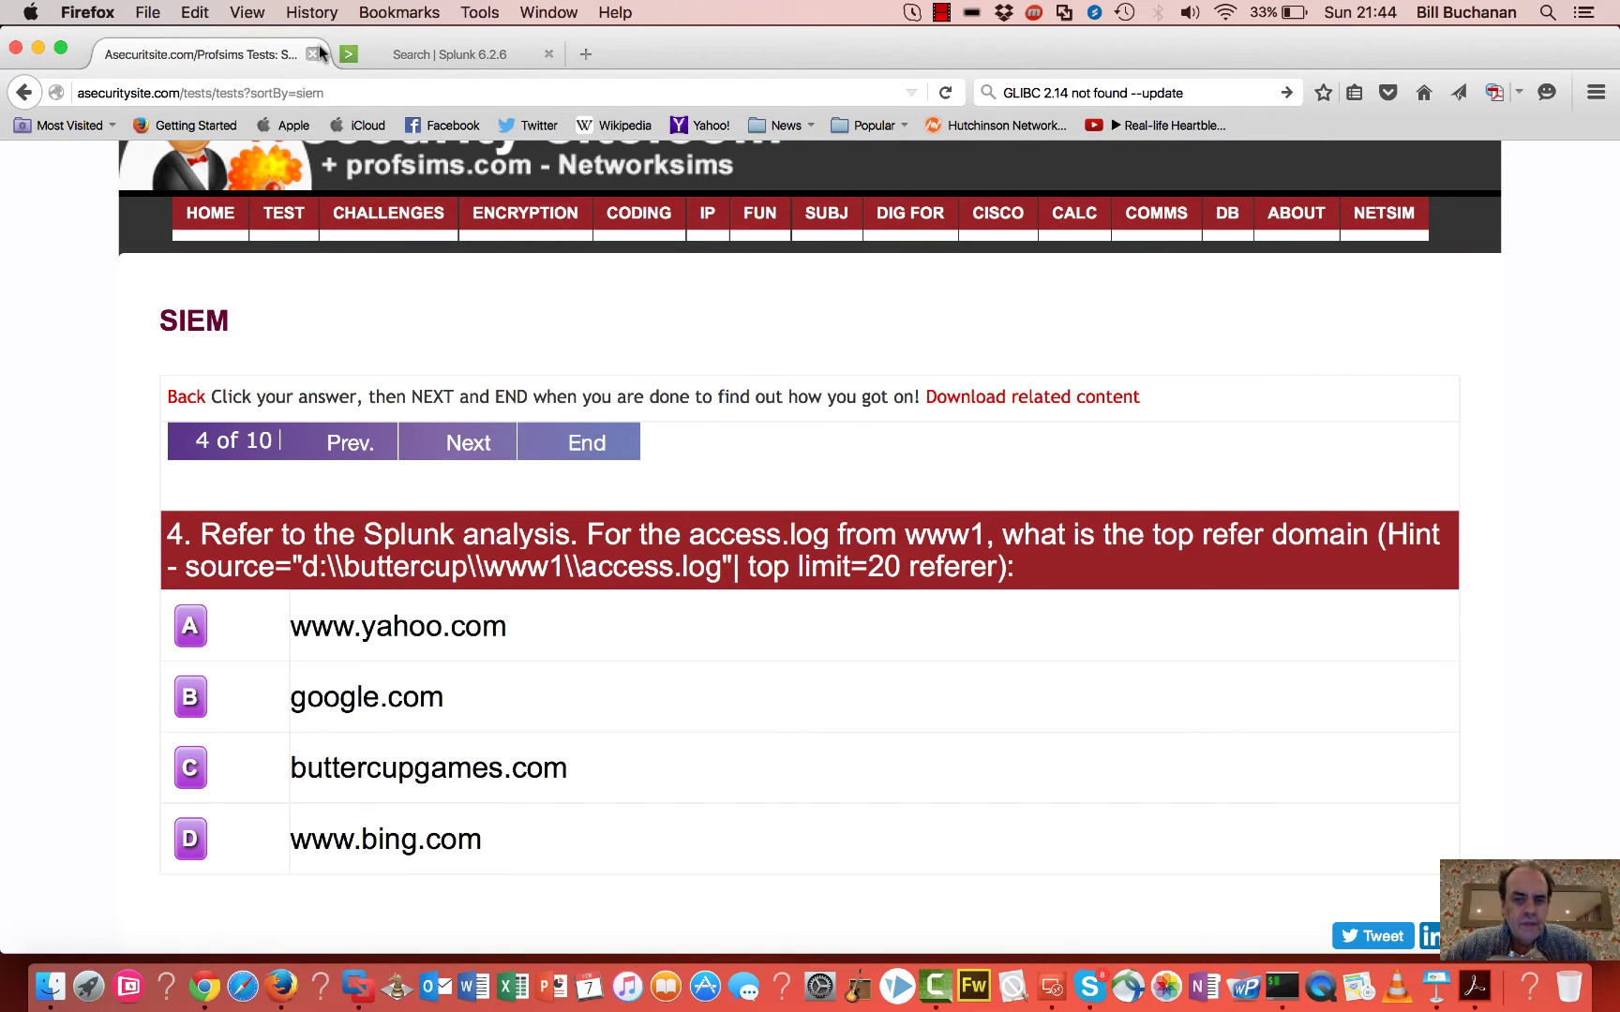
click(434, 56)
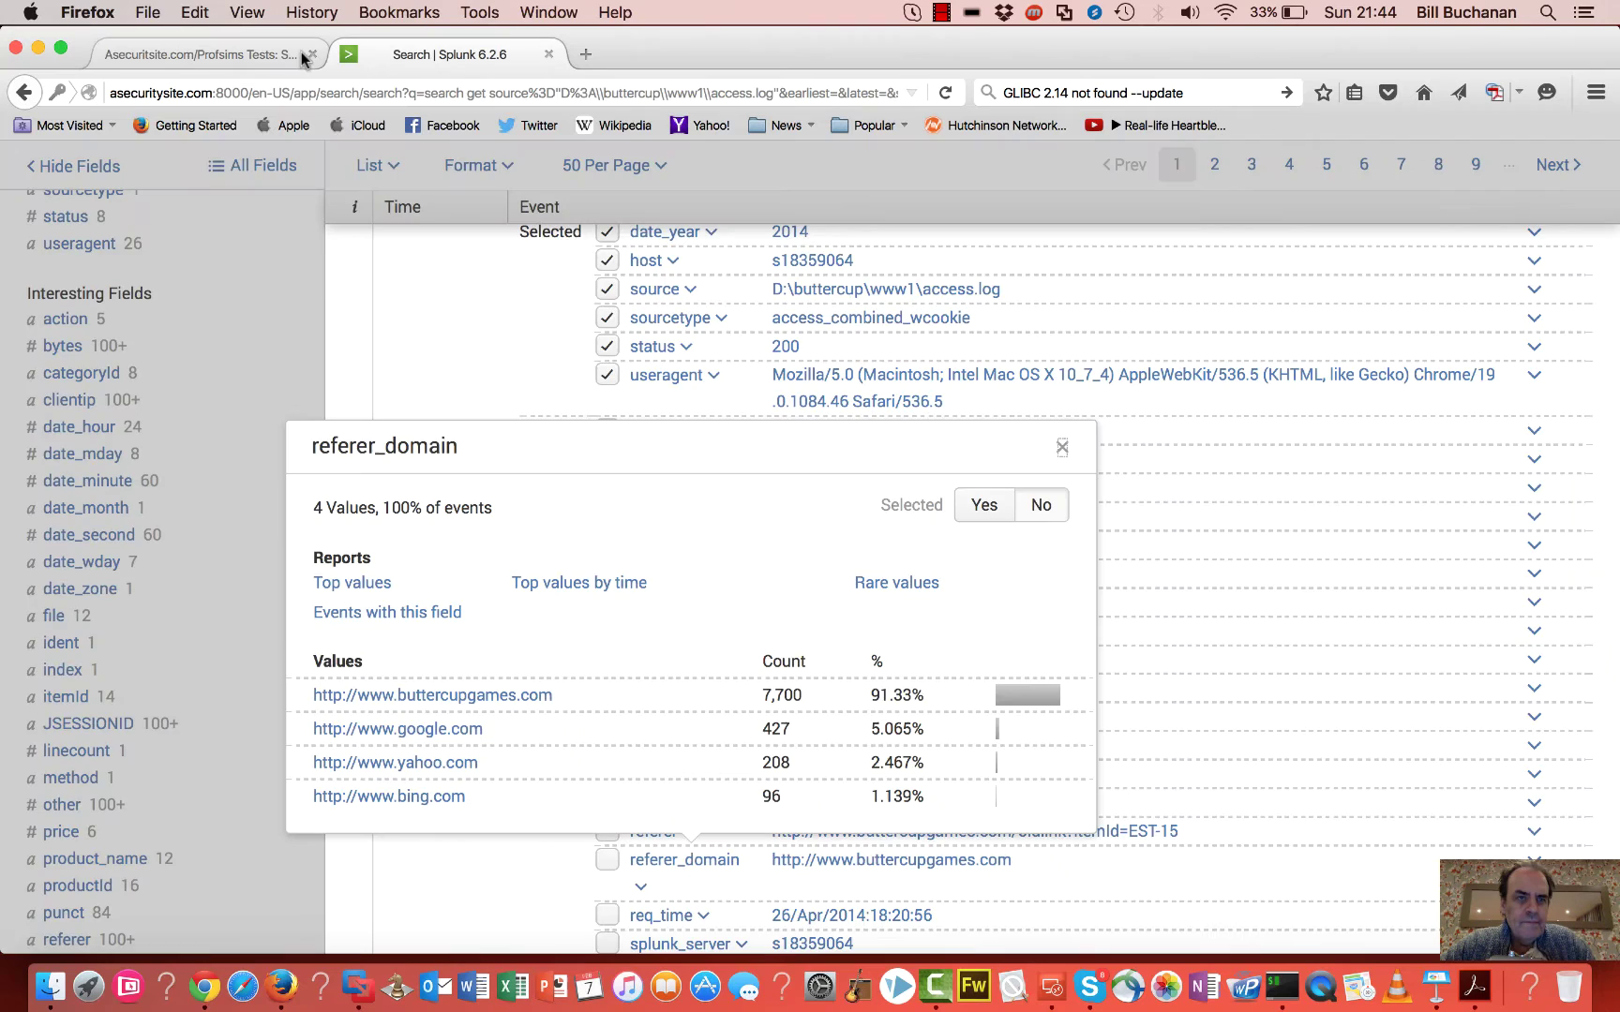
click(262, 61)
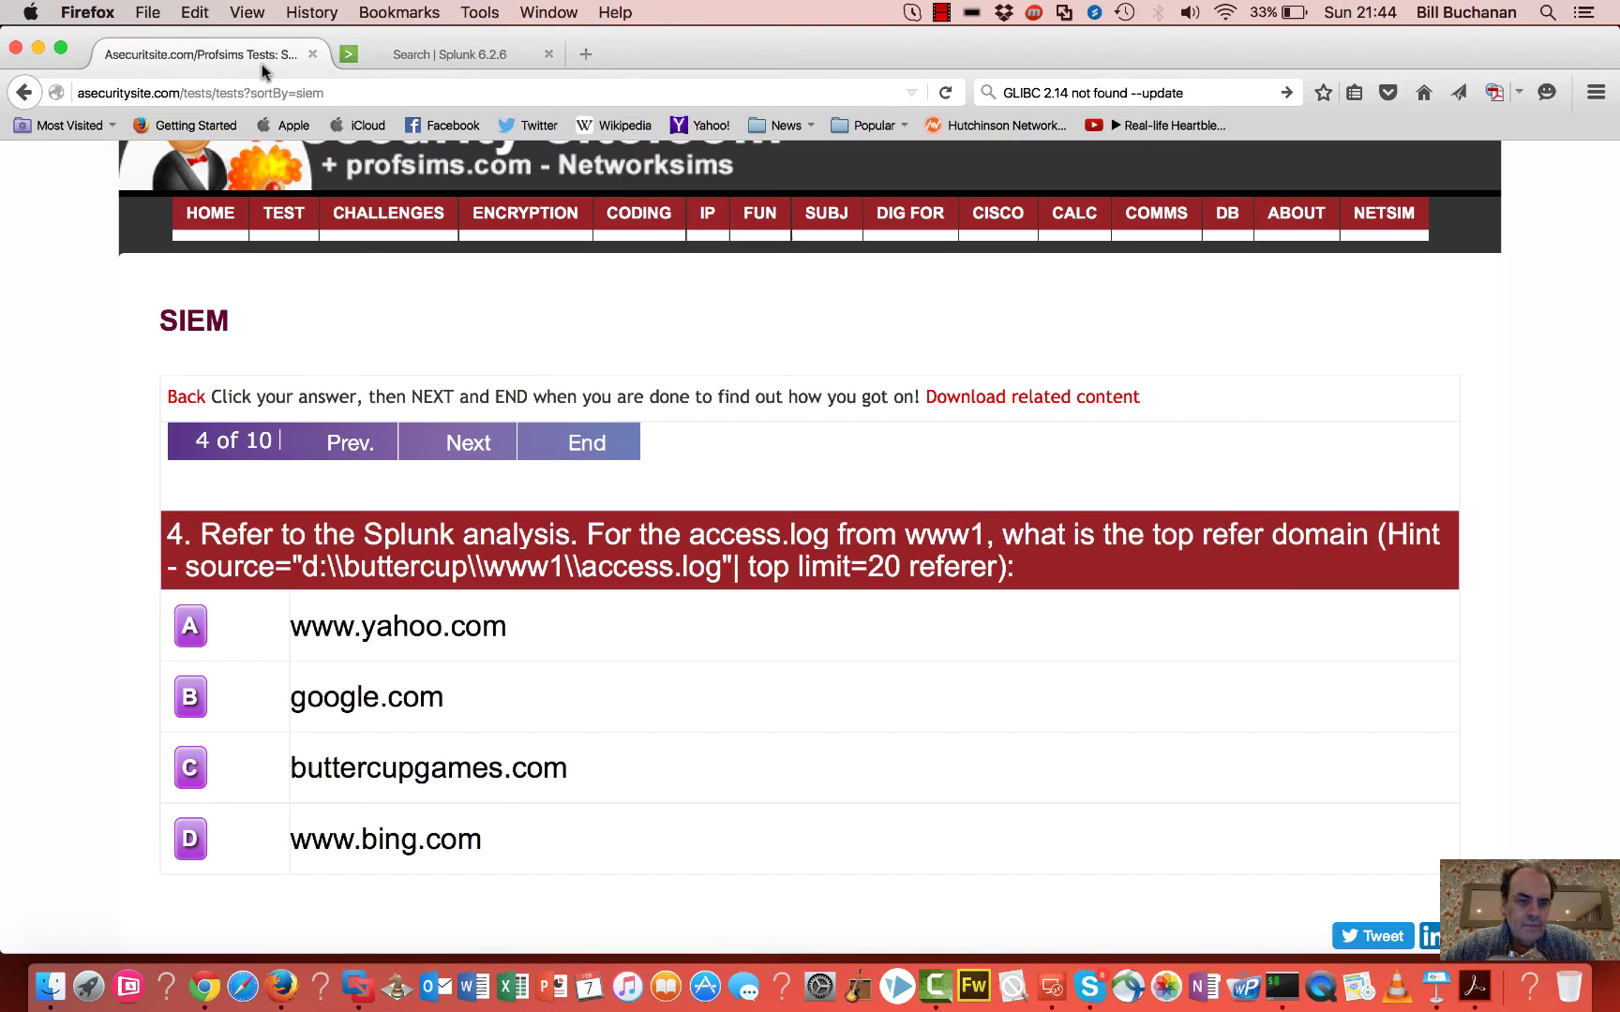
click(449, 58)
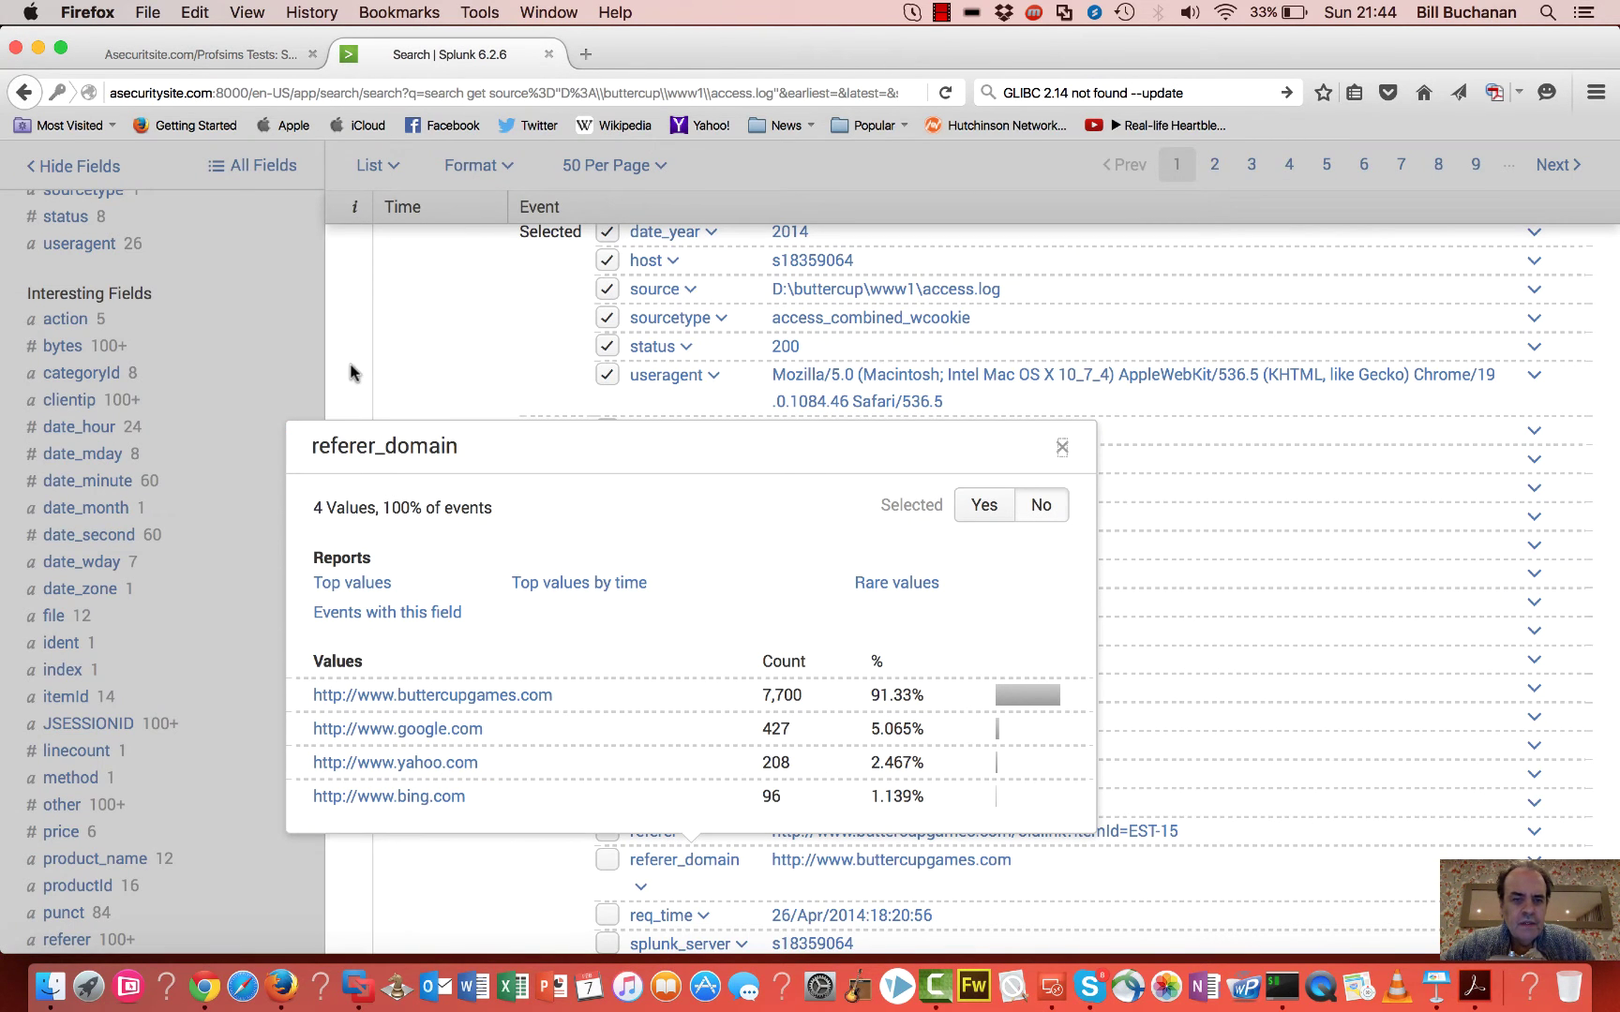
click(234, 62)
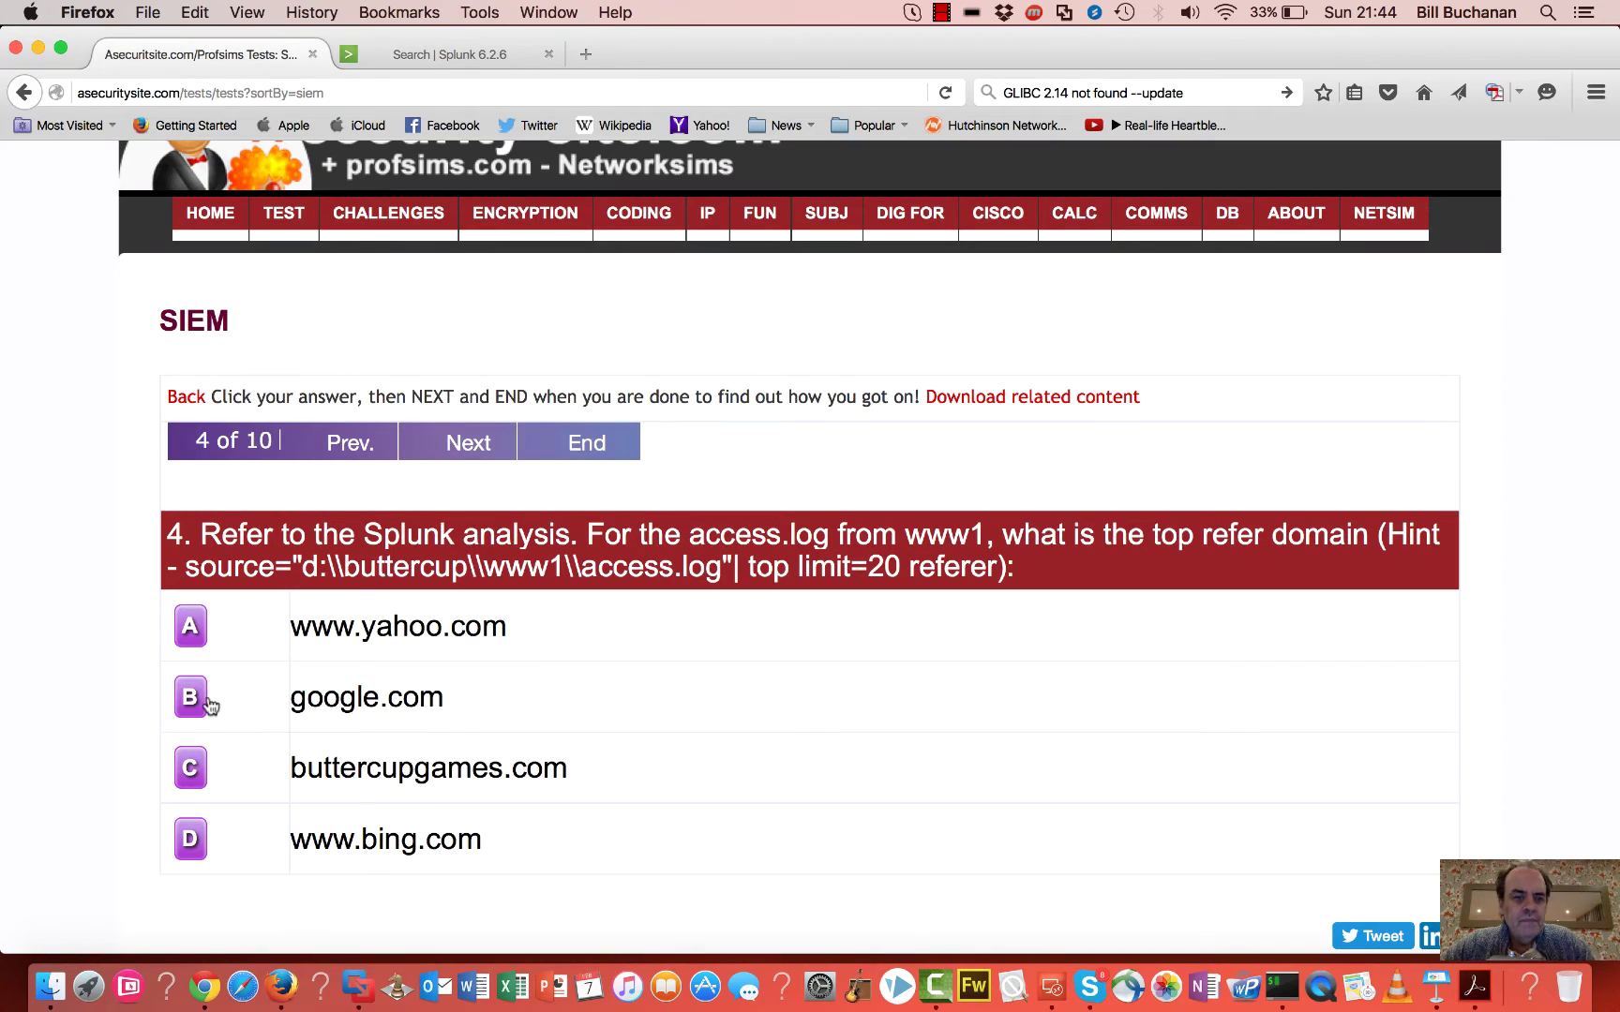
click(190, 761)
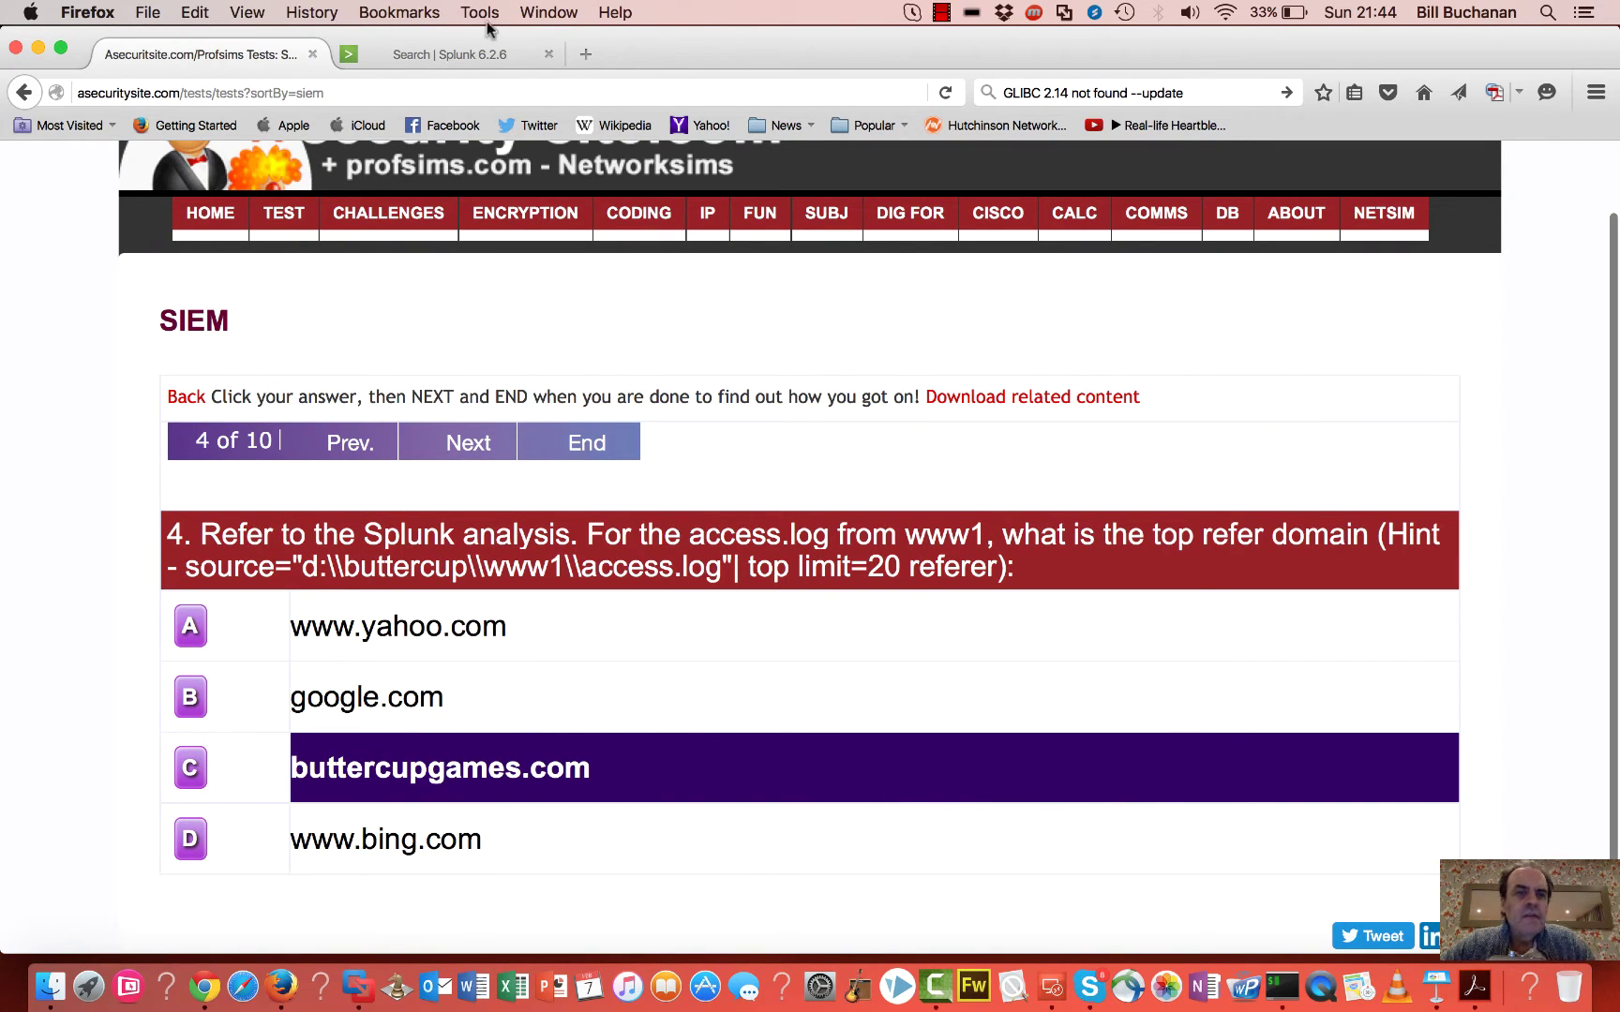
click(491, 56)
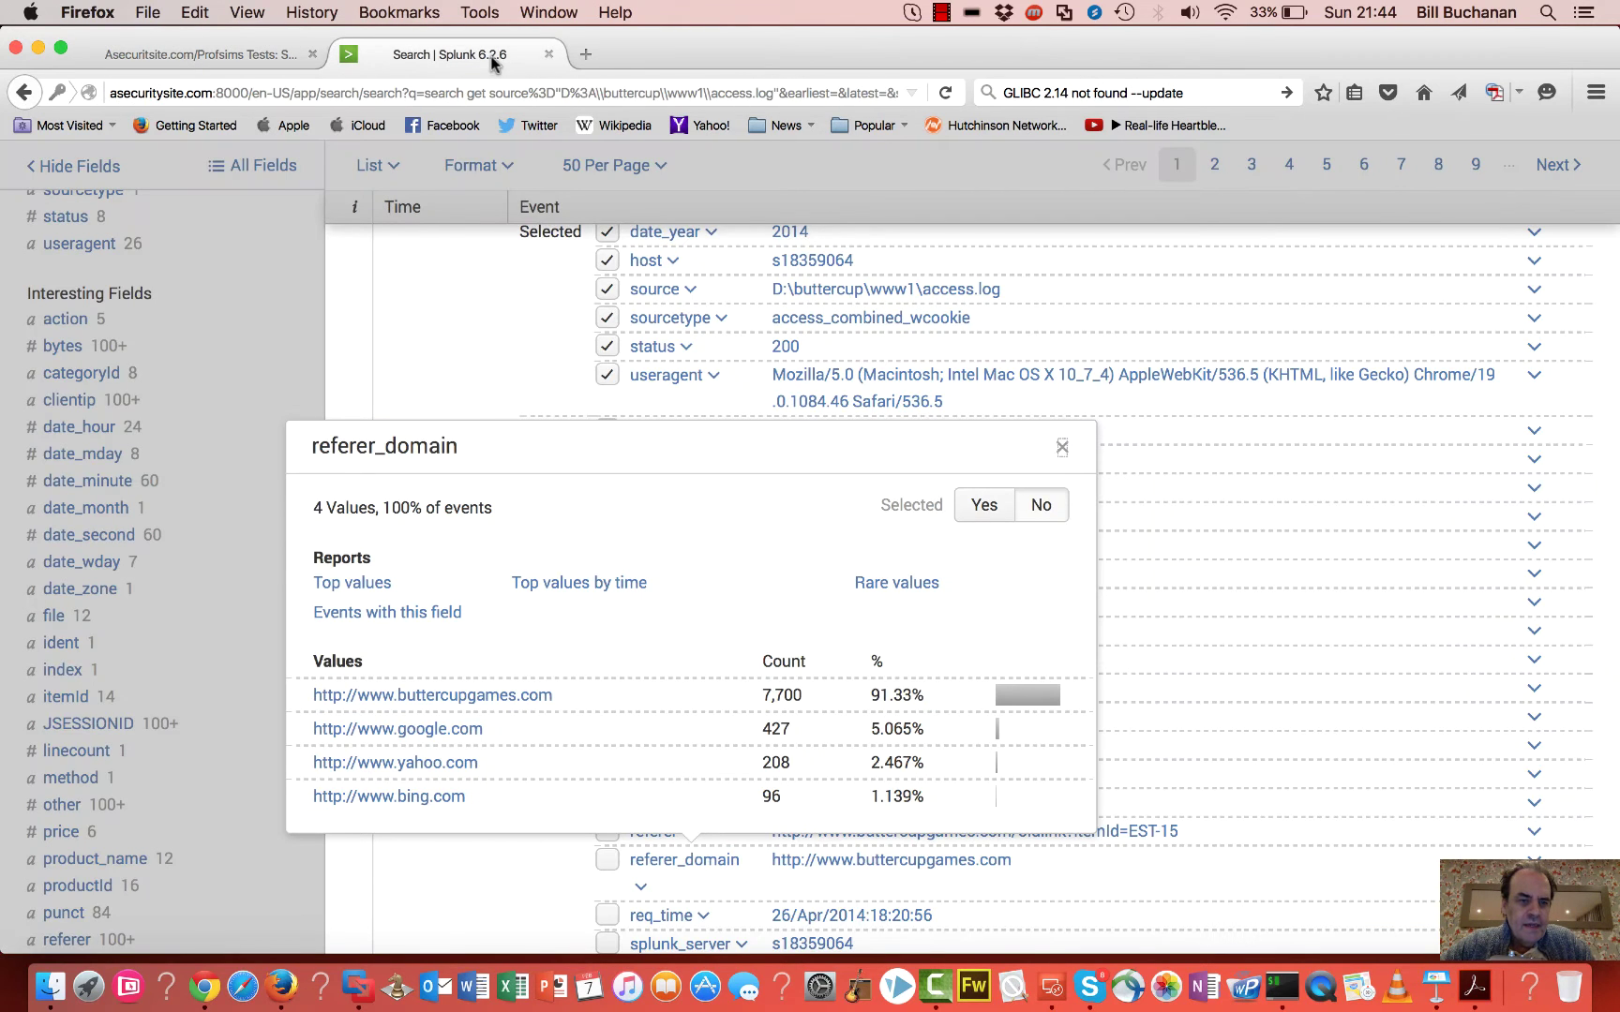
click(188, 54)
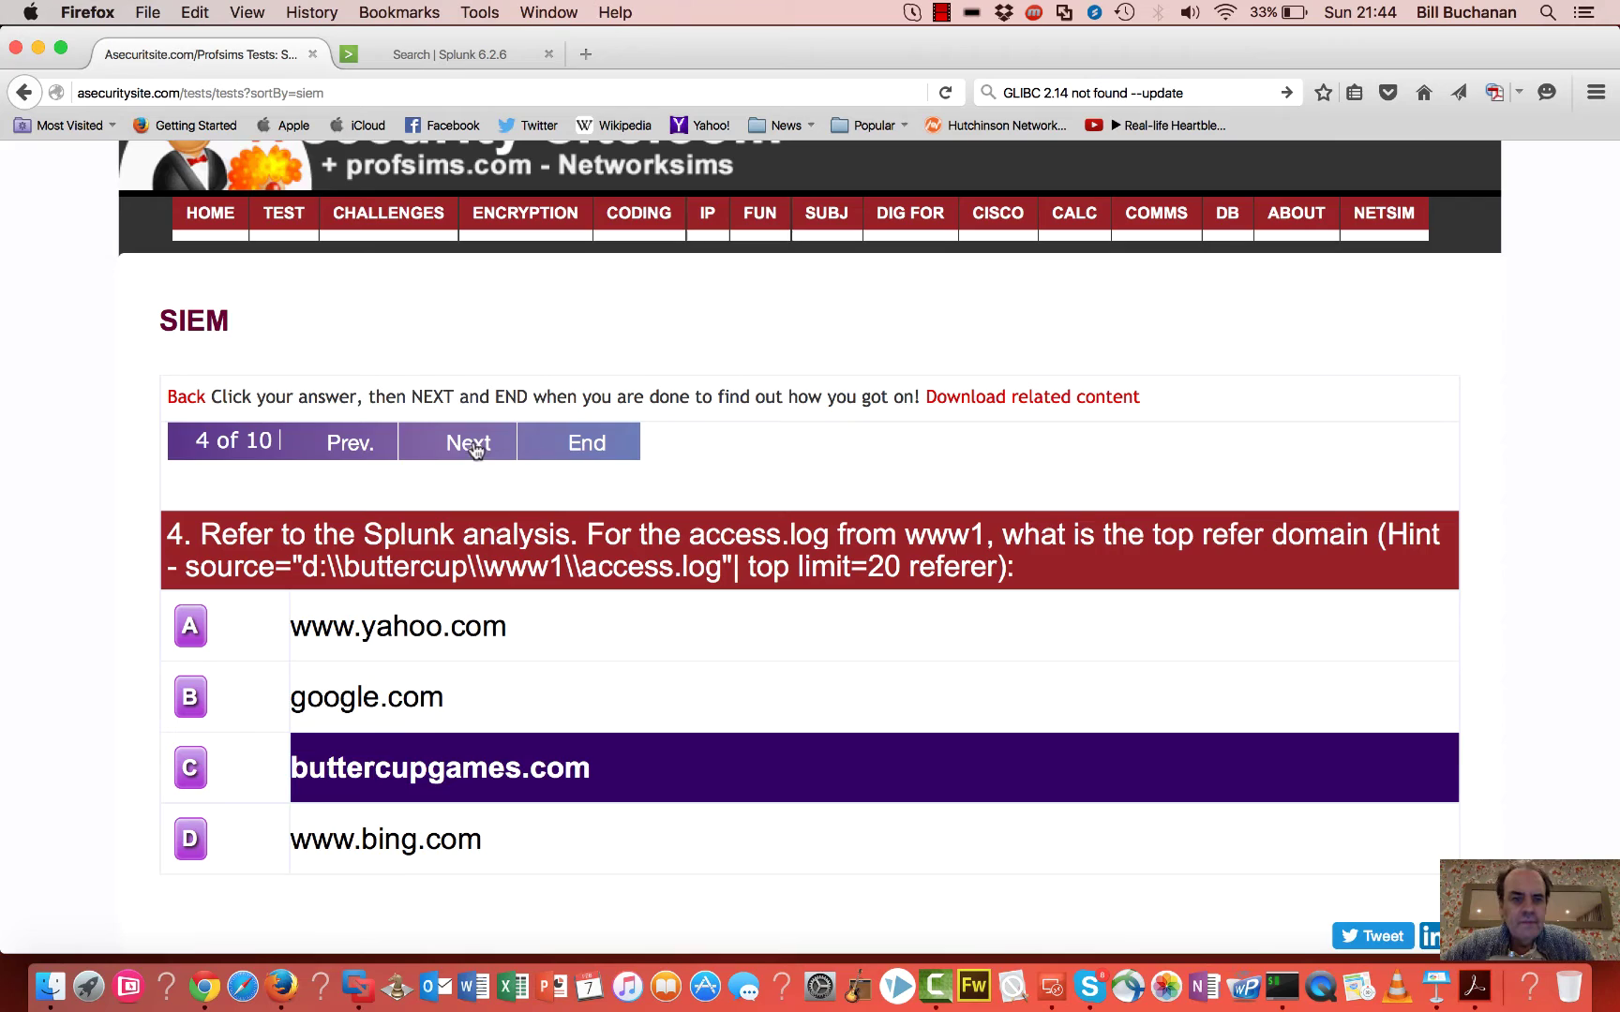
click(469, 445)
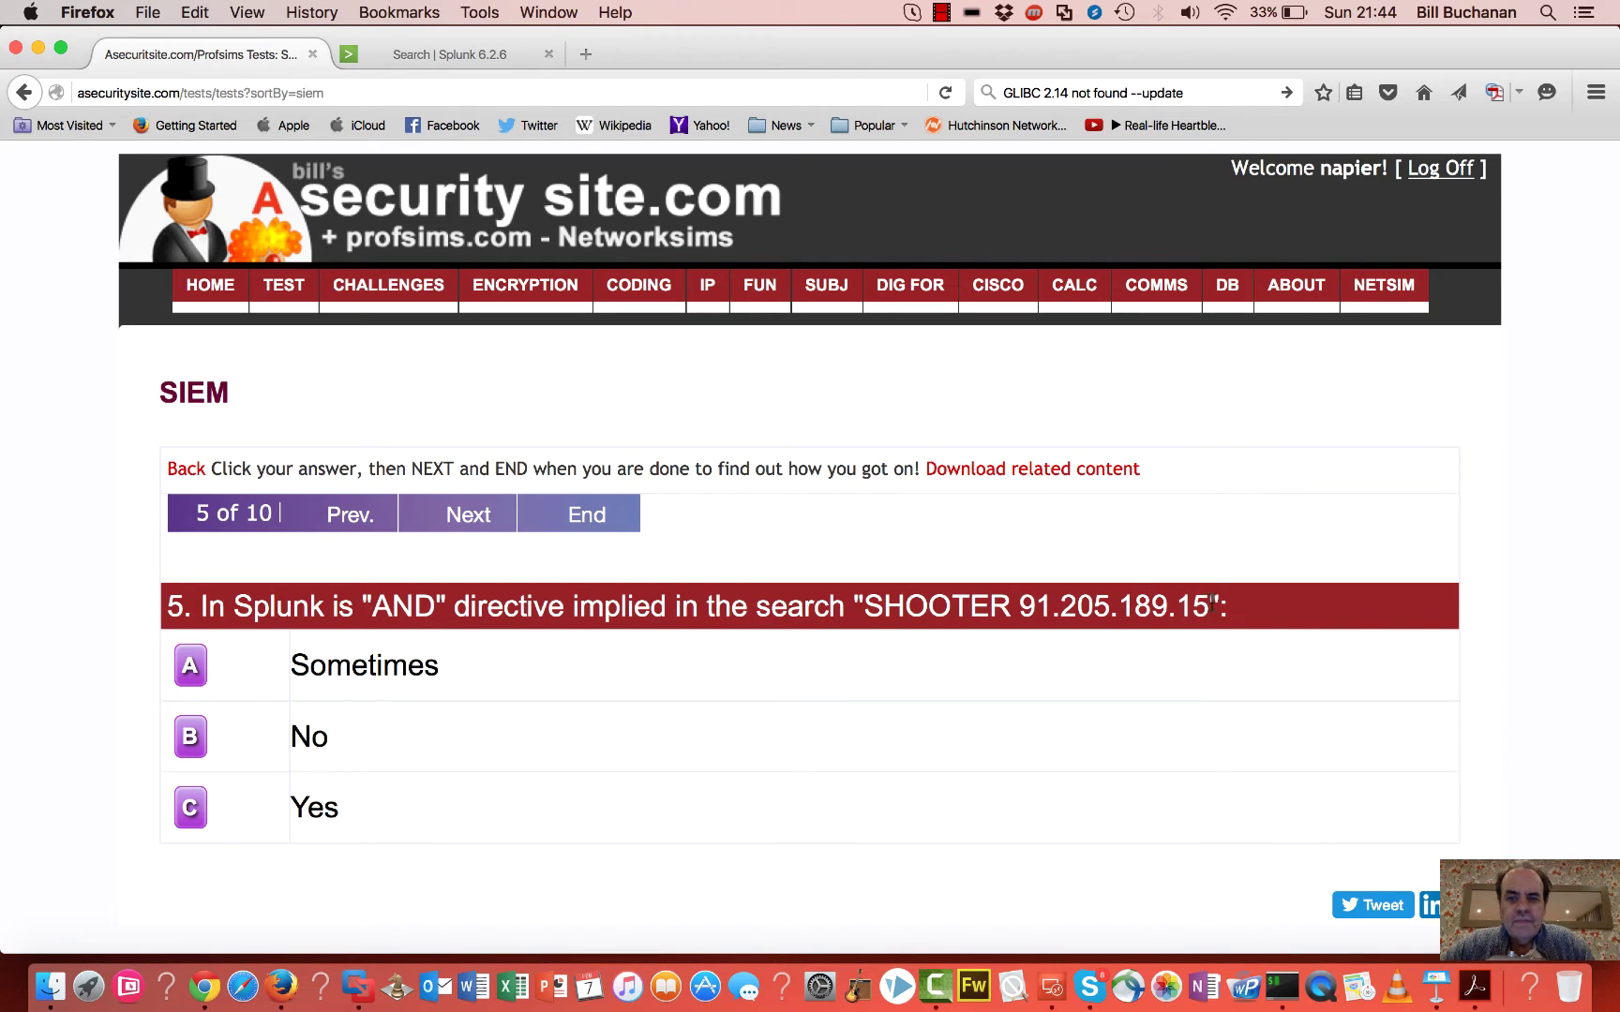
Step: Select the search text SHOOTER 91.205.189.15 in quiz question 5, return to Splunk and dismiss the referer_domain breakdown
drag(1212, 603, 870, 601)
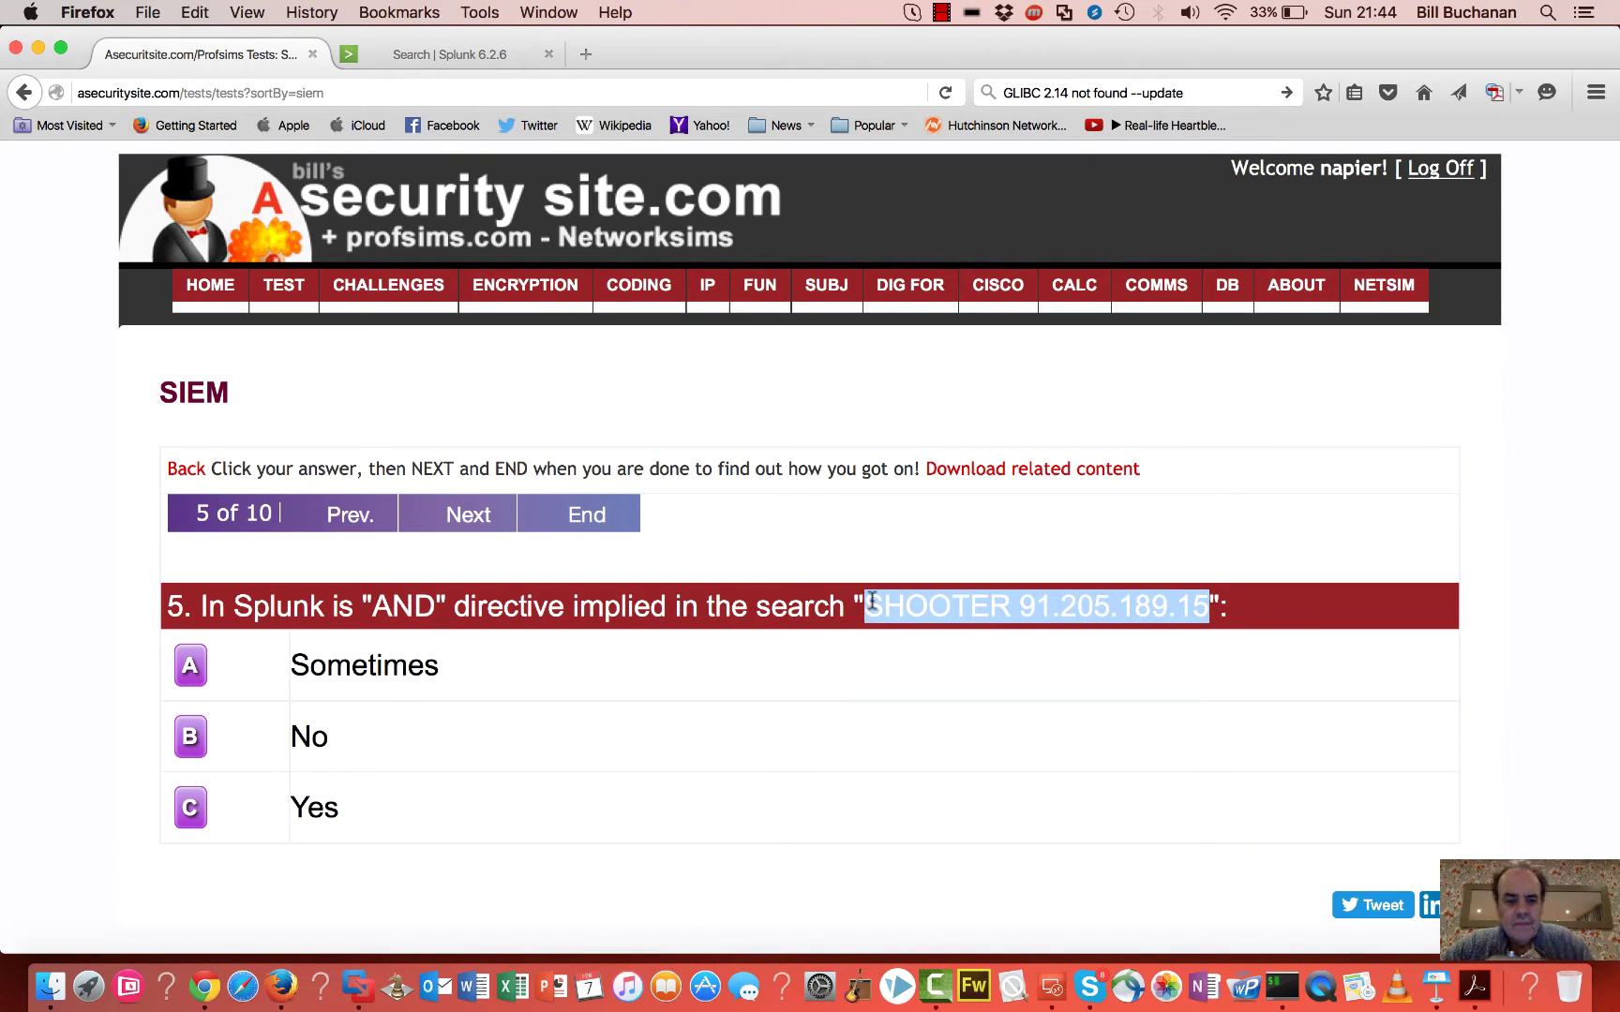
click(459, 55)
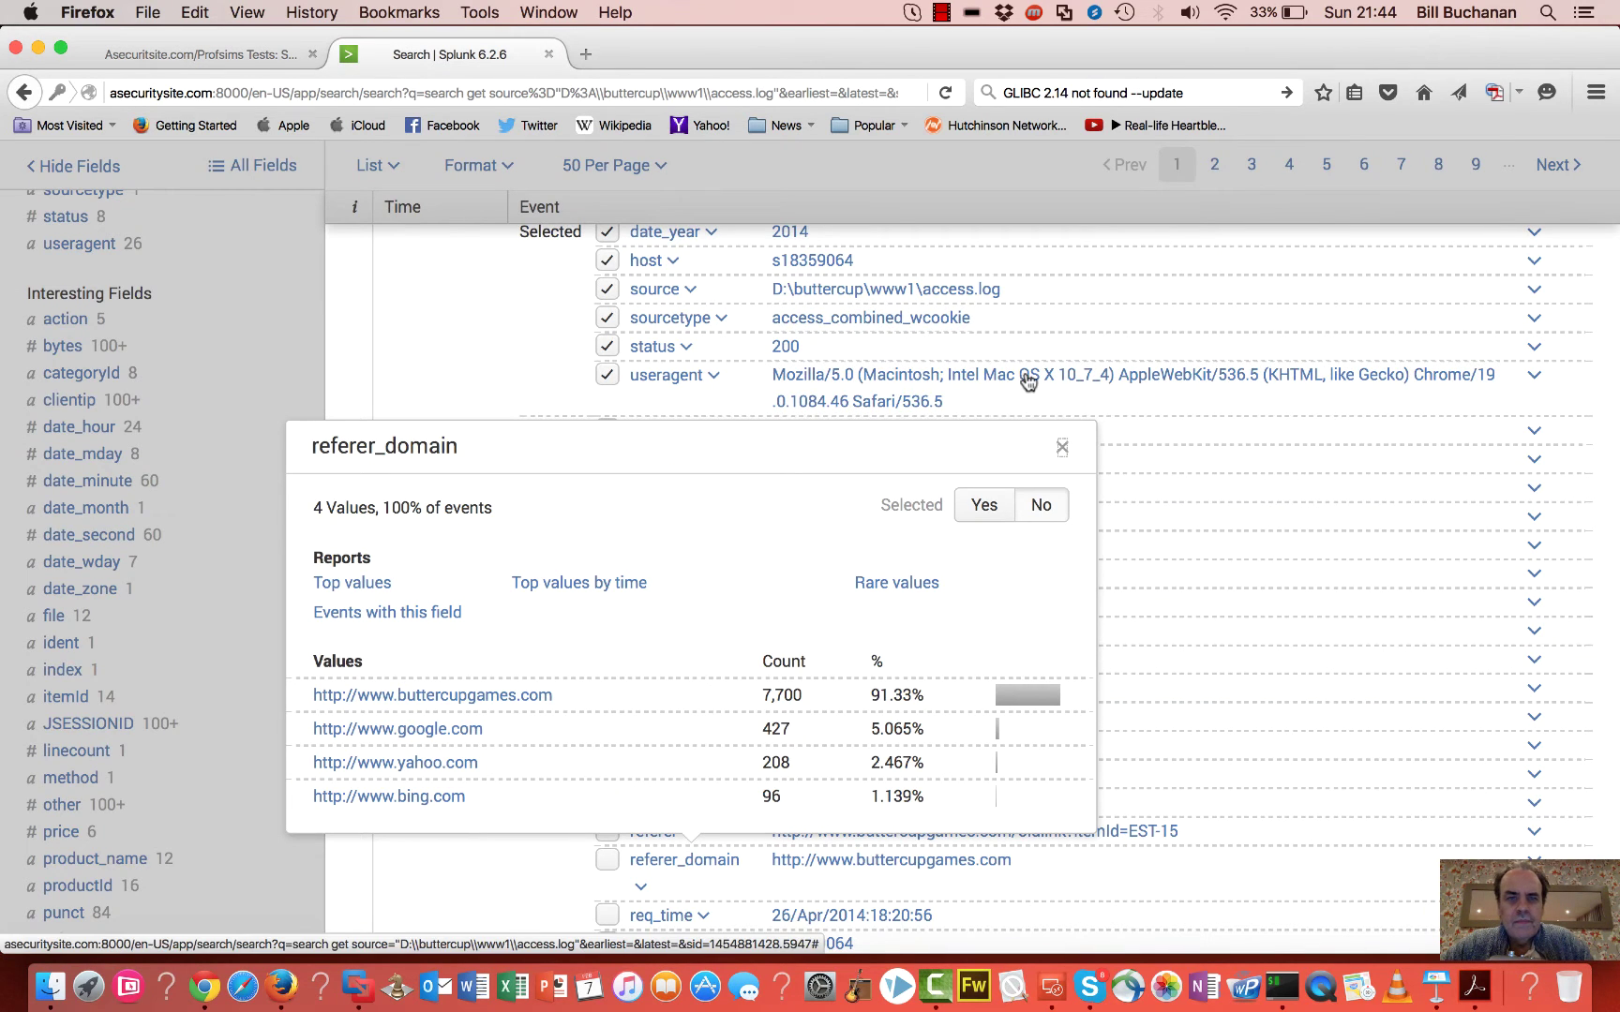
scroll(1028, 379, up, 10)
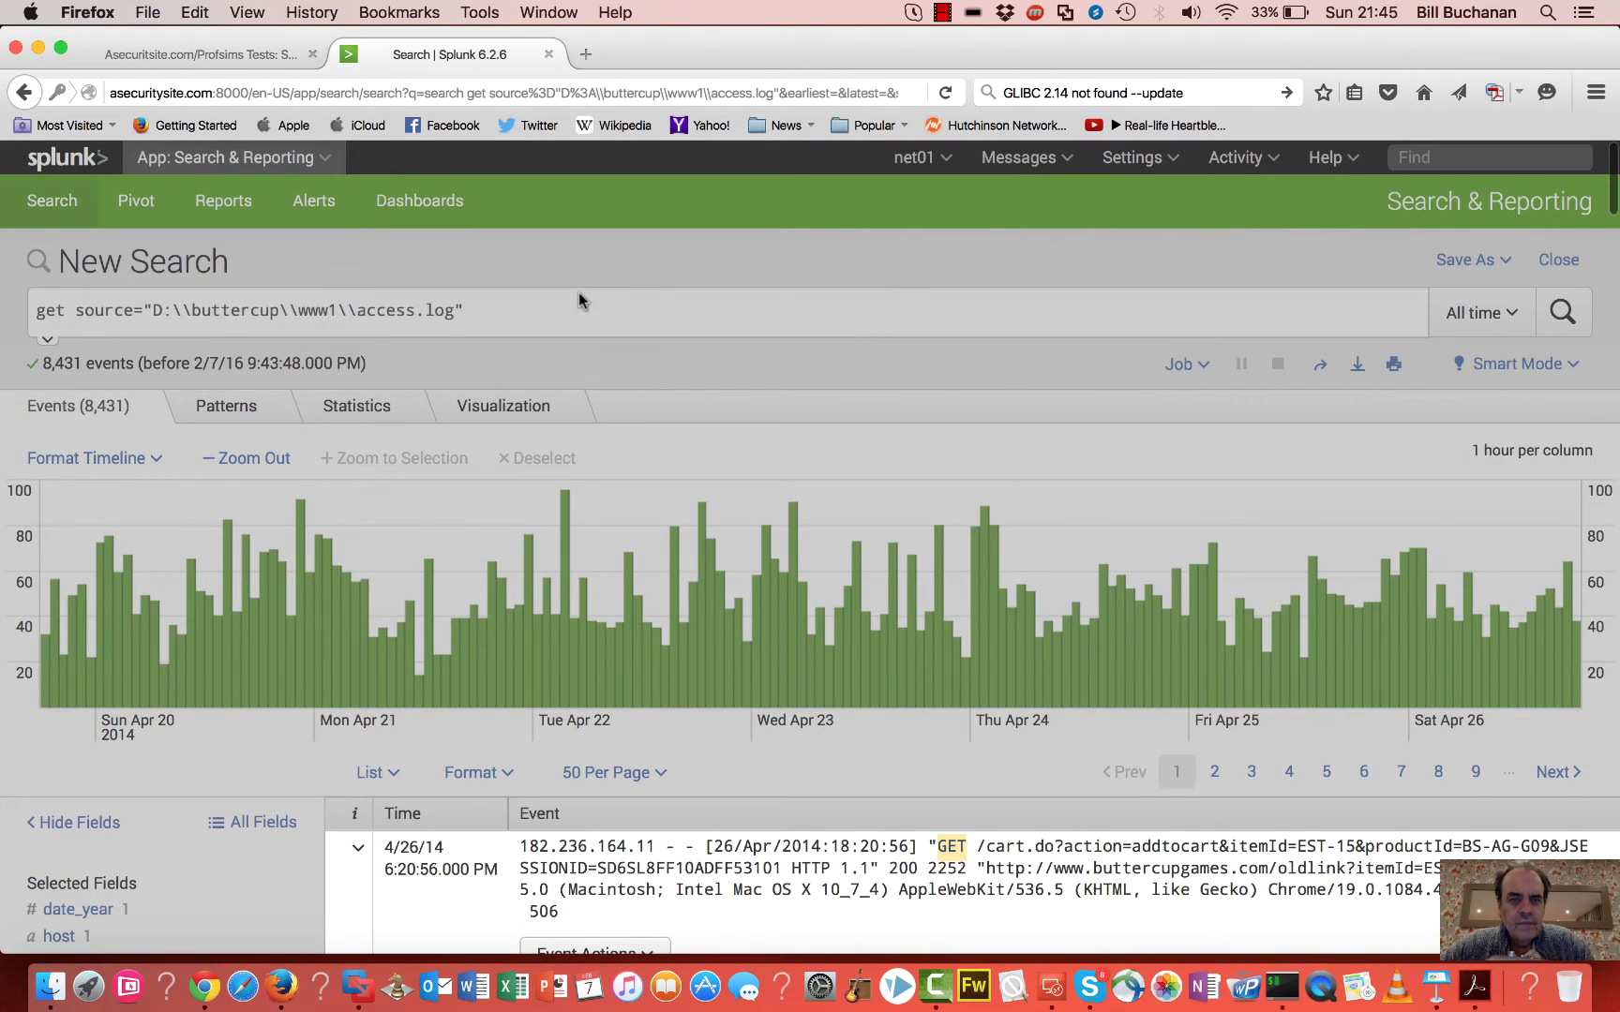
click(538, 311)
Step: Try to replace the whole Splunk query with text pasted from the clipboard
drag(533, 316, 5, 328)
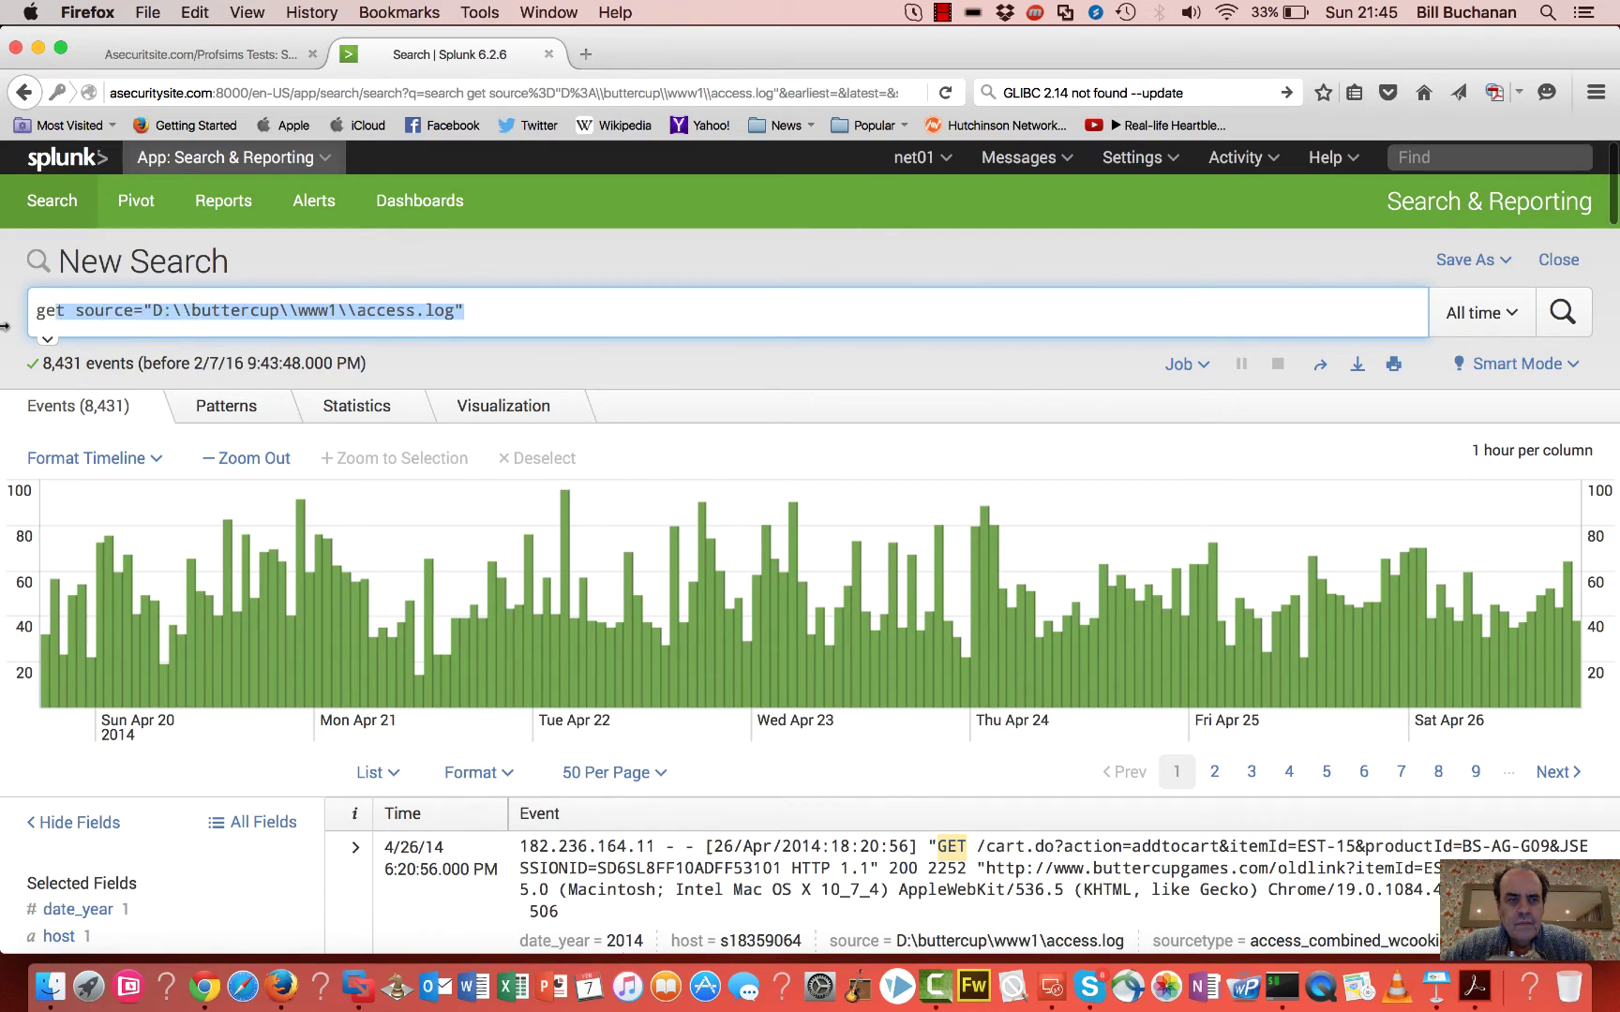
click(75, 324)
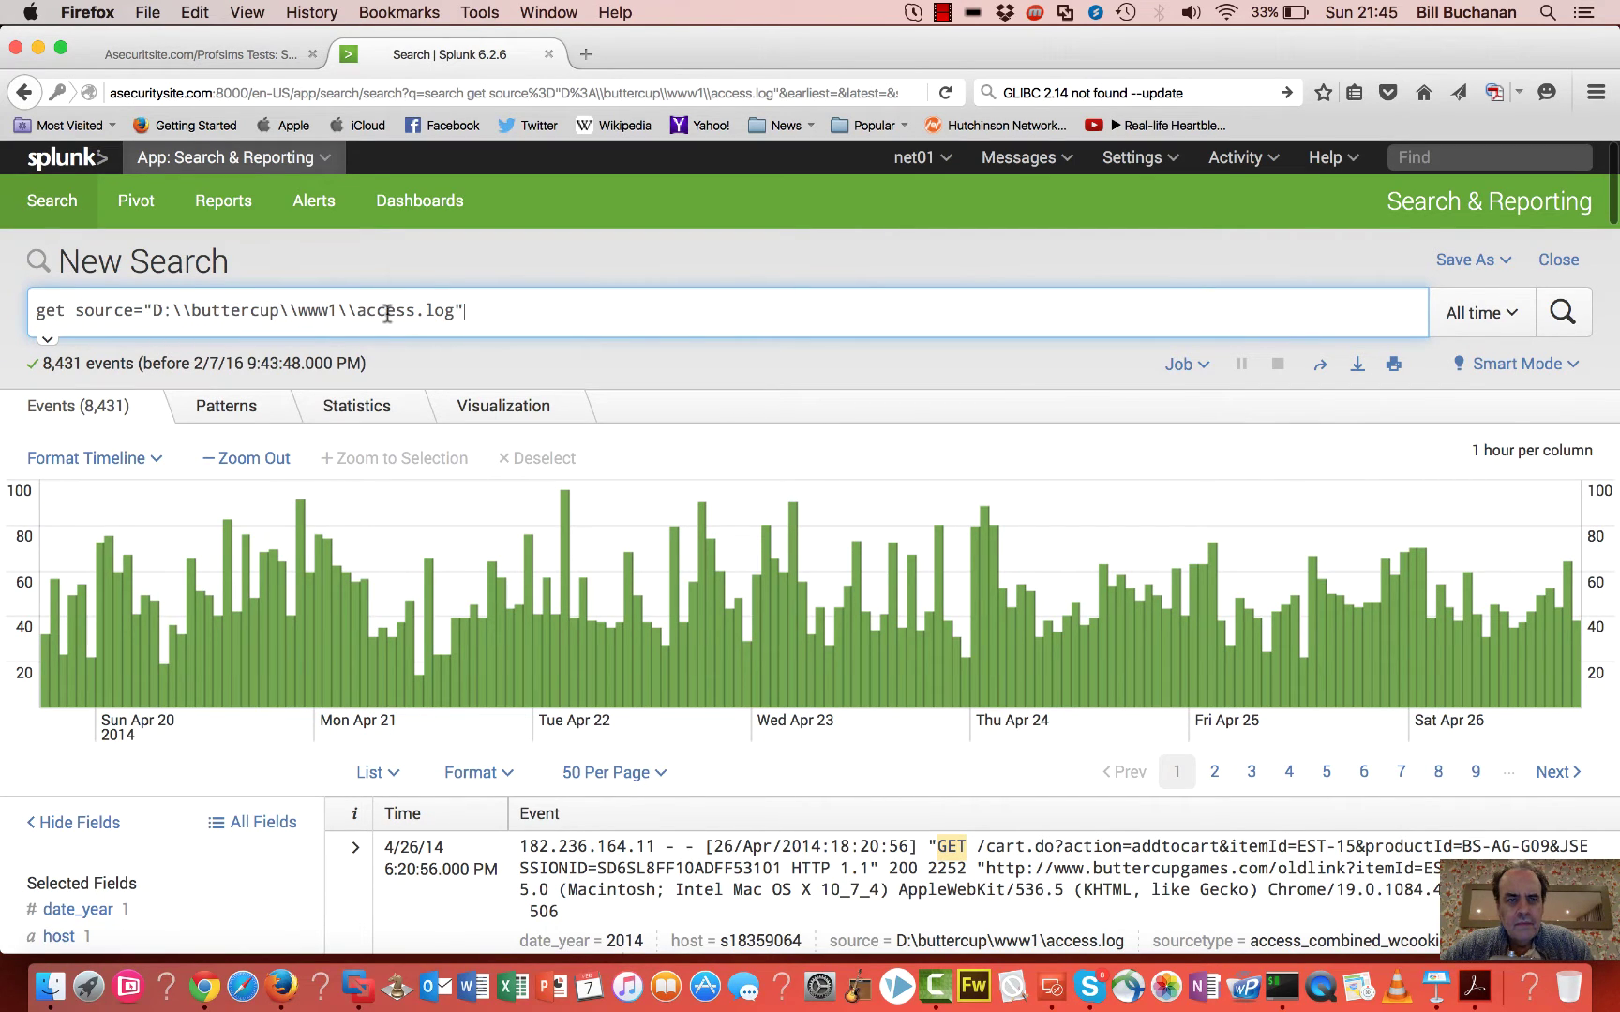
drag(466, 314, 34, 313)
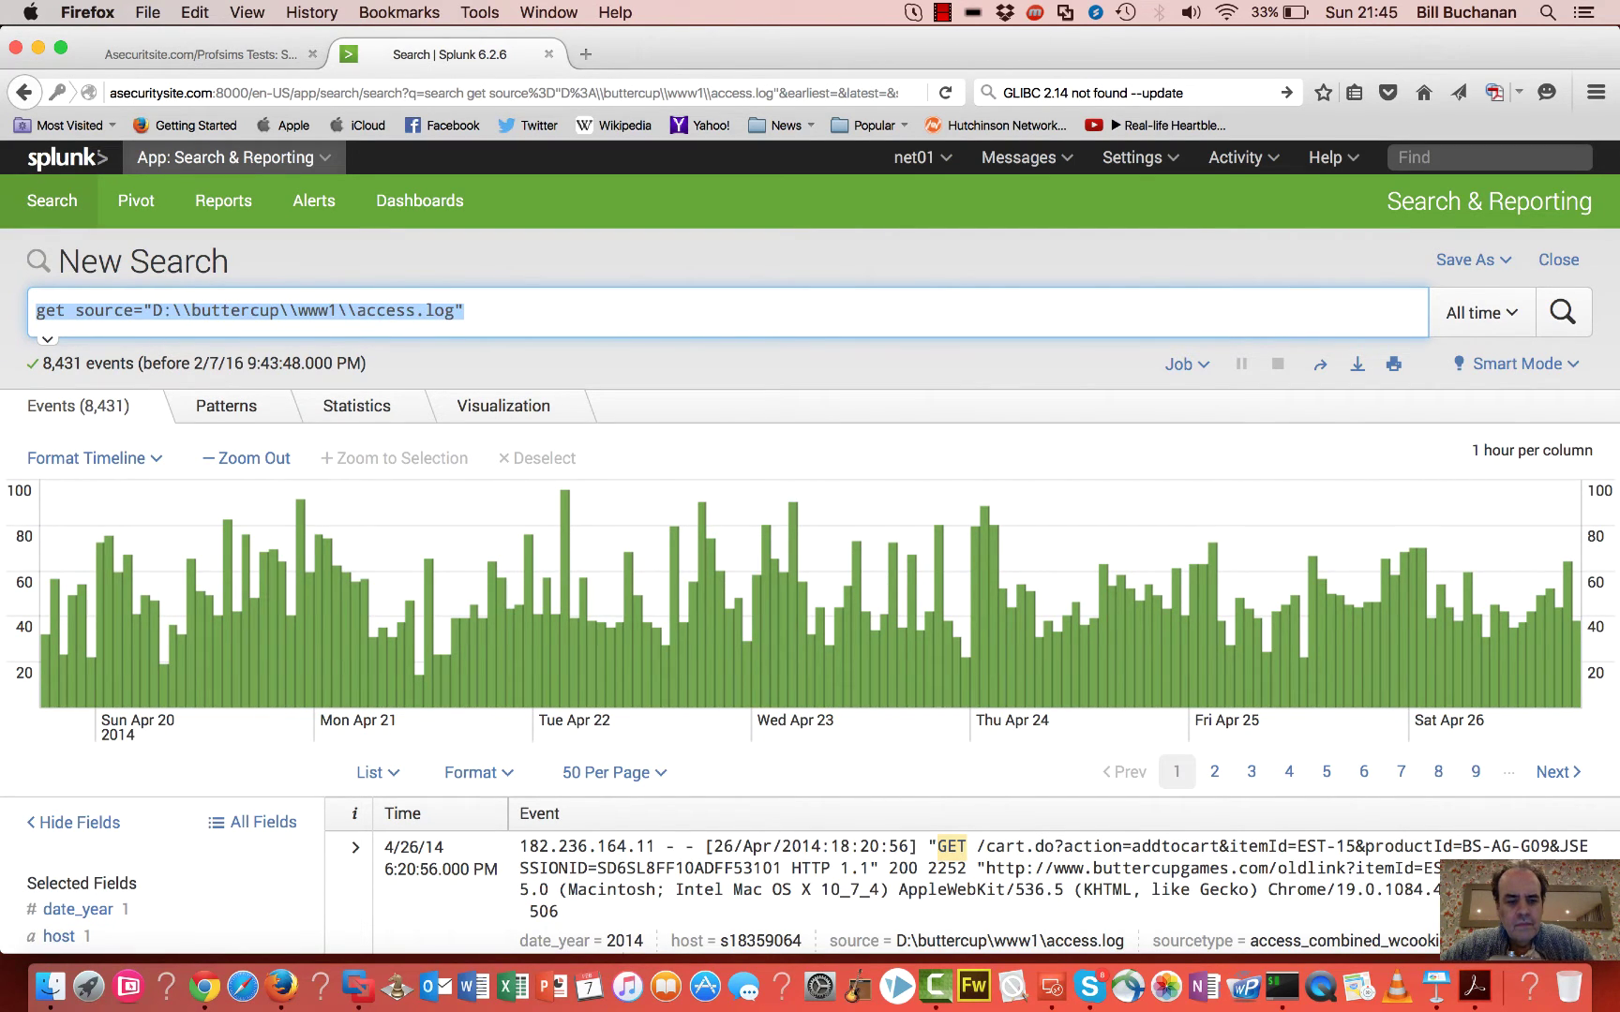
click(35, 312)
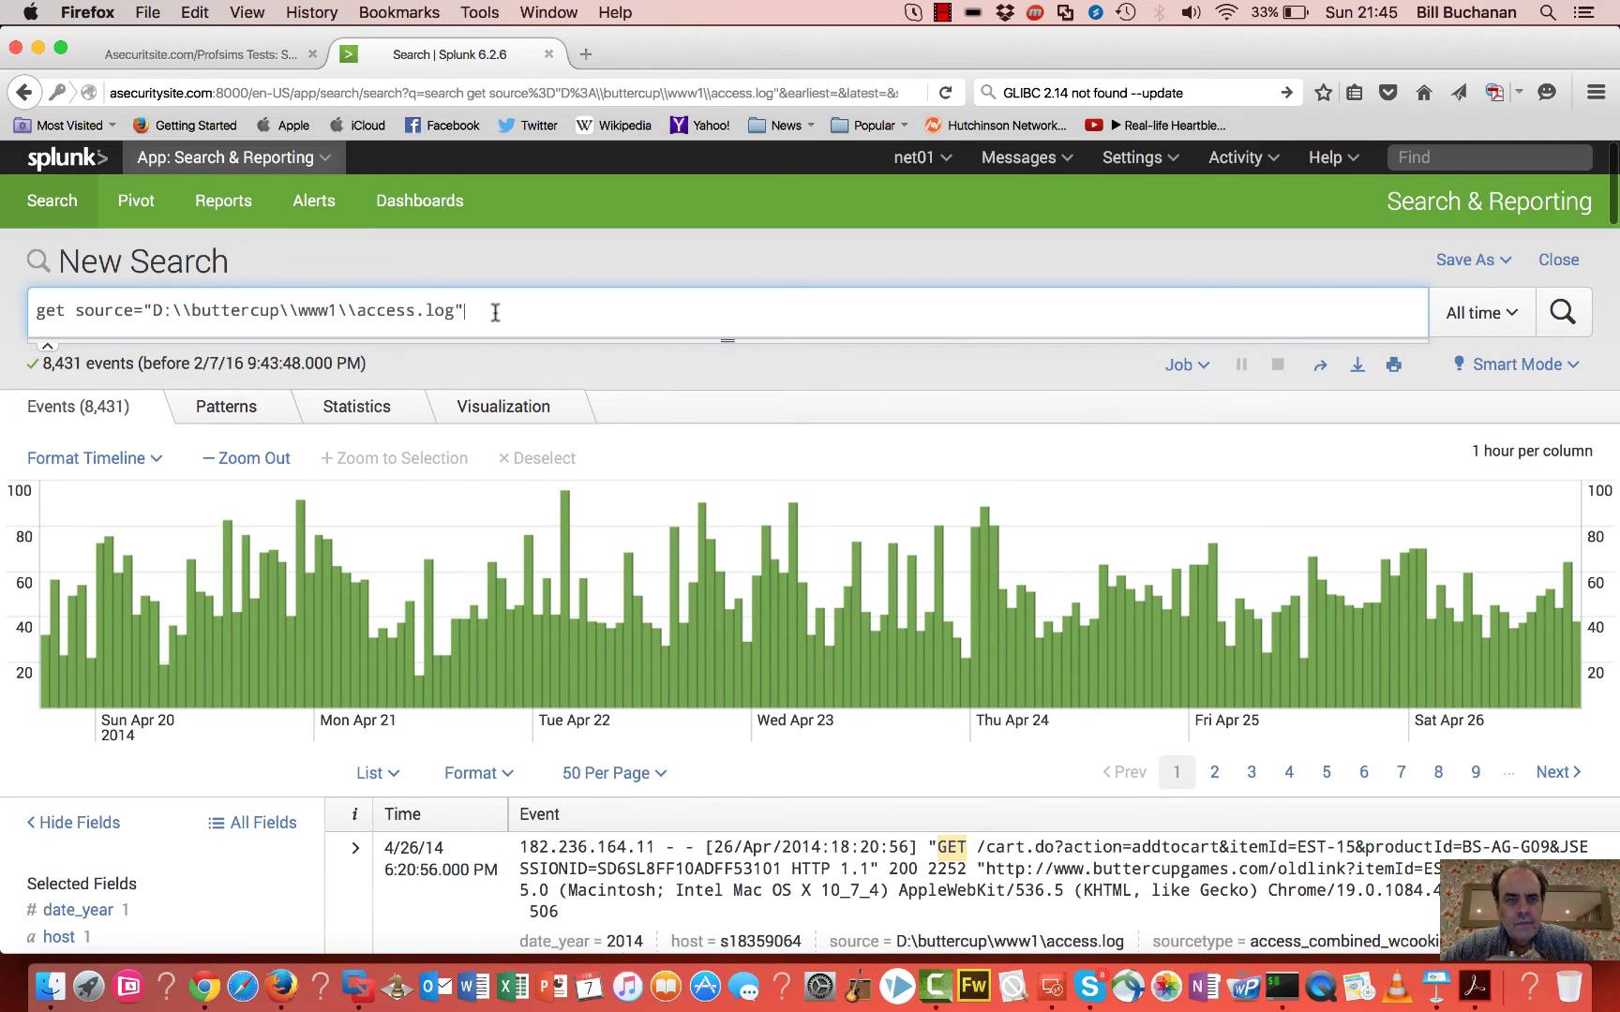
drag(495, 312, 47, 312)
key(super+c)
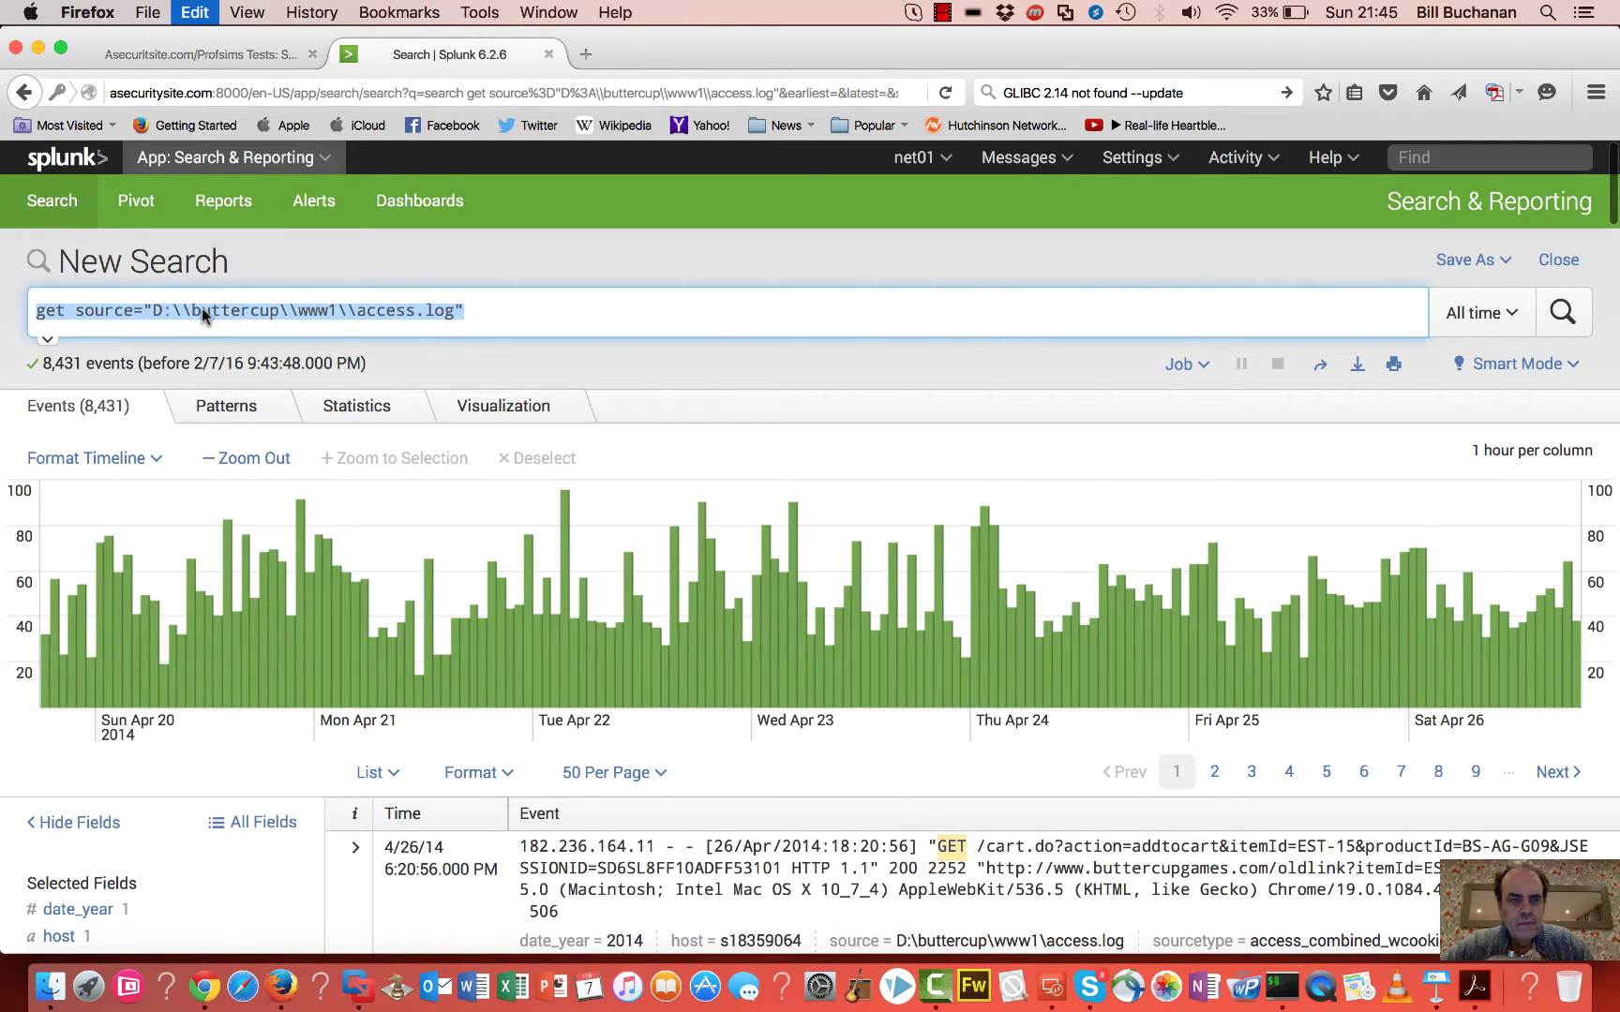
key(super+v)
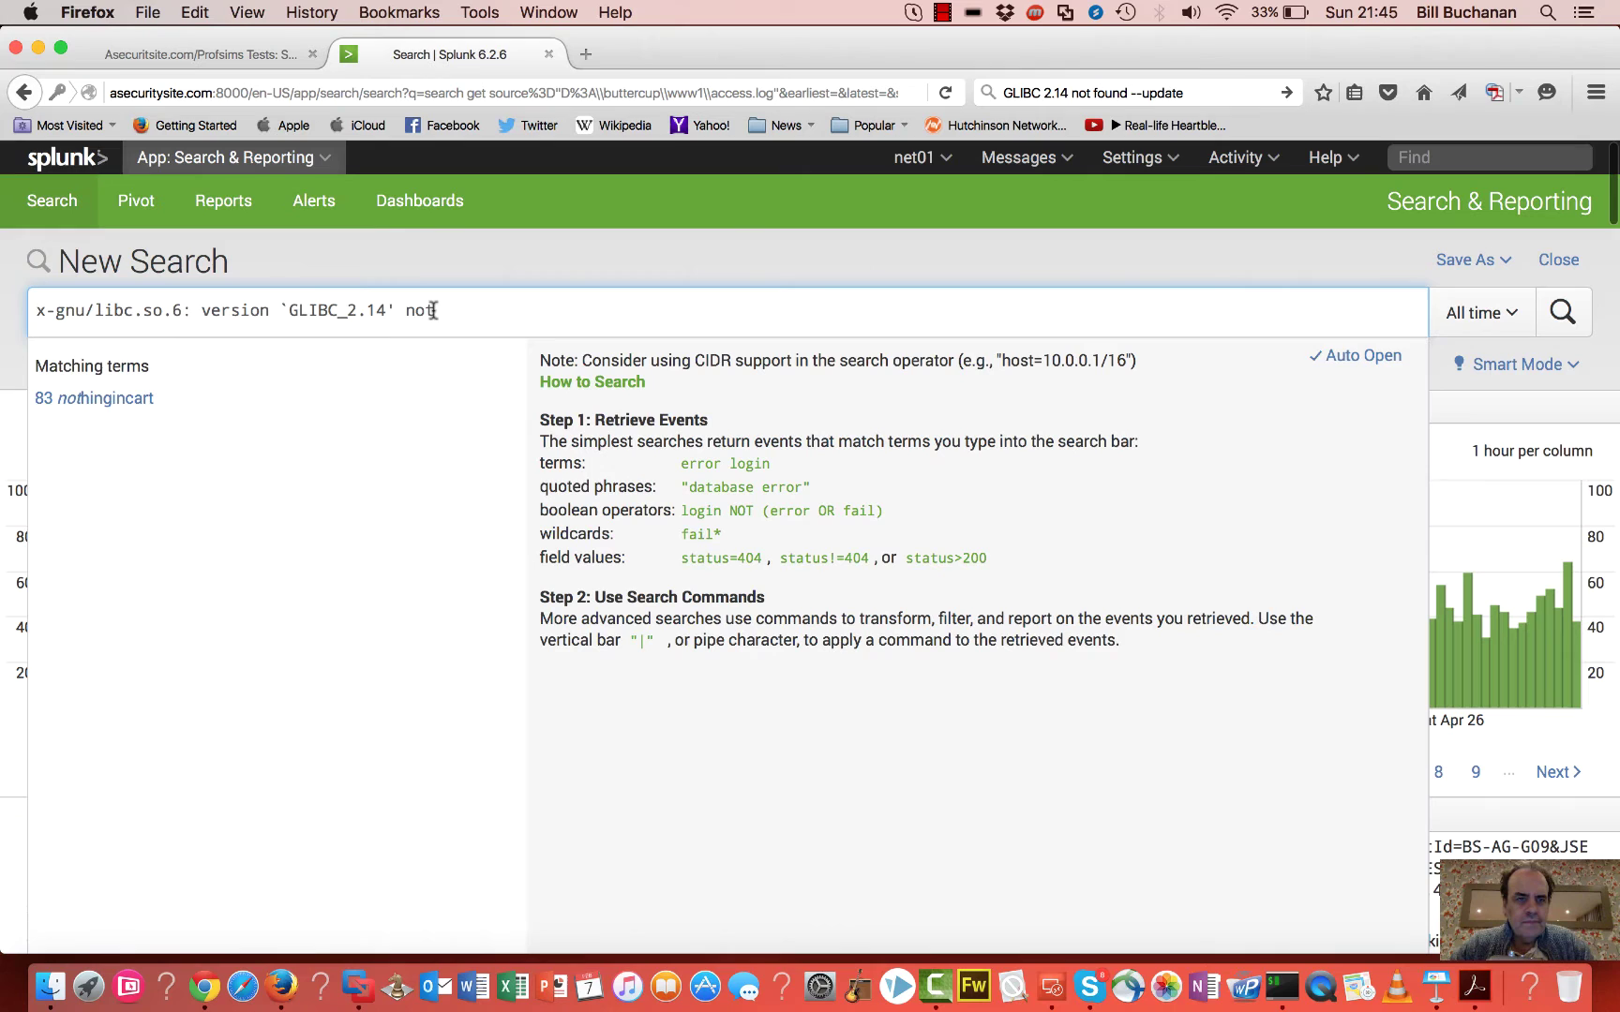
drag(434, 311, 19, 312)
text(S)
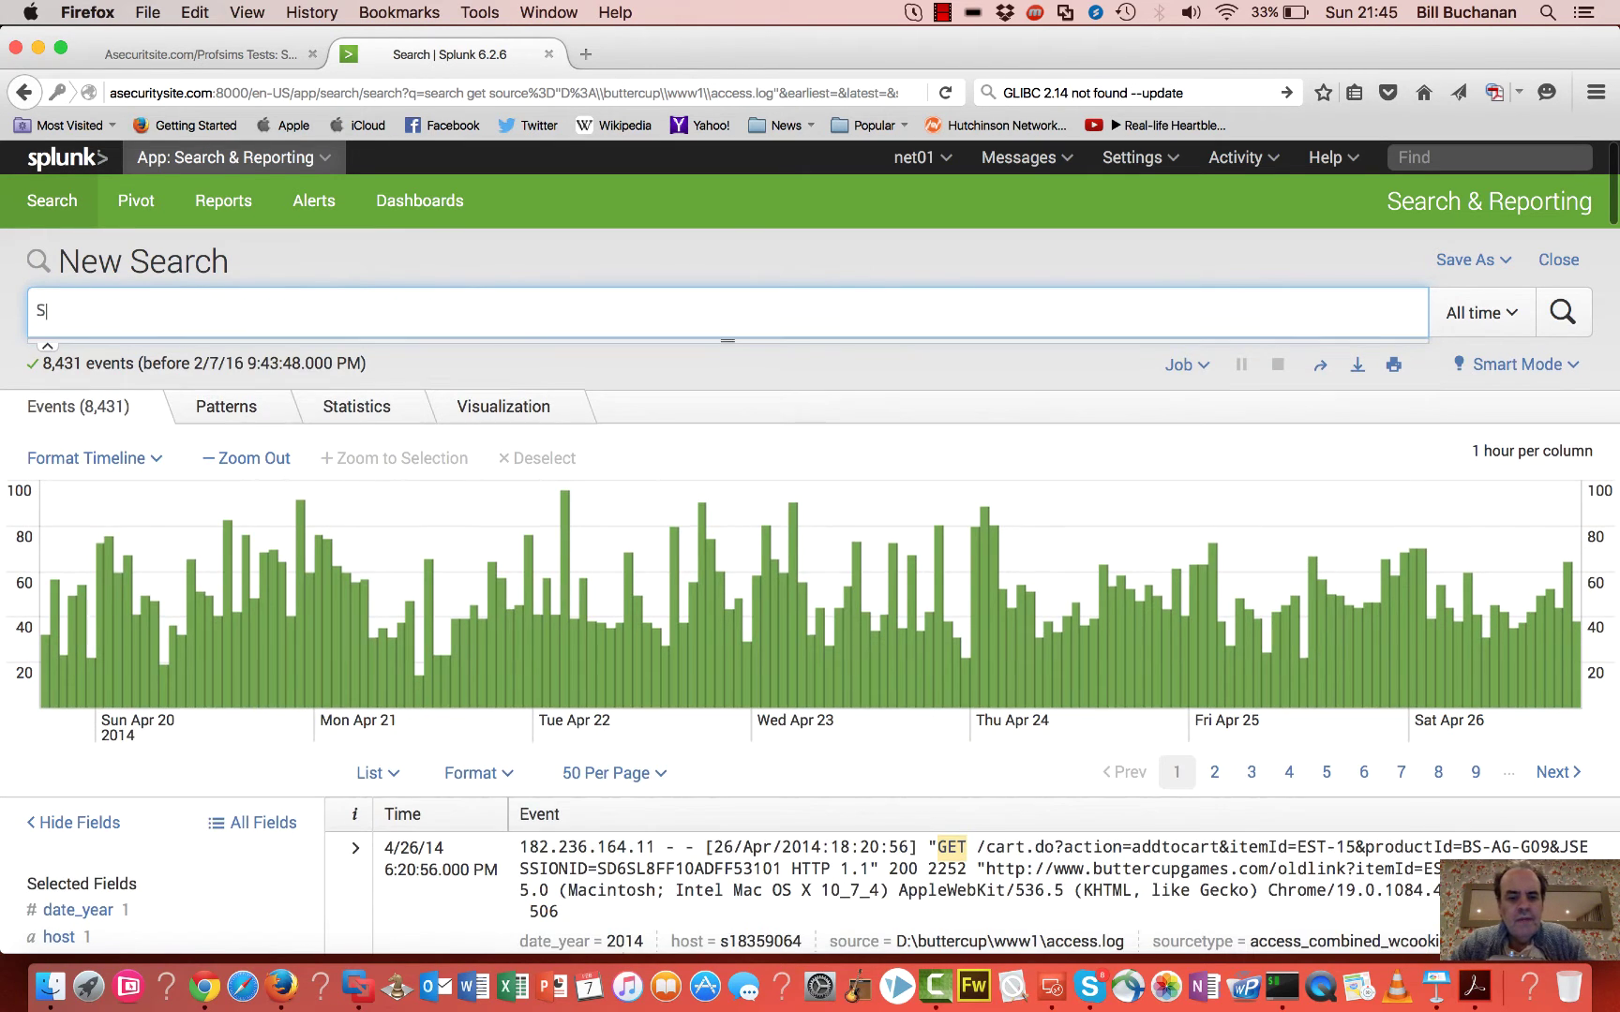
text(HOOTER)
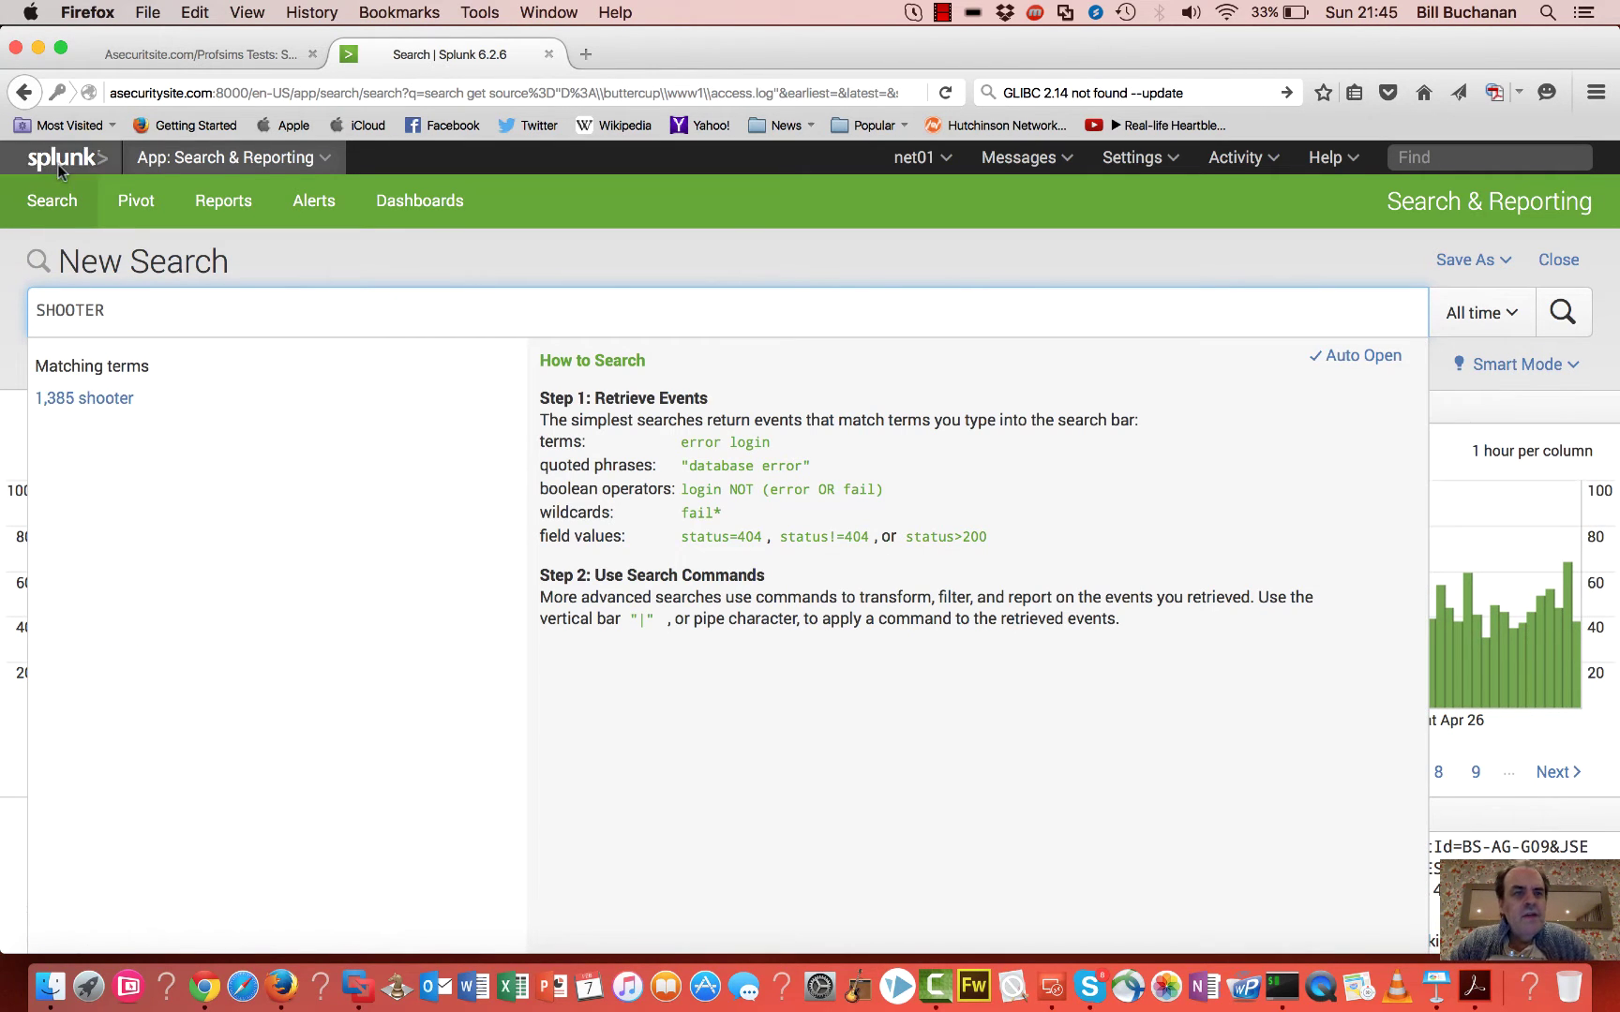
click(232, 53)
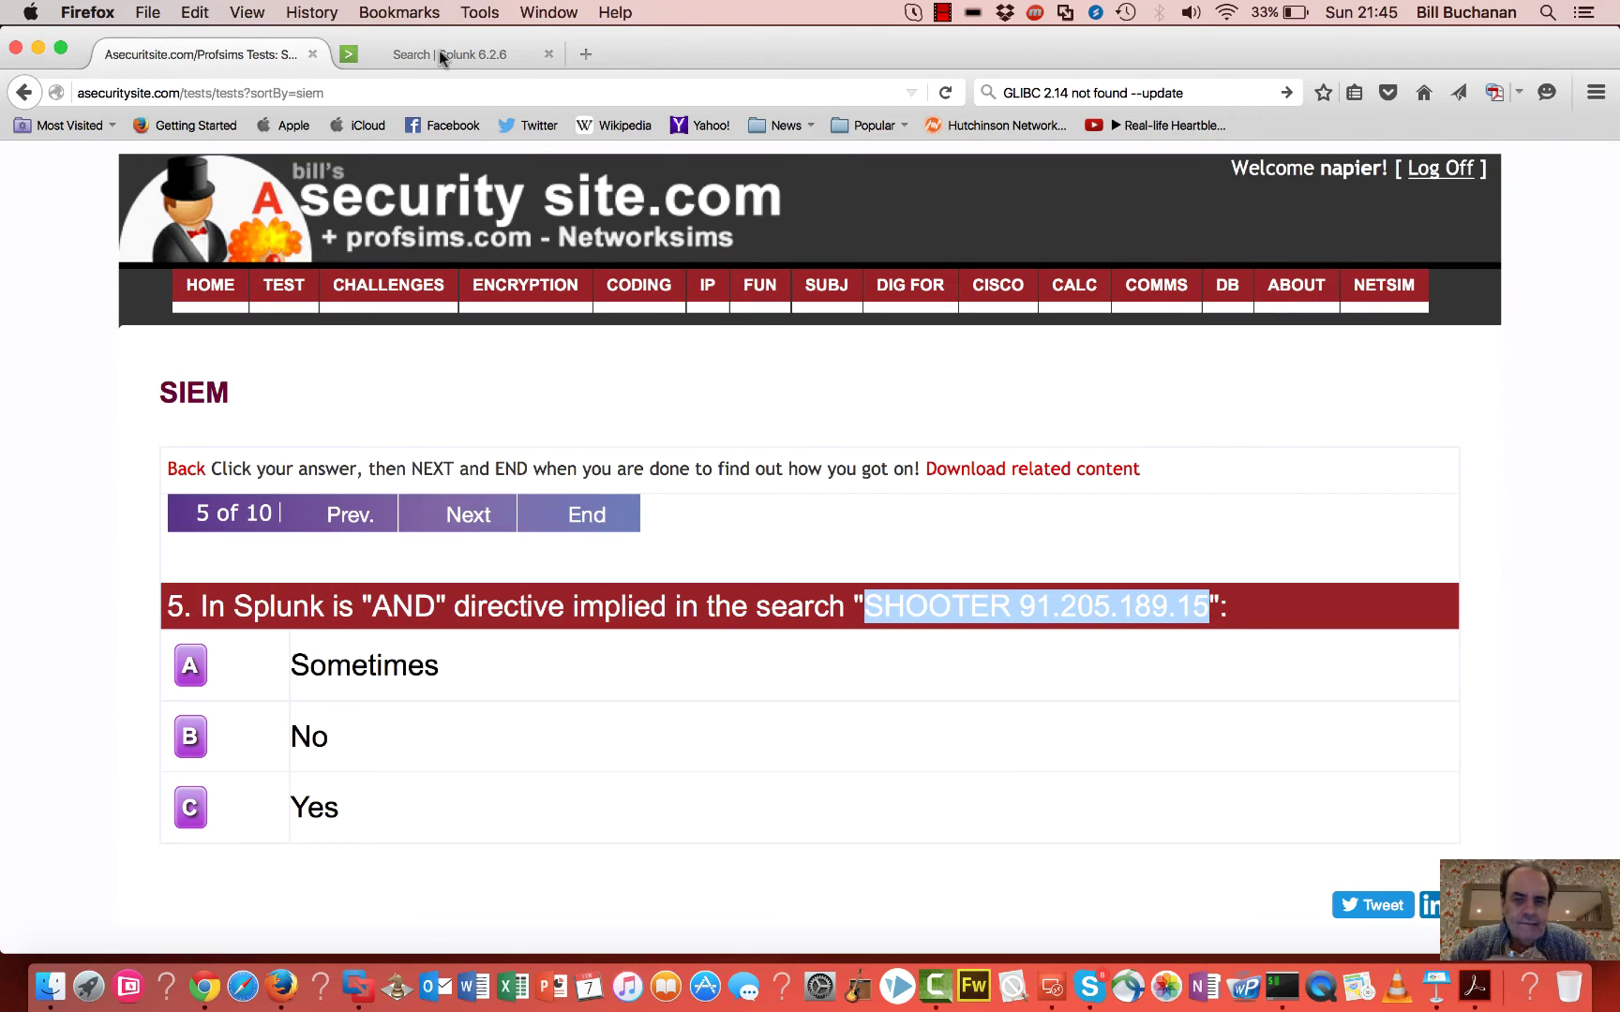
click(499, 56)
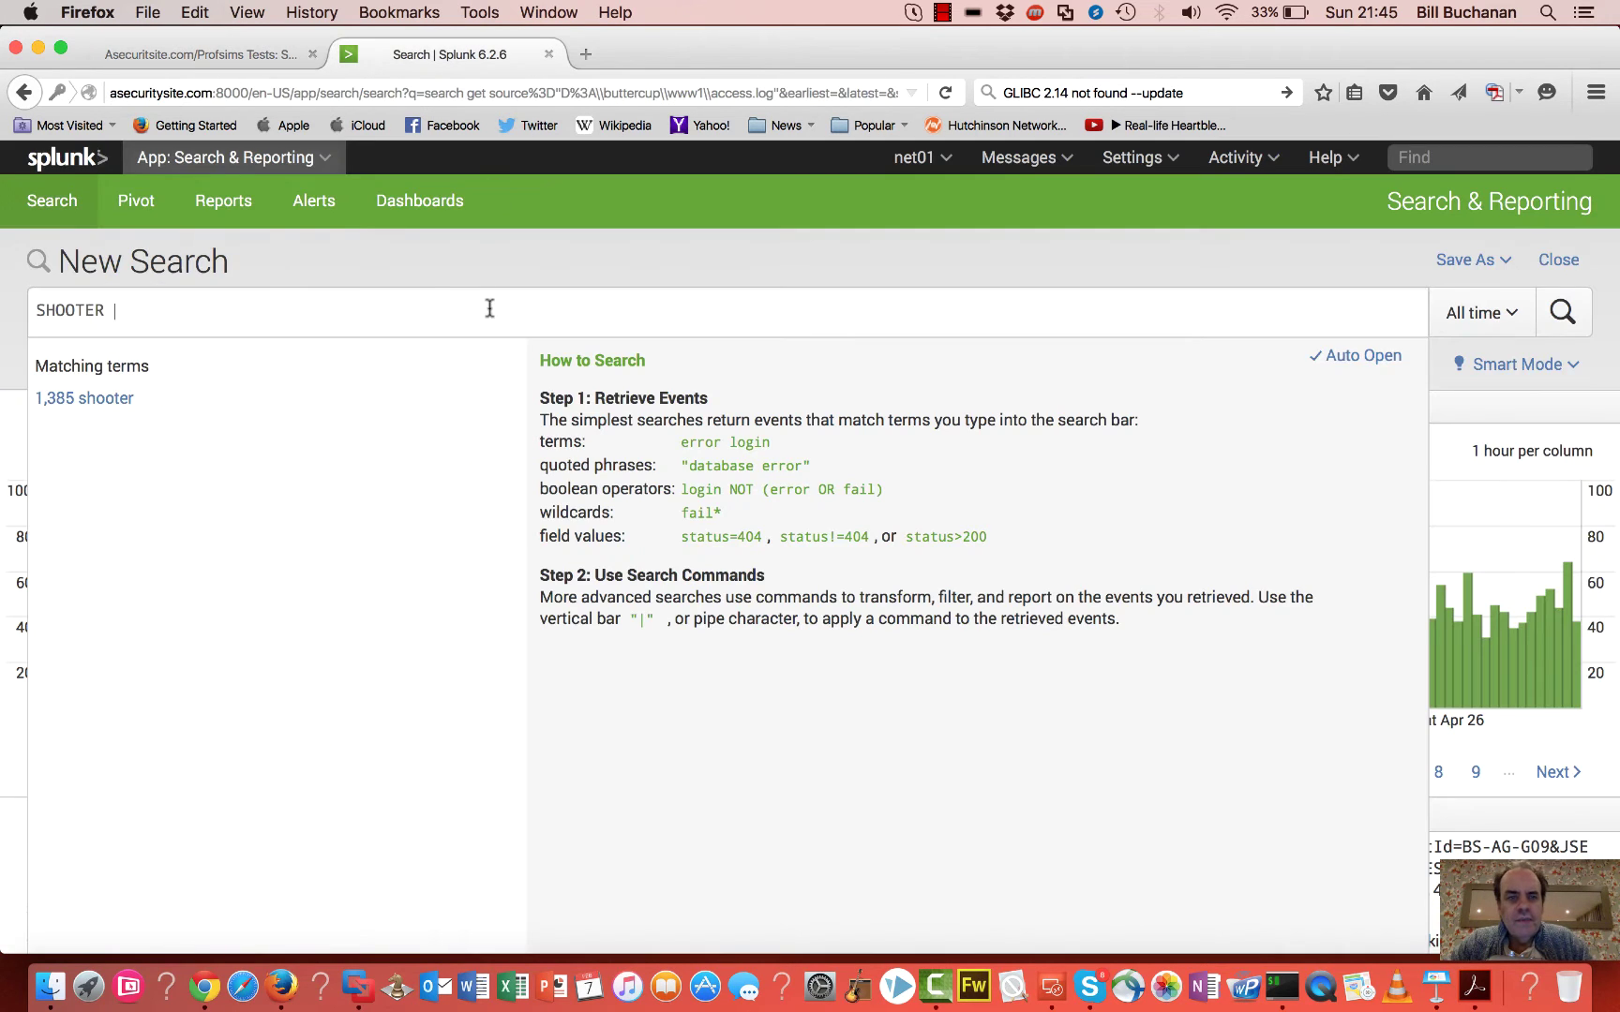
click(409, 312)
text(91.)
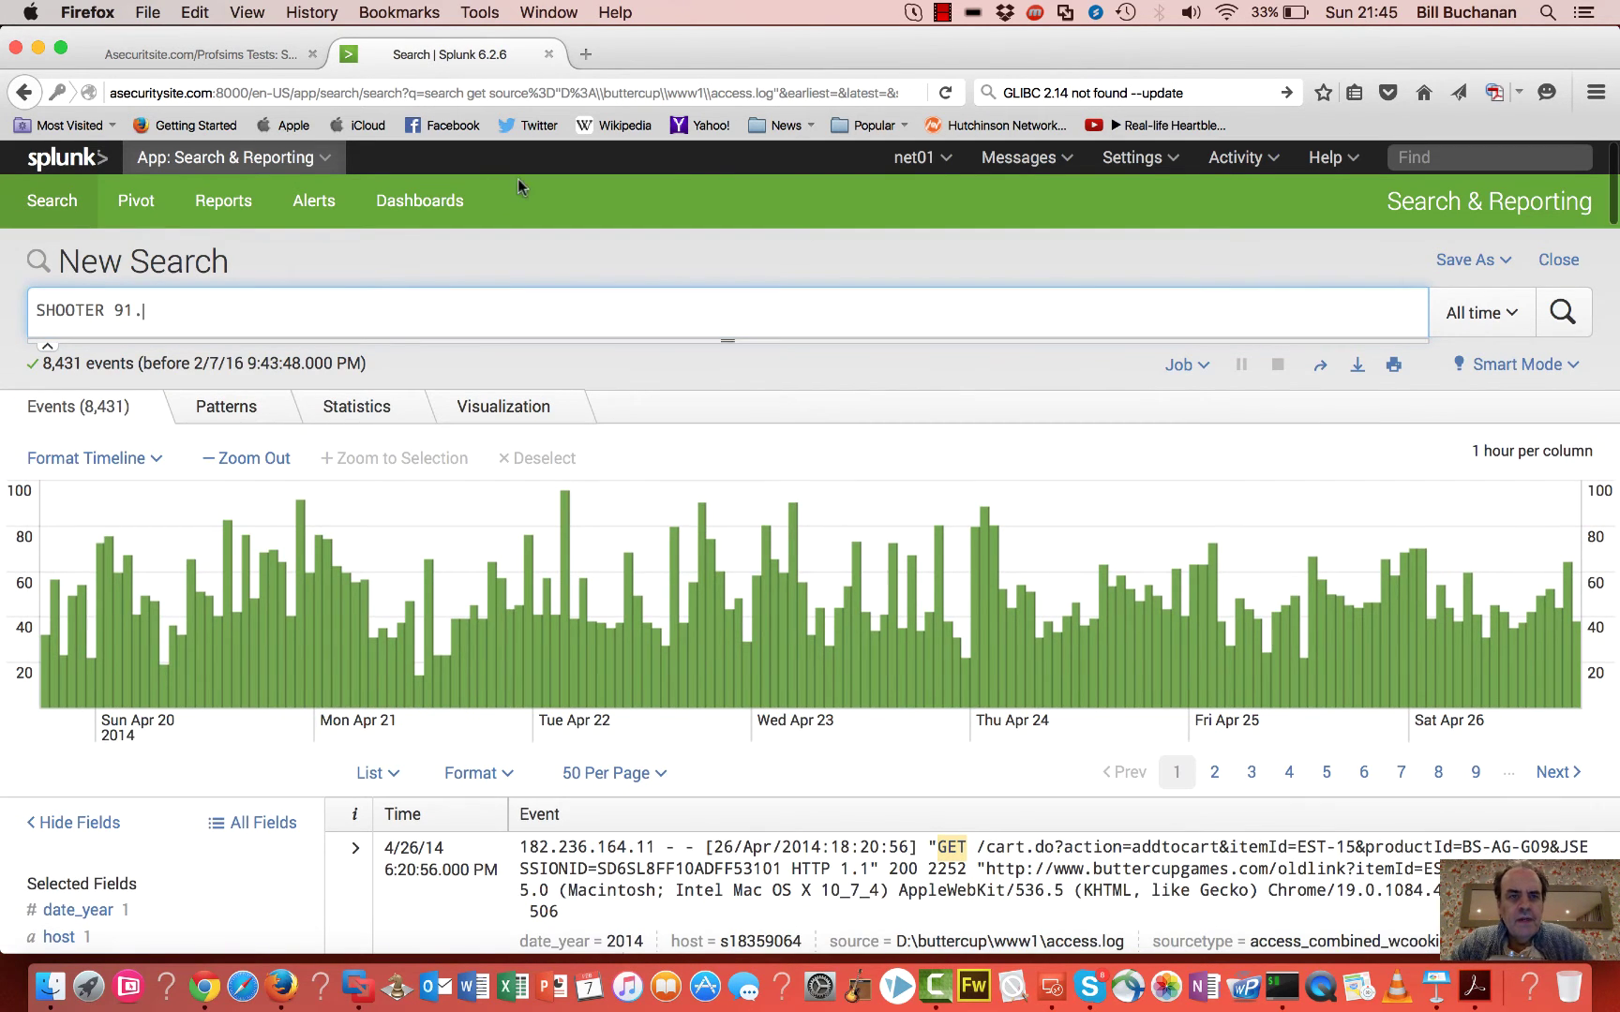
Step: Copy SHOOTER 91.205.189.15 from quiz question 5 and run it in Splunk in place of the current query
click(233, 54)
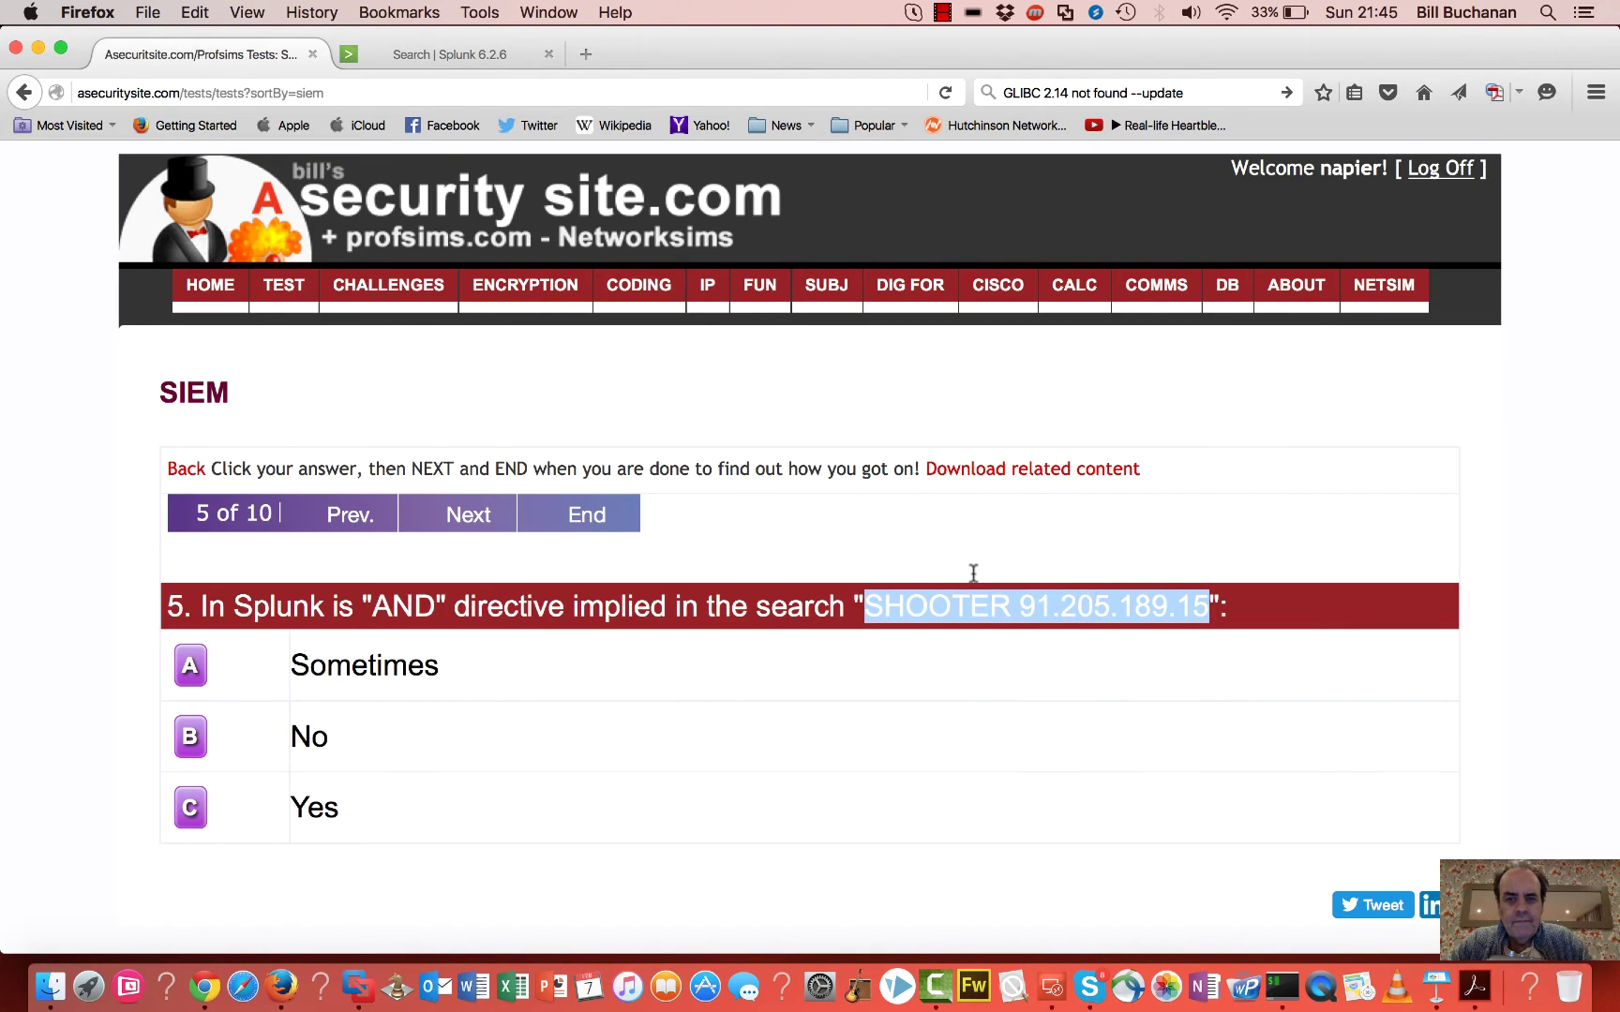
right_click(1067, 607)
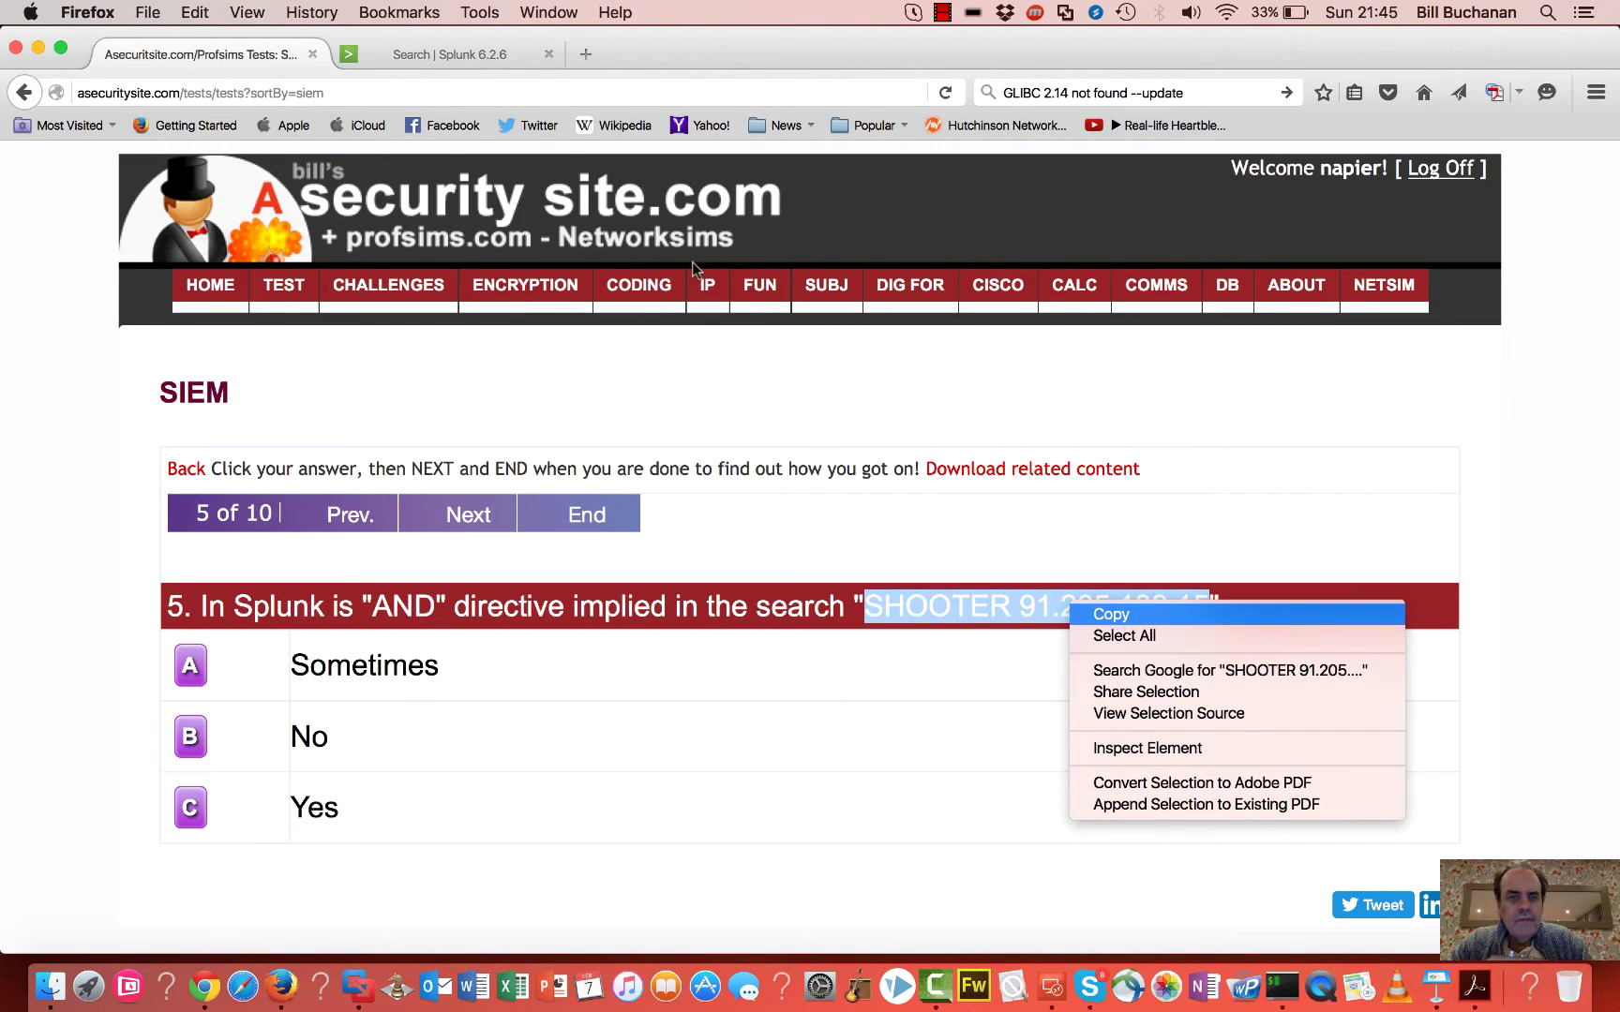
click(481, 54)
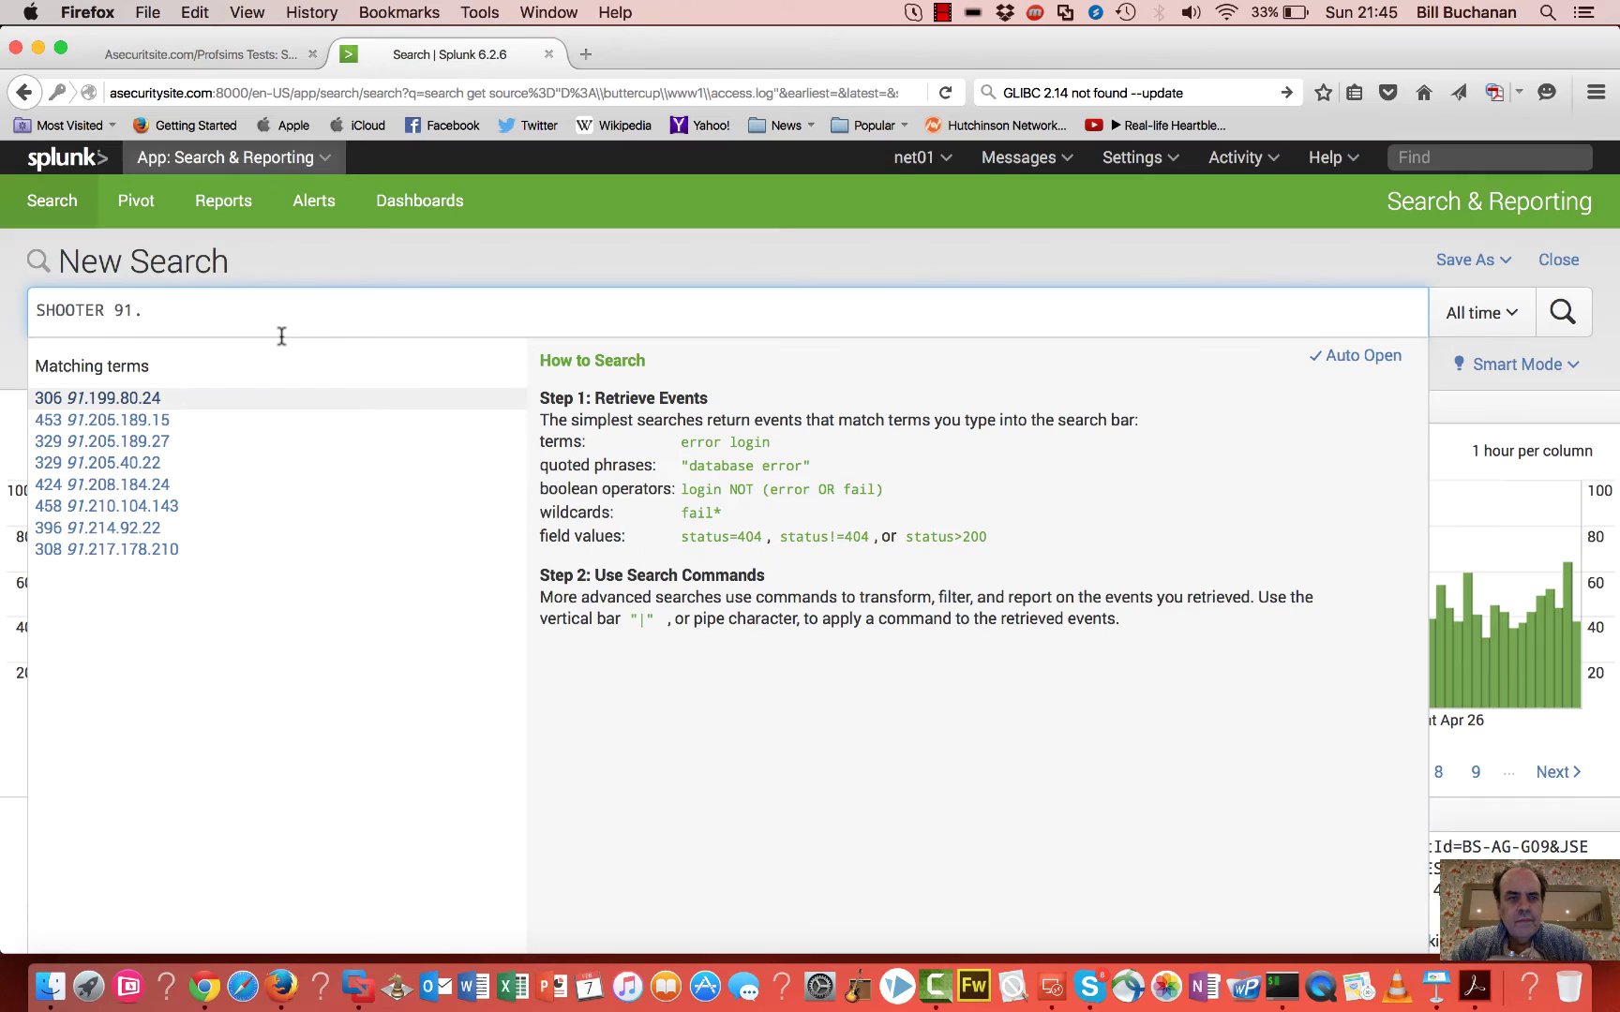
drag(224, 308, 5, 278)
text(SHOOTER 91.205.189.15)
key(Return)
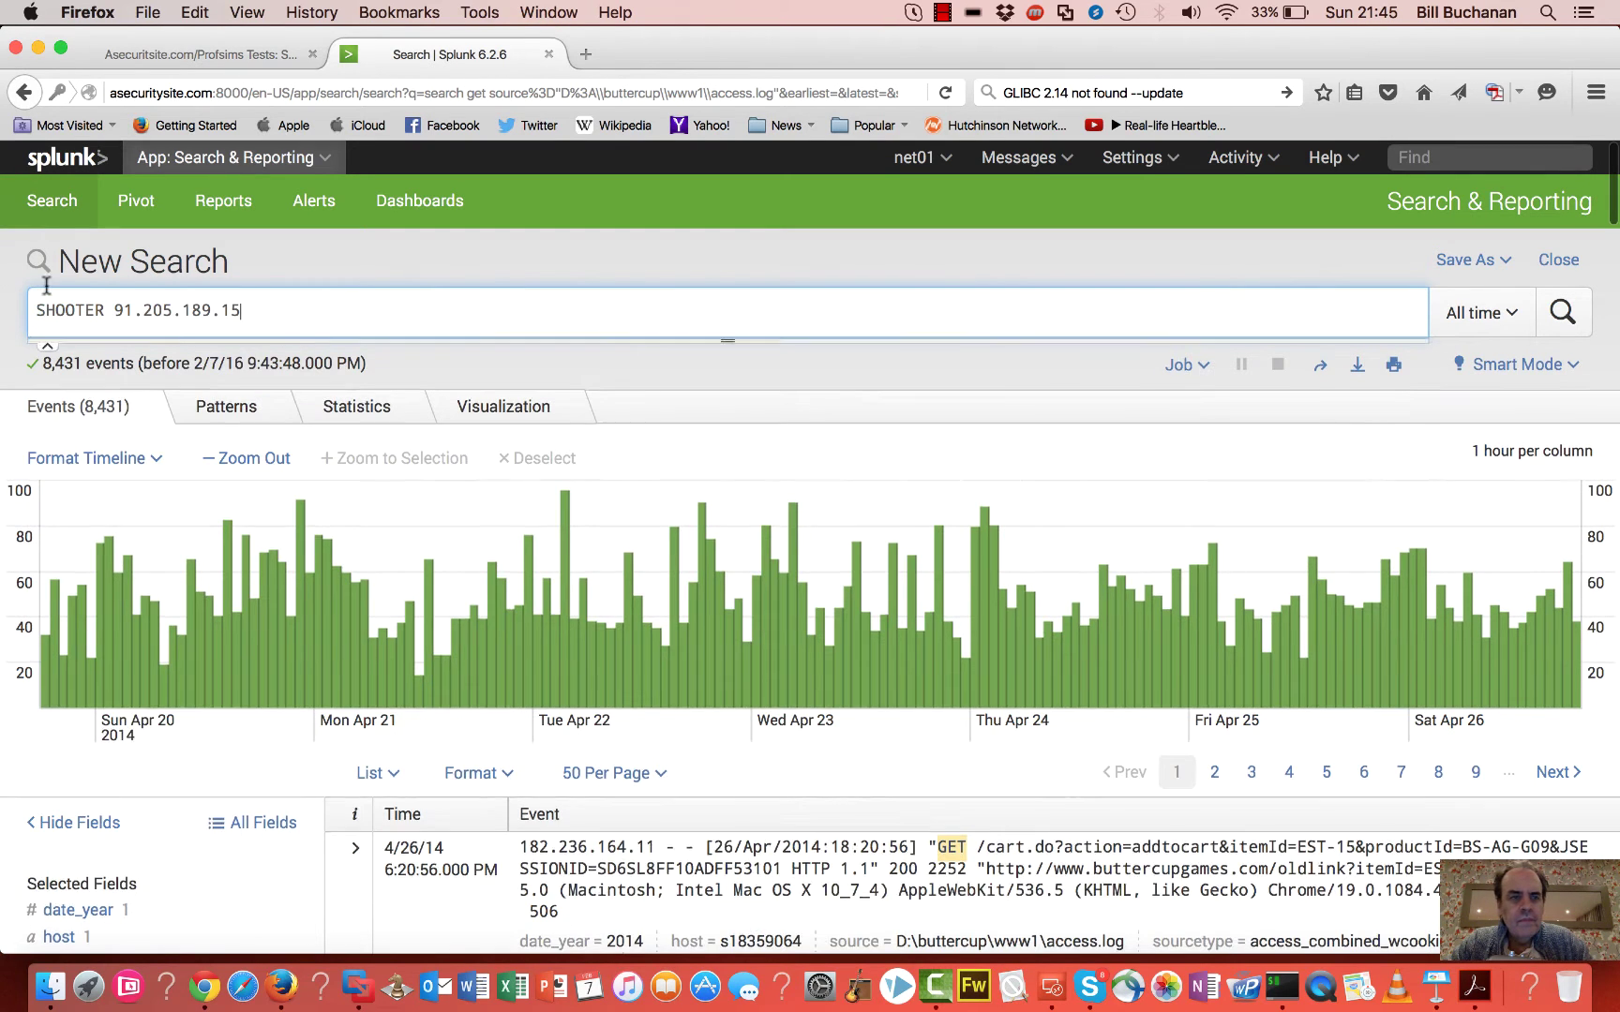
key(Return)
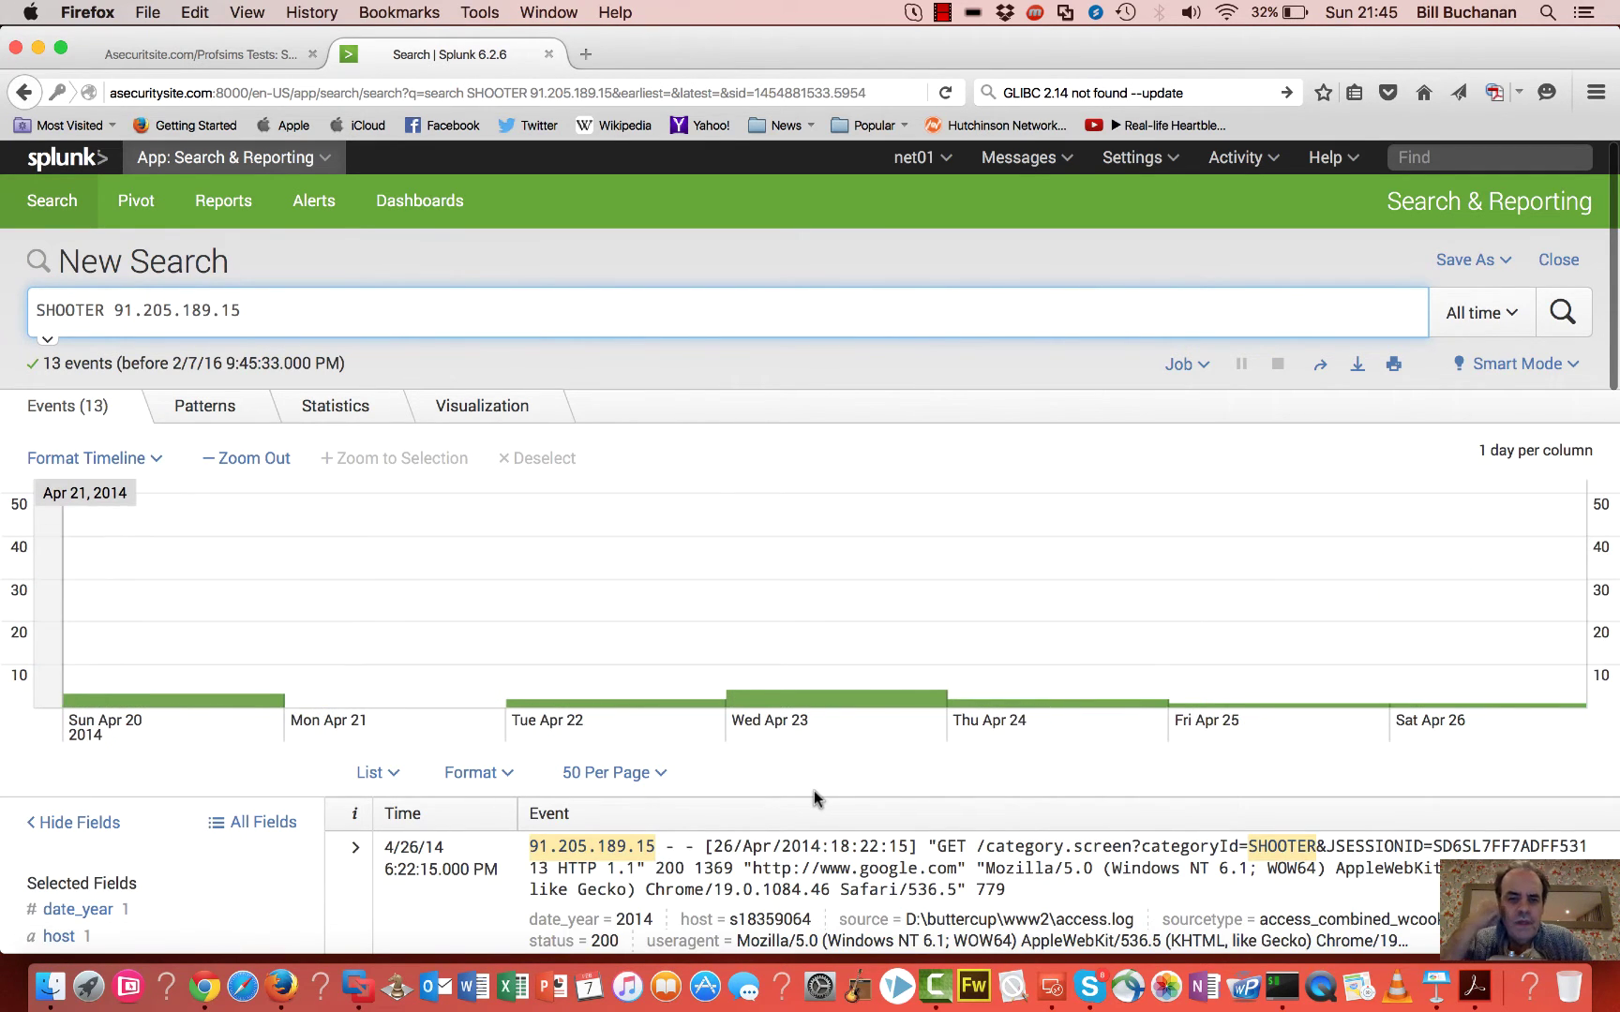
Step: Look through the matched events to check whether each one contains both SHOOTER and 91.205.189.15
scroll(814, 789, down, 1)
scroll(813, 789, down, 3)
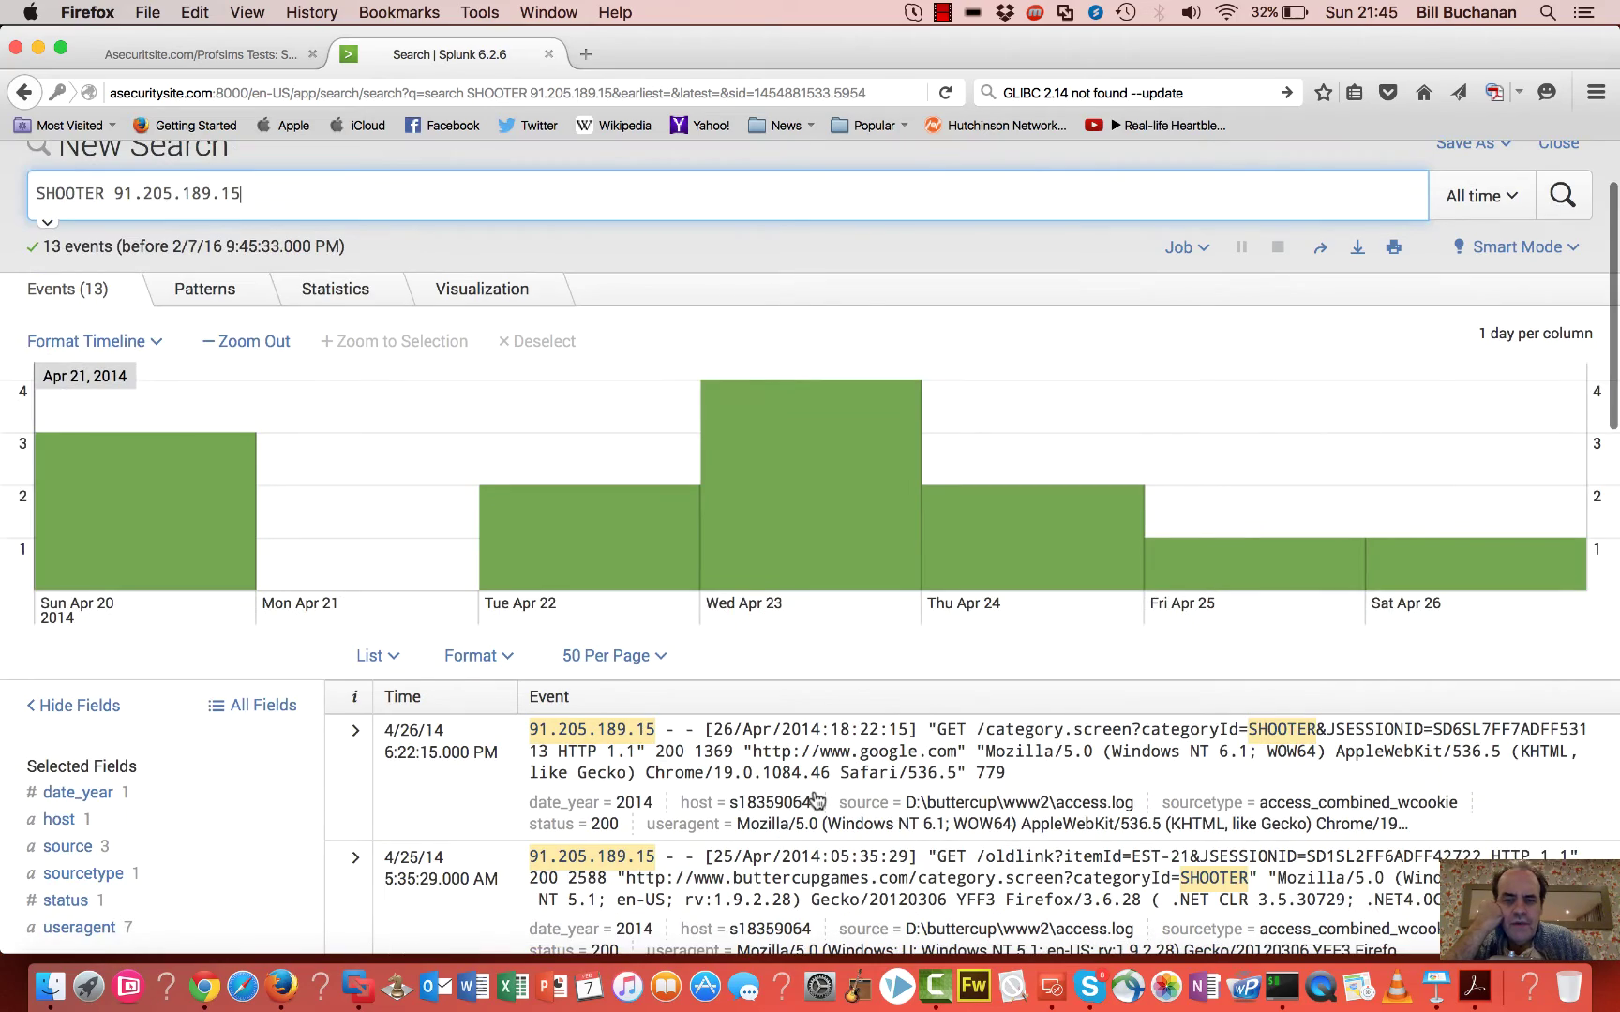
scroll(816, 800, down, 10)
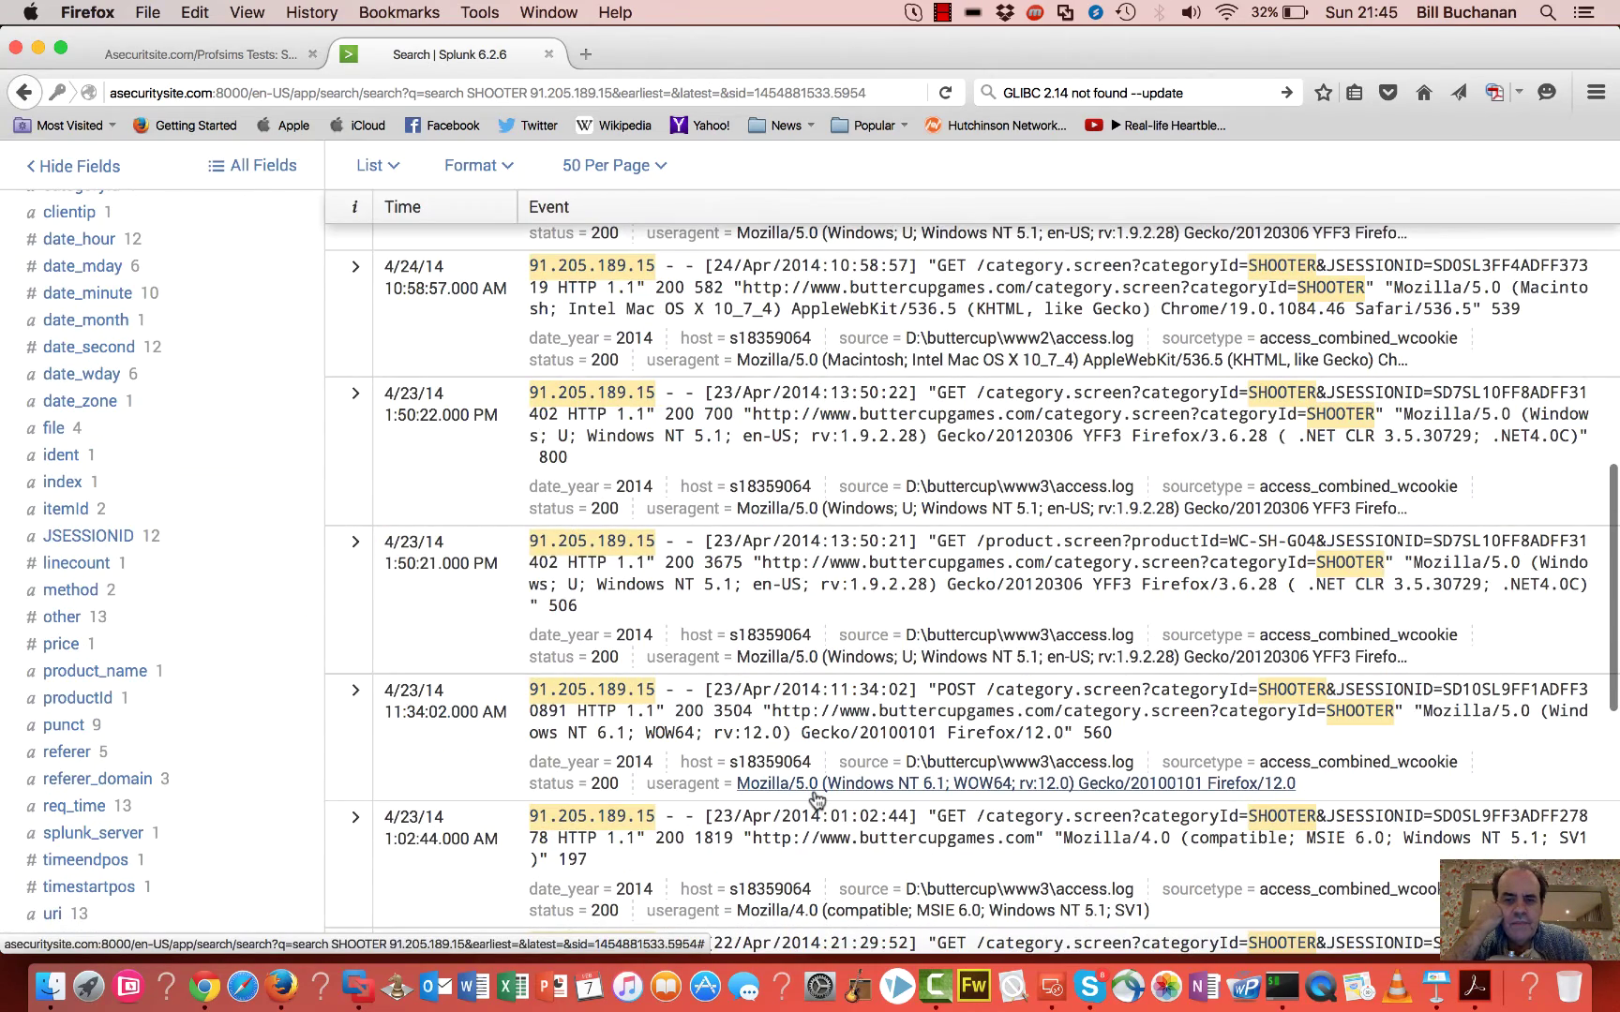
scroll(815, 799, down, 10)
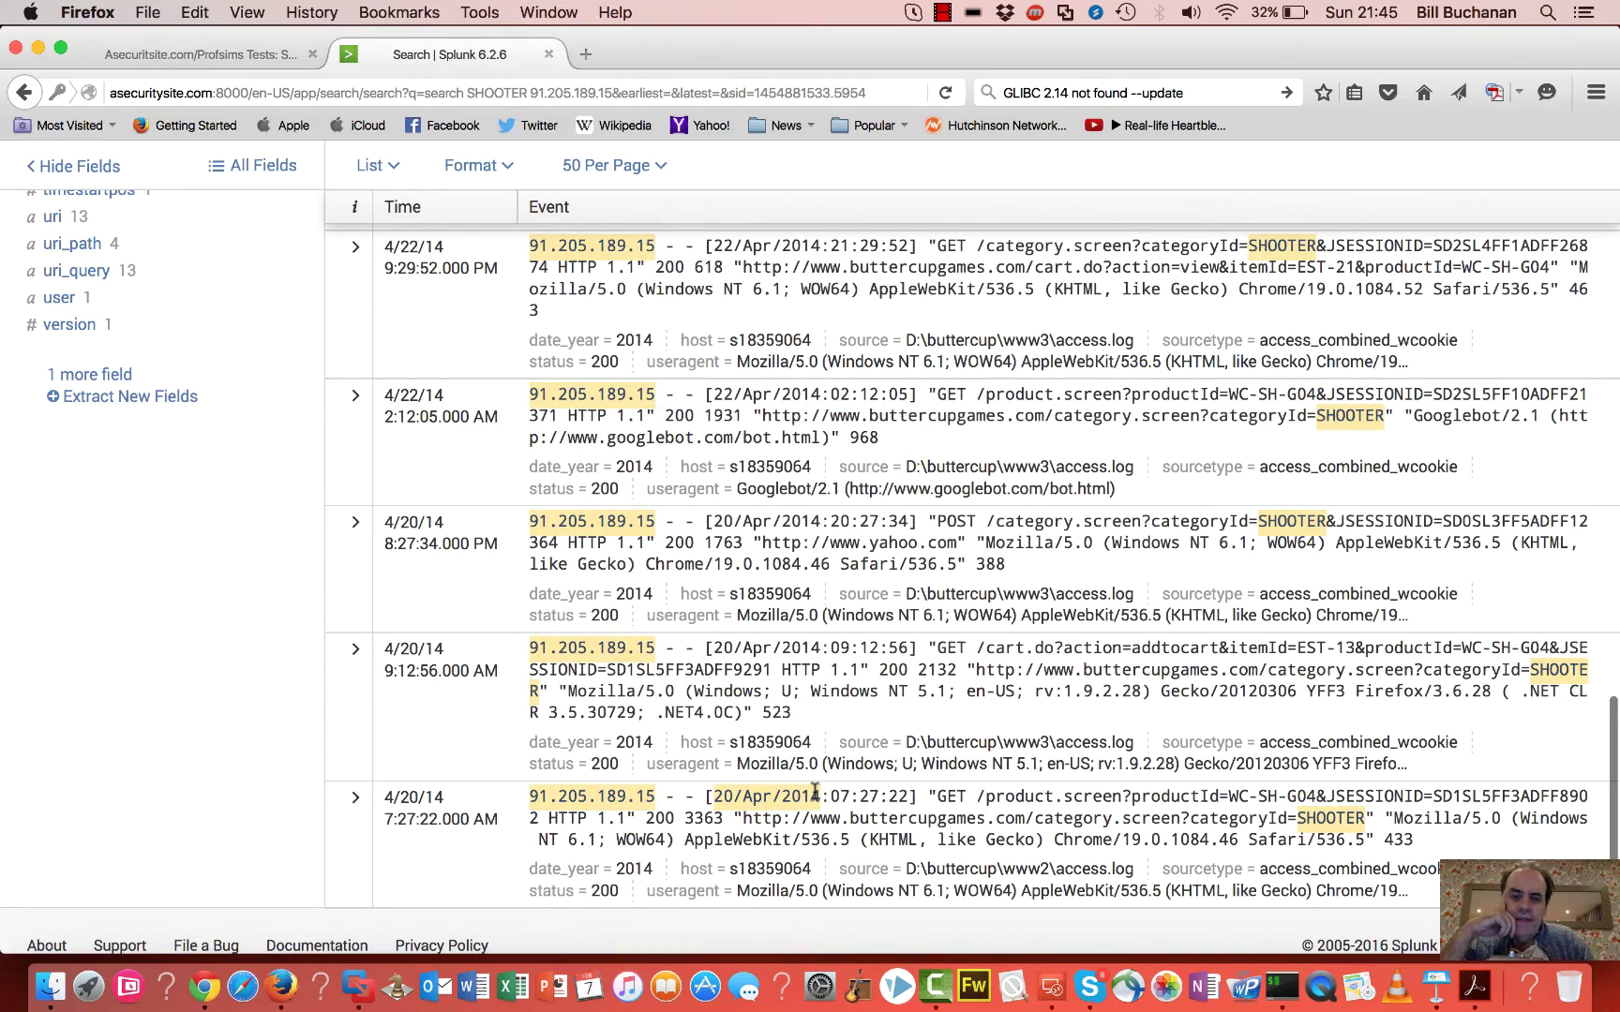
scroll(814, 792, up, 15)
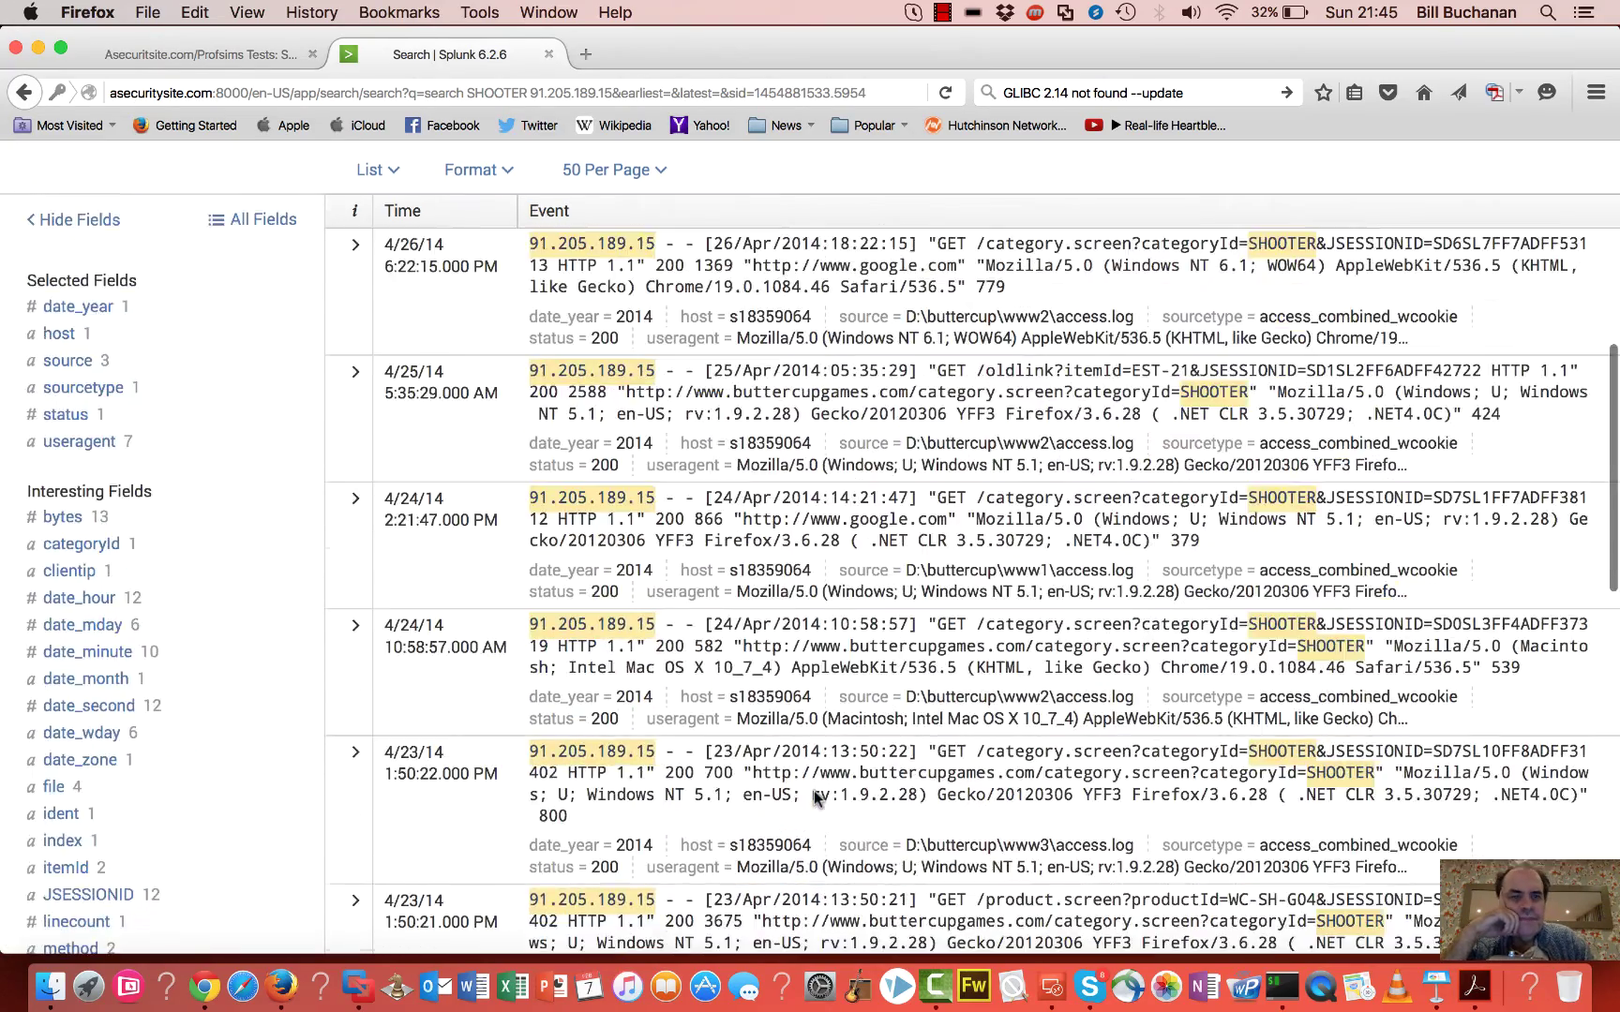
scroll(814, 789, up, 5)
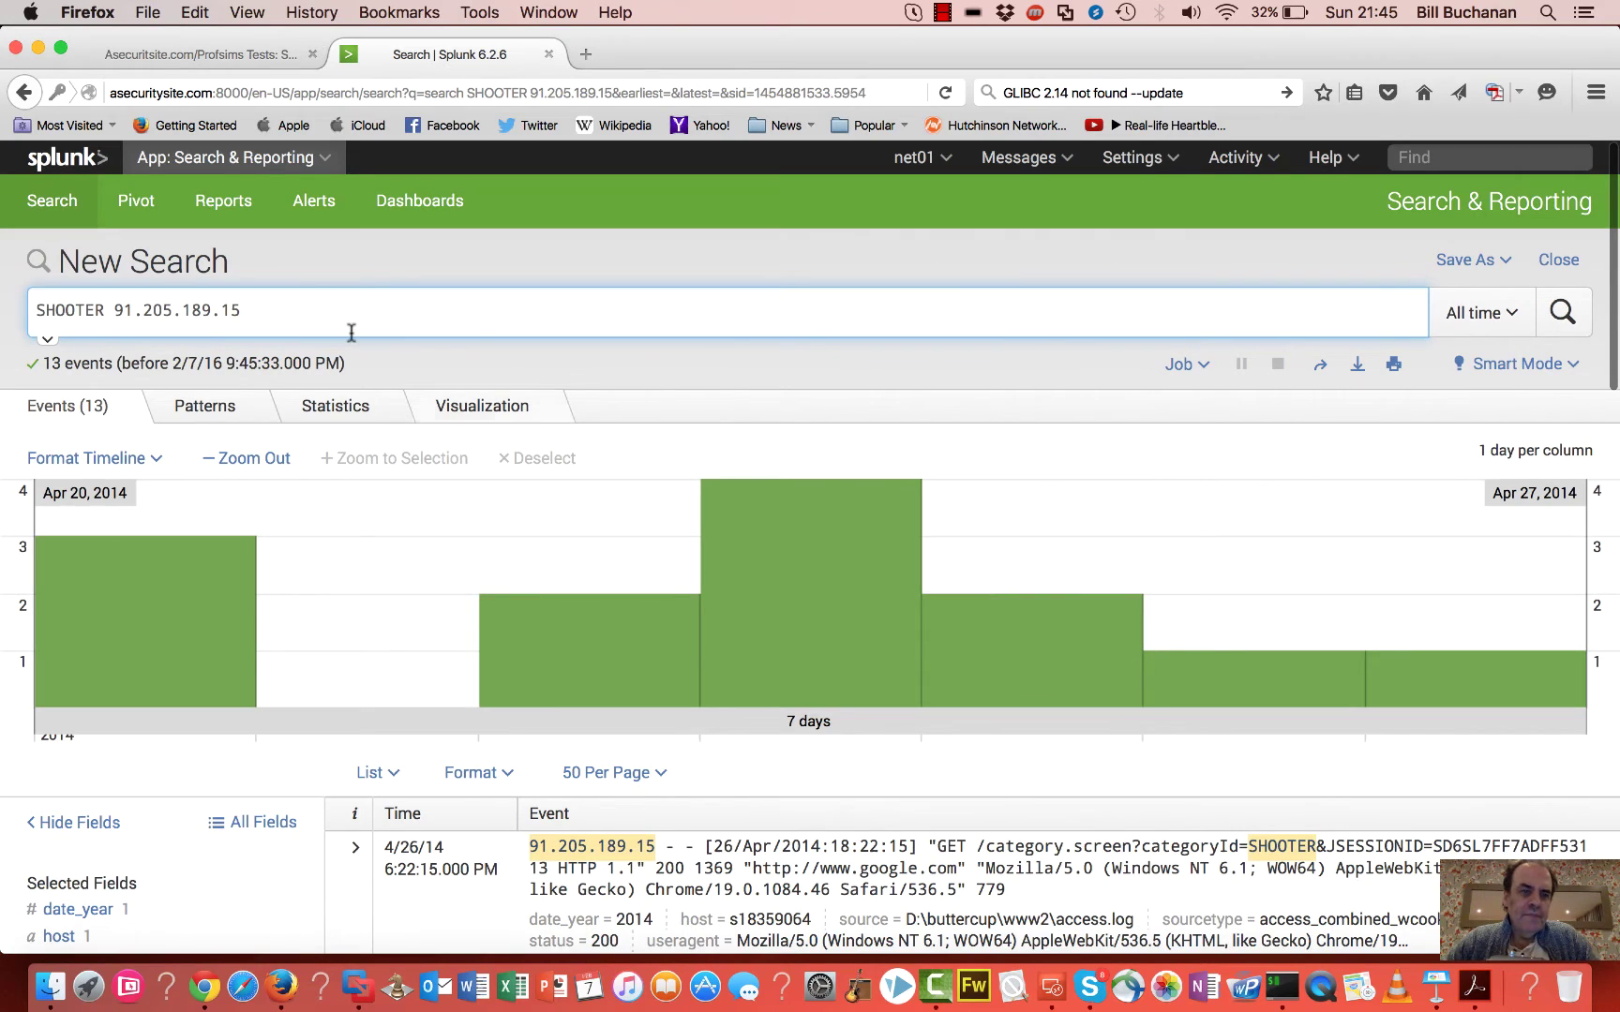
Step: Insert AND between SHOOTER and 91.205.189.15 in the query and run the search again
click(116, 311)
text(AND)
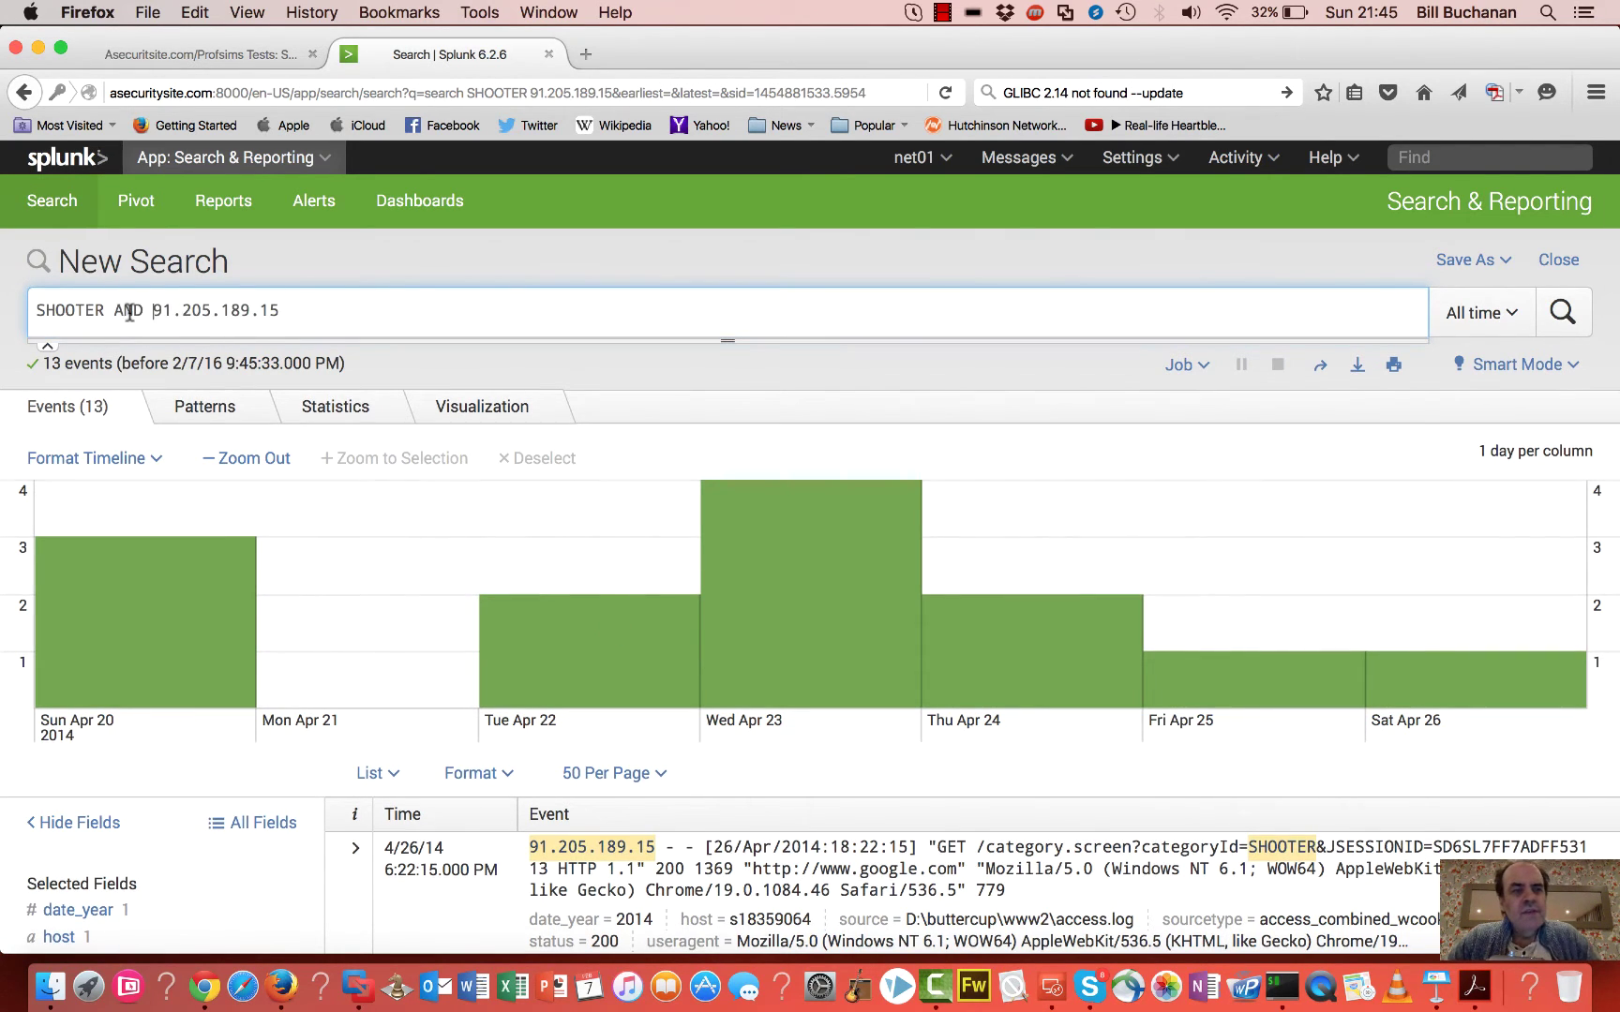
key(Return)
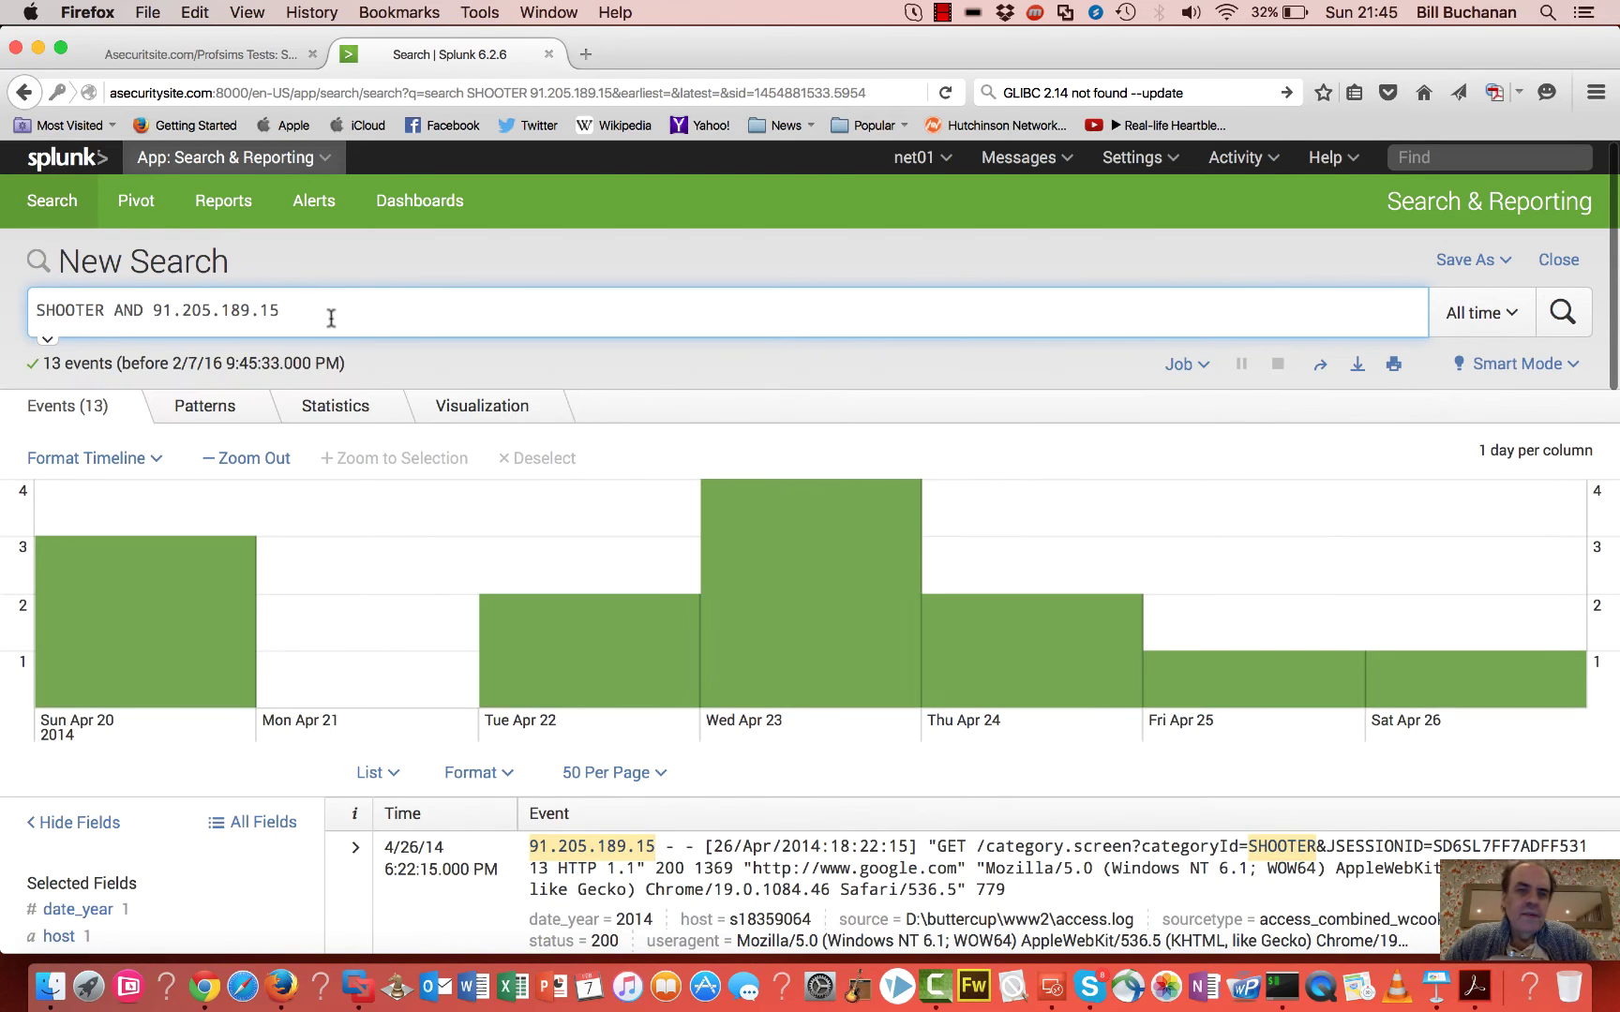
key(Return)
click(322, 311)
key(Return)
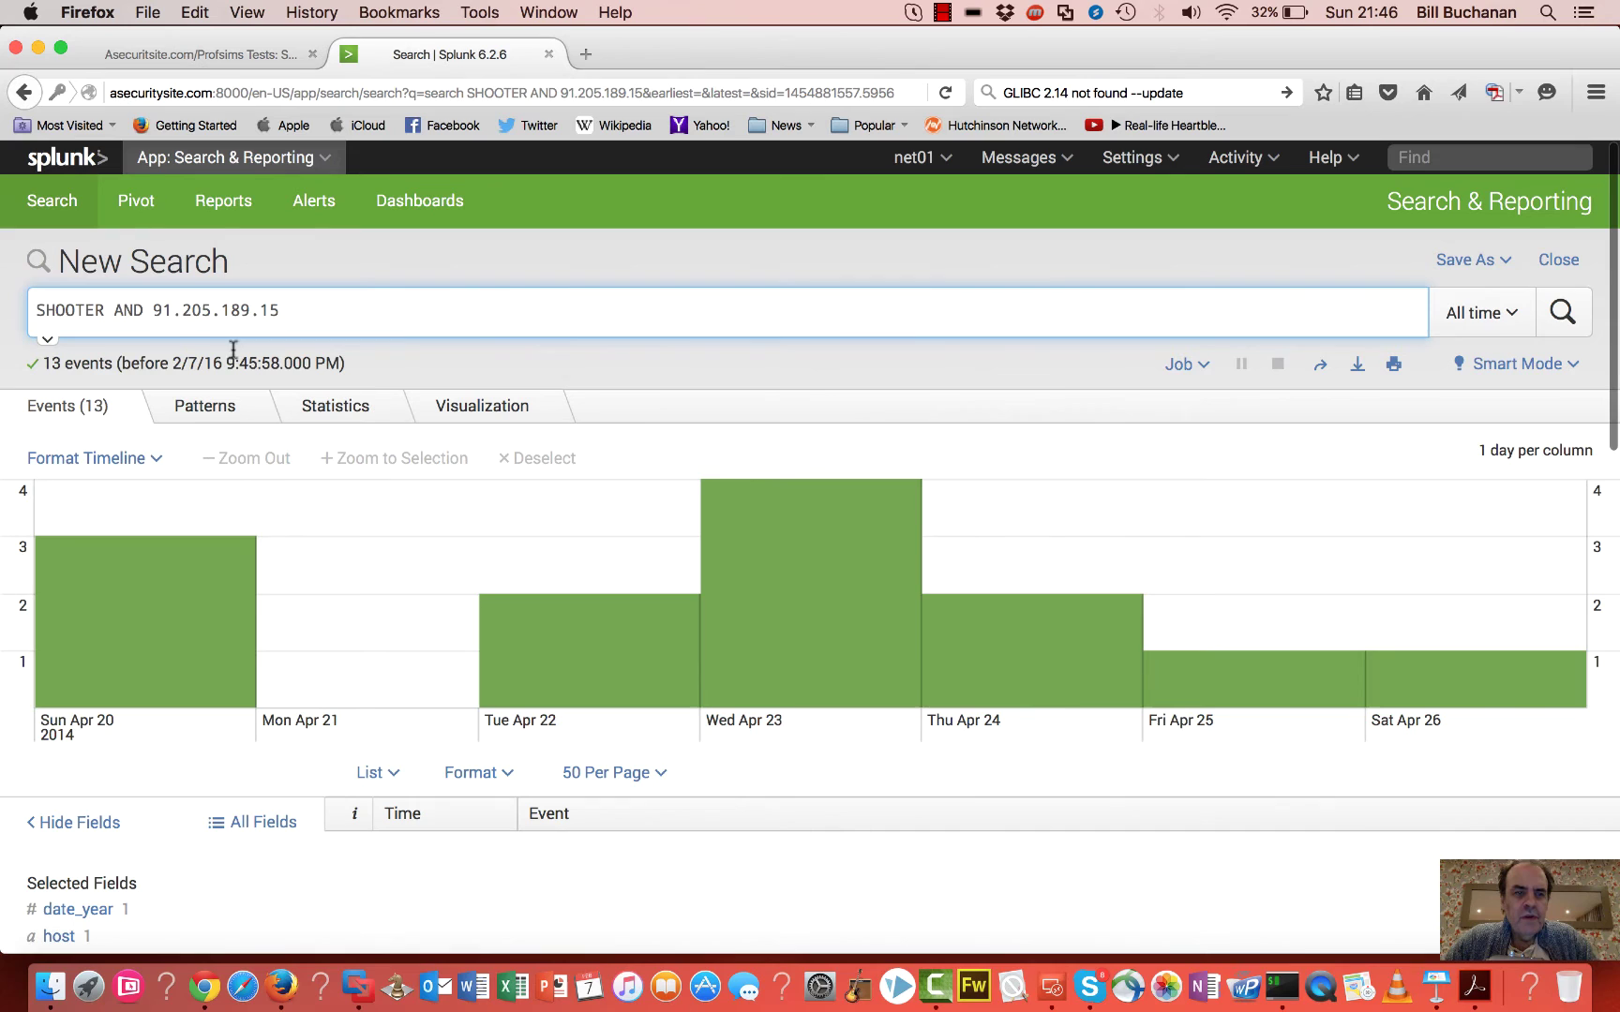
Step: Answer quiz question 5 with Yes and advance to question 6
click(223, 57)
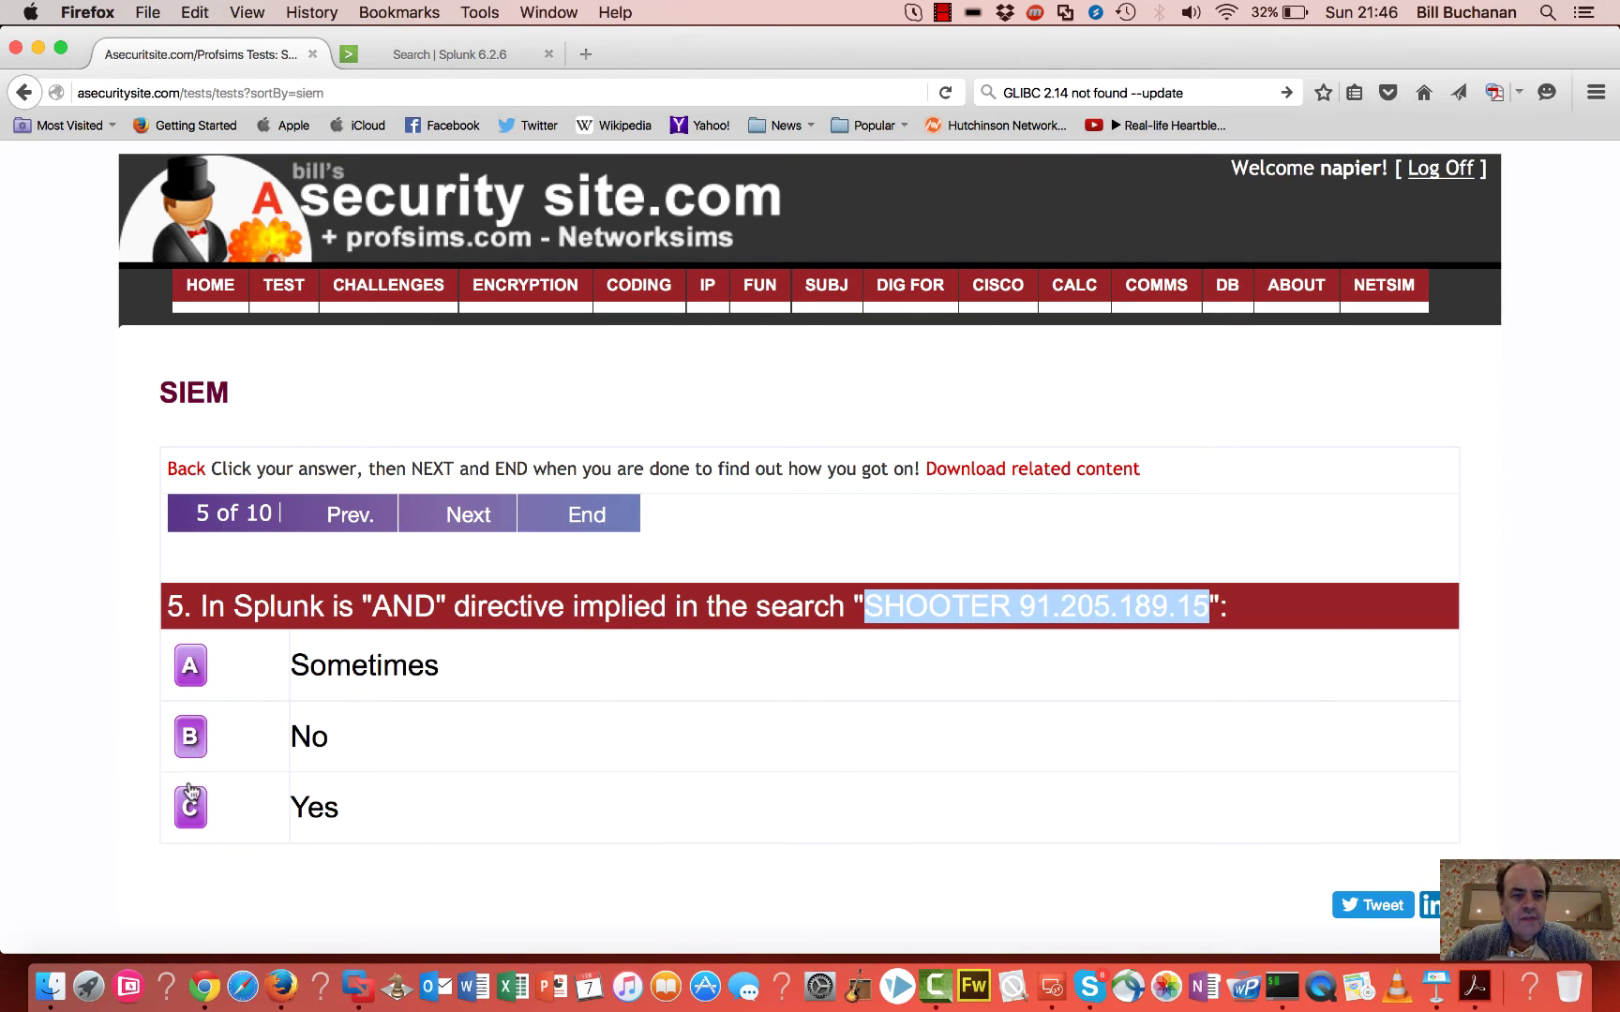
click(191, 801)
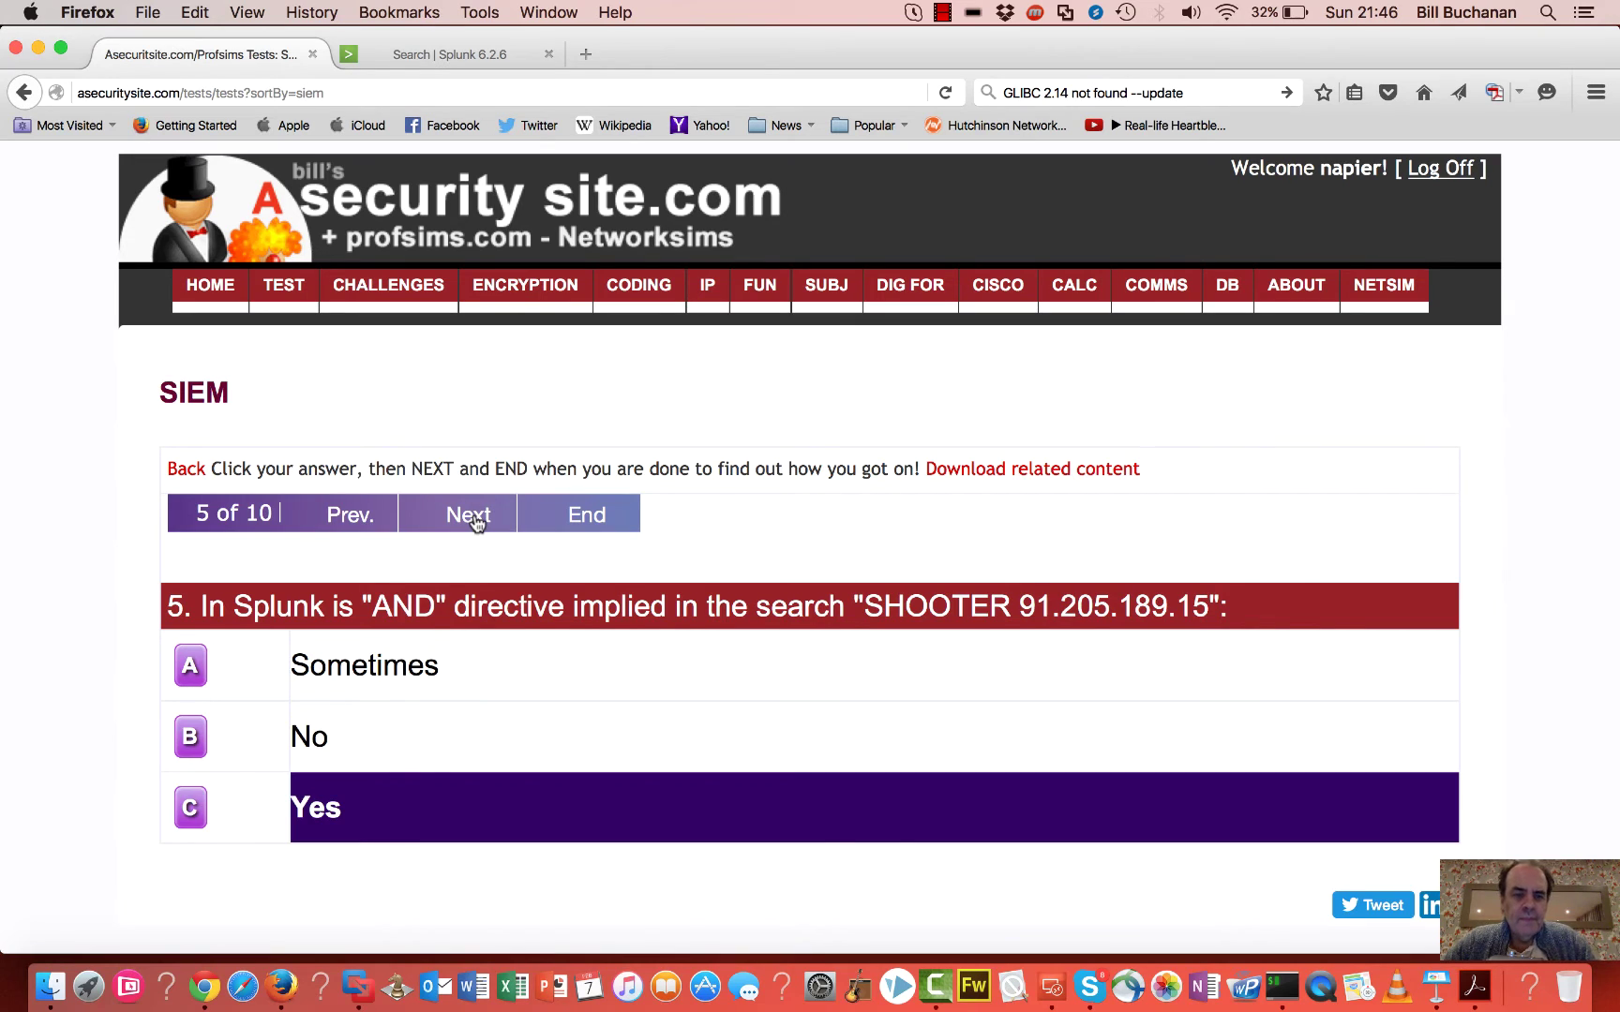
click(477, 523)
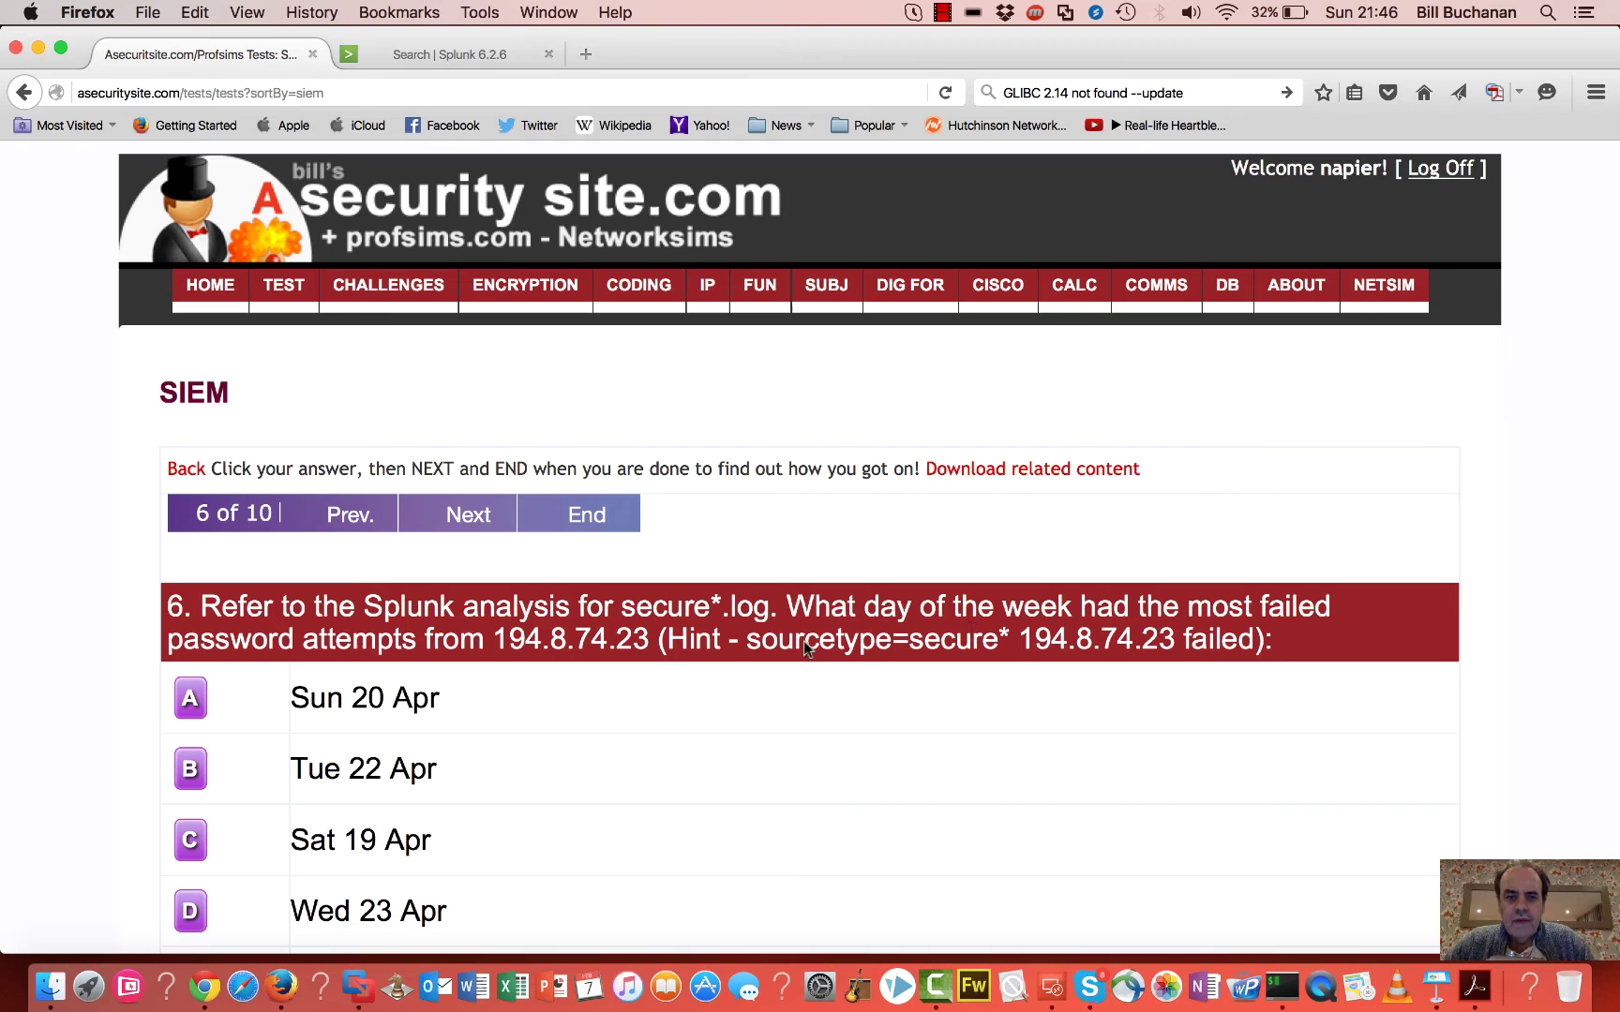
Step: Copy the hint sourcetype=secure* 194.8.74.23 failed from question 6 and run it as the new Splunk search
drag(1257, 638, 748, 640)
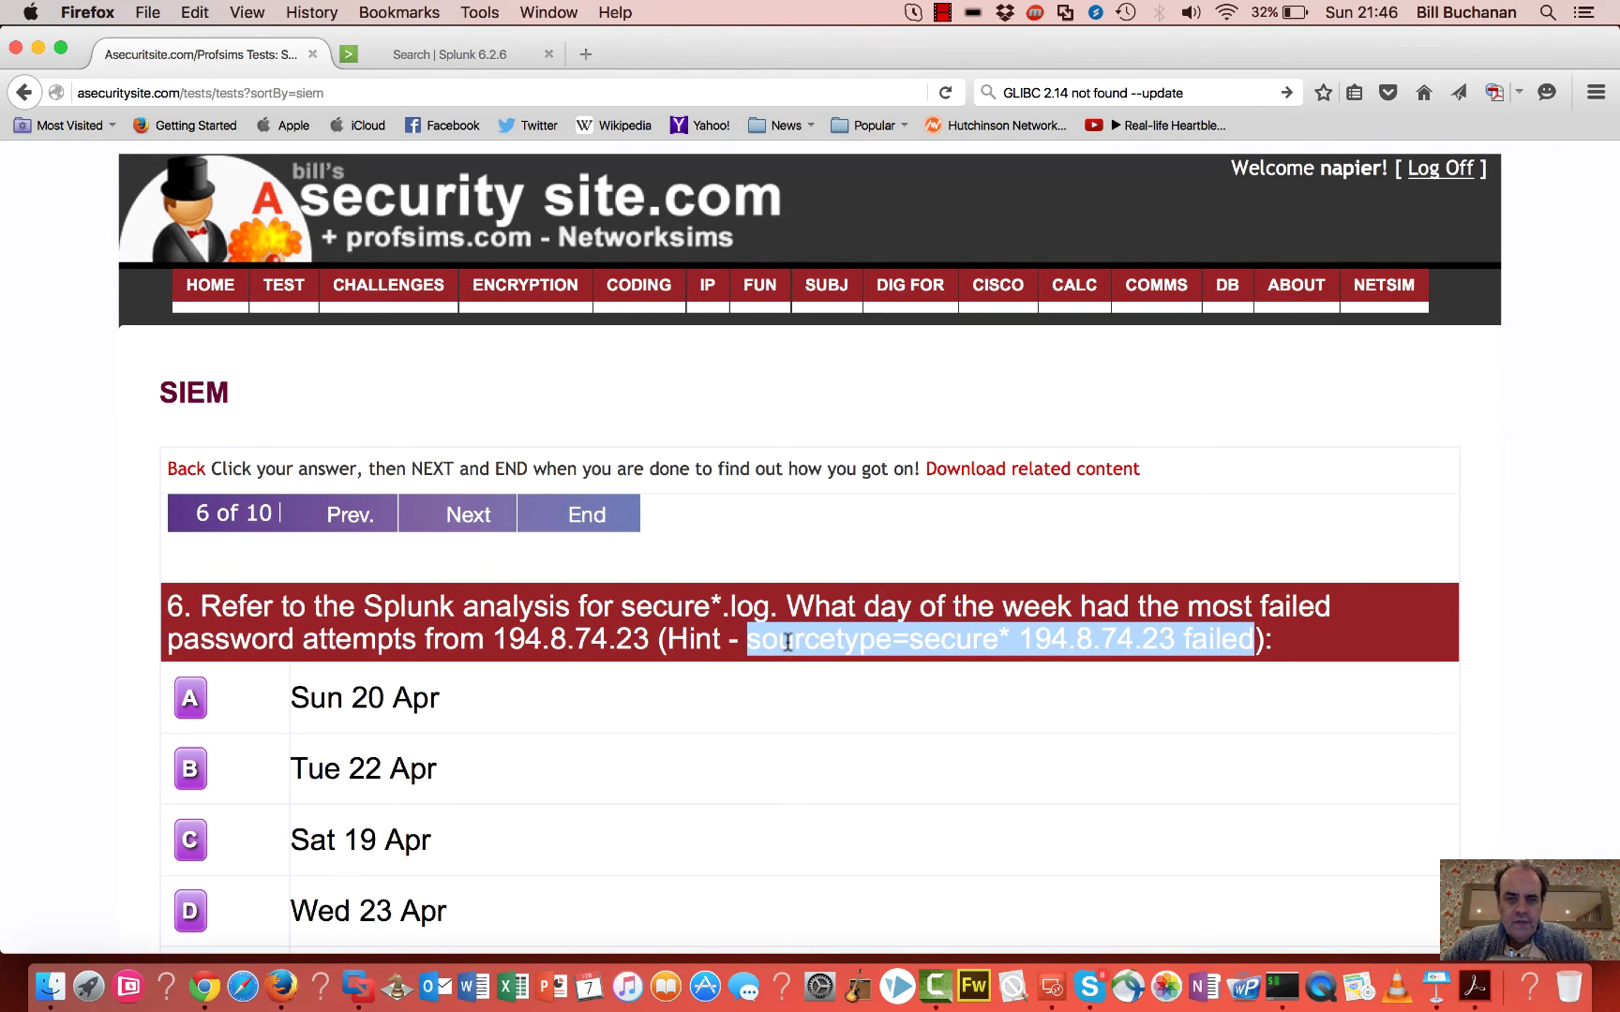
right_click(788, 641)
click(838, 654)
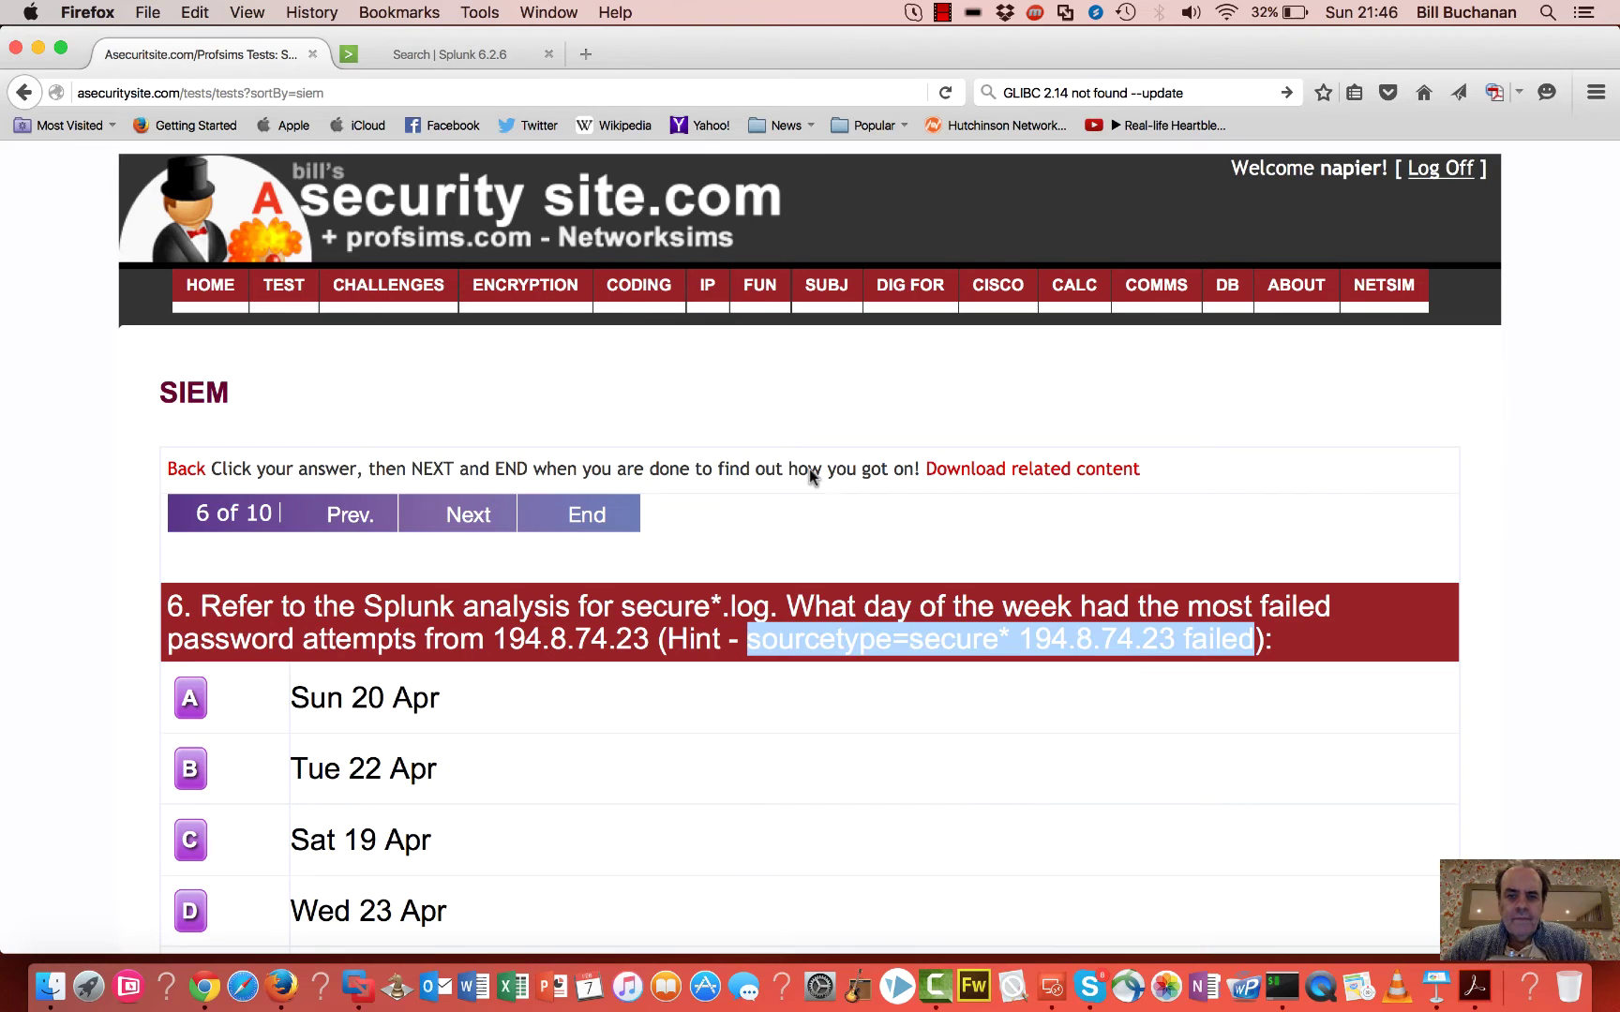
click(447, 54)
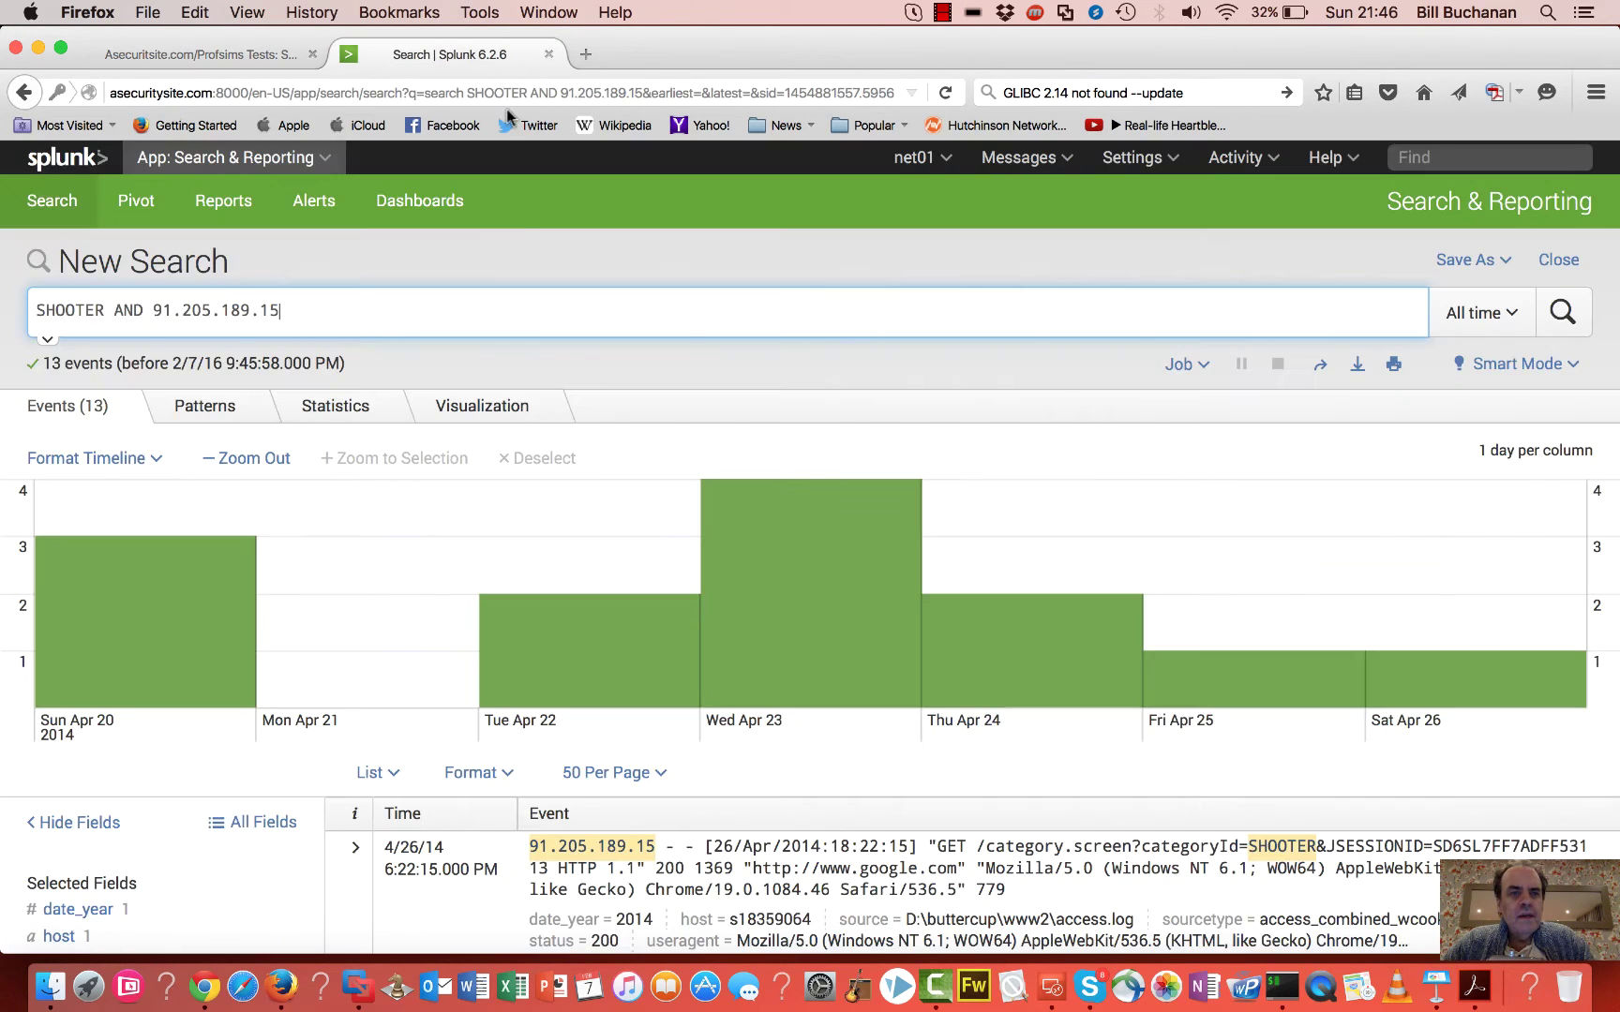
drag(402, 315, 34, 314)
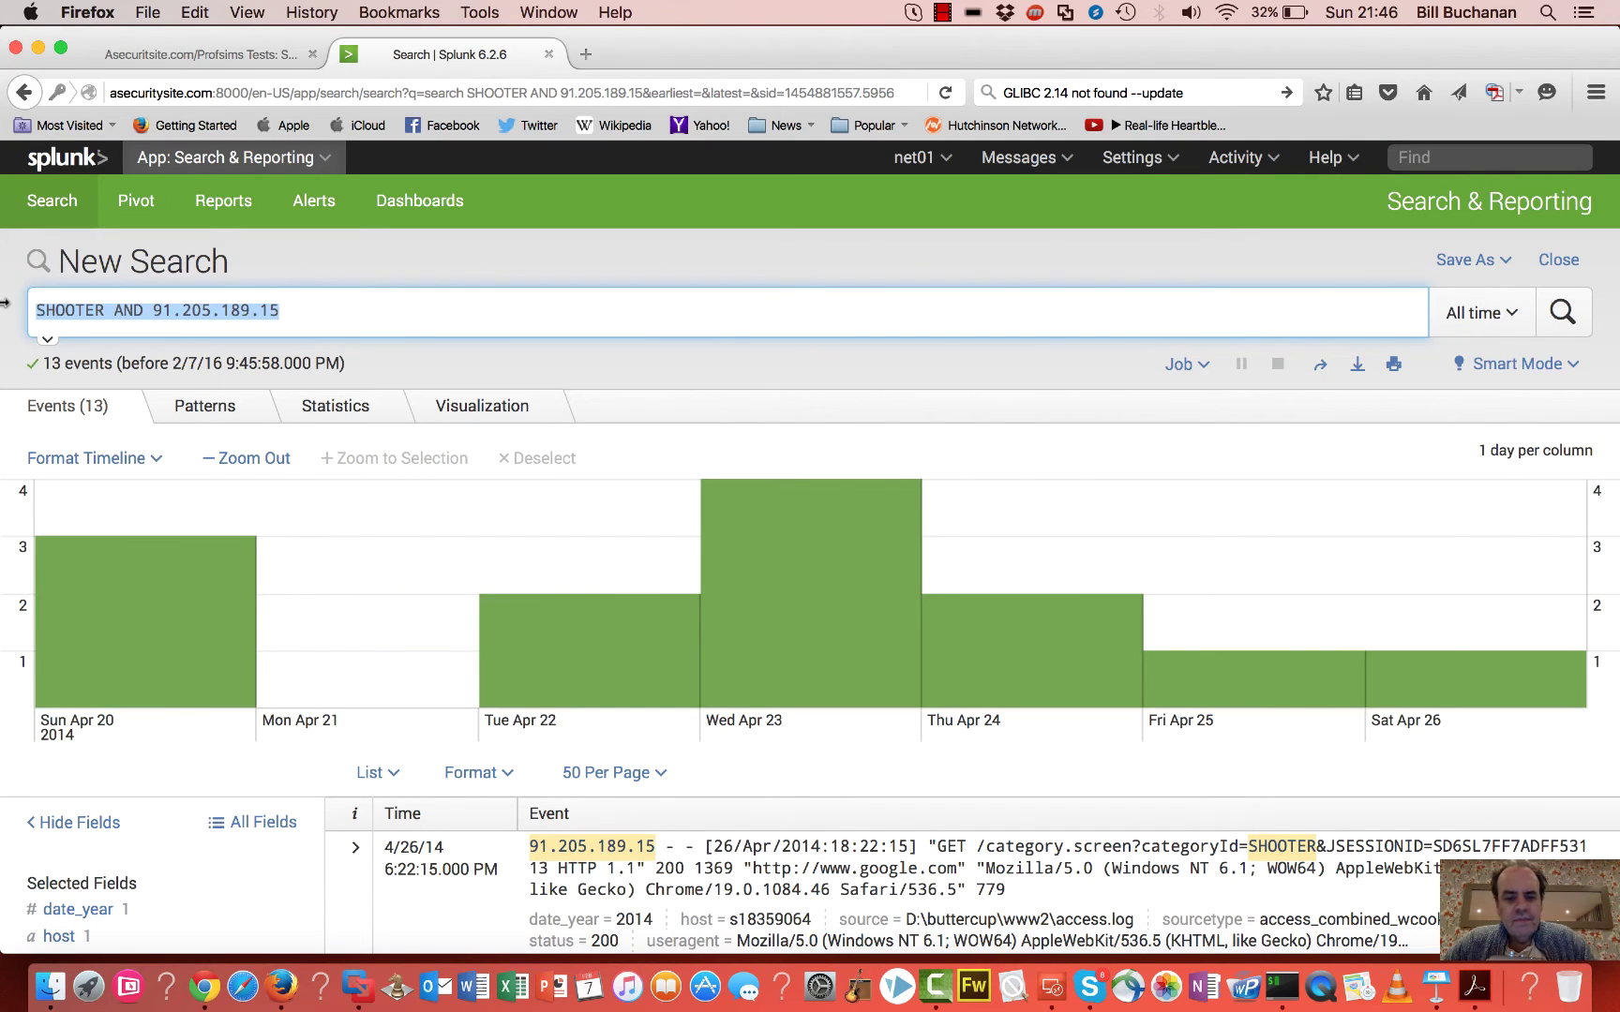
key(super+v)
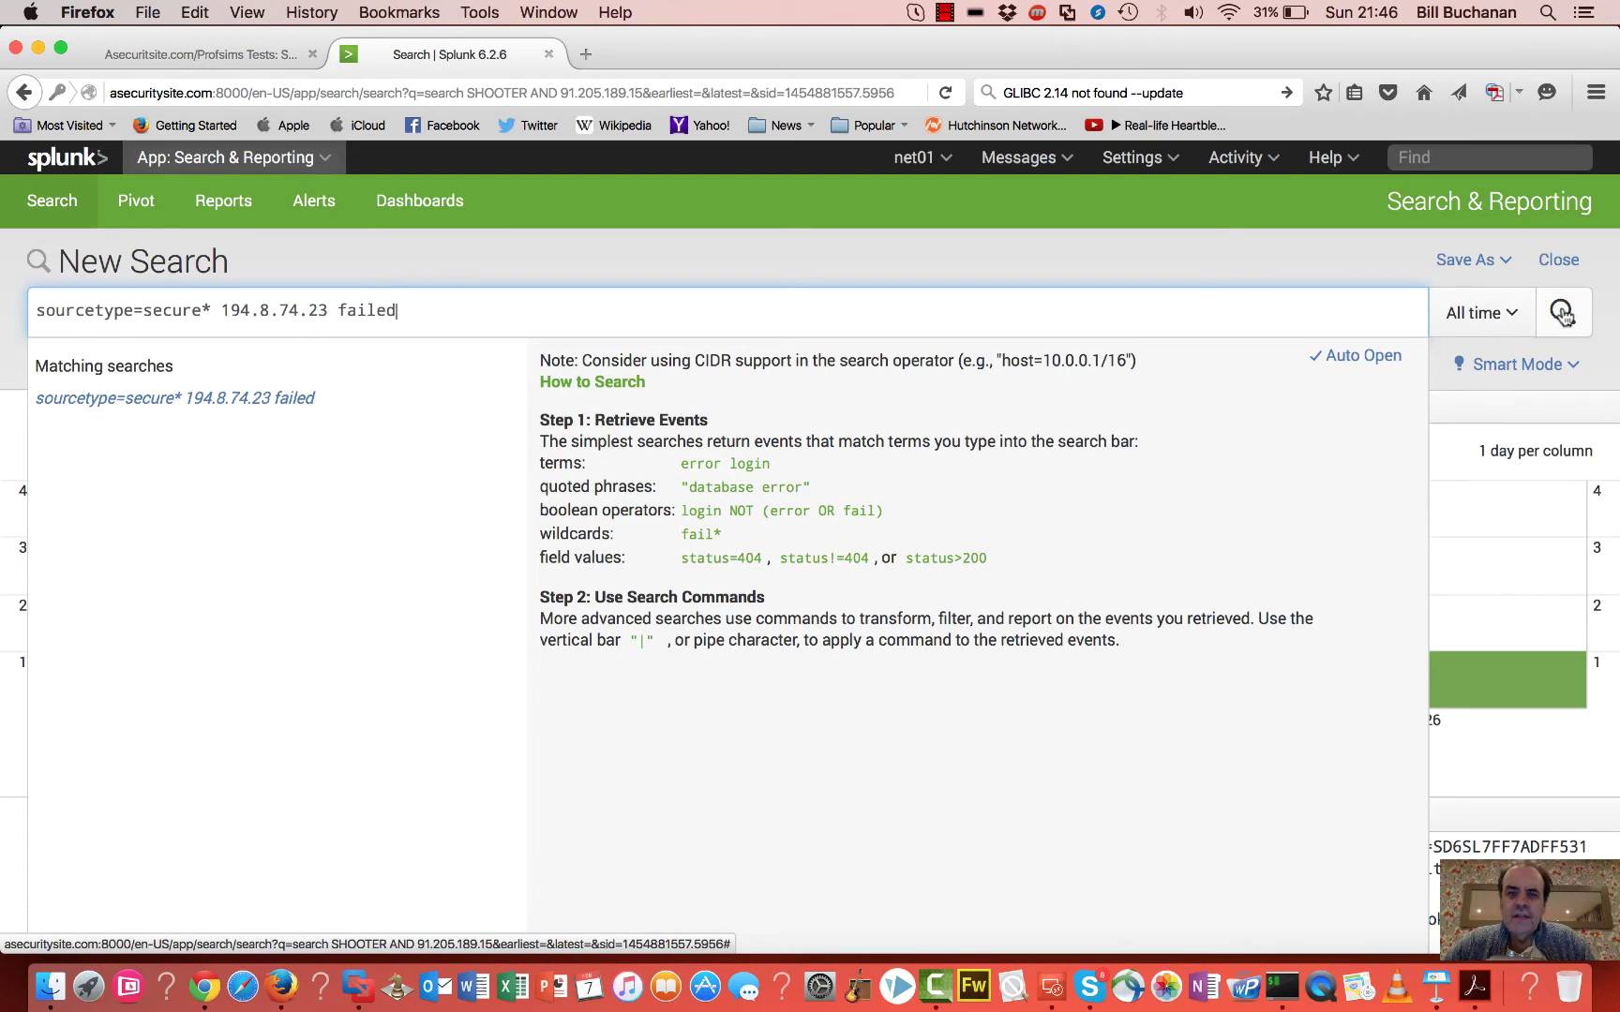
click(1563, 316)
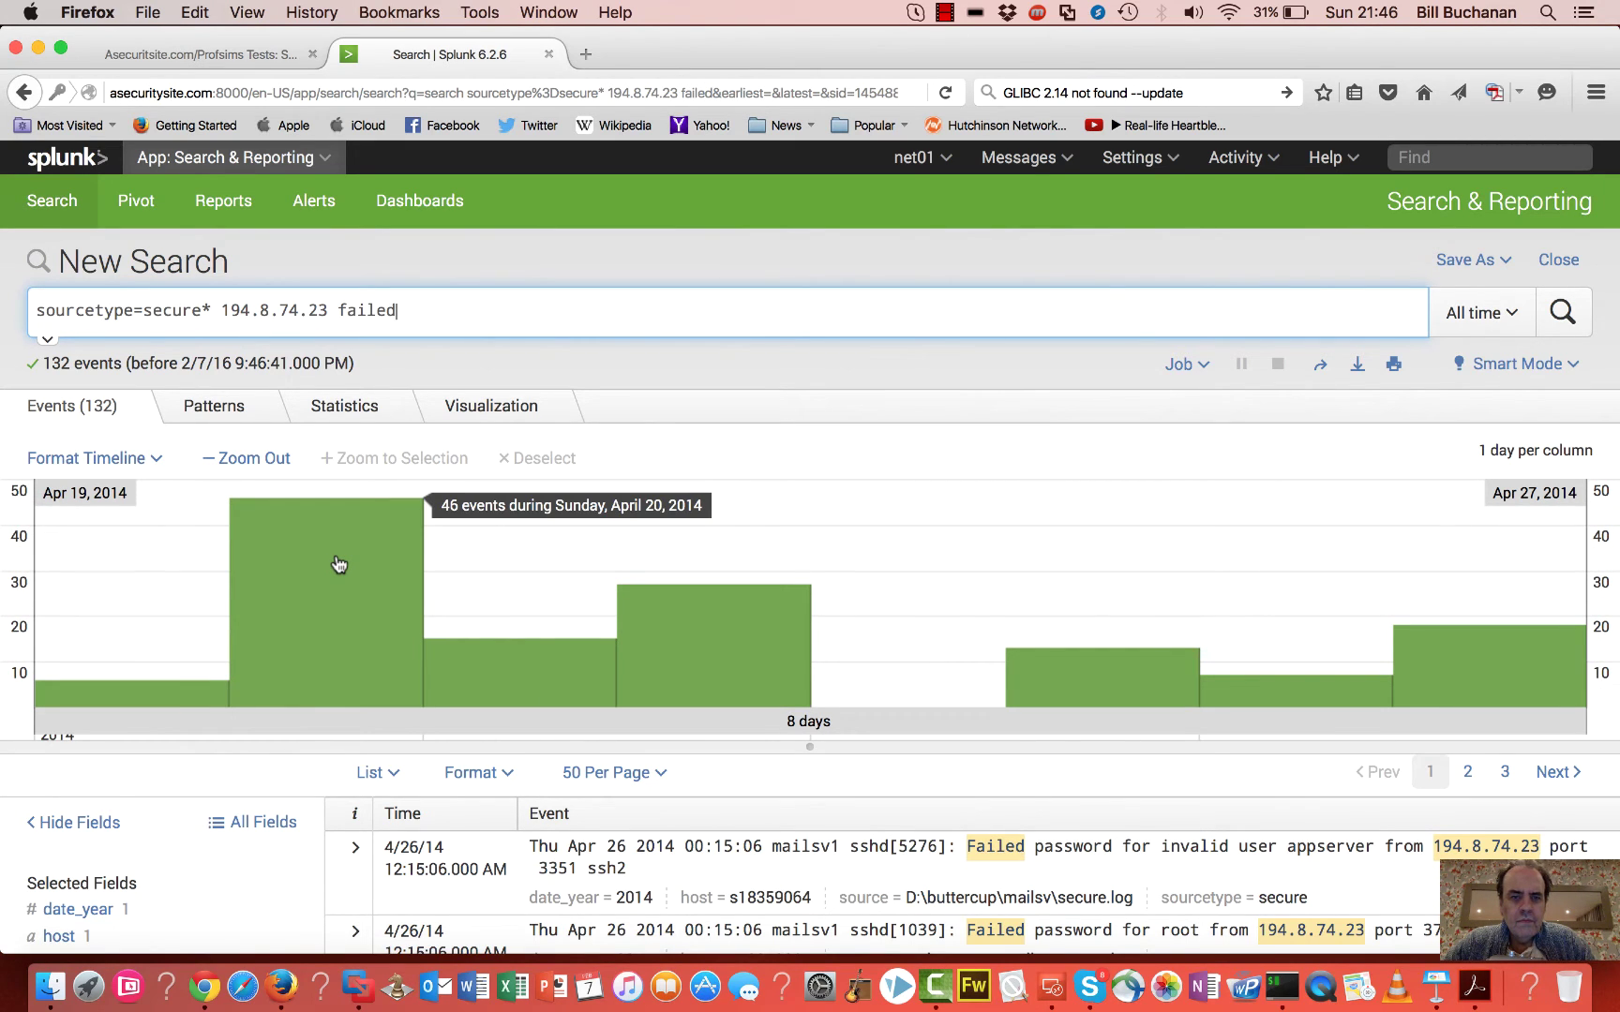
Step: Return to the quiz, answer question 6 with Sun 20 Apr and advance to question 7
click(361, 319)
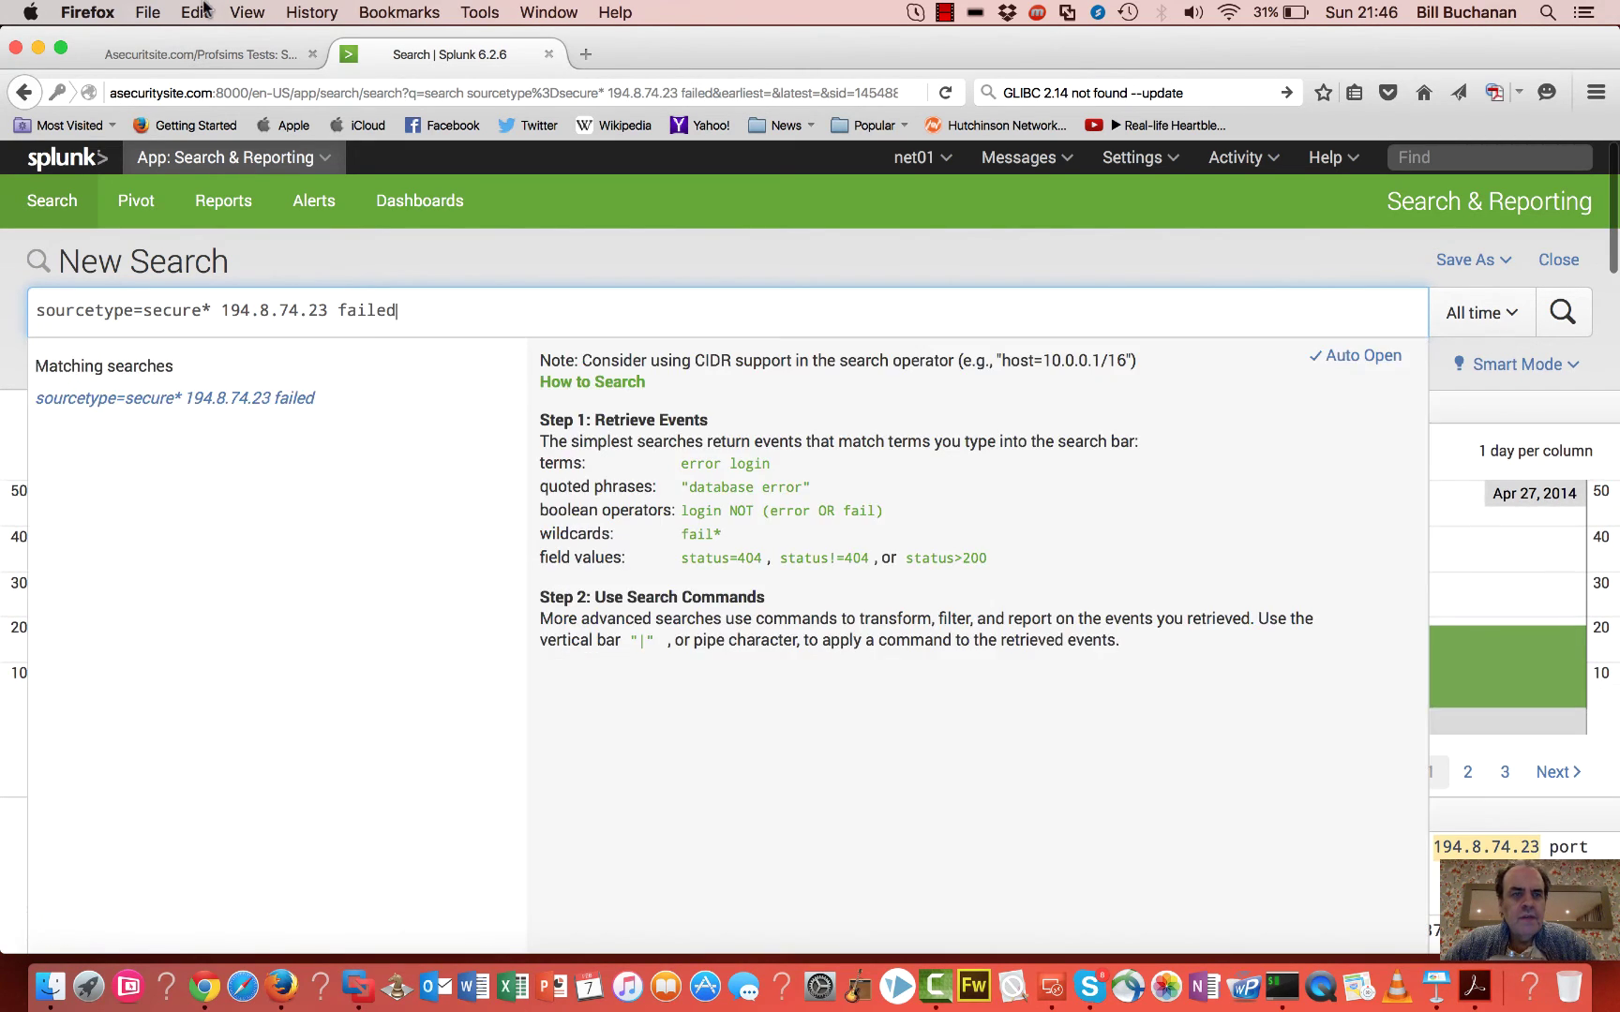
click(223, 53)
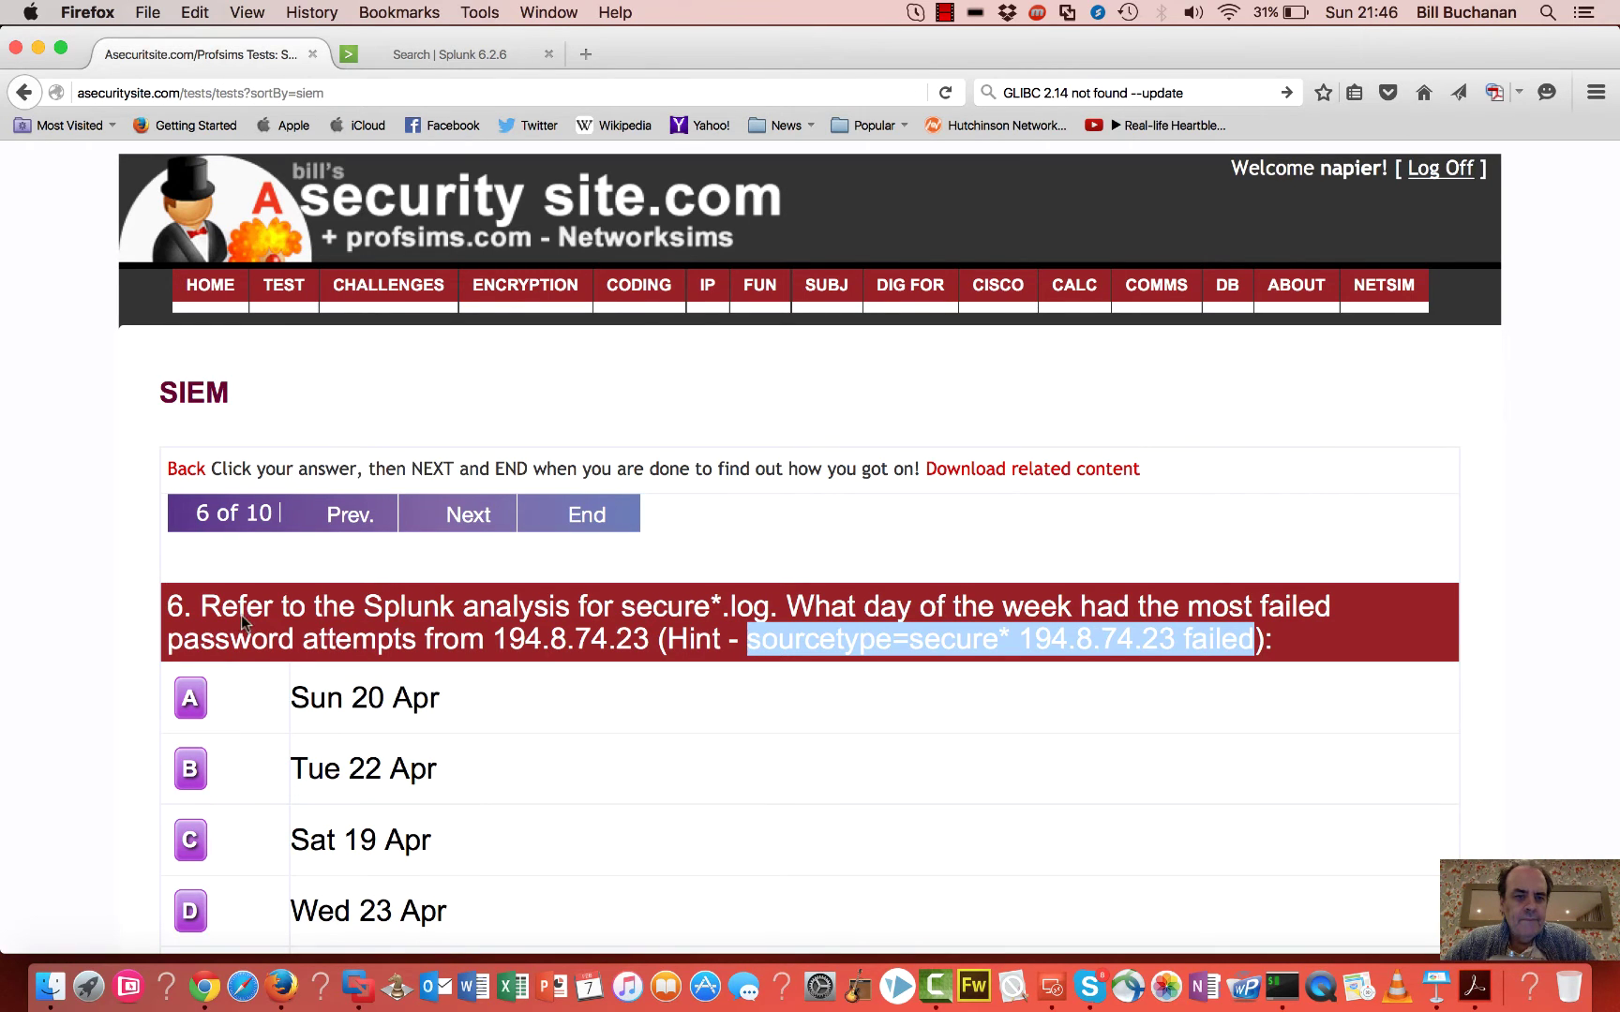
click(366, 698)
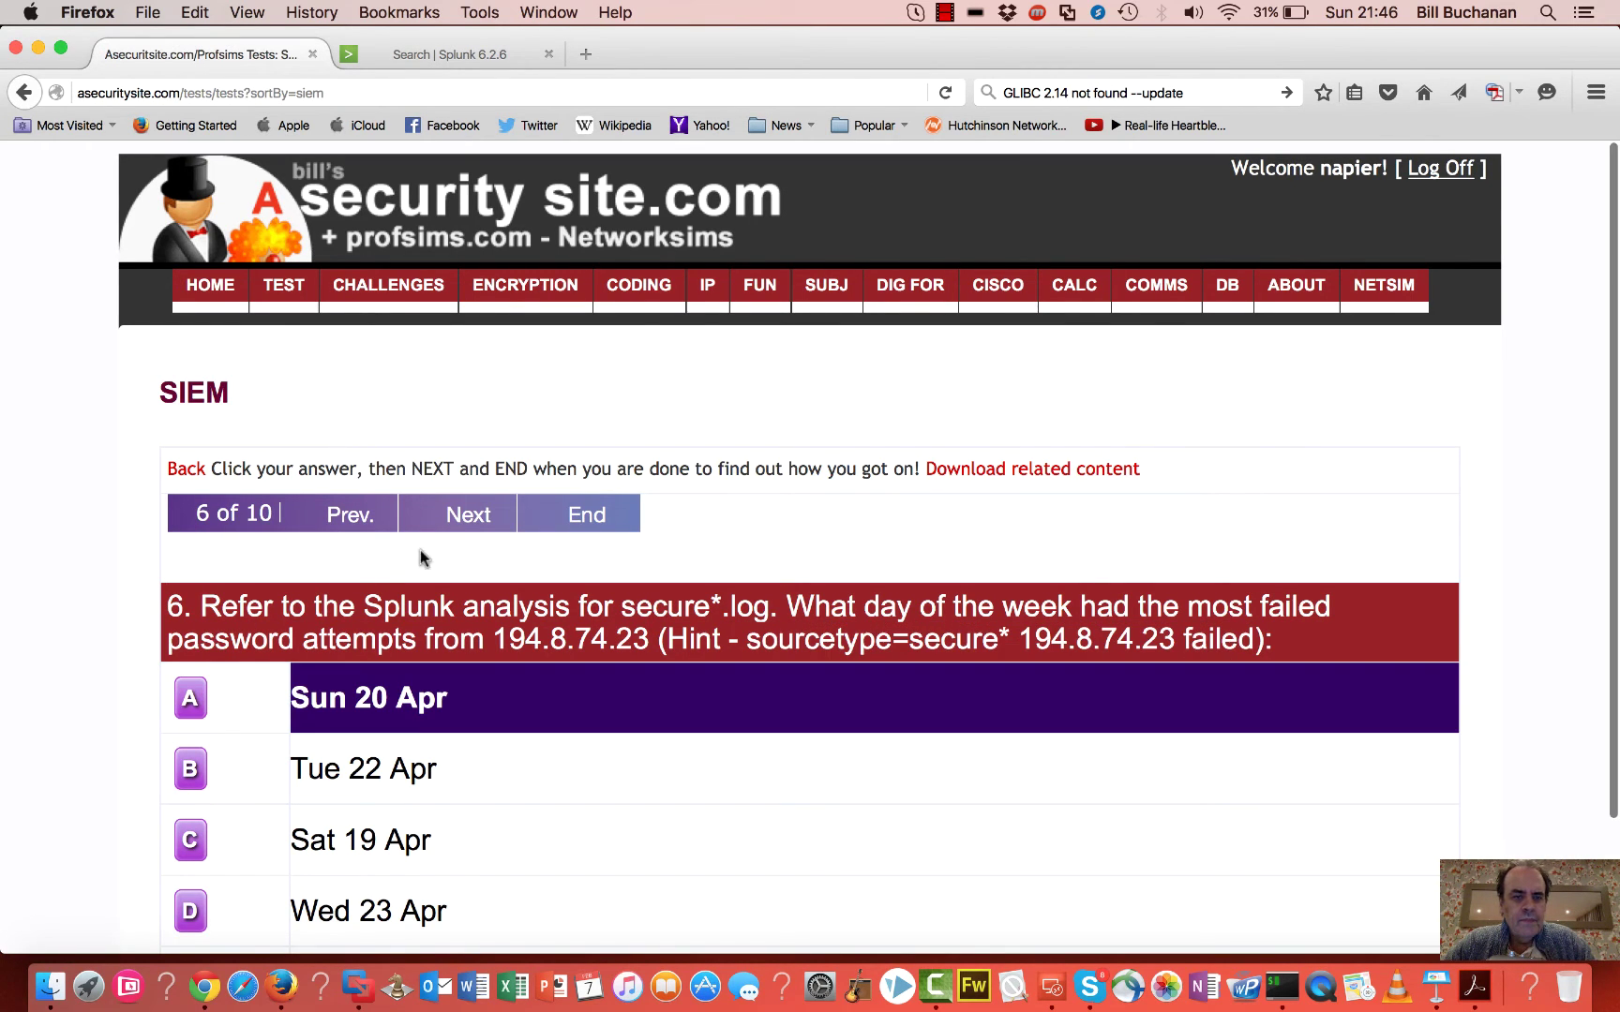
click(469, 517)
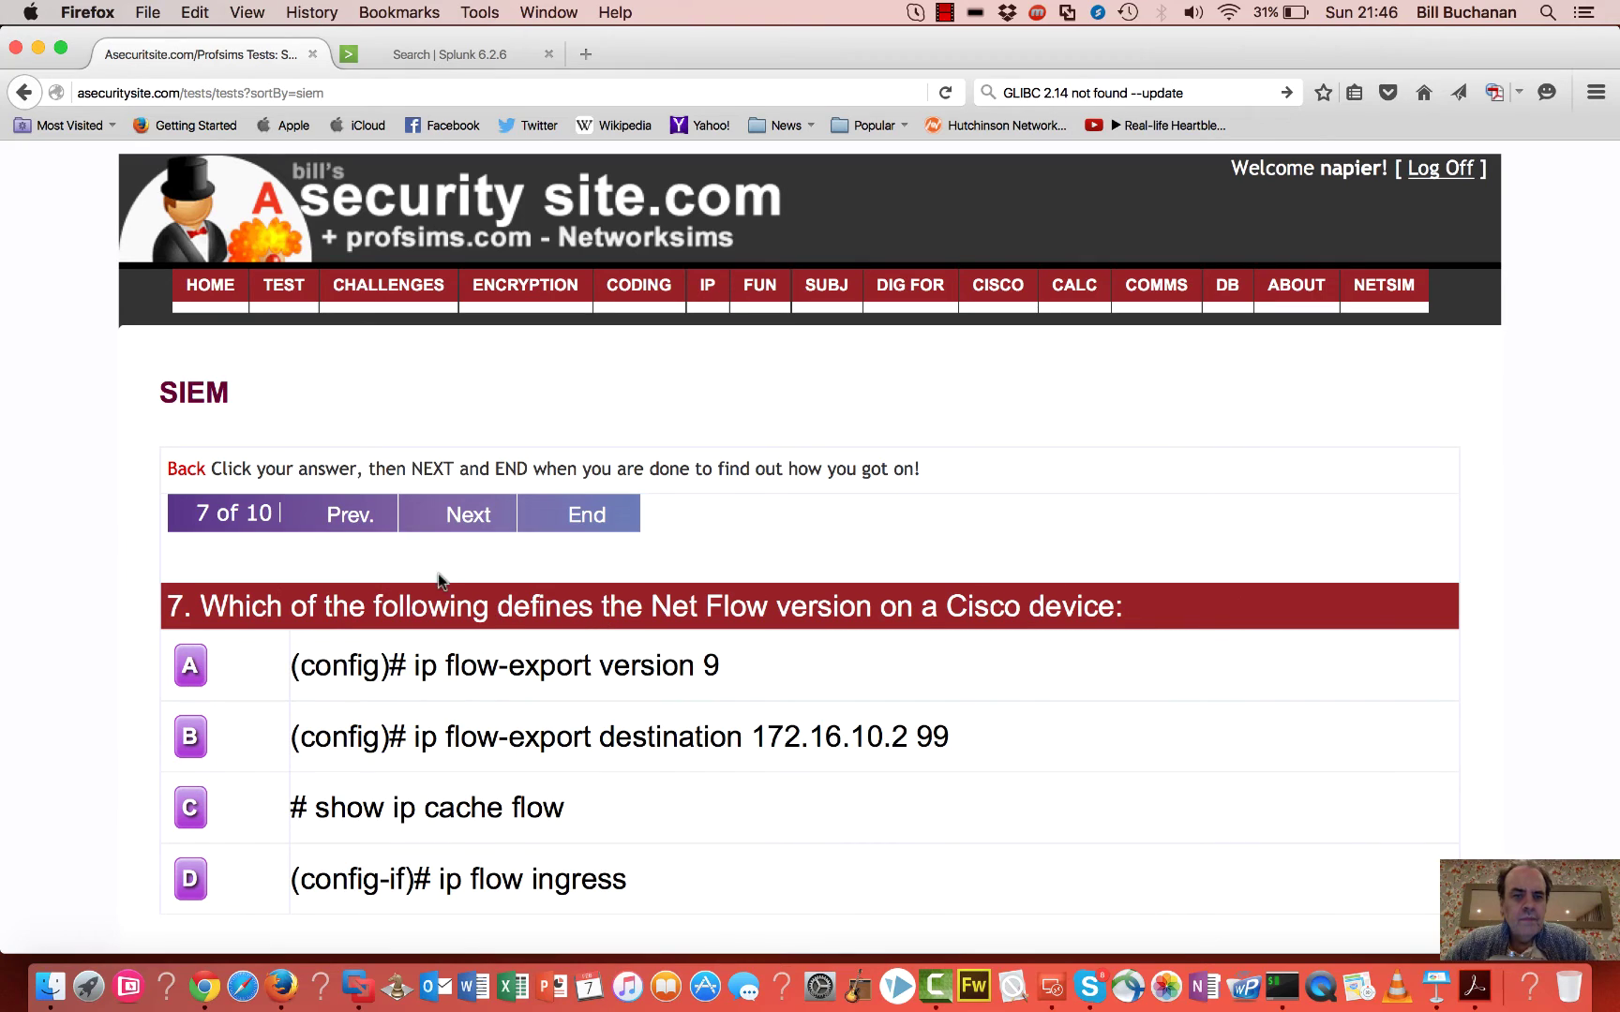
Step: Skip to question 8, copy its hint sourcetype=access* status=200 action=purchase and run it as the new Splunk search
click(476, 518)
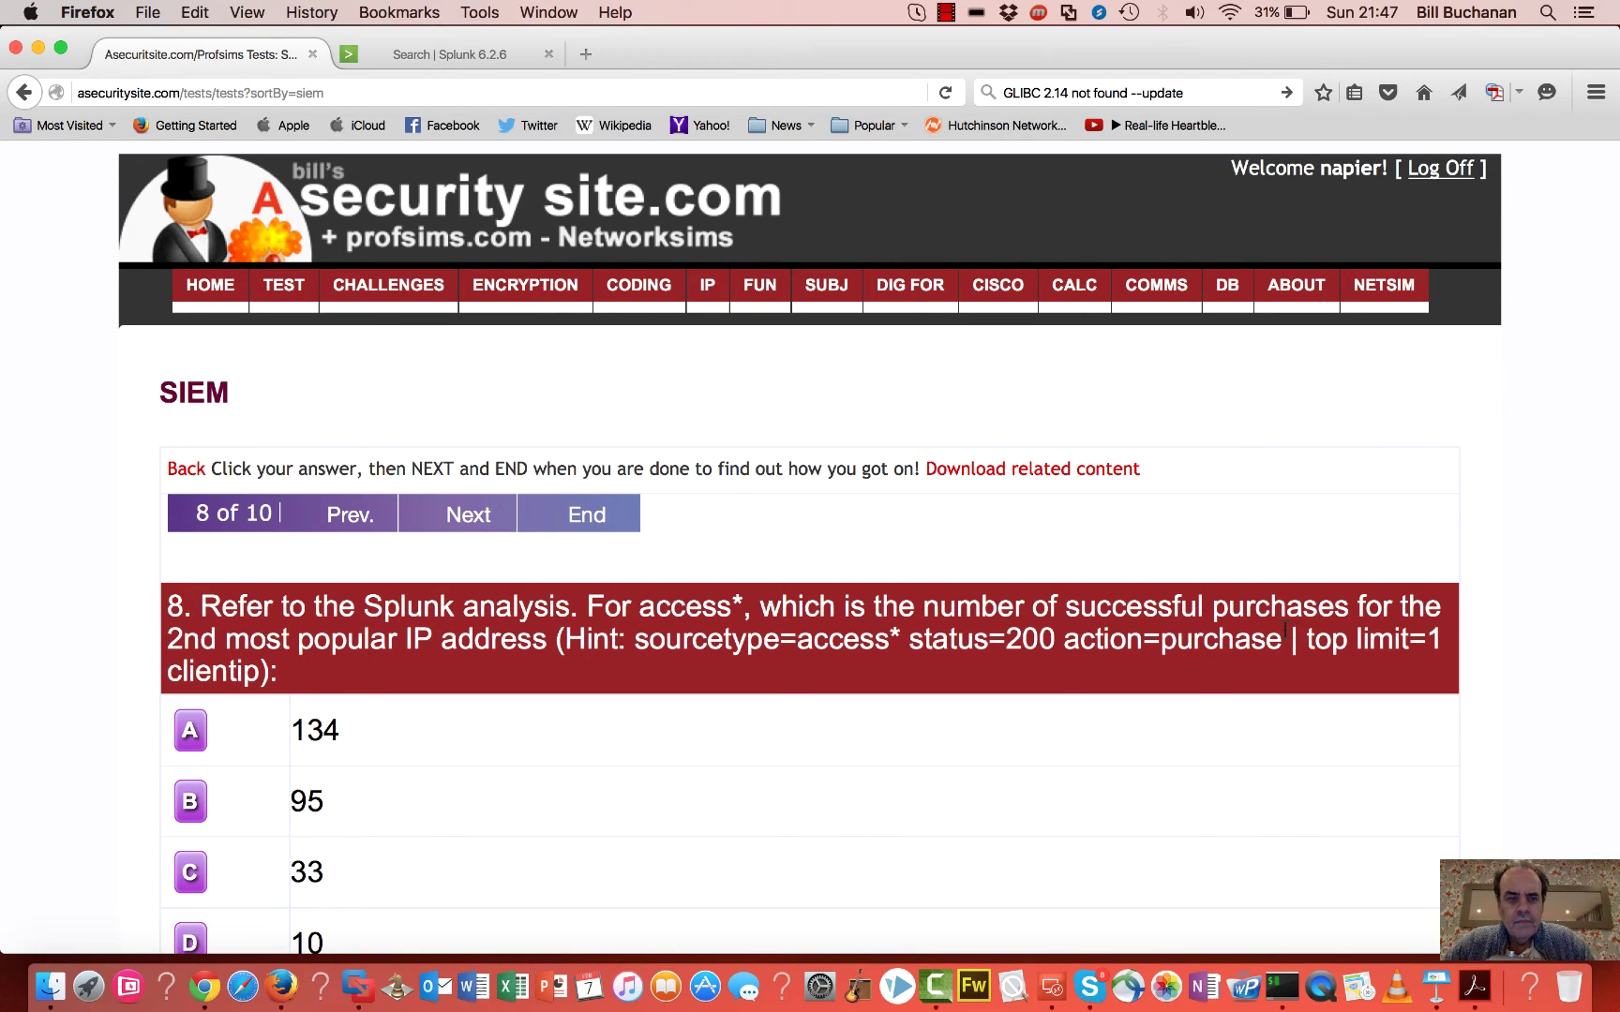
drag(1282, 641, 637, 629)
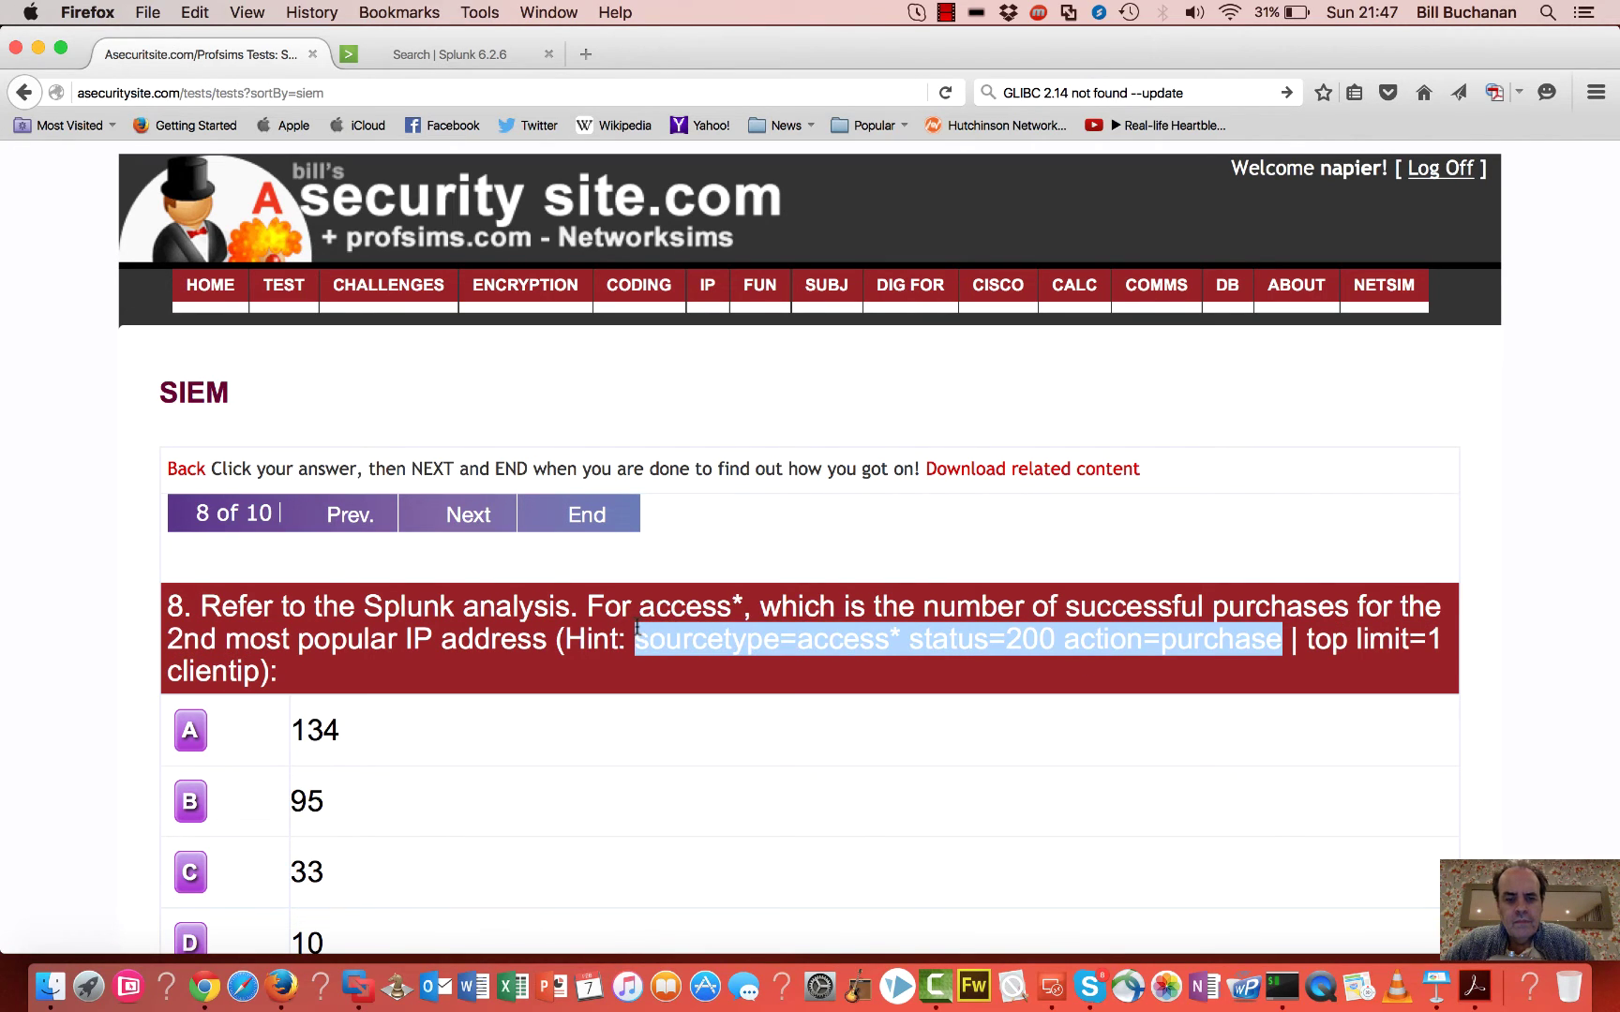
key(super+c)
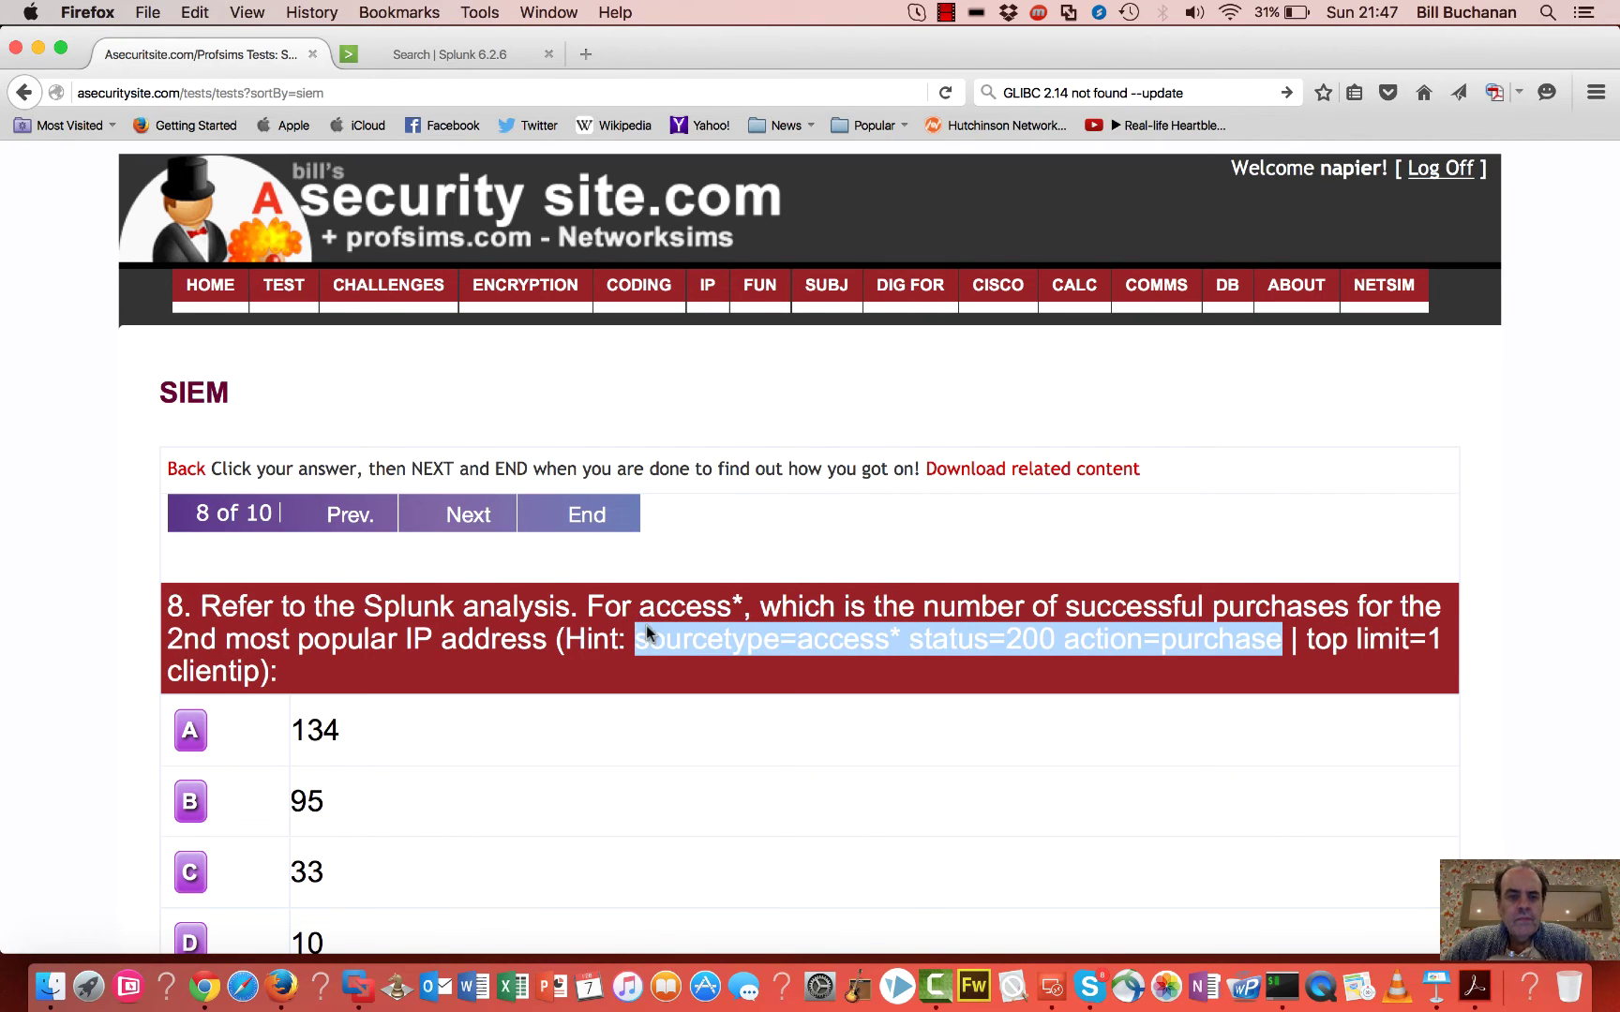
click(464, 53)
click(403, 312)
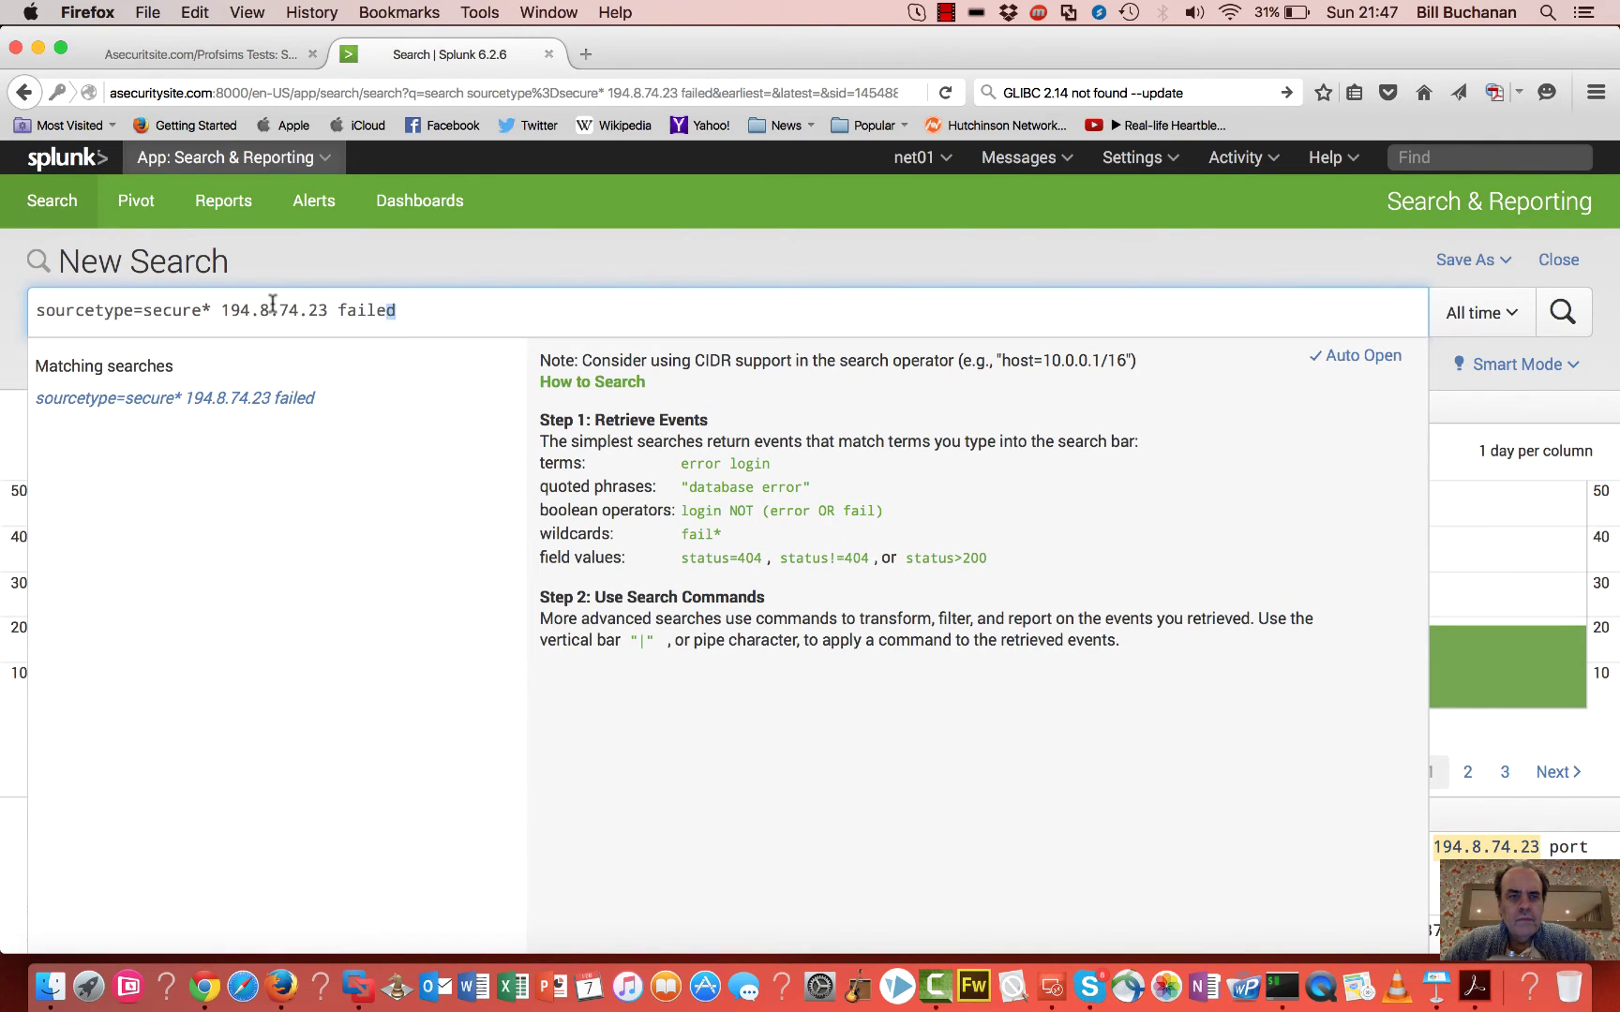
key(super+a)
key(super+v)
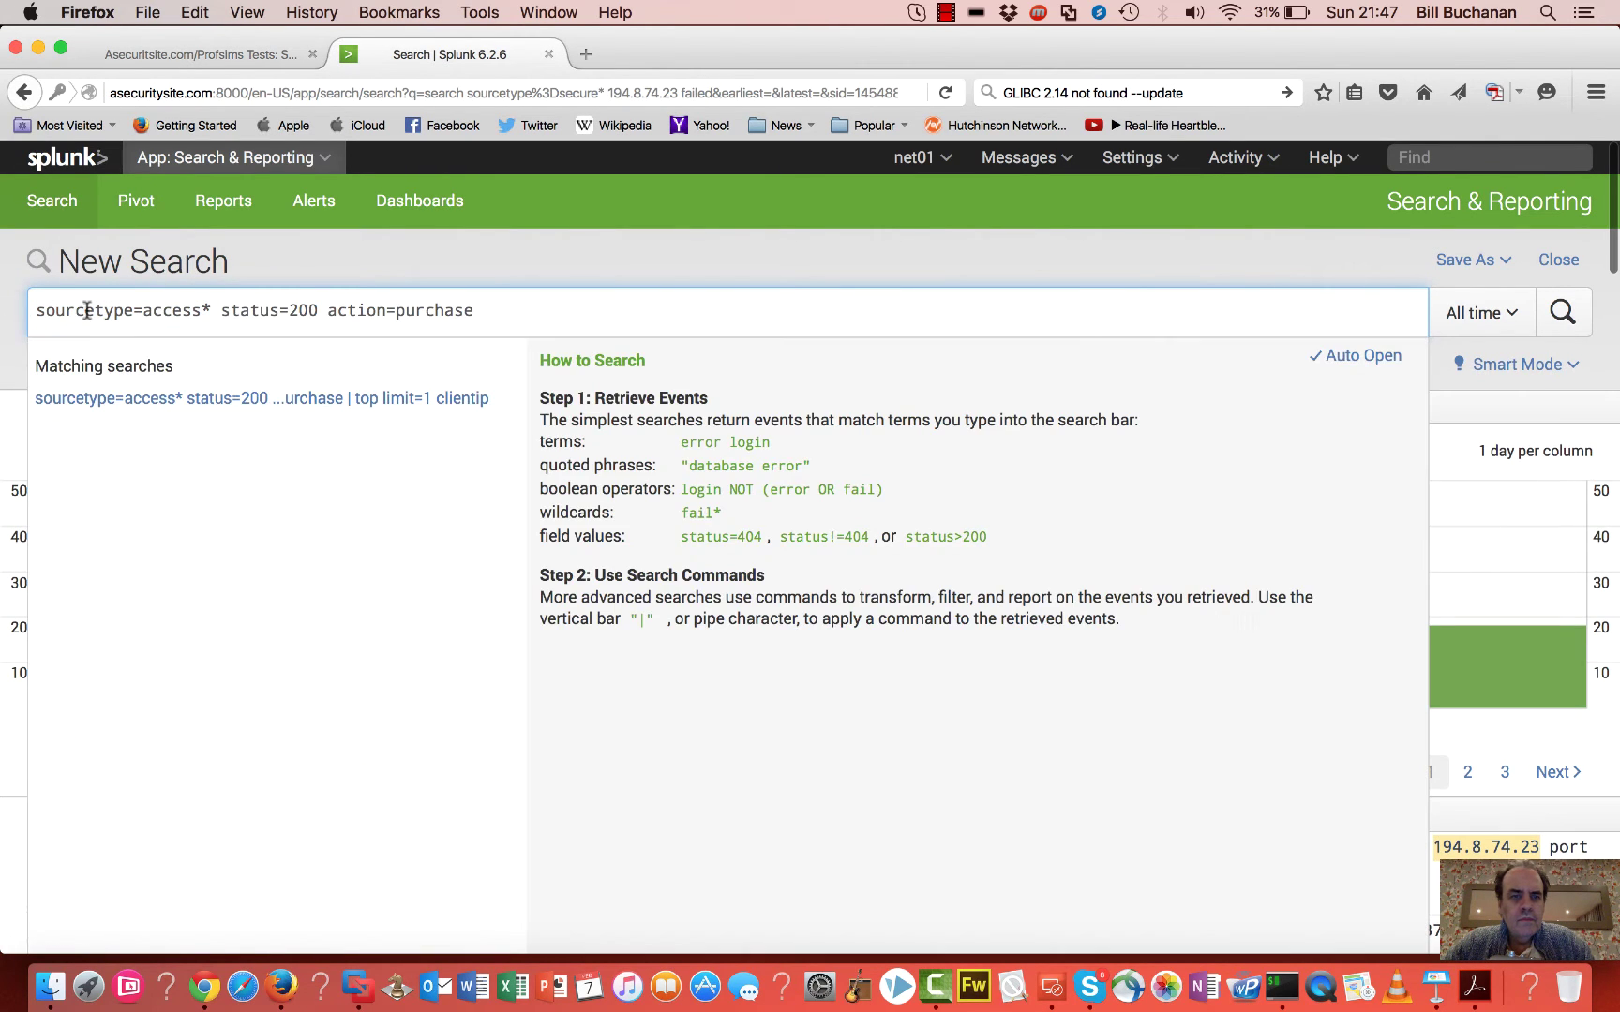
key(Return)
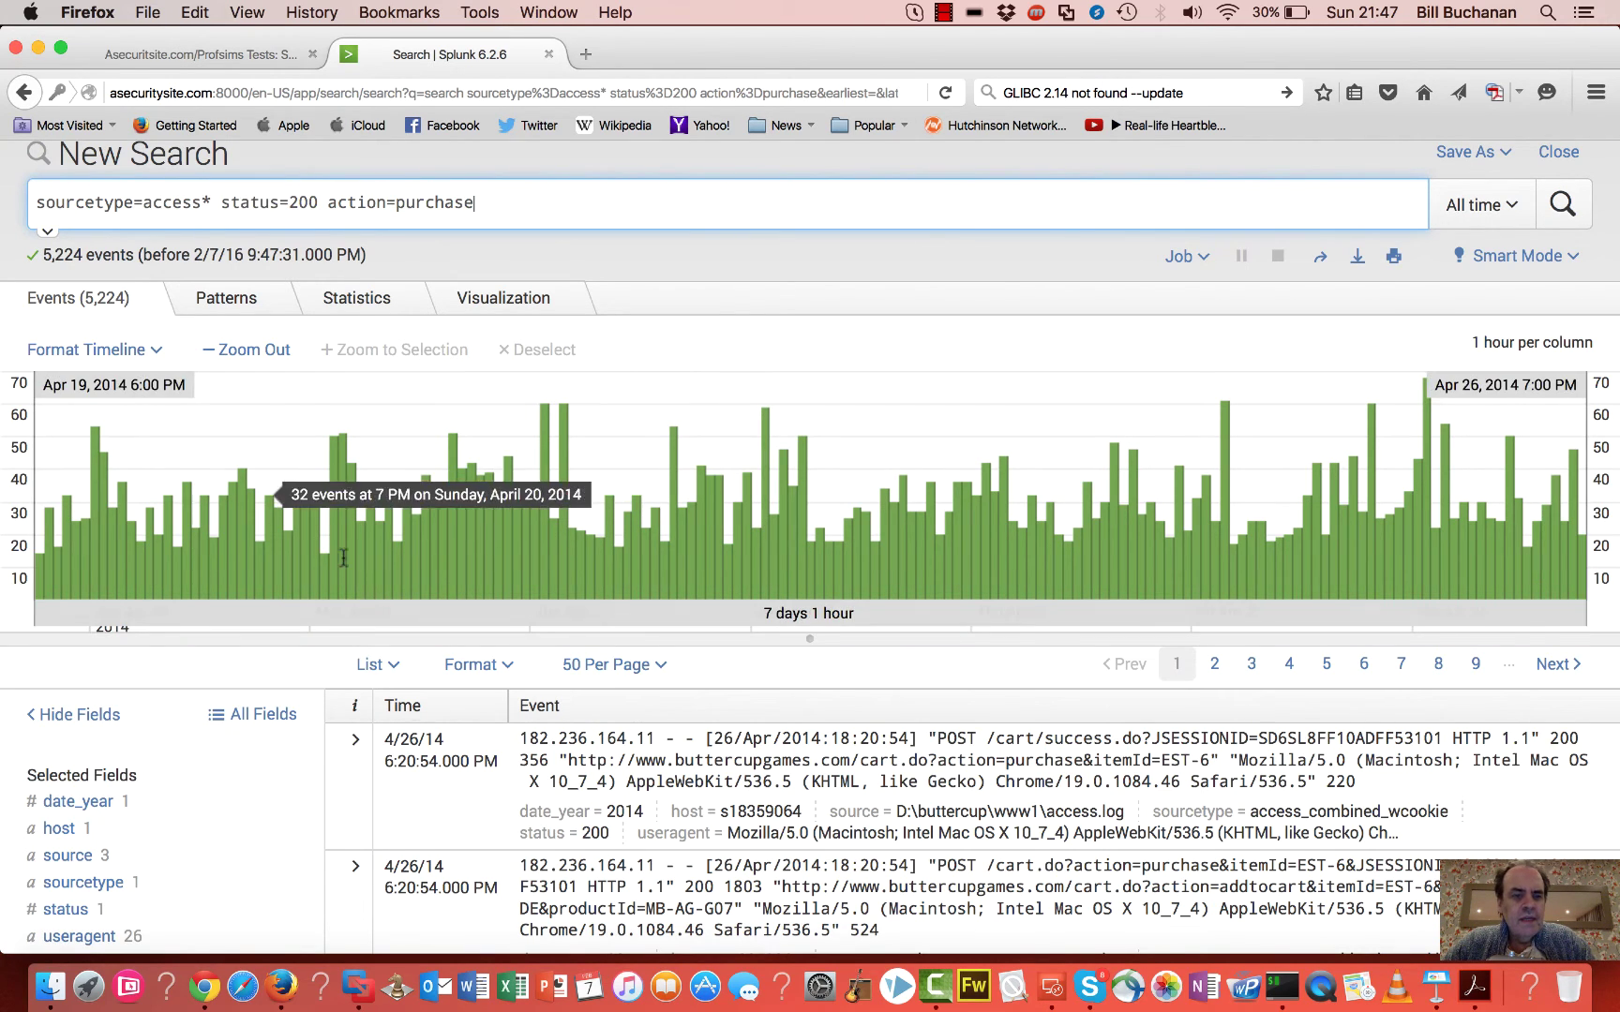
Step: Expand the first purchase event and examine the top 10 values of its clientip field
click(357, 747)
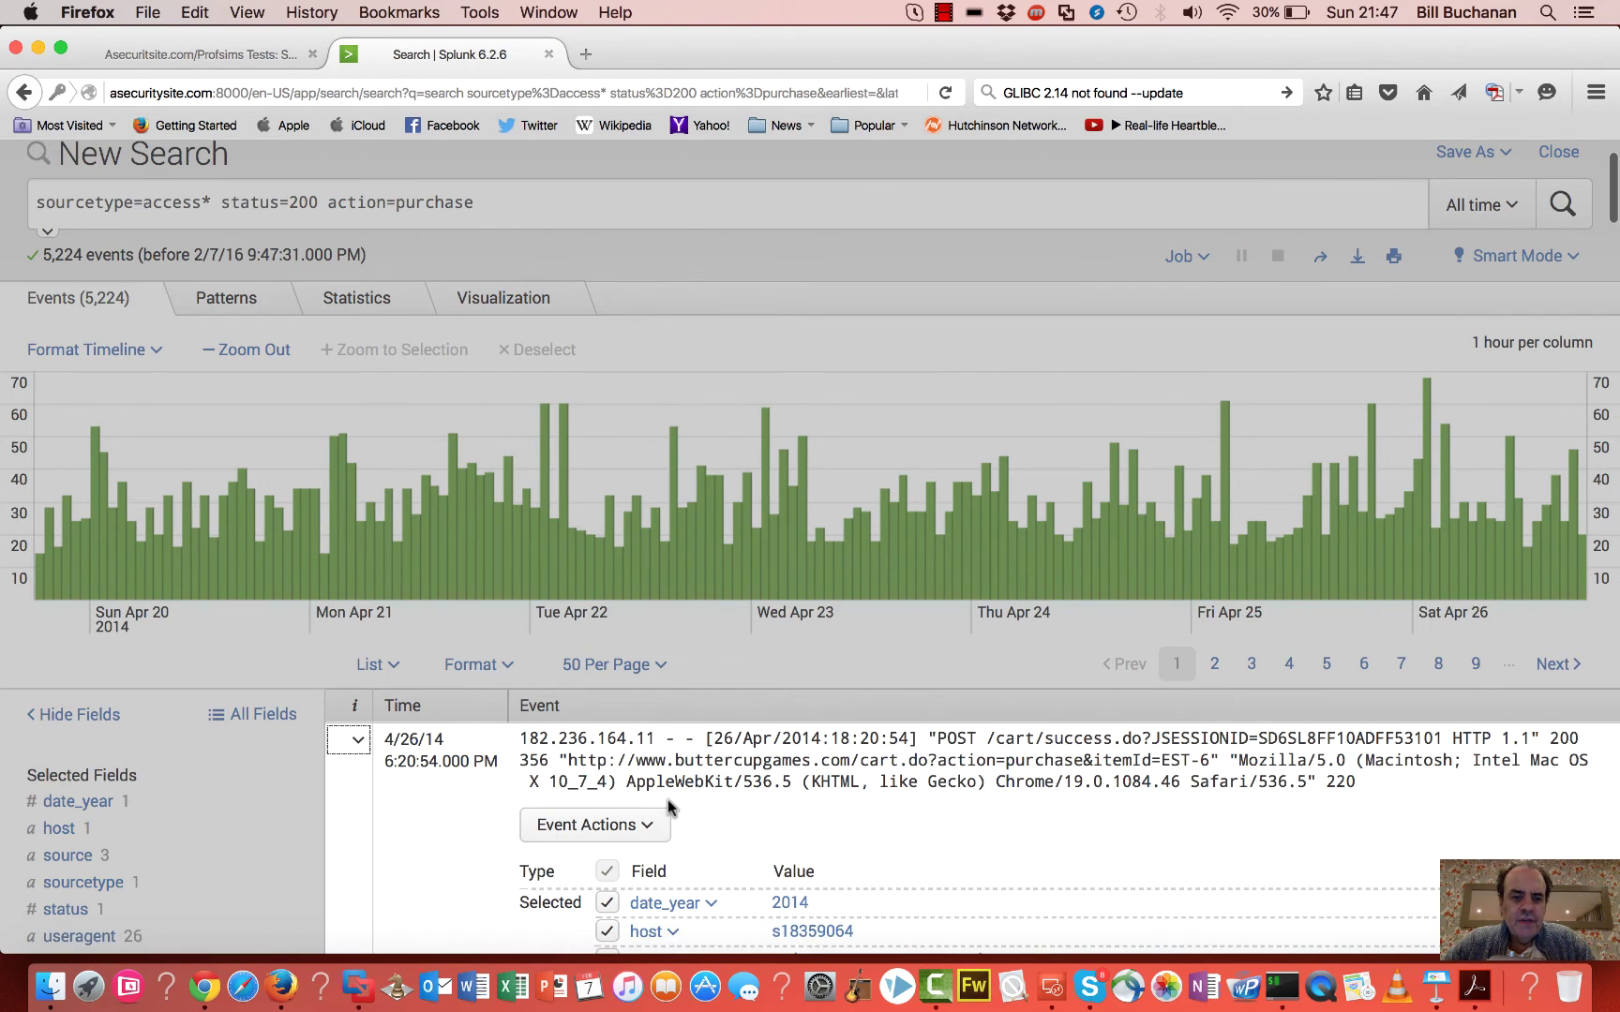
scroll(667, 806, down, 5)
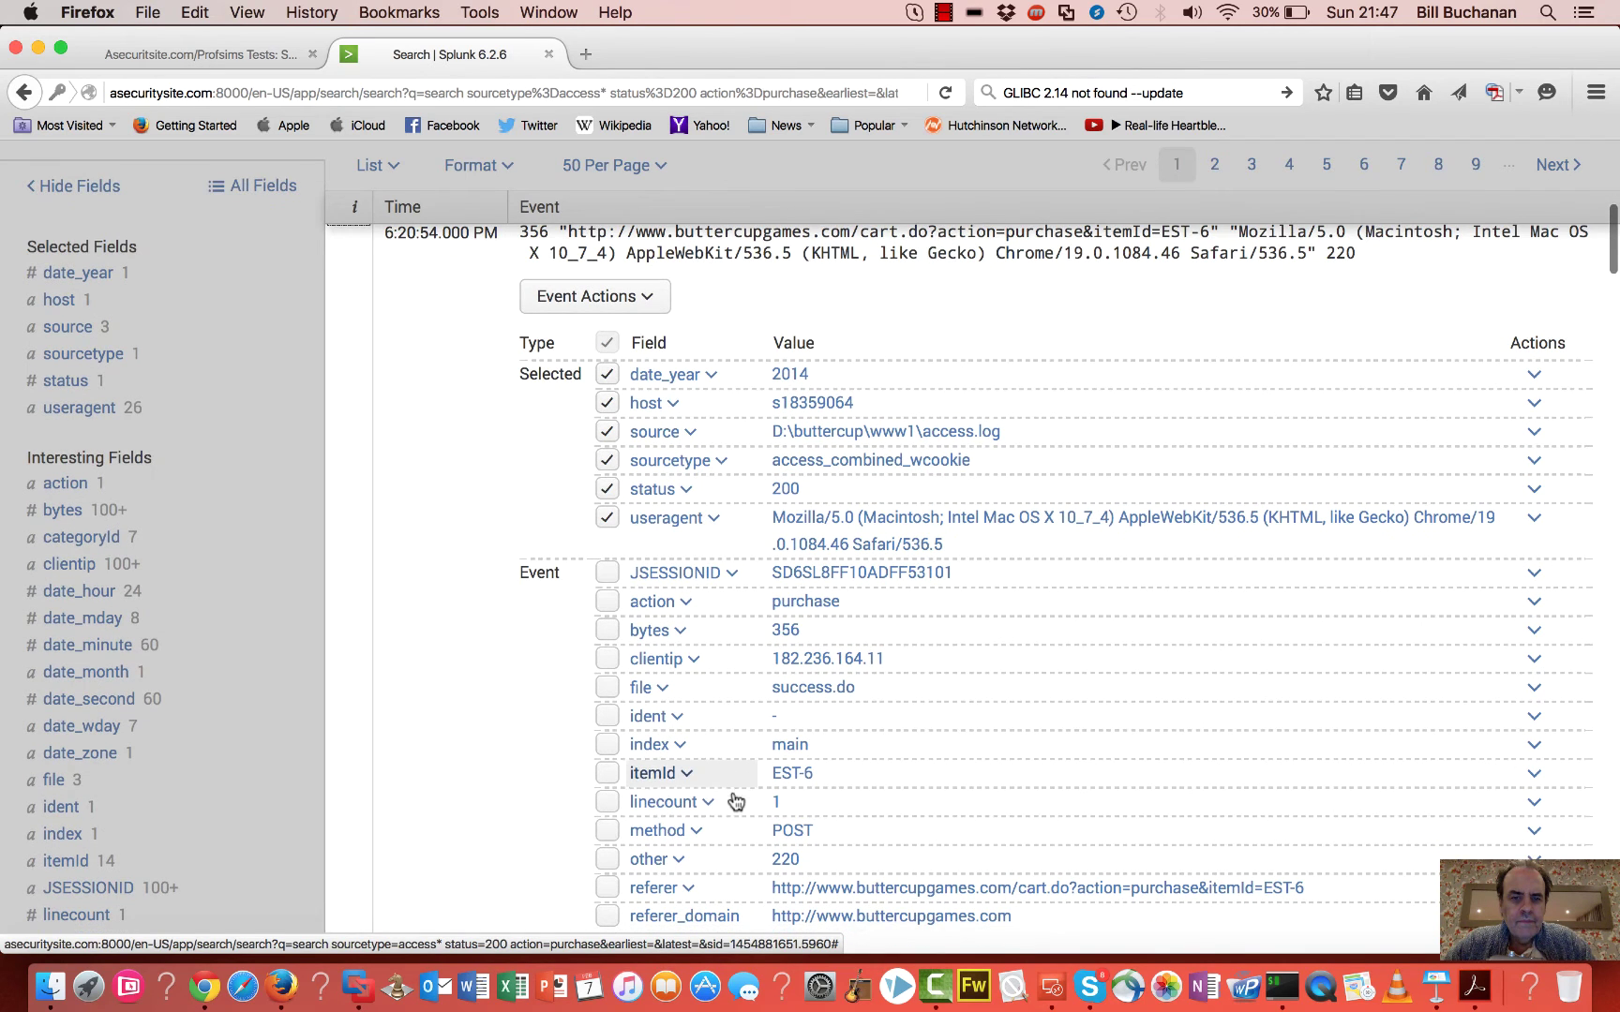
click(694, 661)
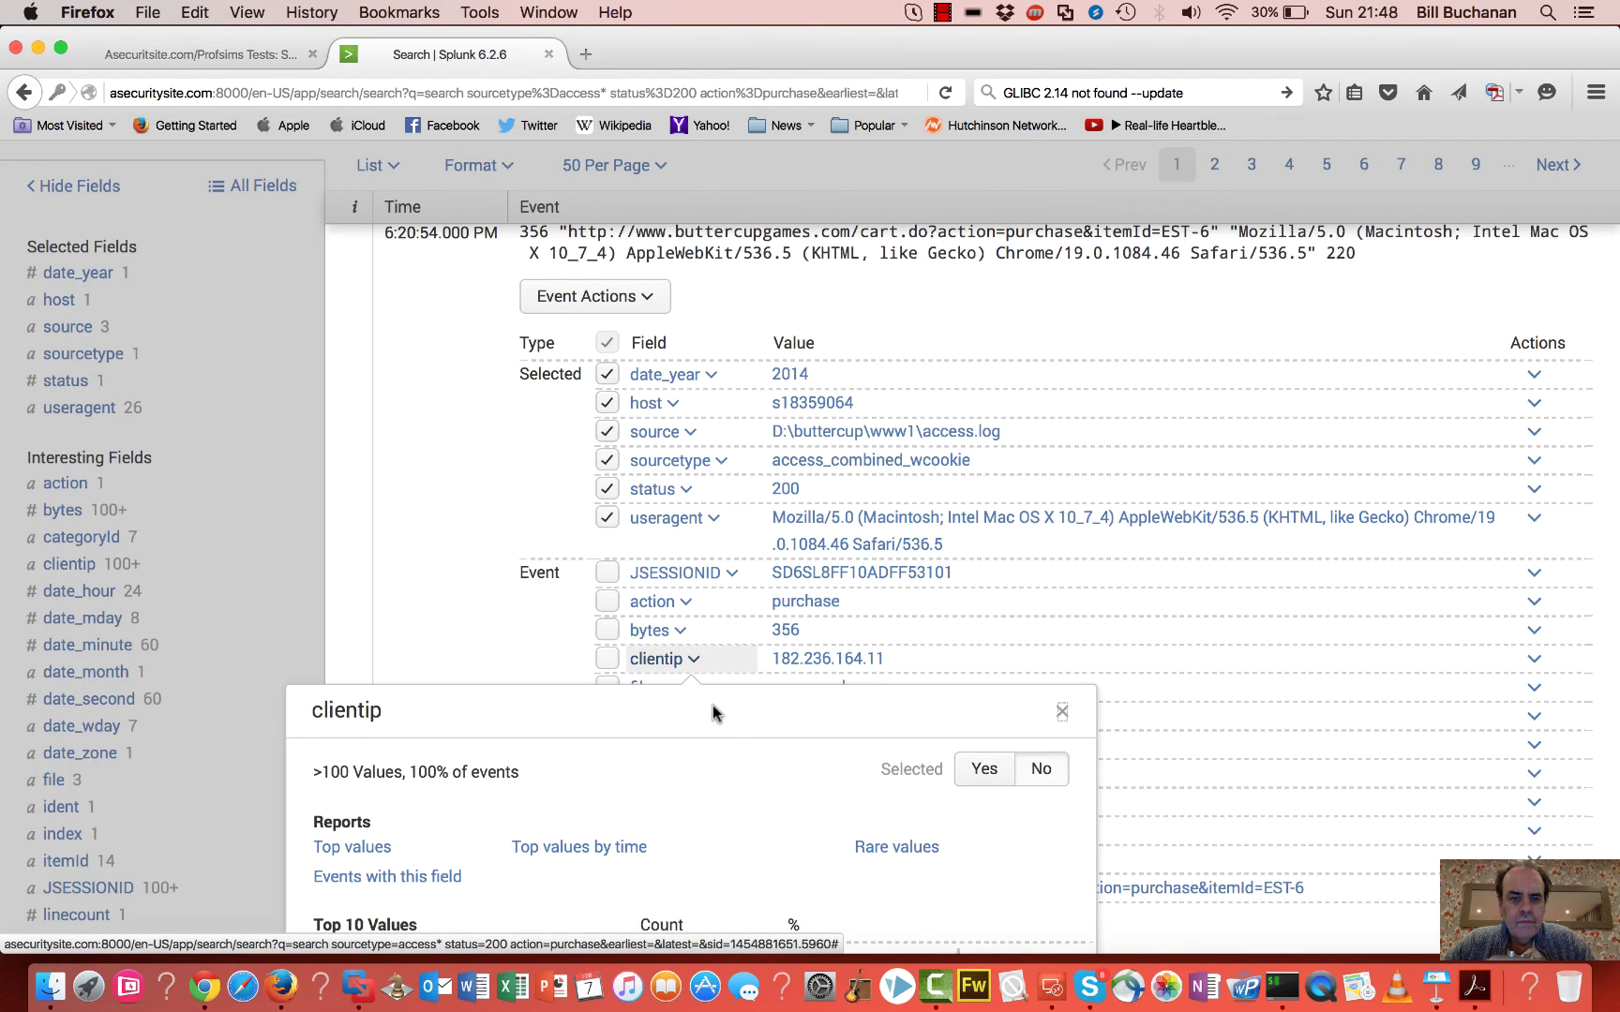
scroll(731, 744, down, 4)
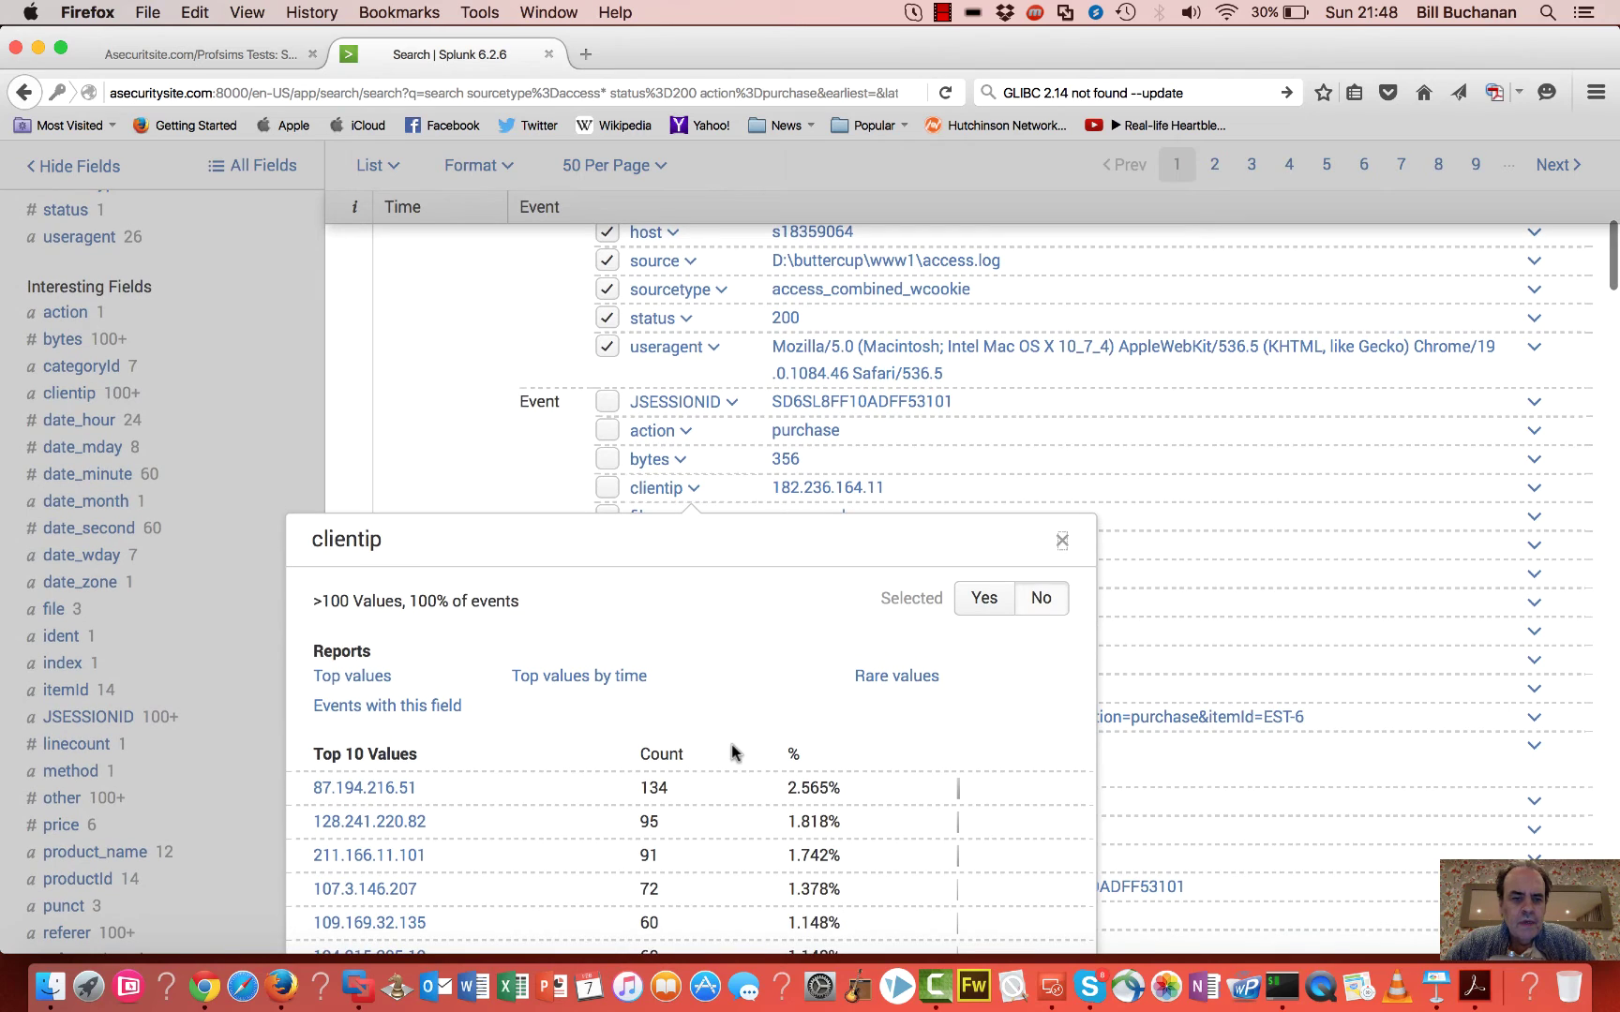
scroll(732, 745, down, 2)
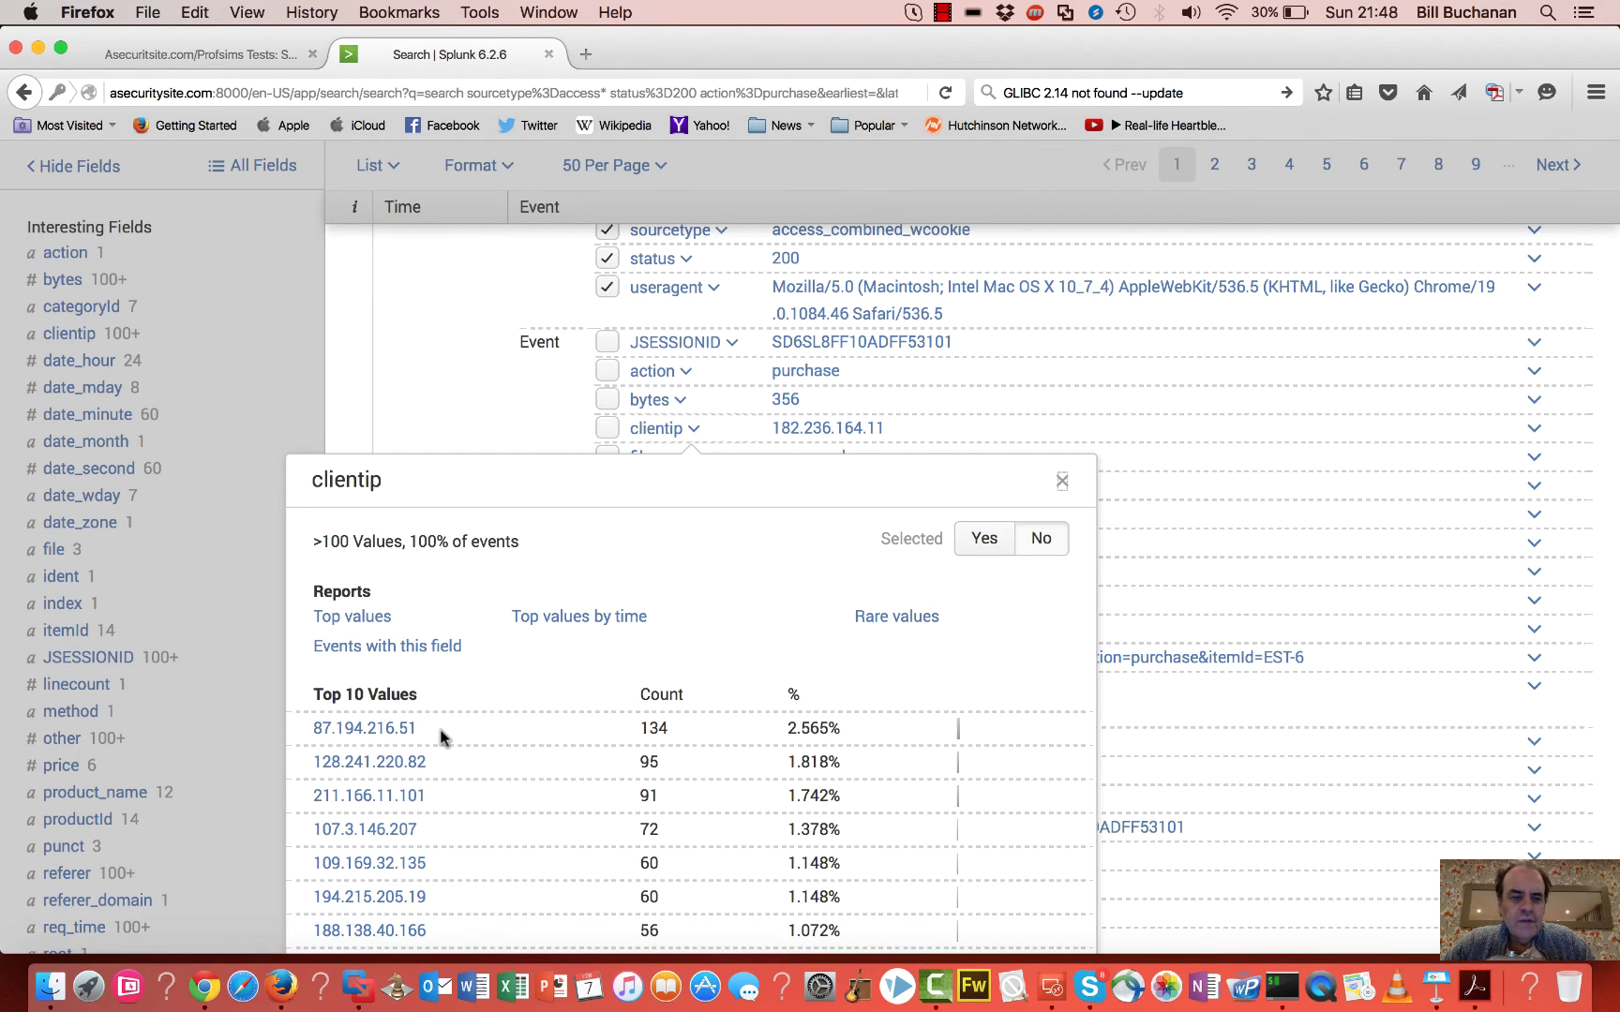
Step: Return to the quiz, answer question 8 with 95 and advance to question 9
click(230, 54)
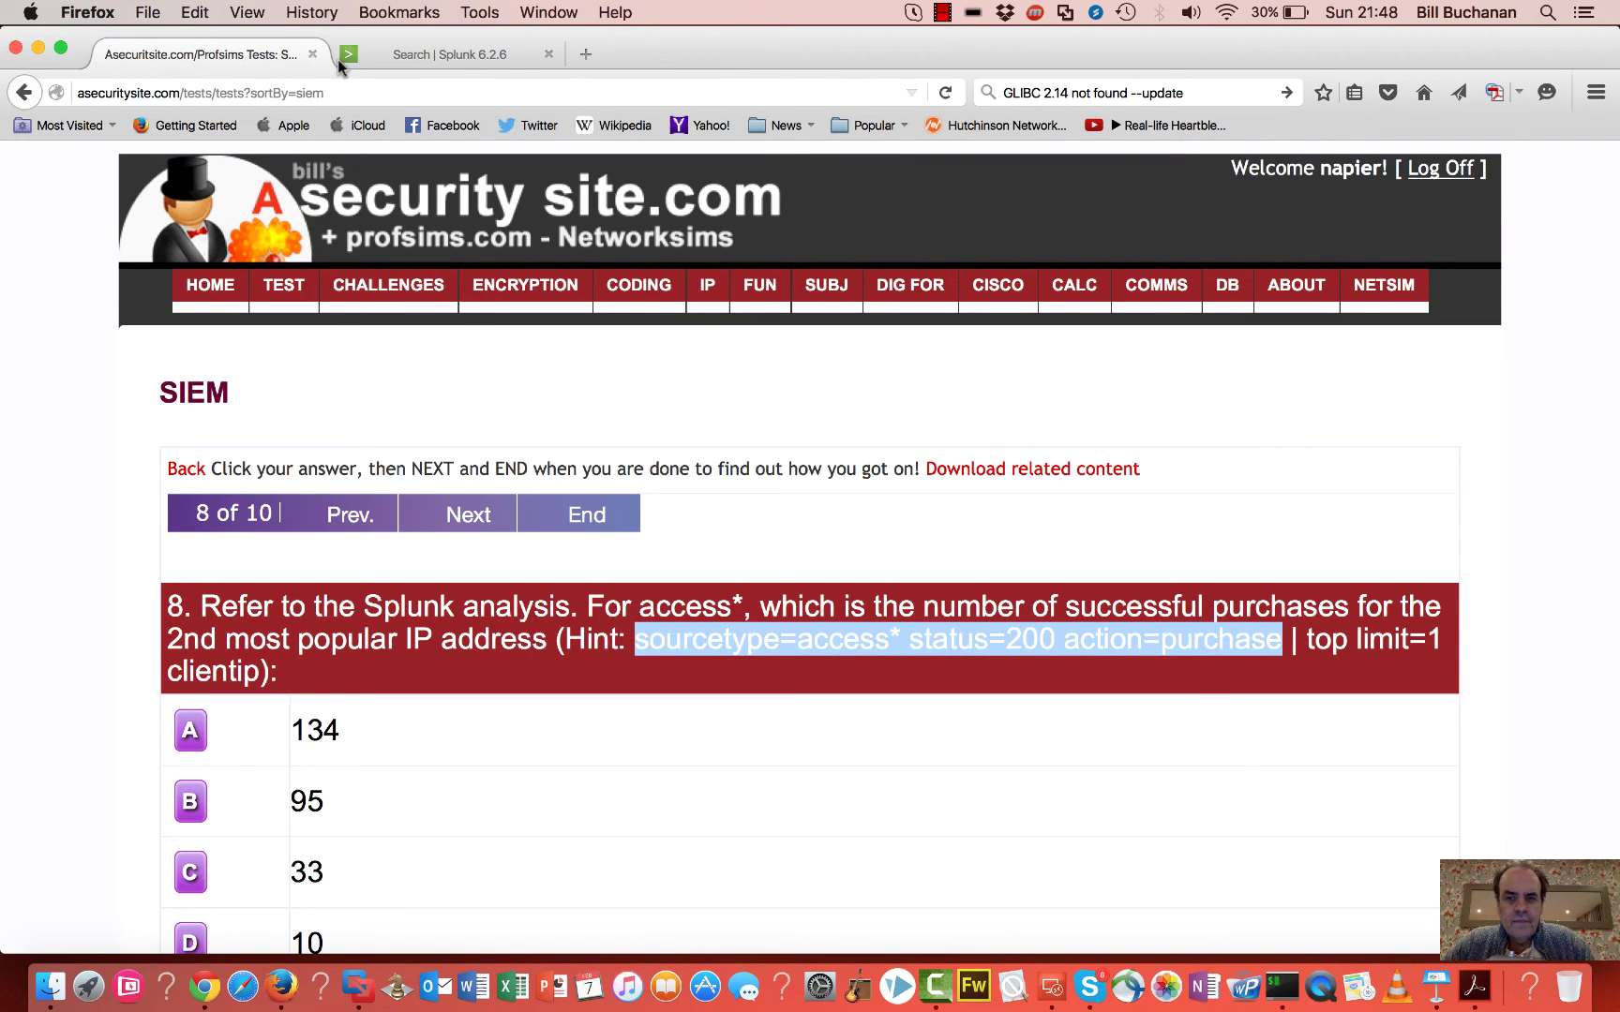
click(408, 56)
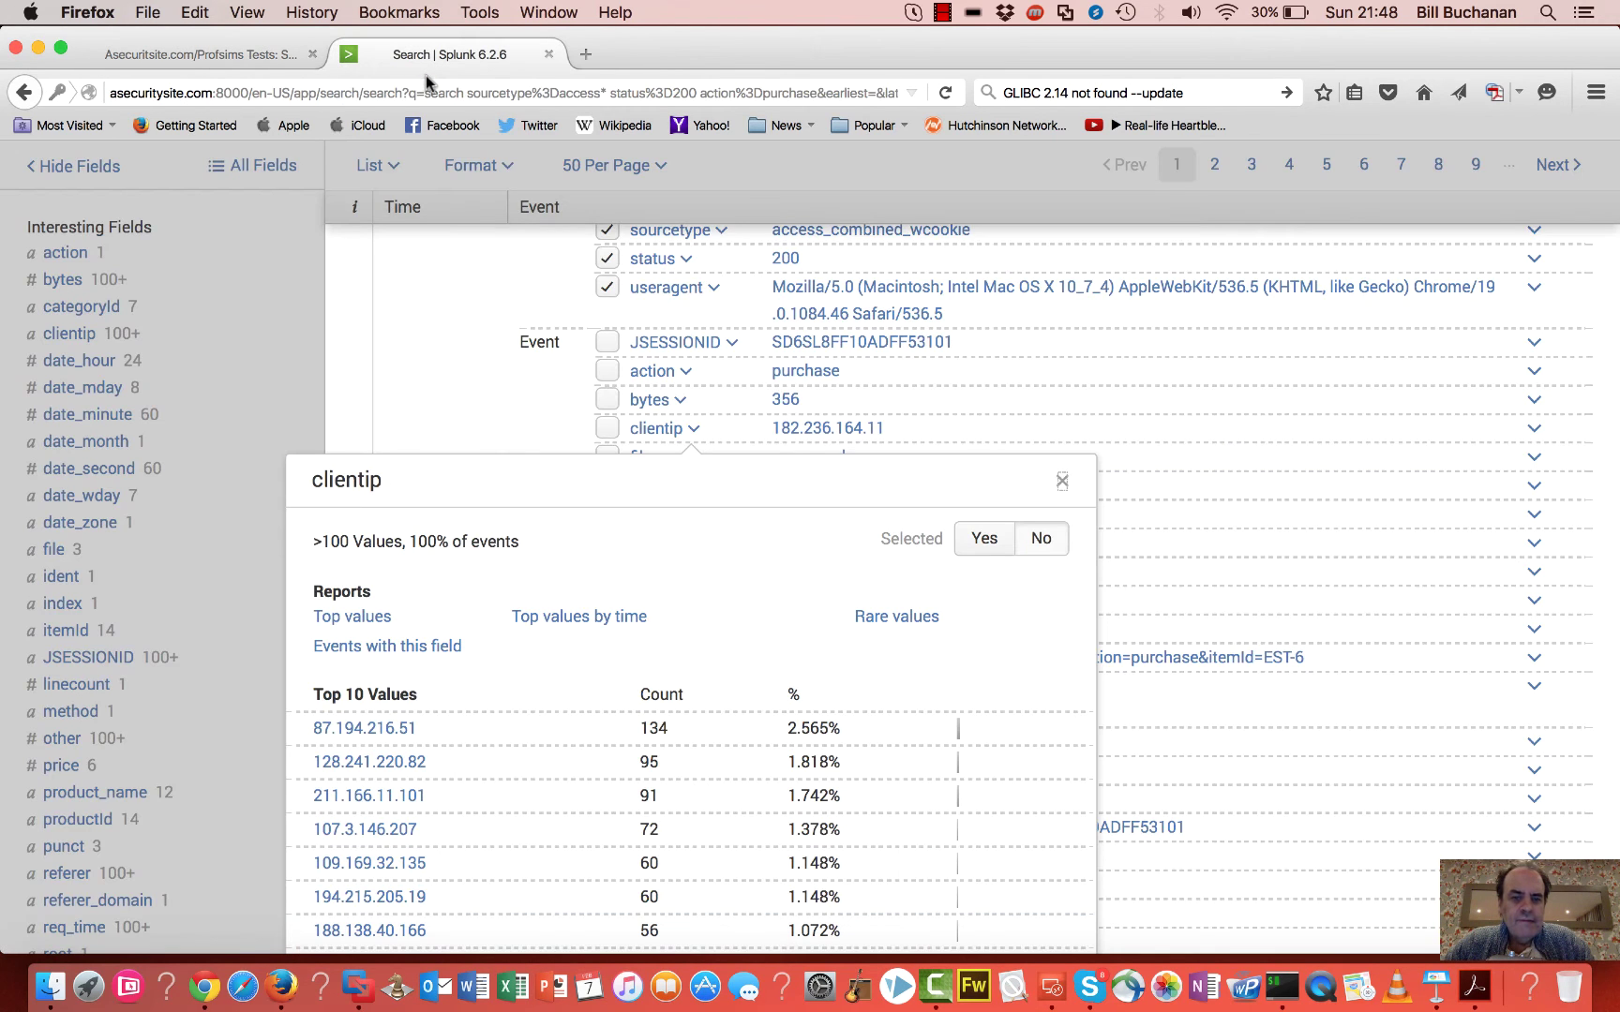
click(246, 52)
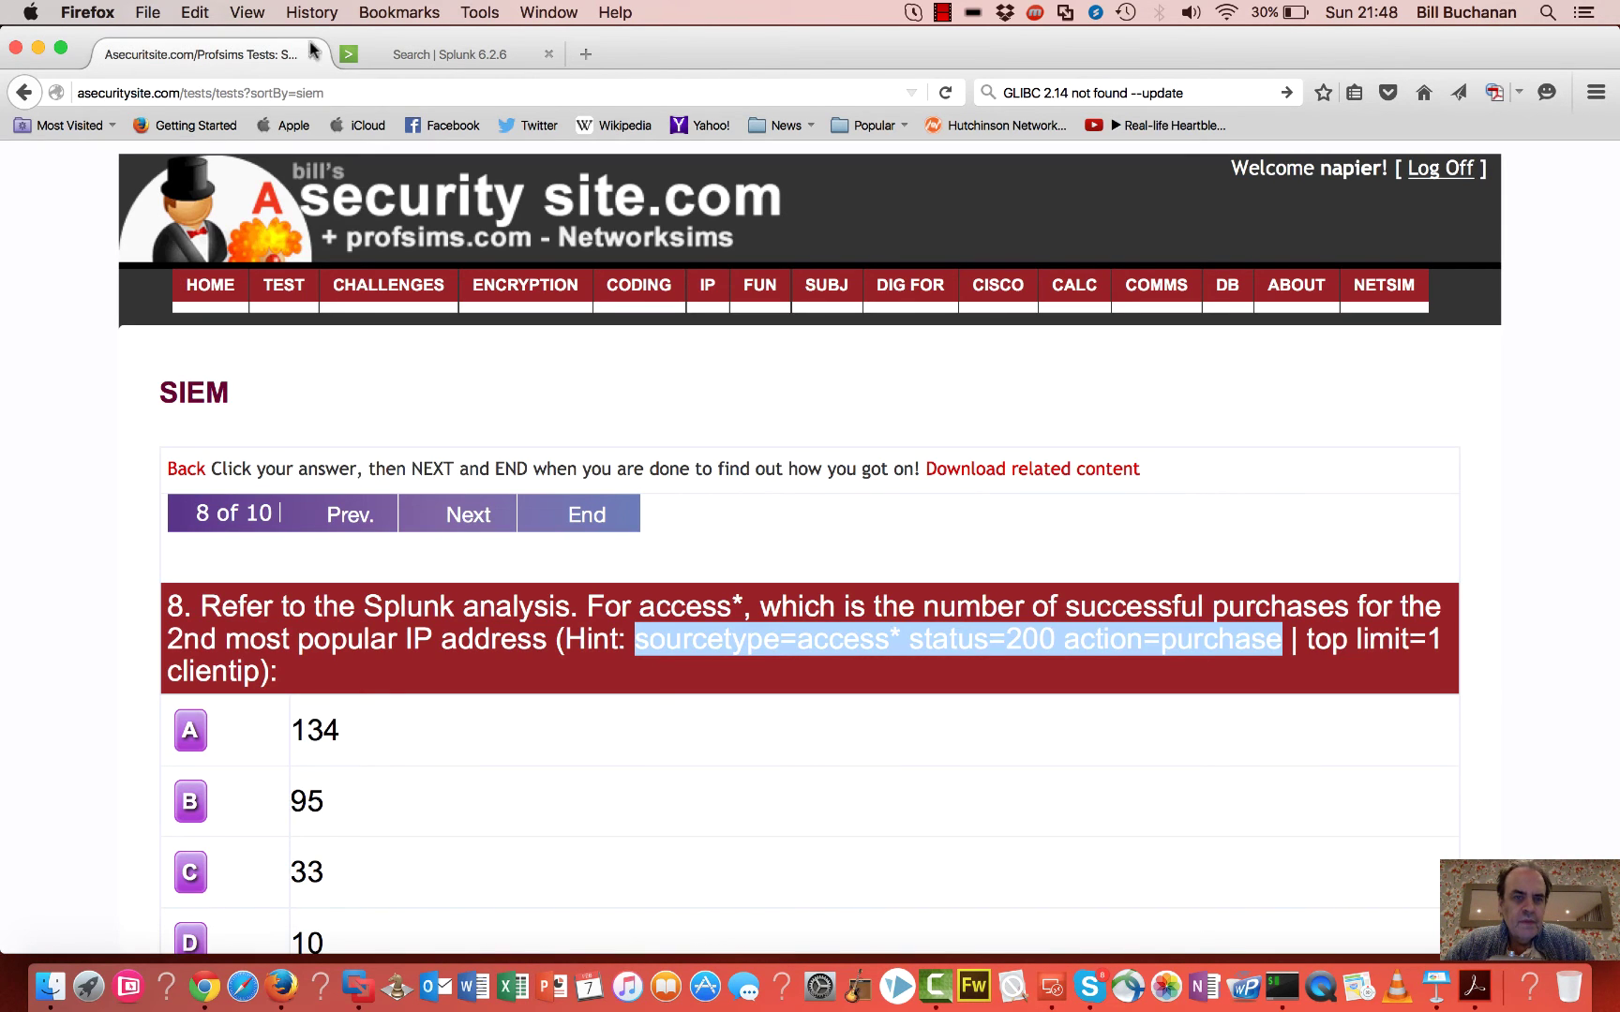
click(414, 54)
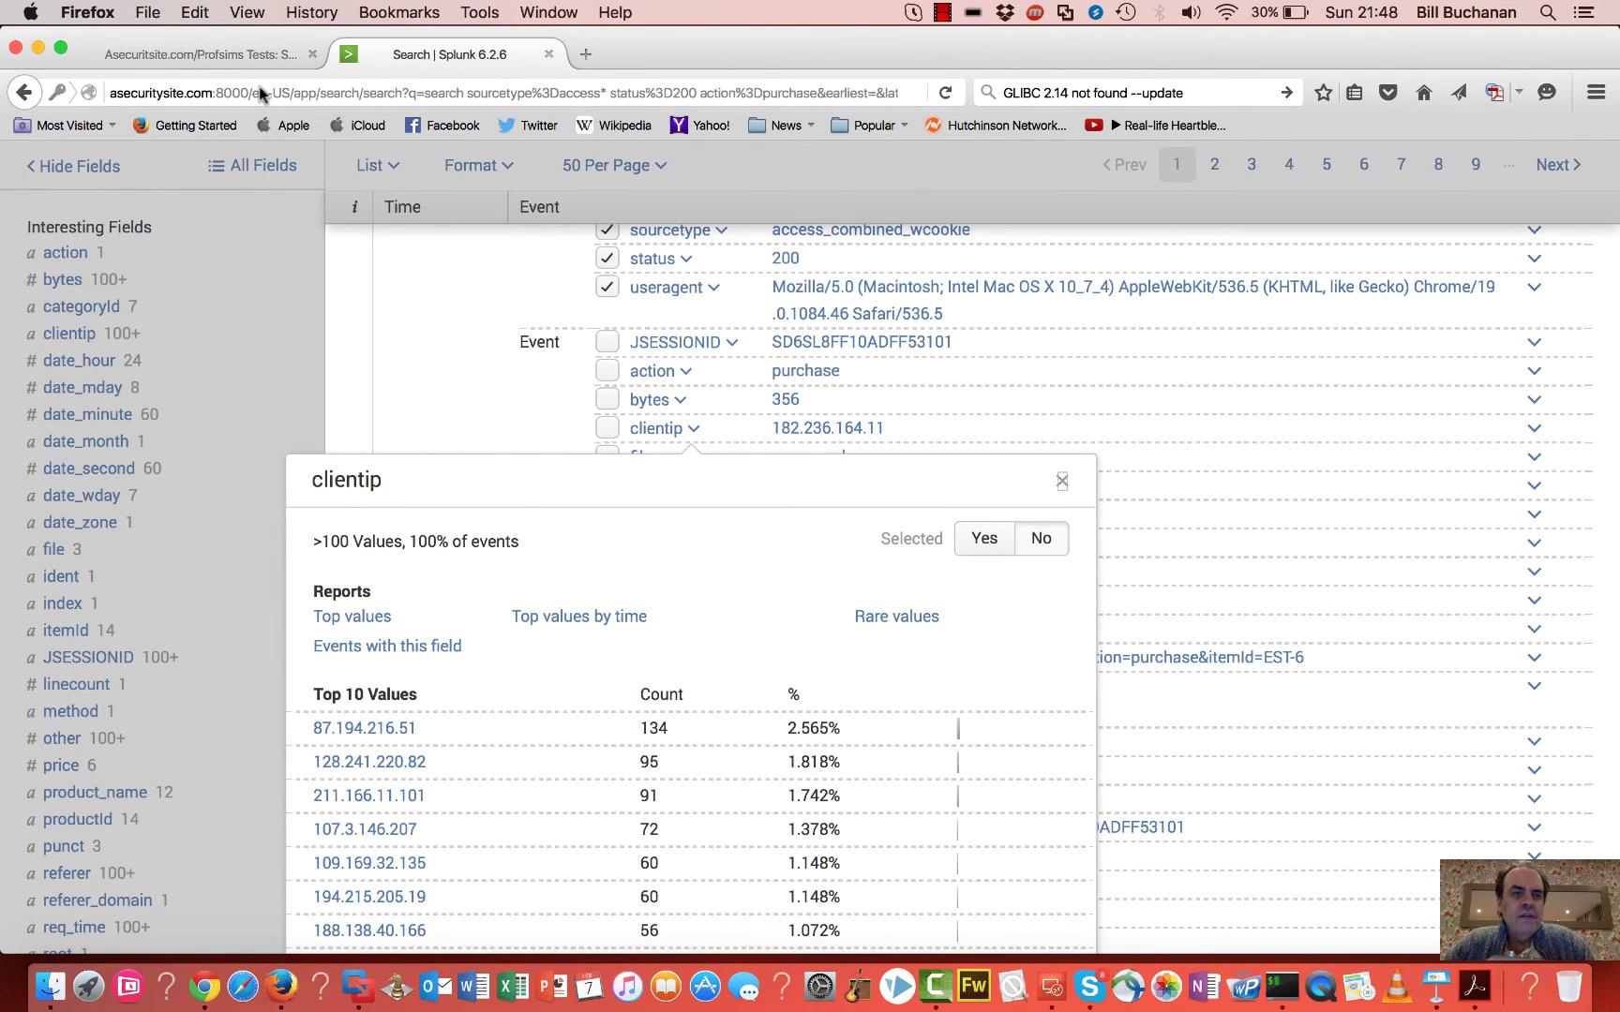
click(247, 54)
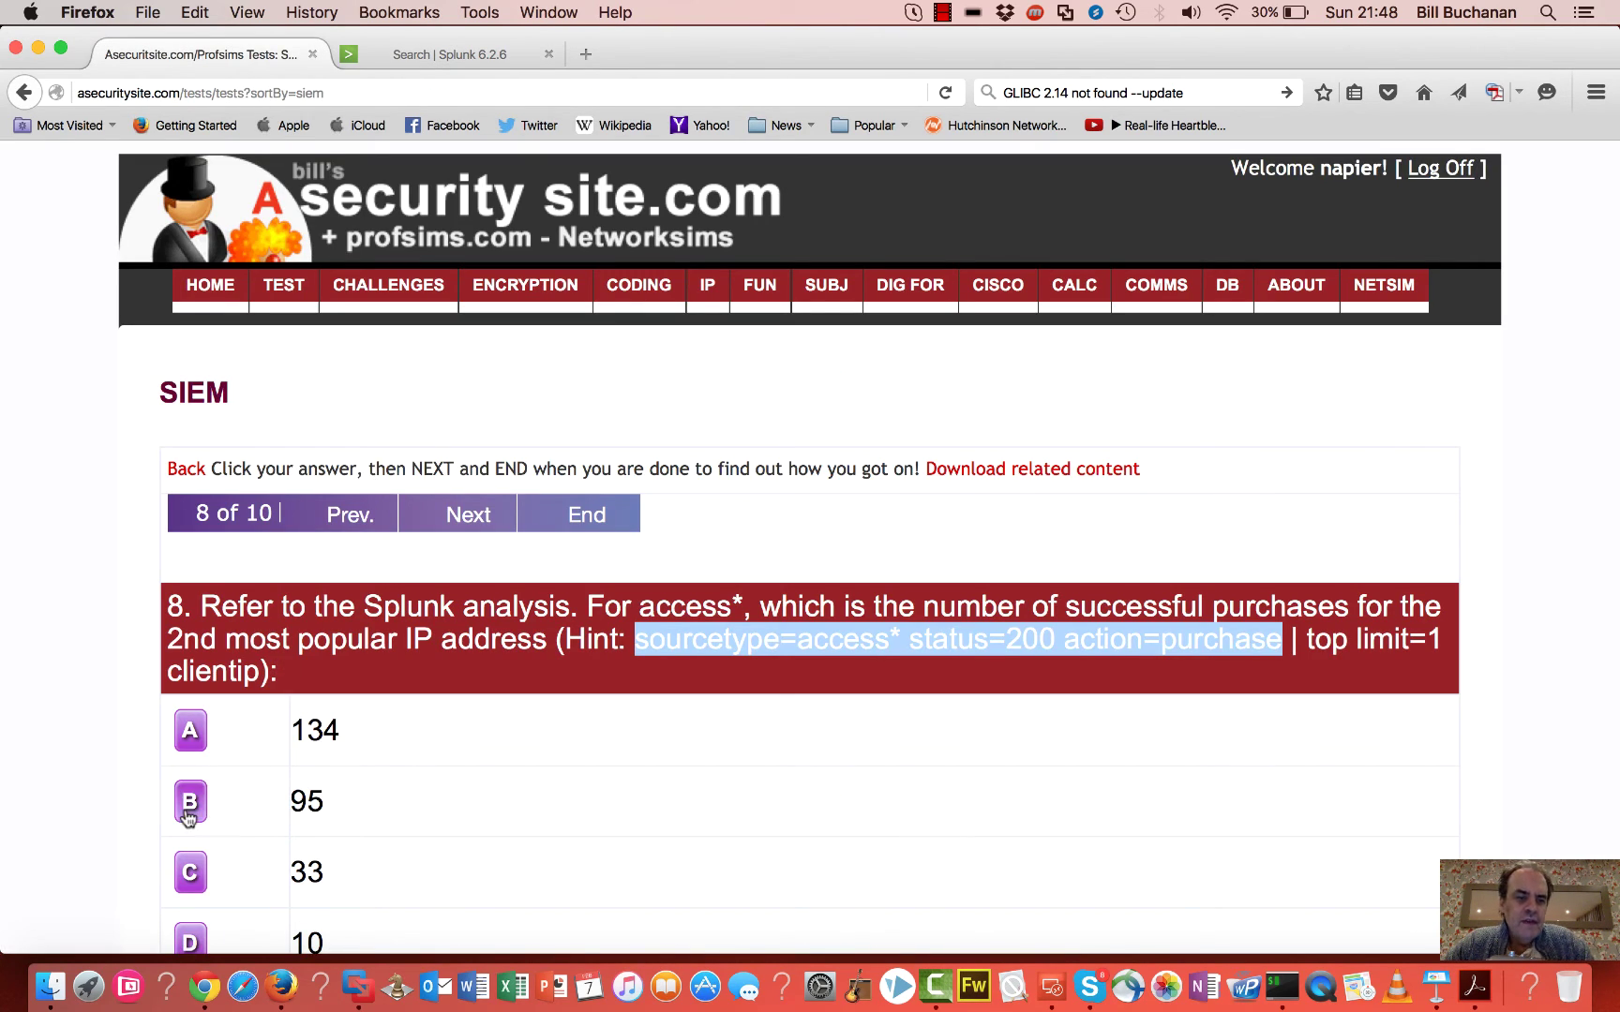
click(404, 792)
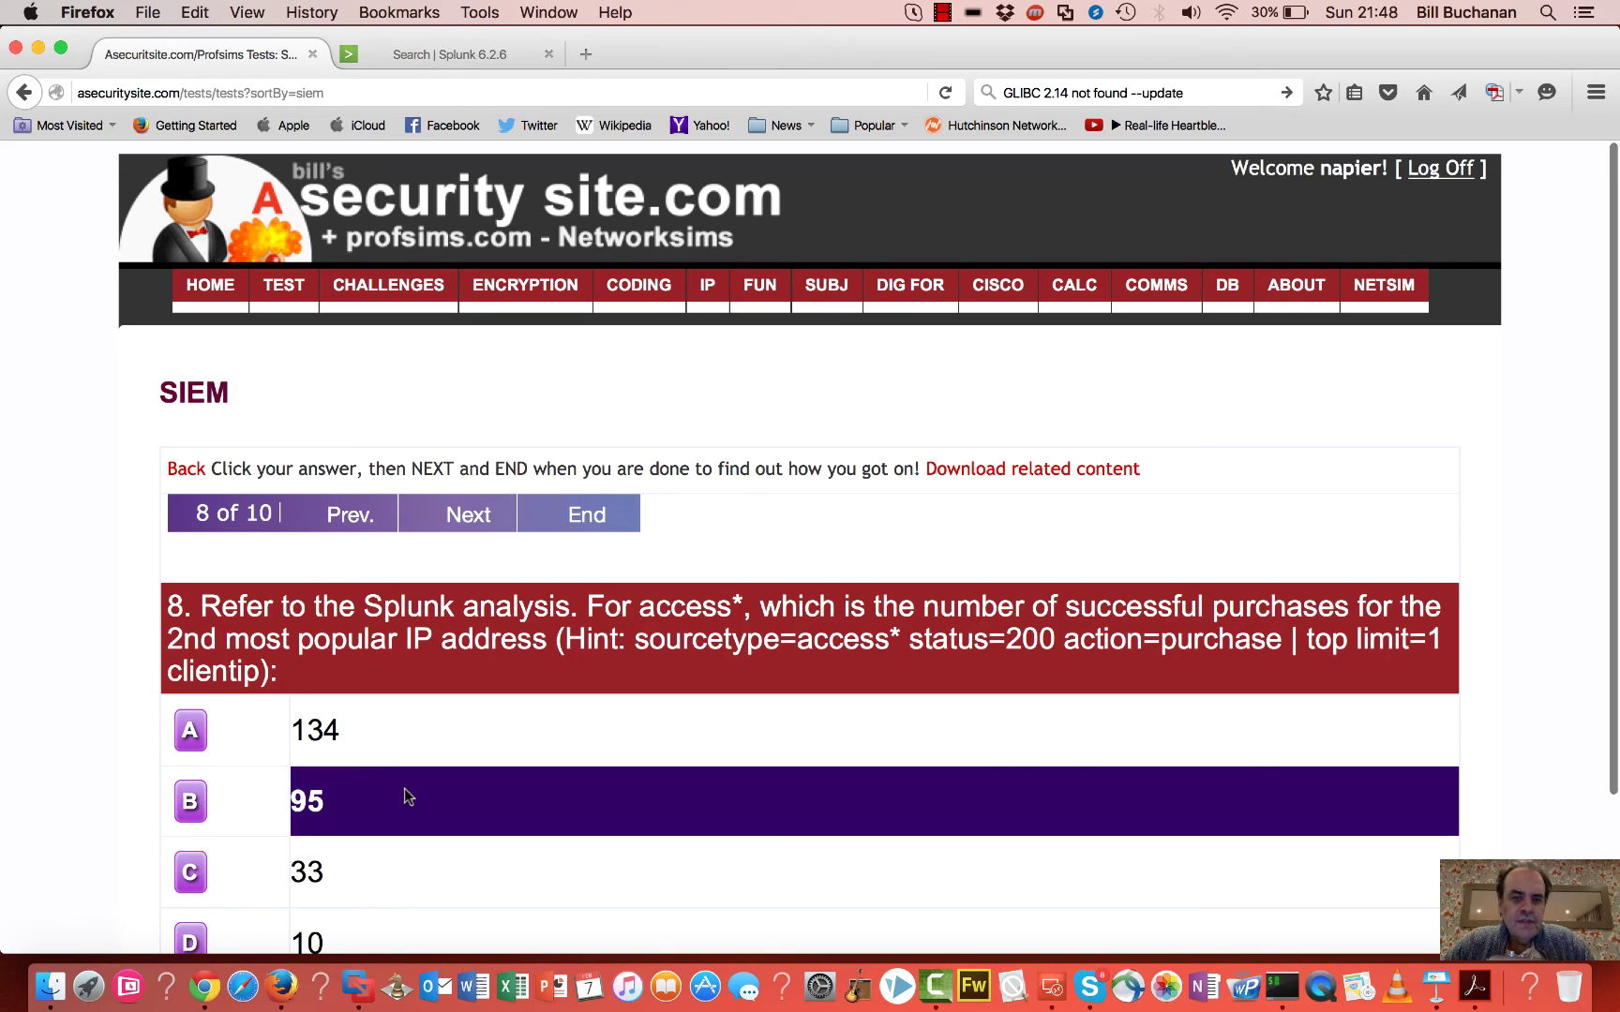
click(481, 520)
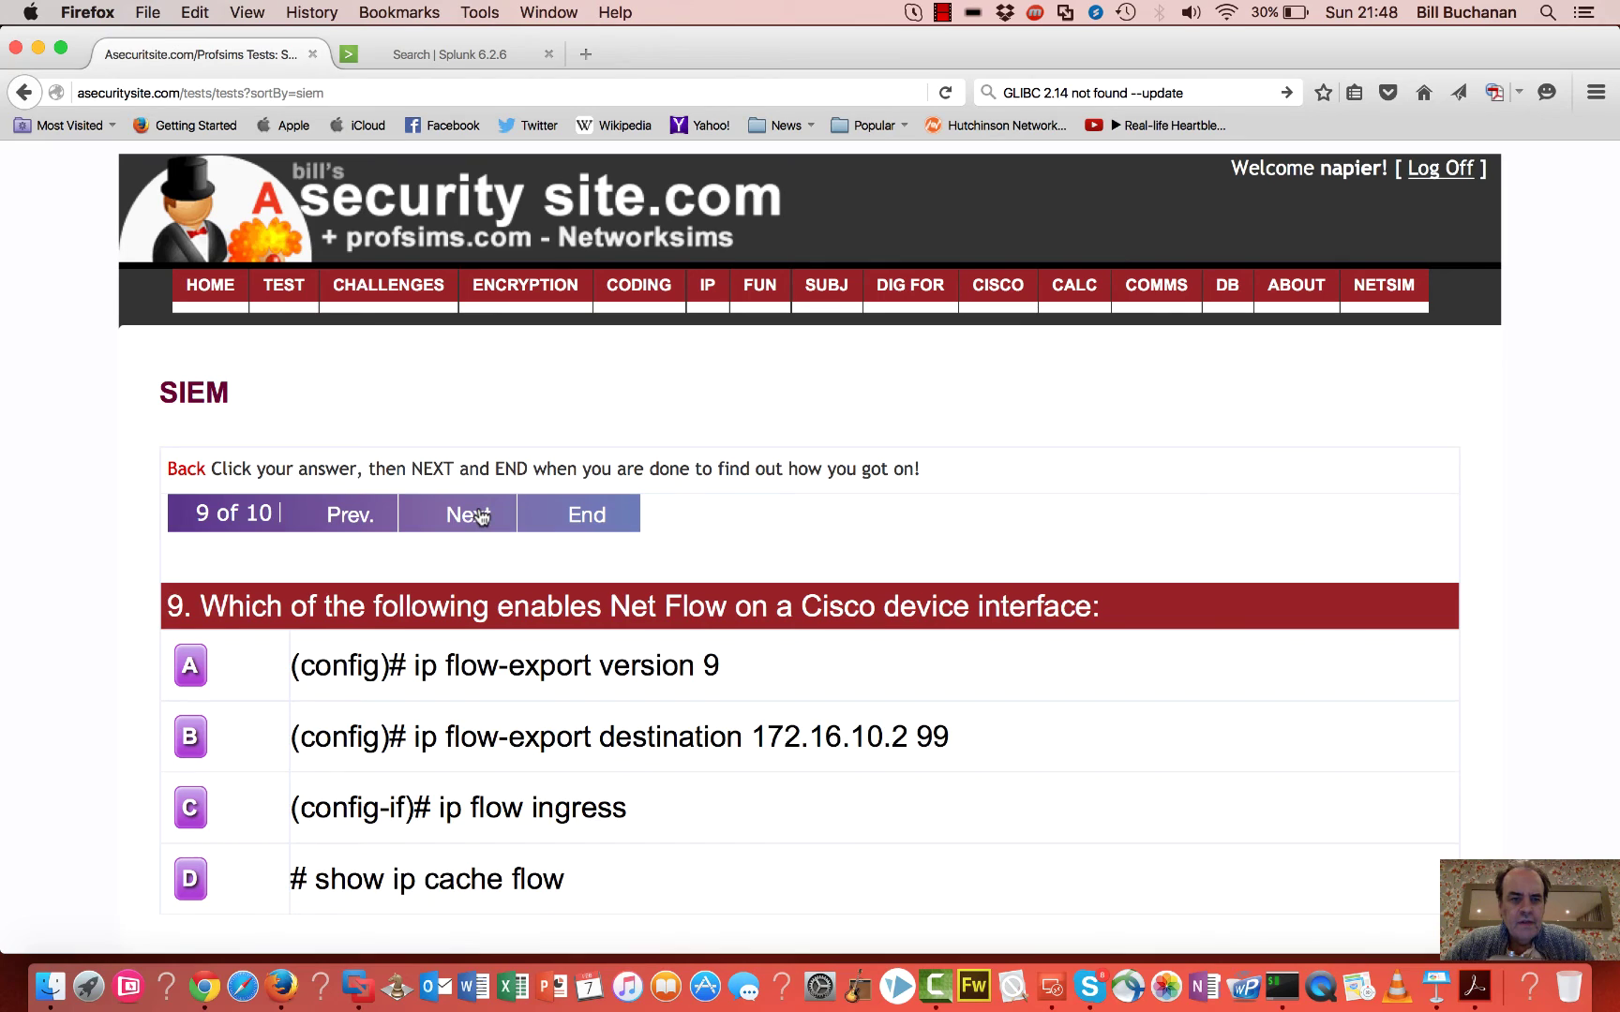
Step: Skip question 9 and select the hint source="sourcetype="vendor*" in the text of question 10
click(481, 518)
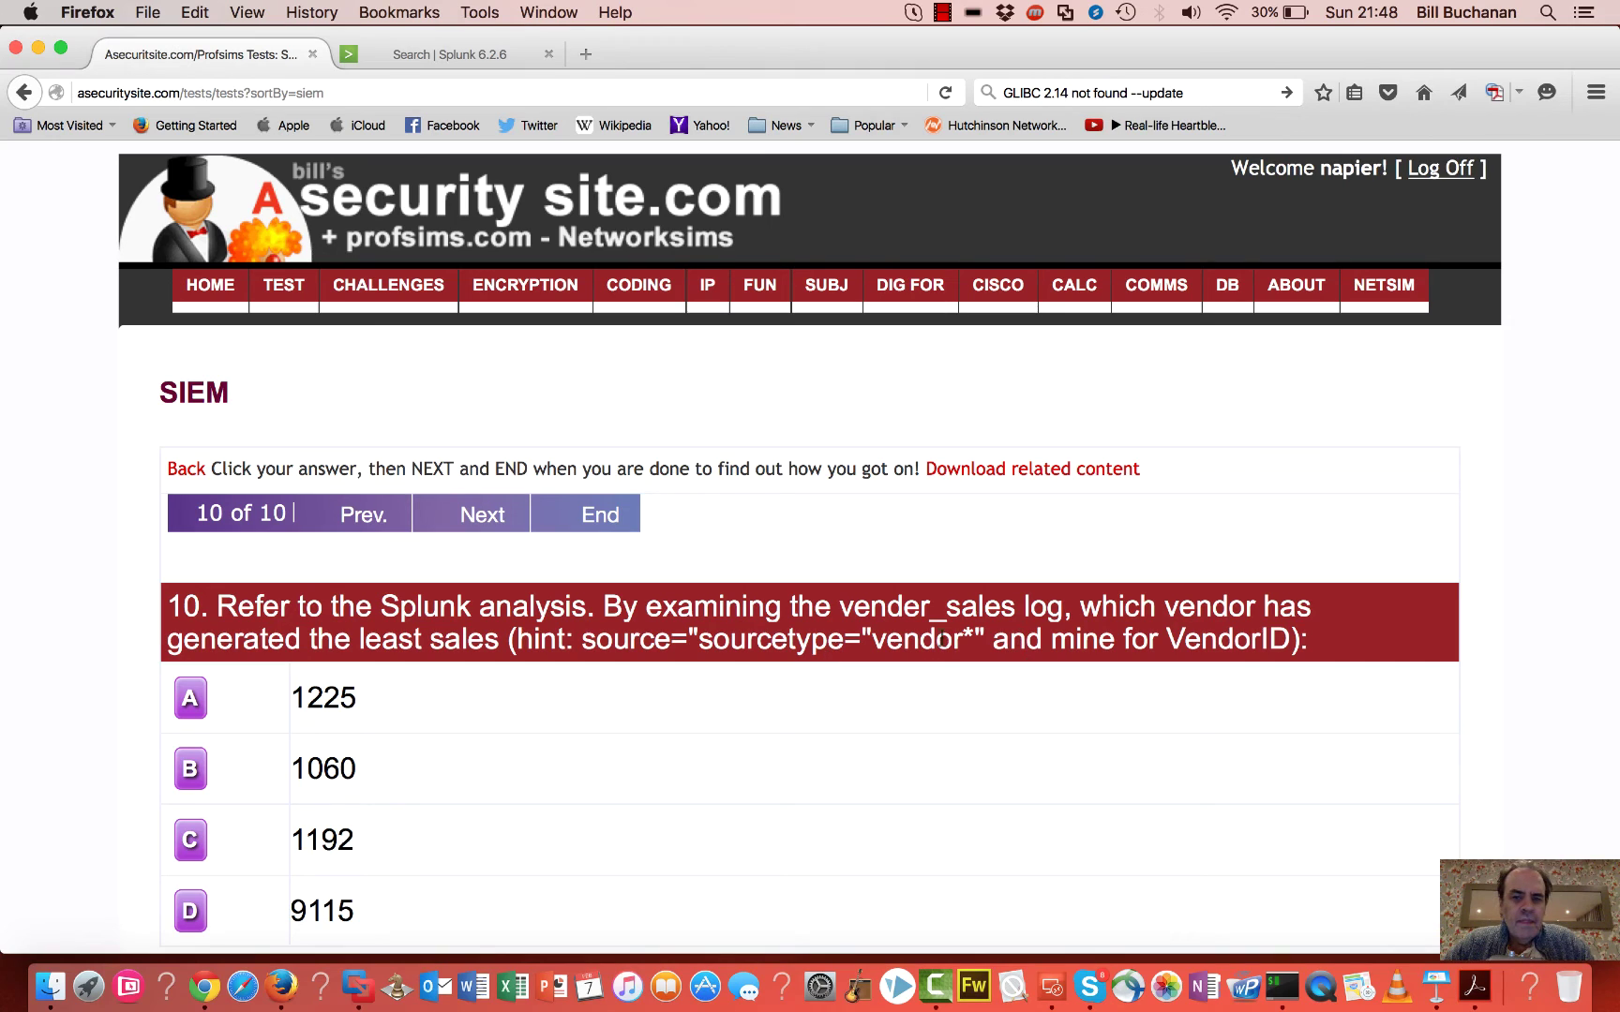
drag(977, 640, 597, 639)
click(897, 628)
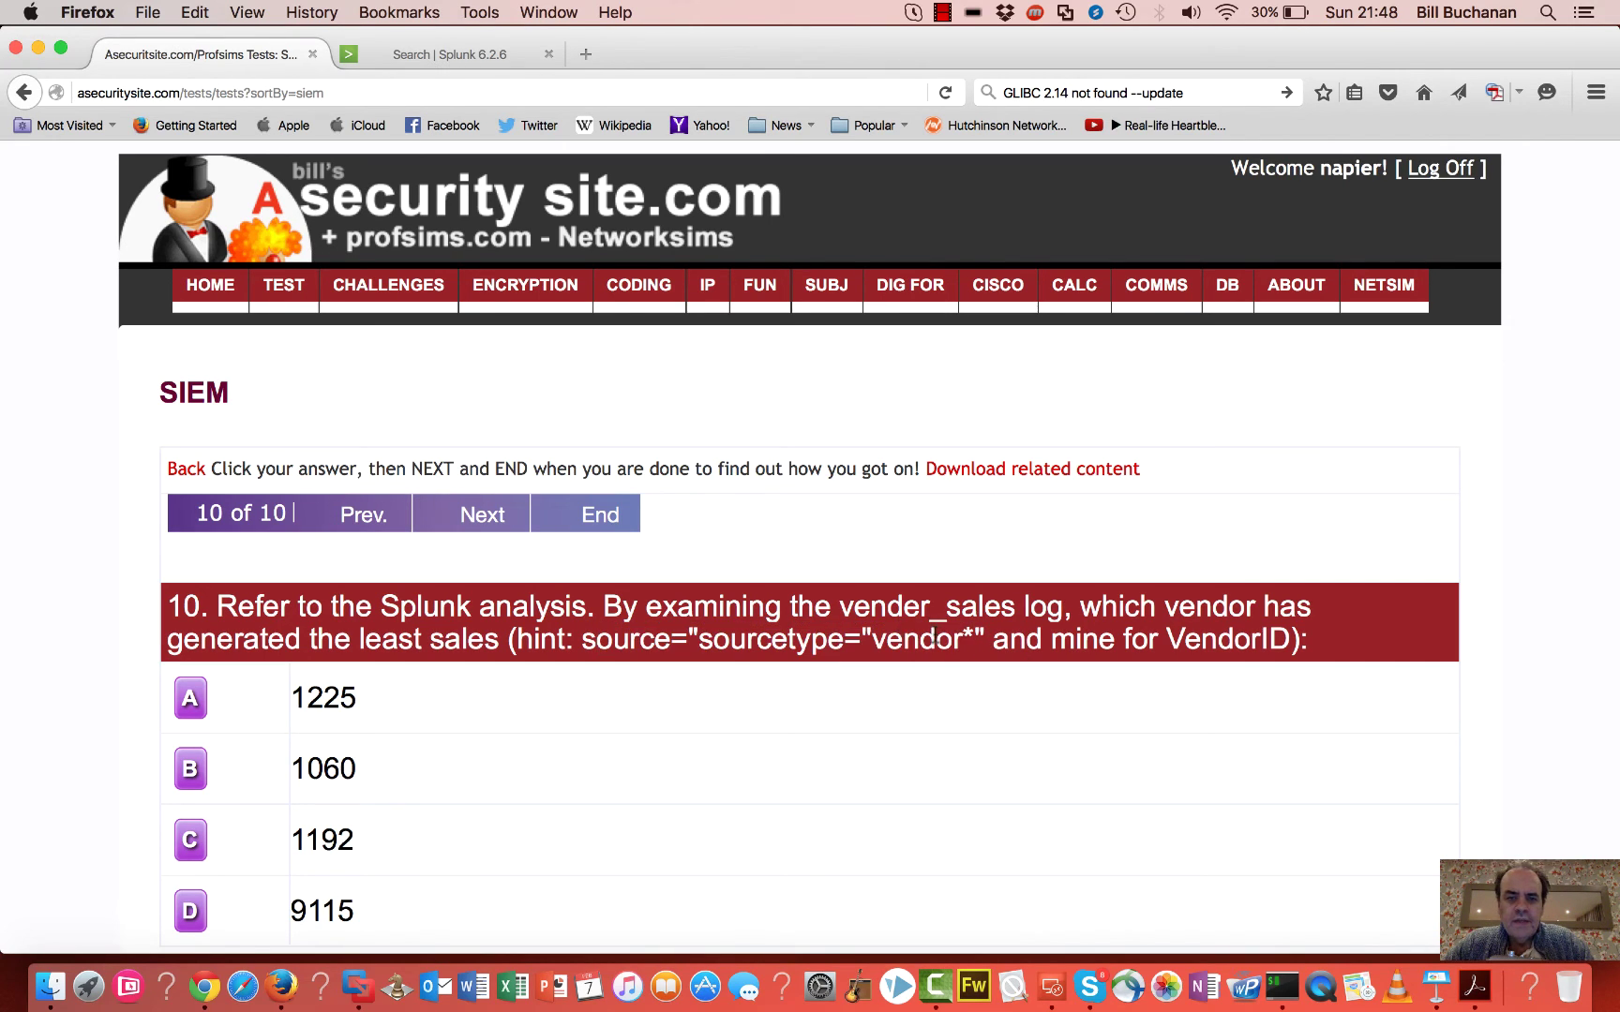
drag(985, 639, 582, 639)
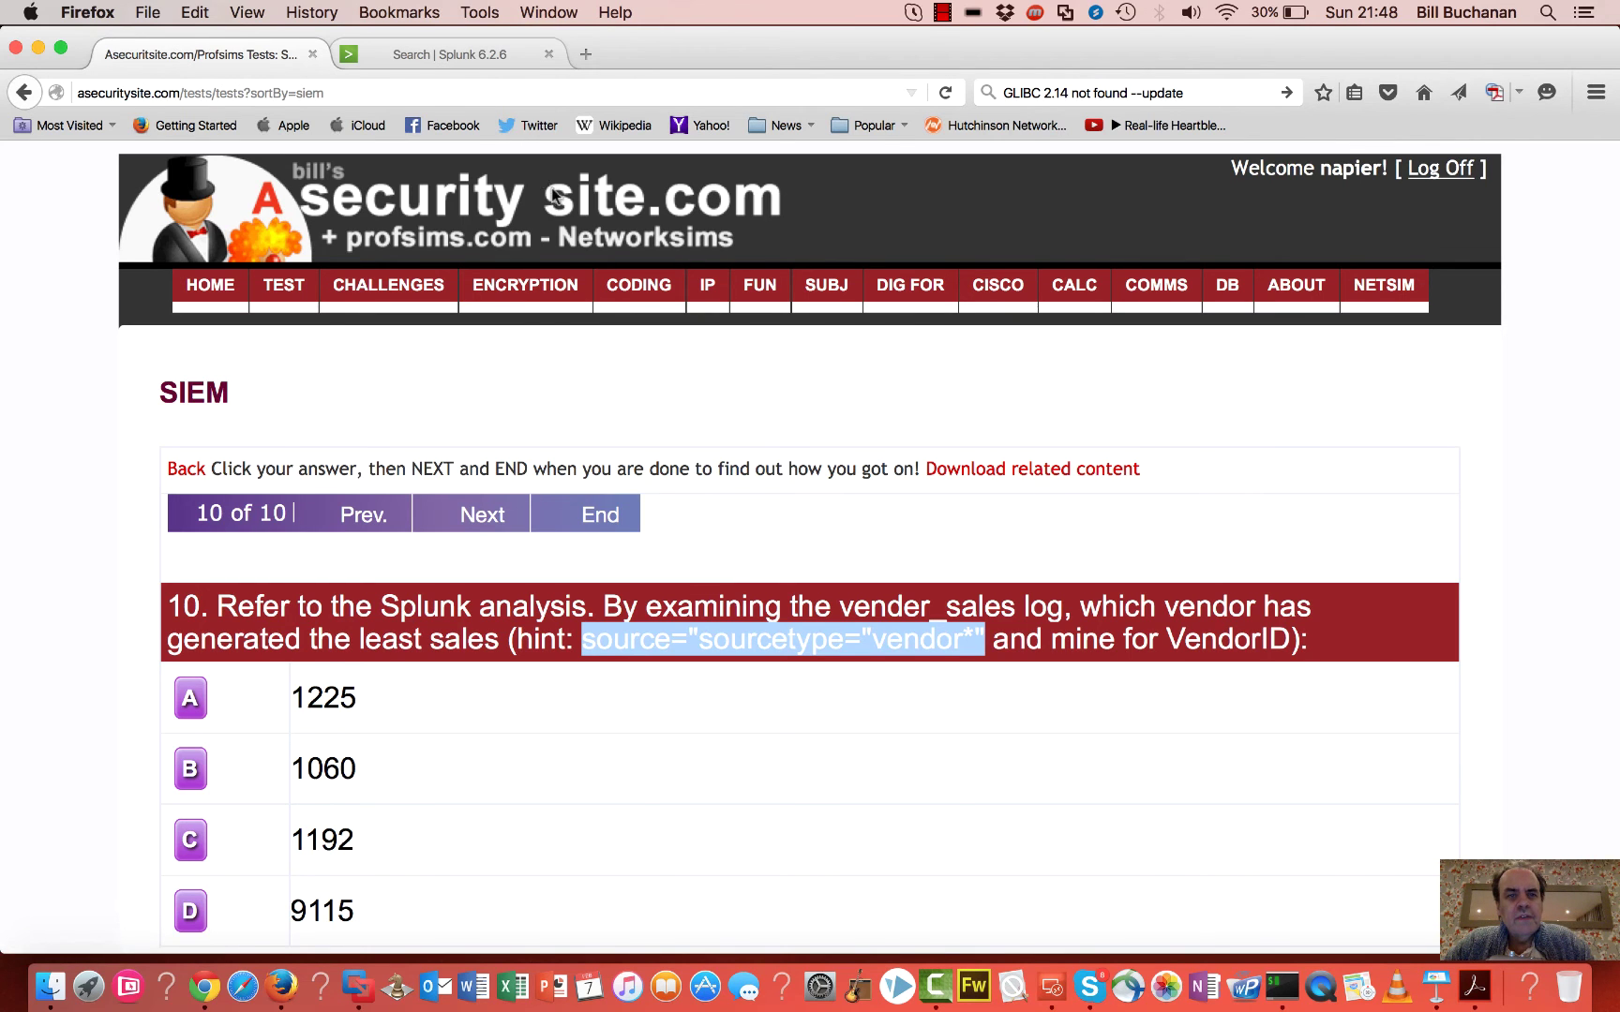
click(455, 51)
scroll(532, 403, up, 10)
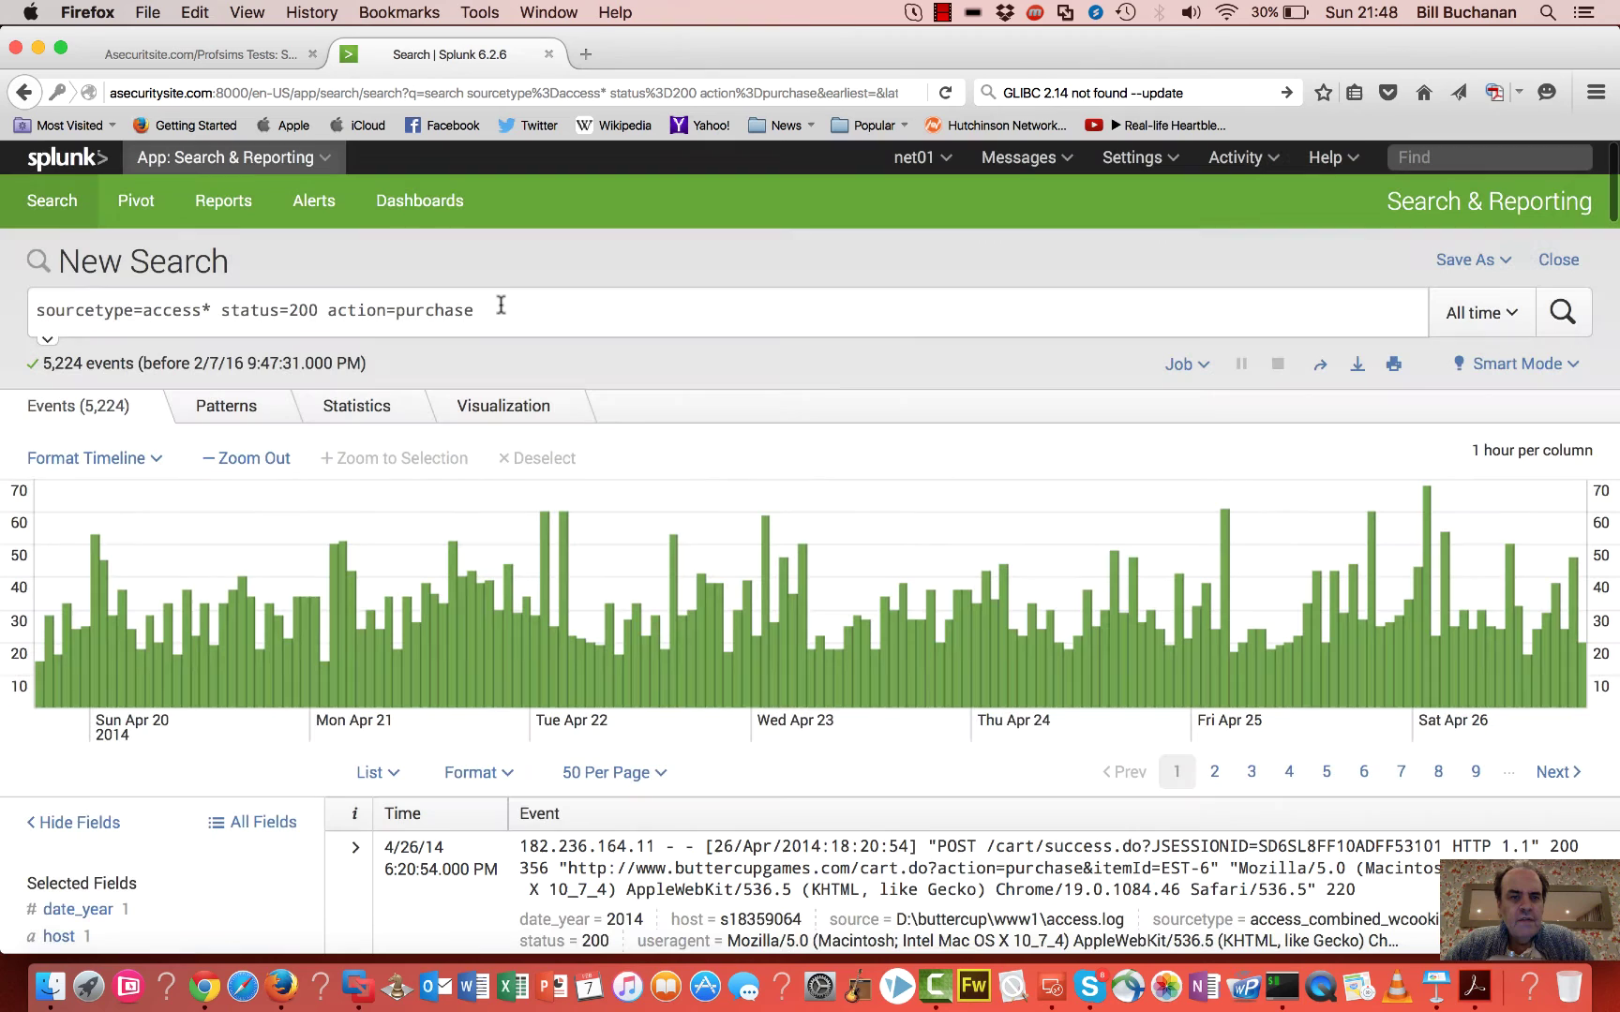
click(302, 311)
key(super+a)
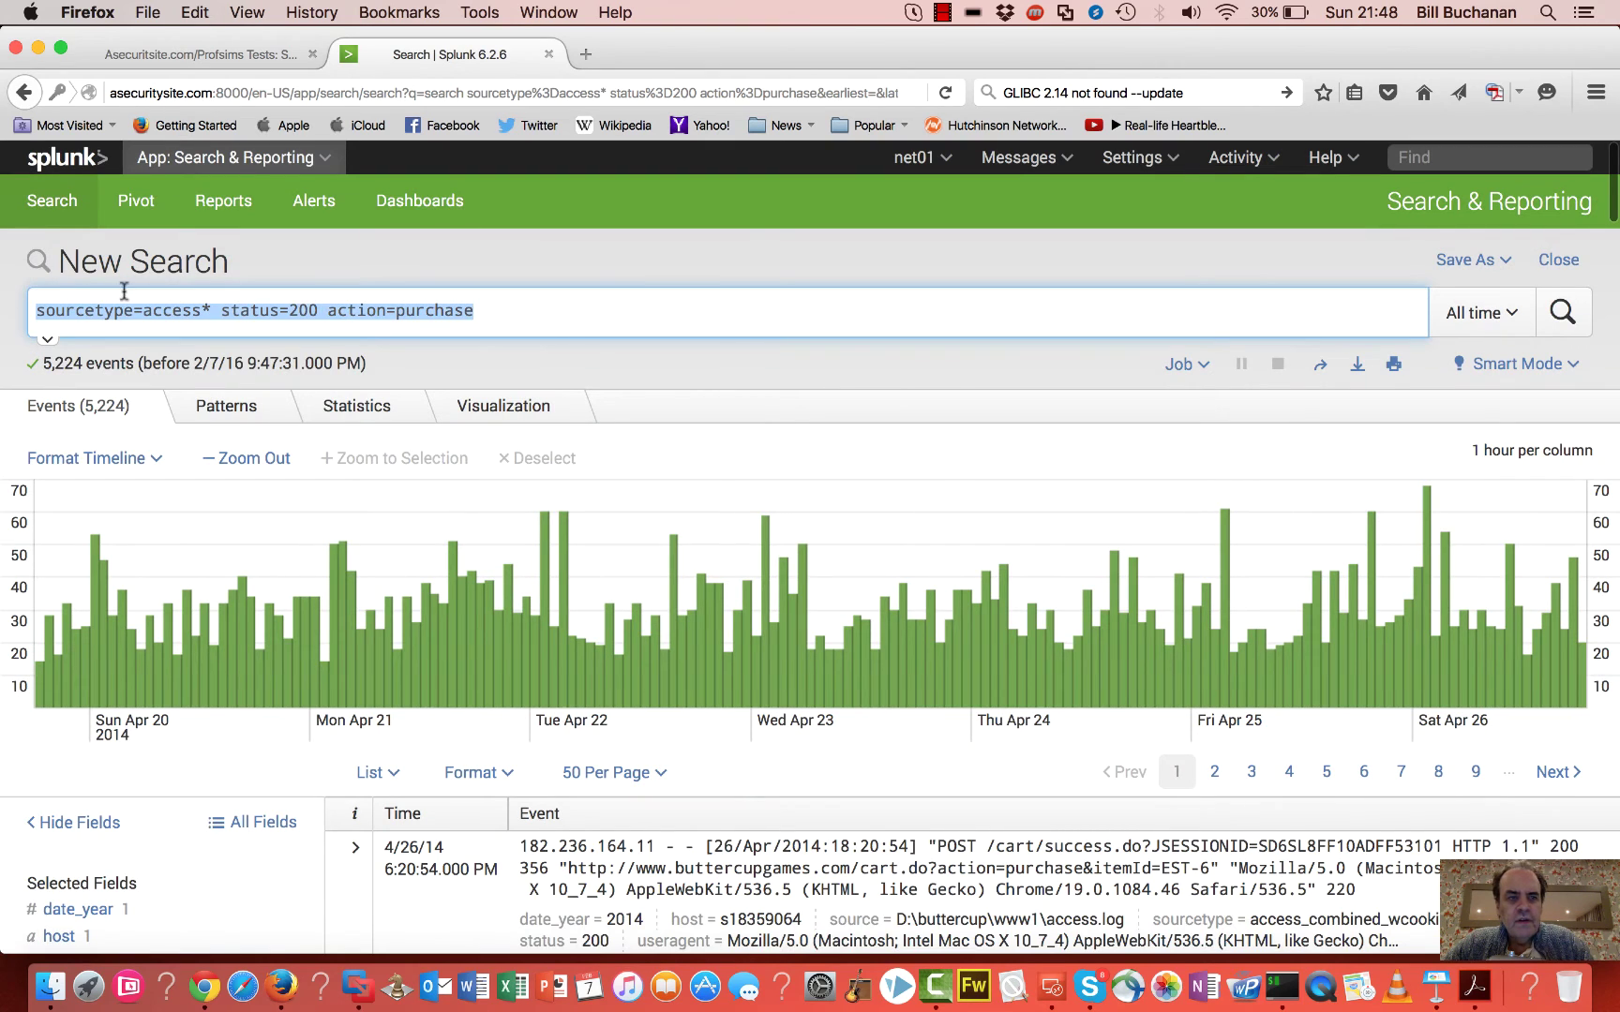
key(Right)
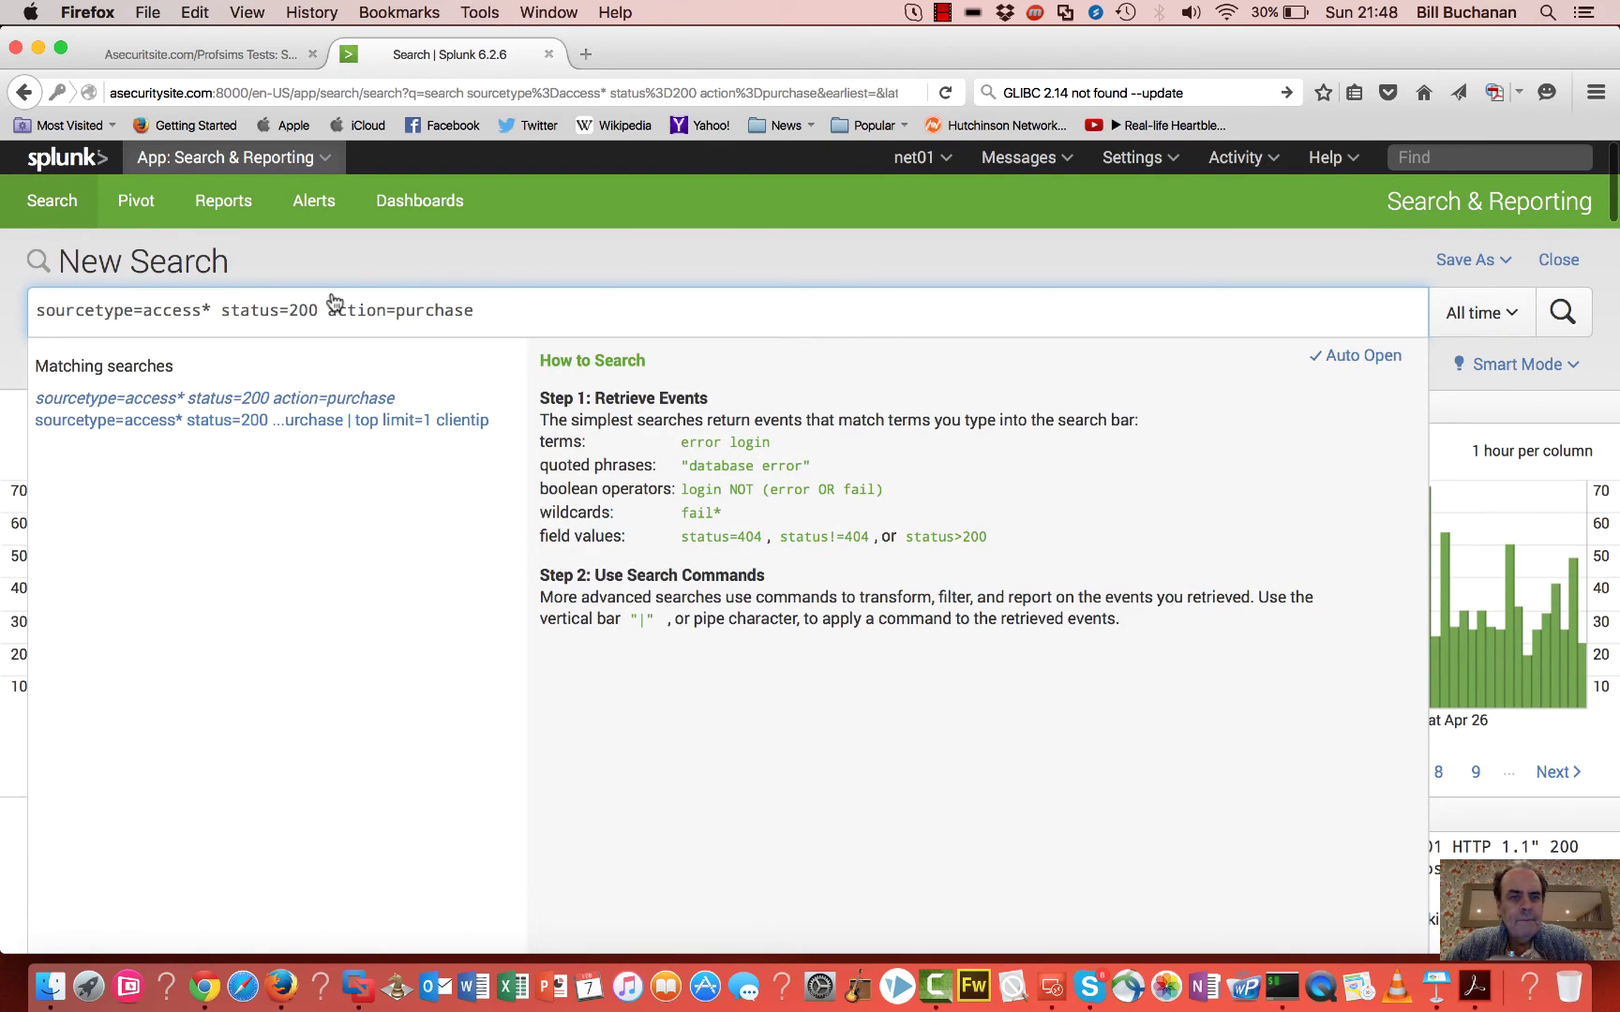
Step: Copy the selected hint source="sourcetype="vendor*" from question 10 and run it in Splunk in place of the current query
click(252, 58)
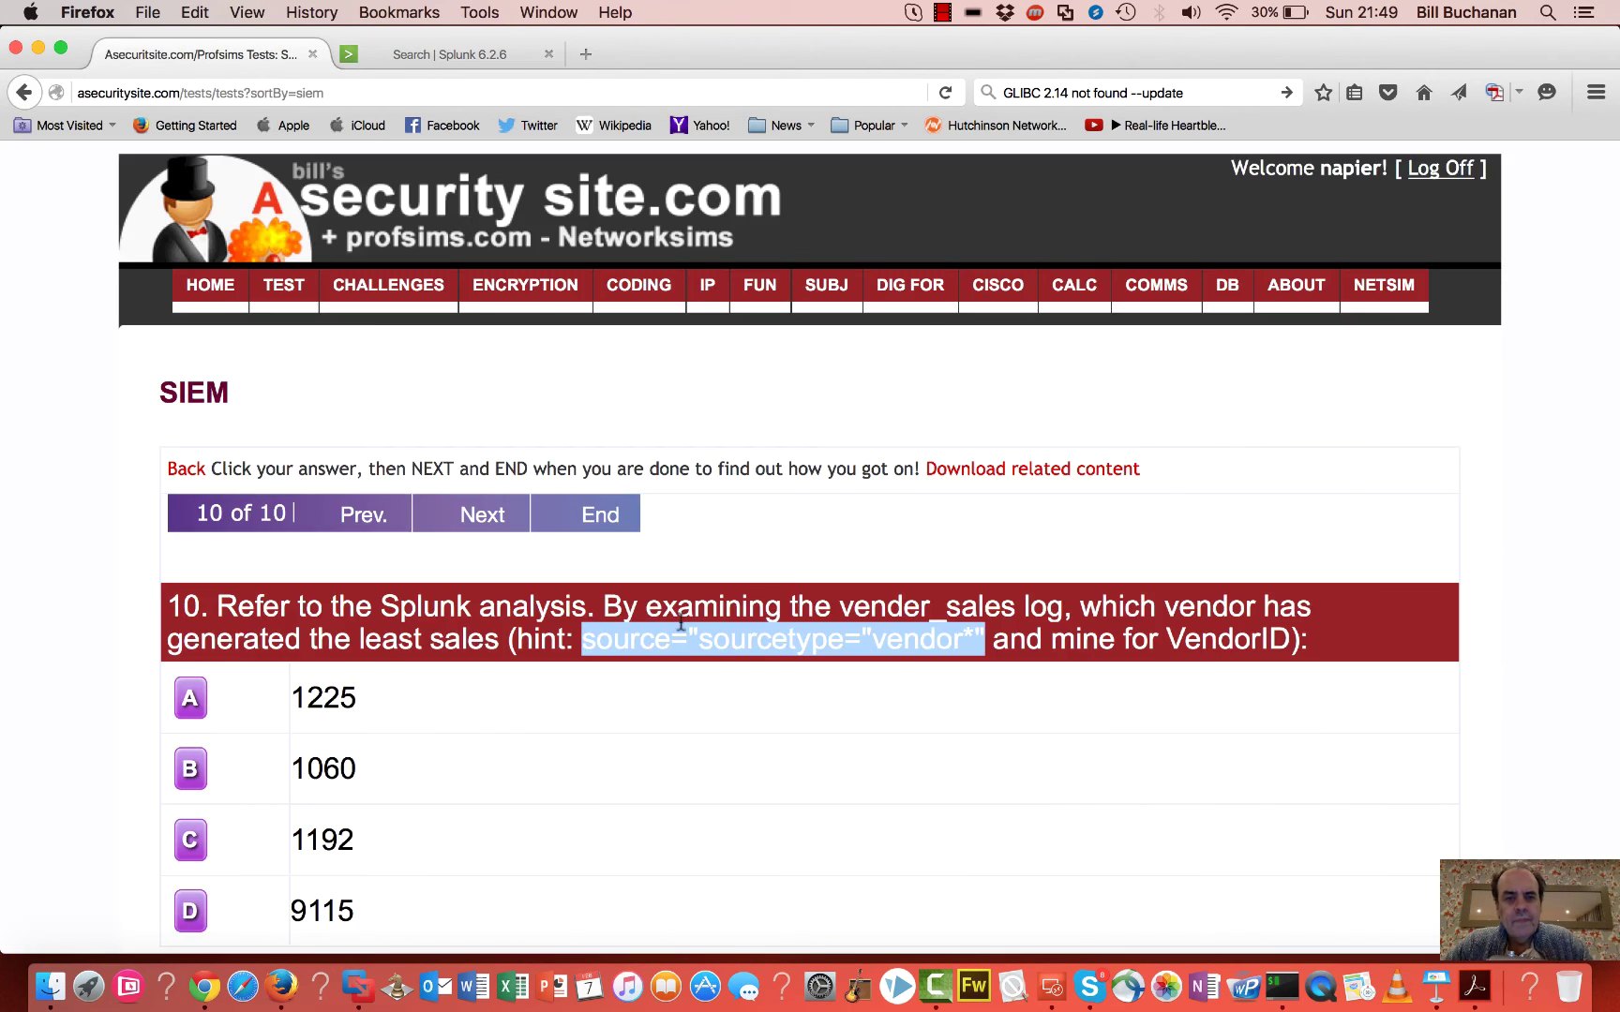
right_click(751, 641)
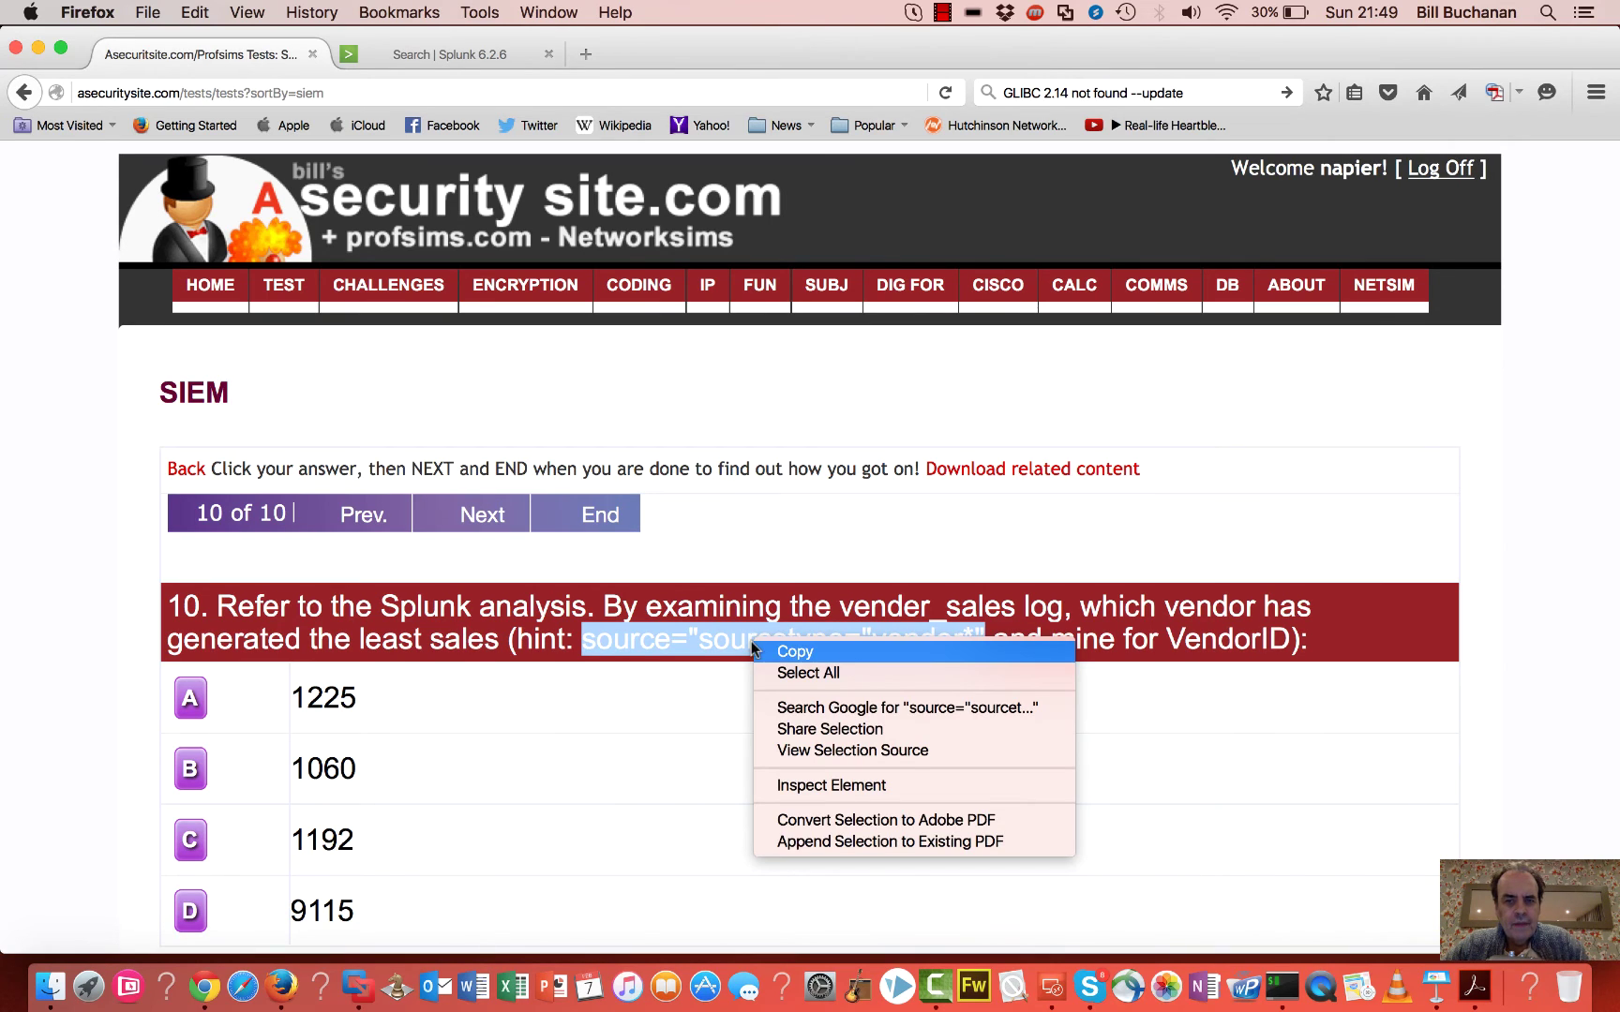
click(846, 656)
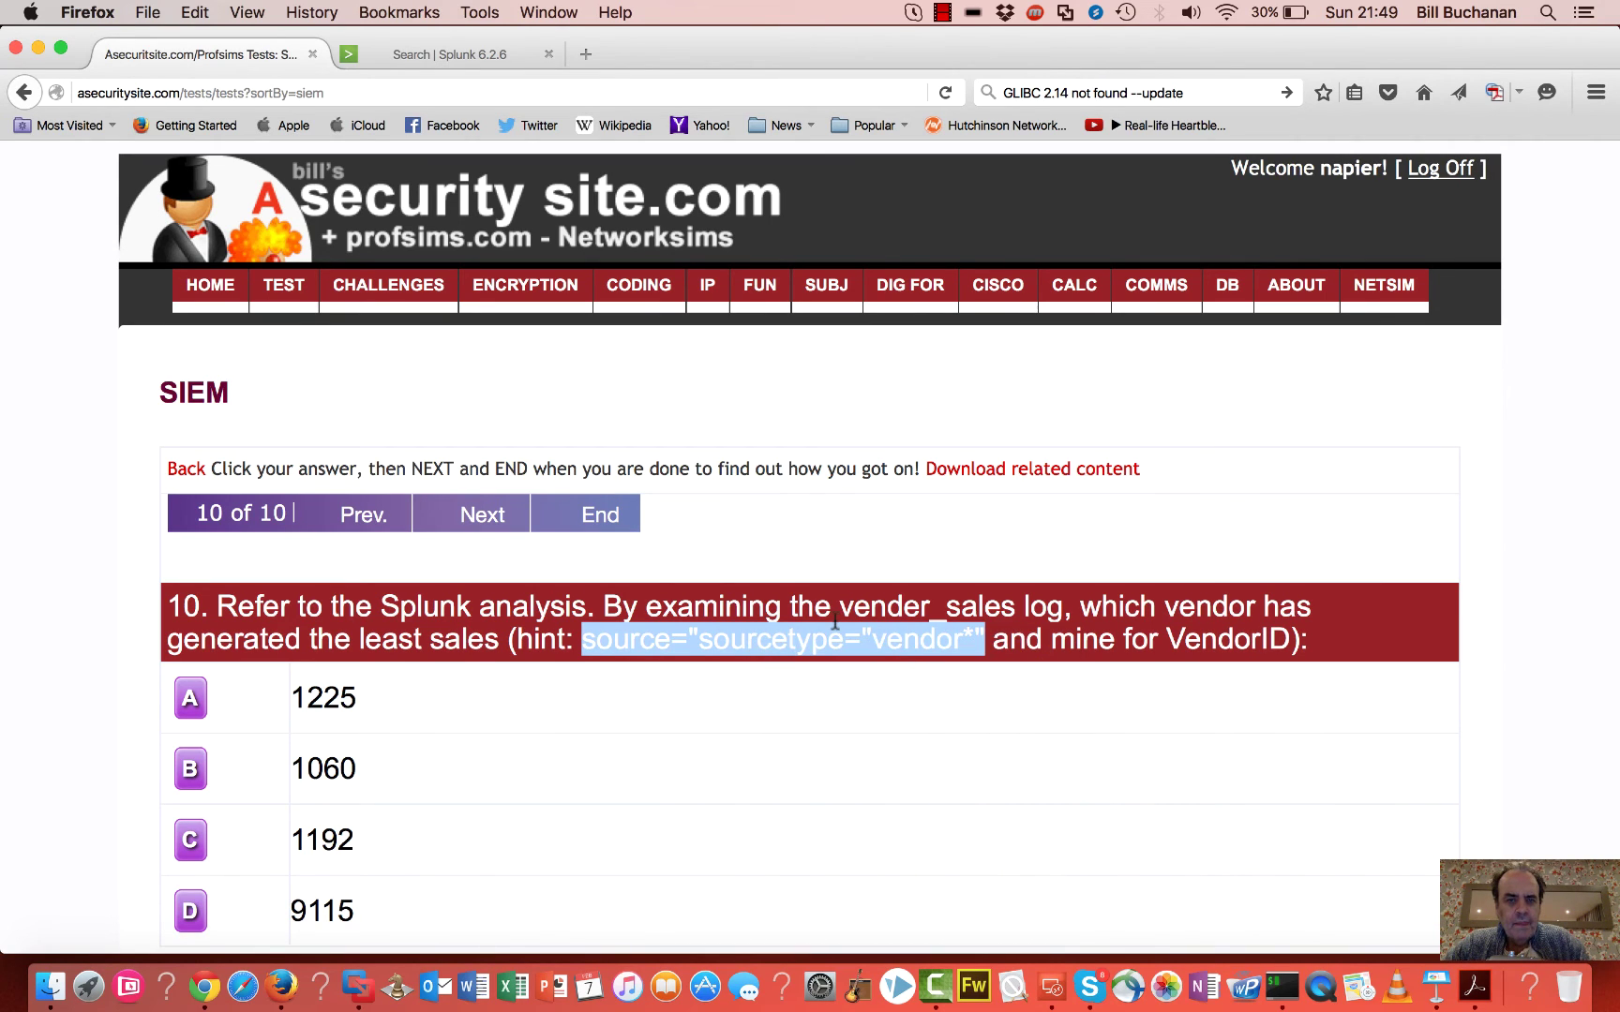
right_click(897, 647)
click(937, 665)
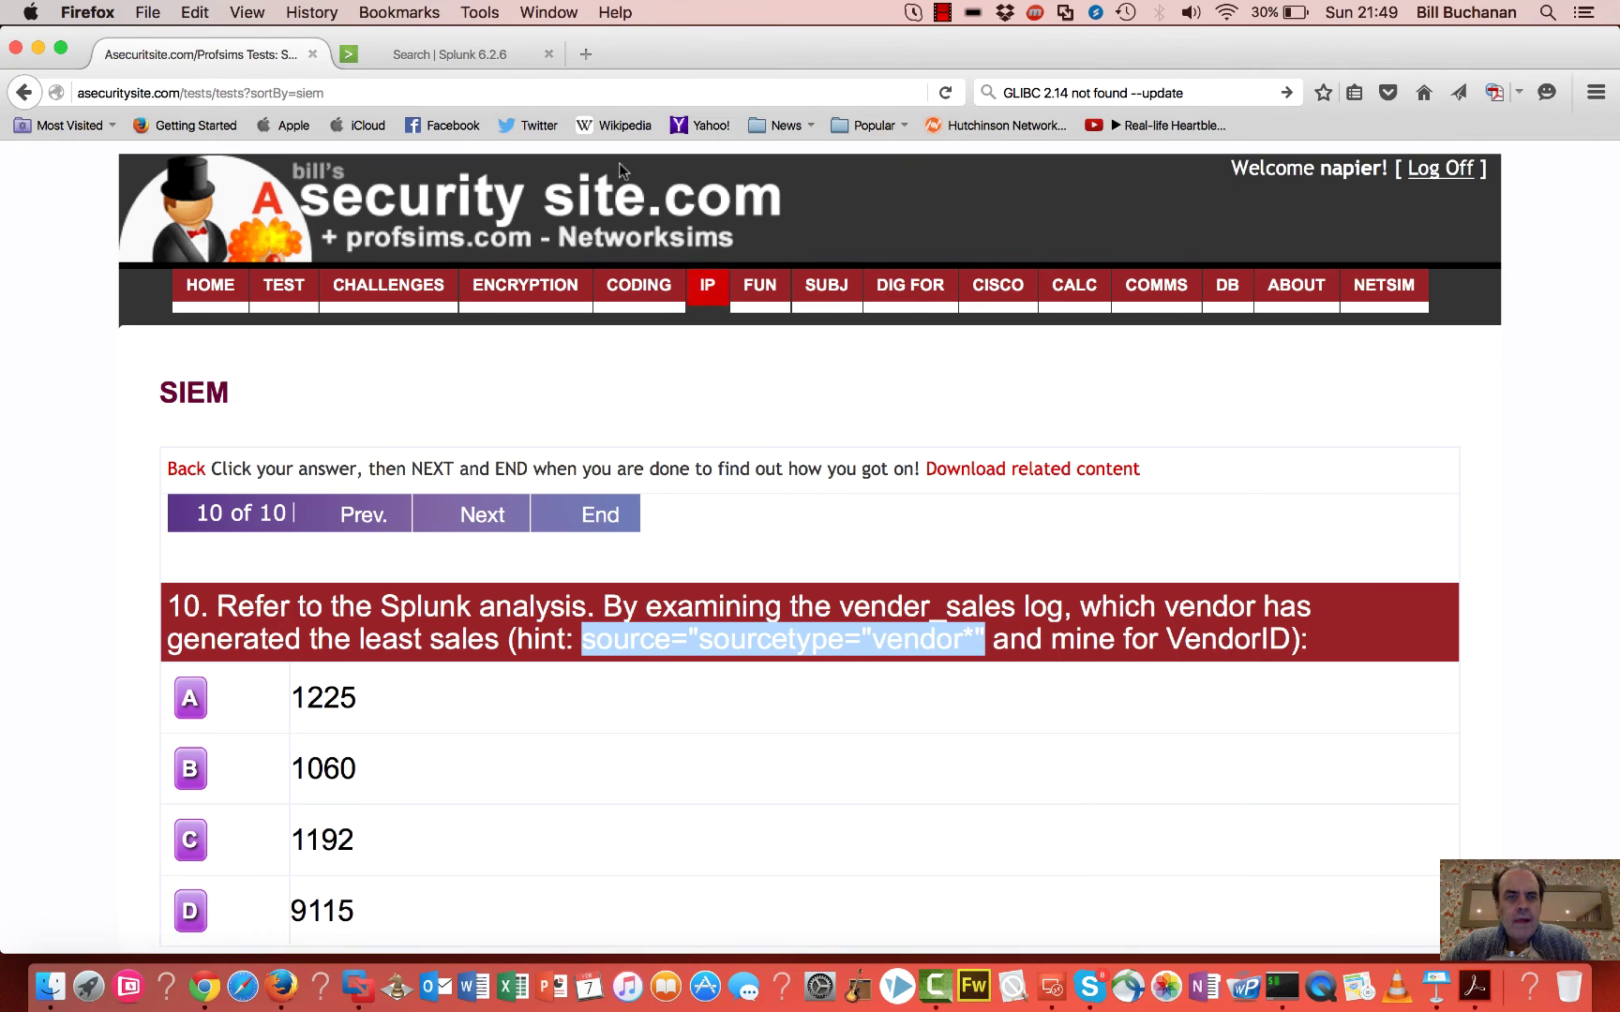
click(497, 58)
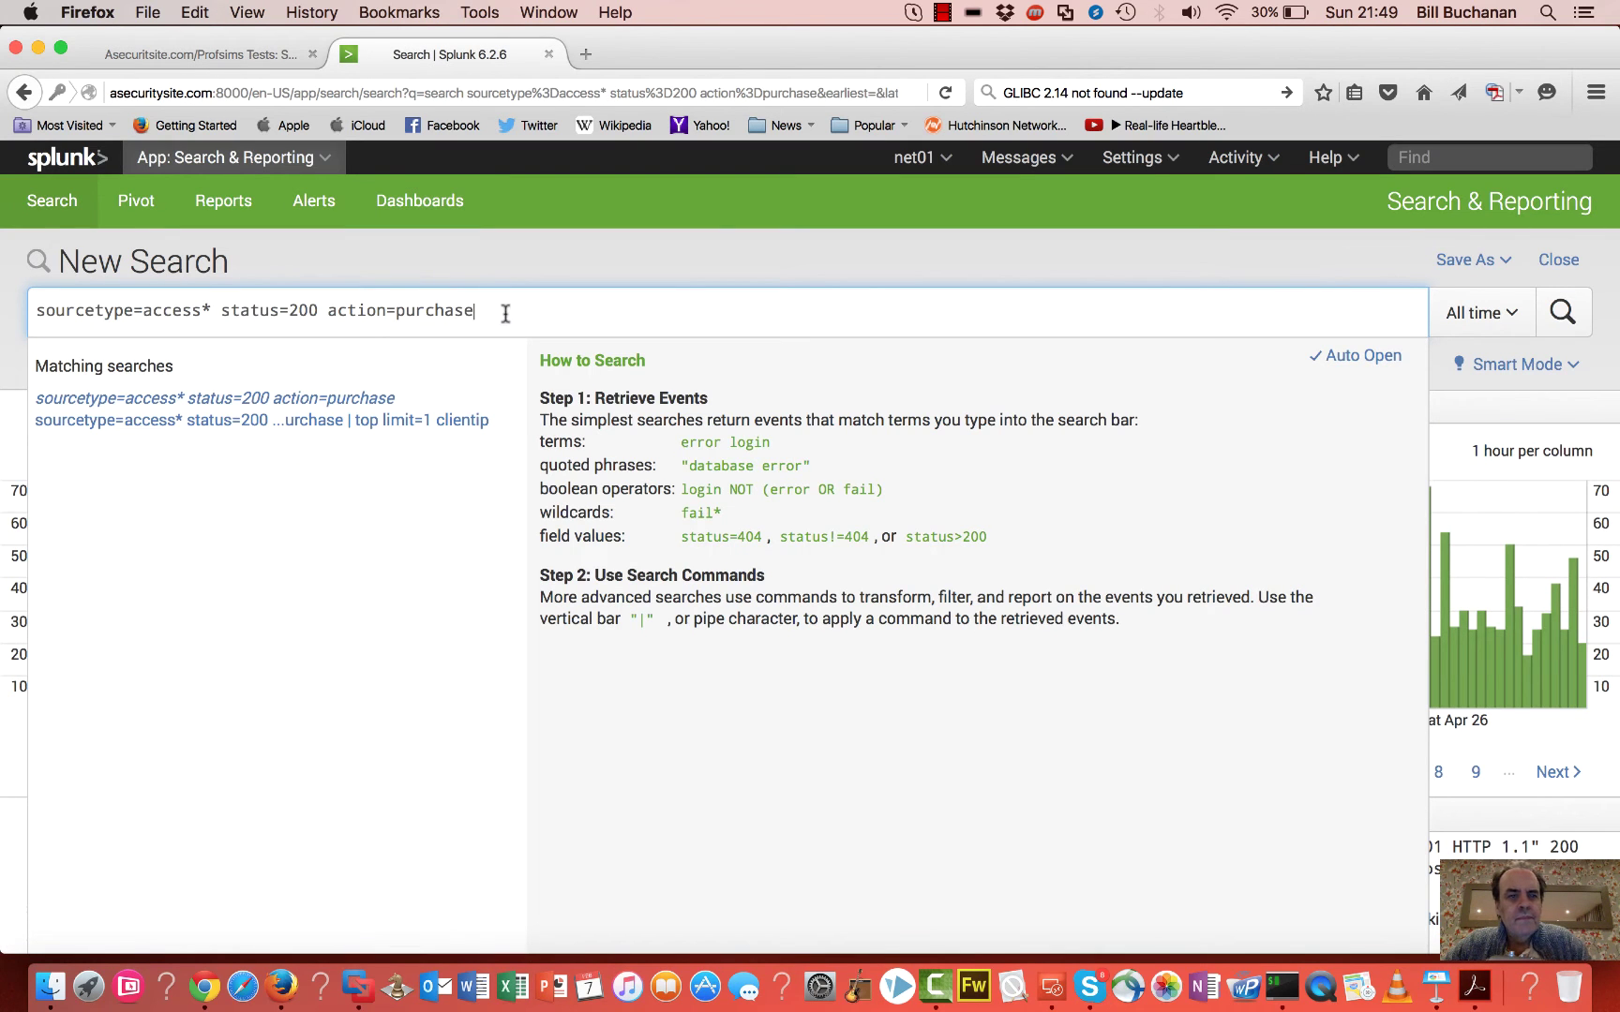
drag(502, 311, 18, 282)
key(super+v)
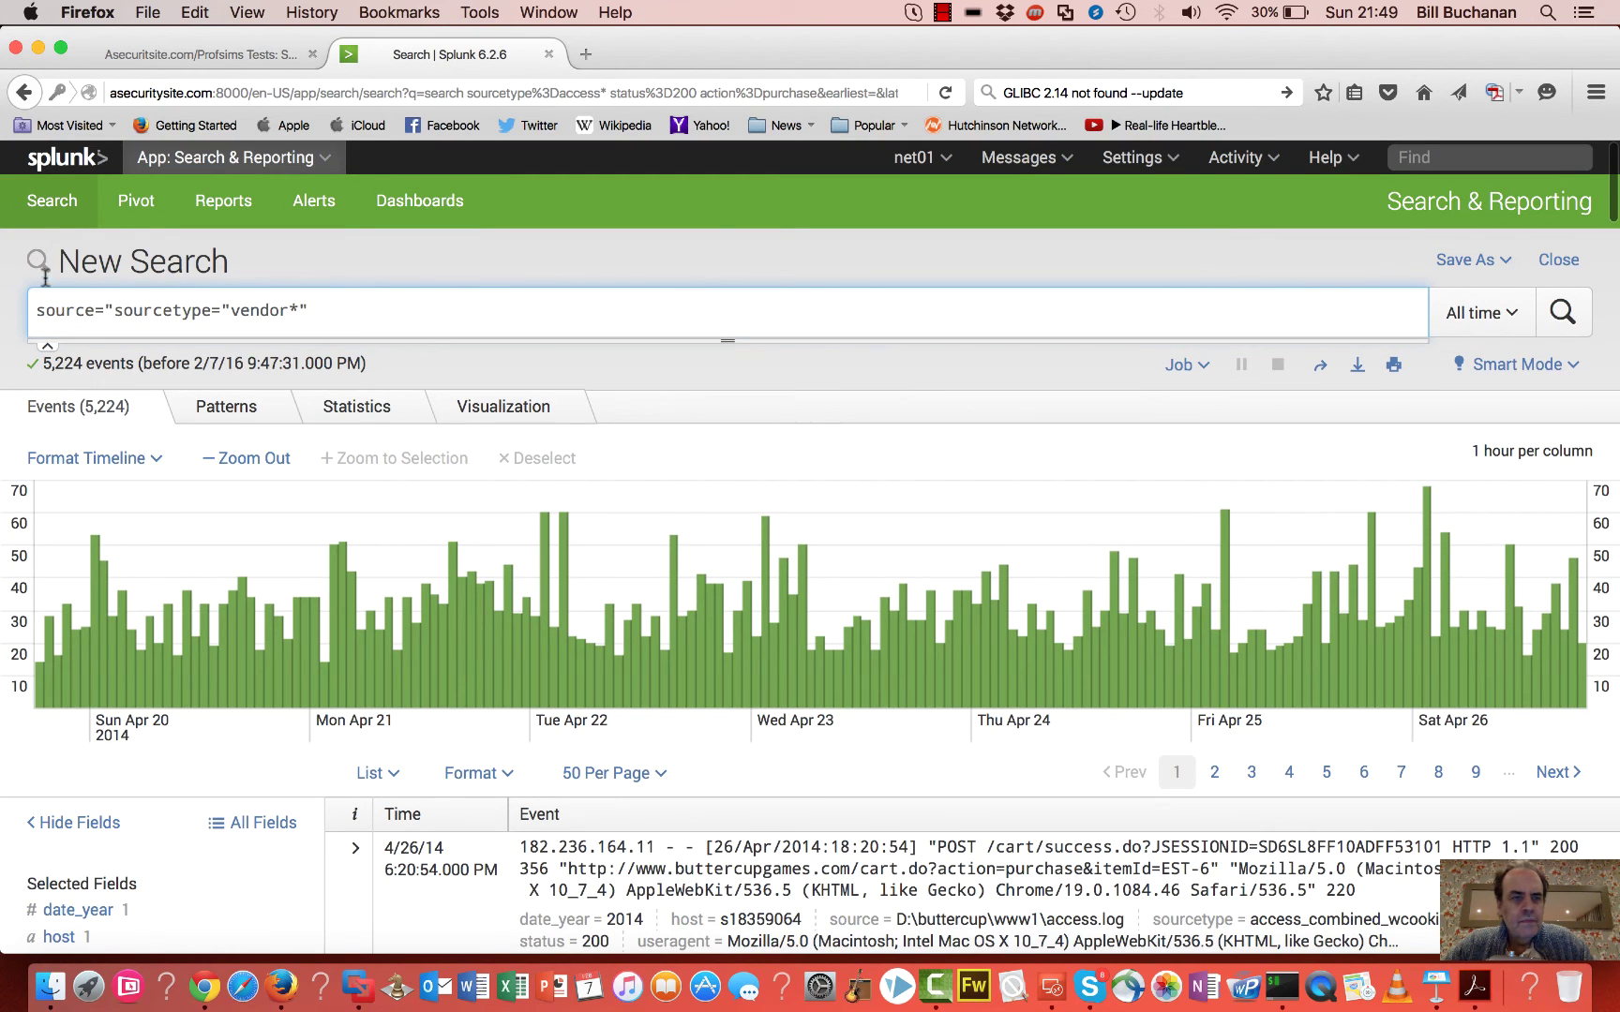
key(Return)
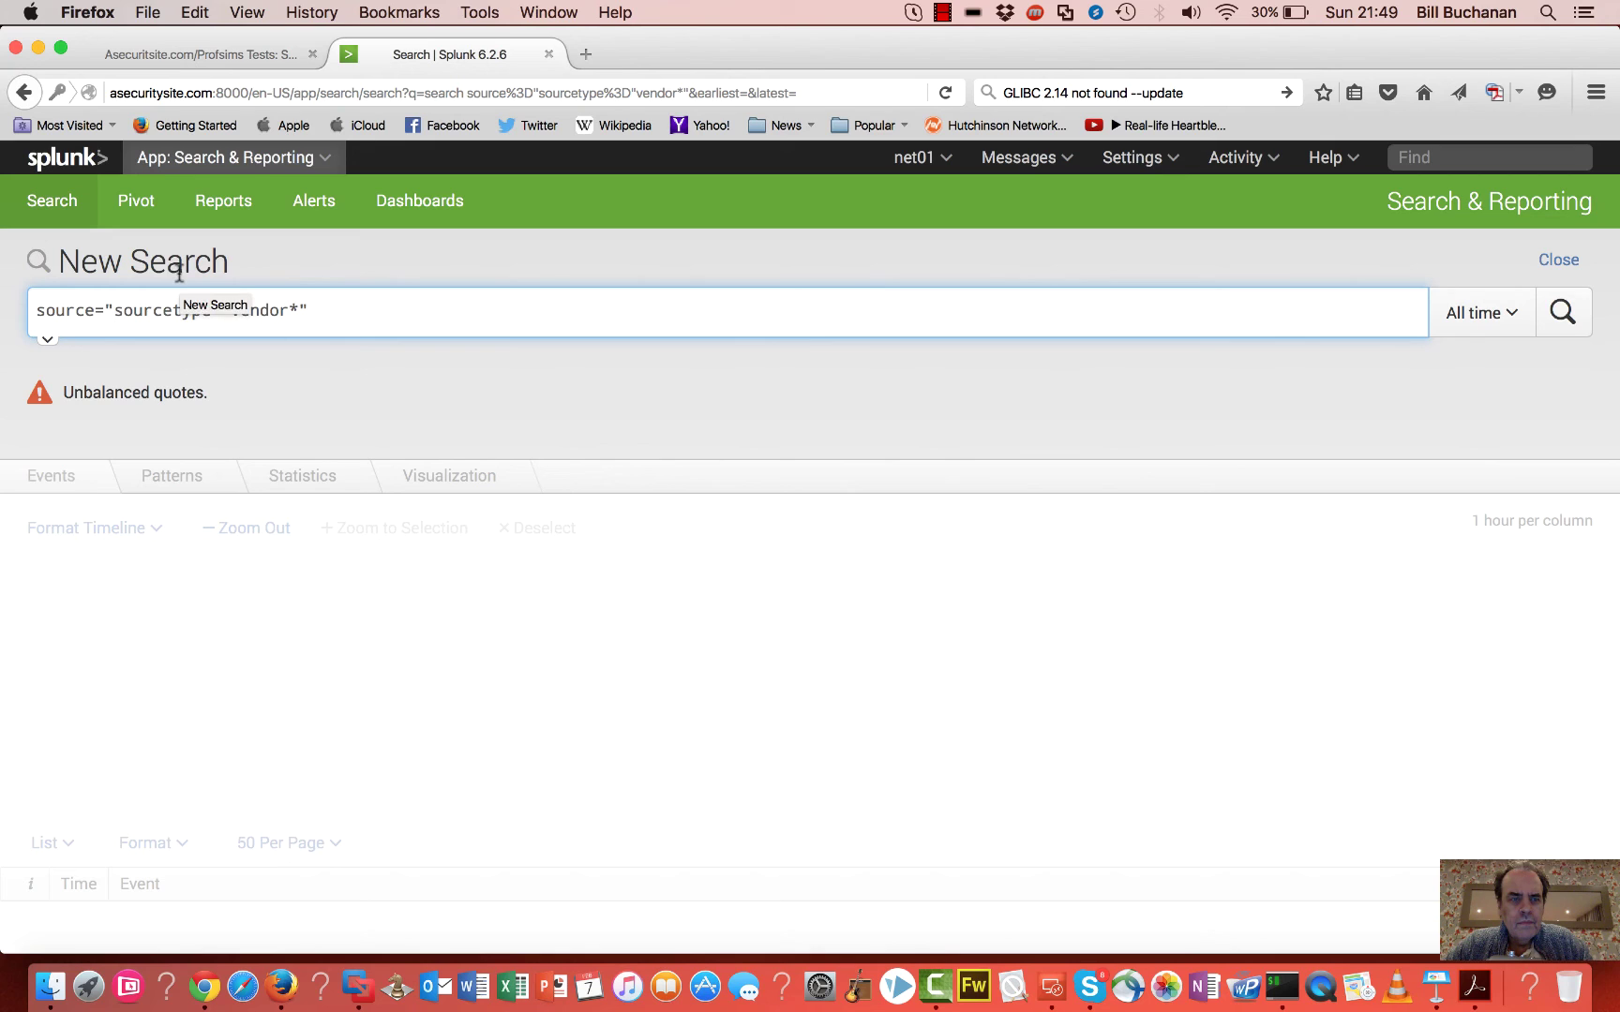
Step: Remove the leading source=" from the query and run the search as sourcetype="vendor*"
key(BackSpace)
key(BackSpace)
key(BackSpace)
key(BackSpace)
key(BackSpace)
key(BackSpace)
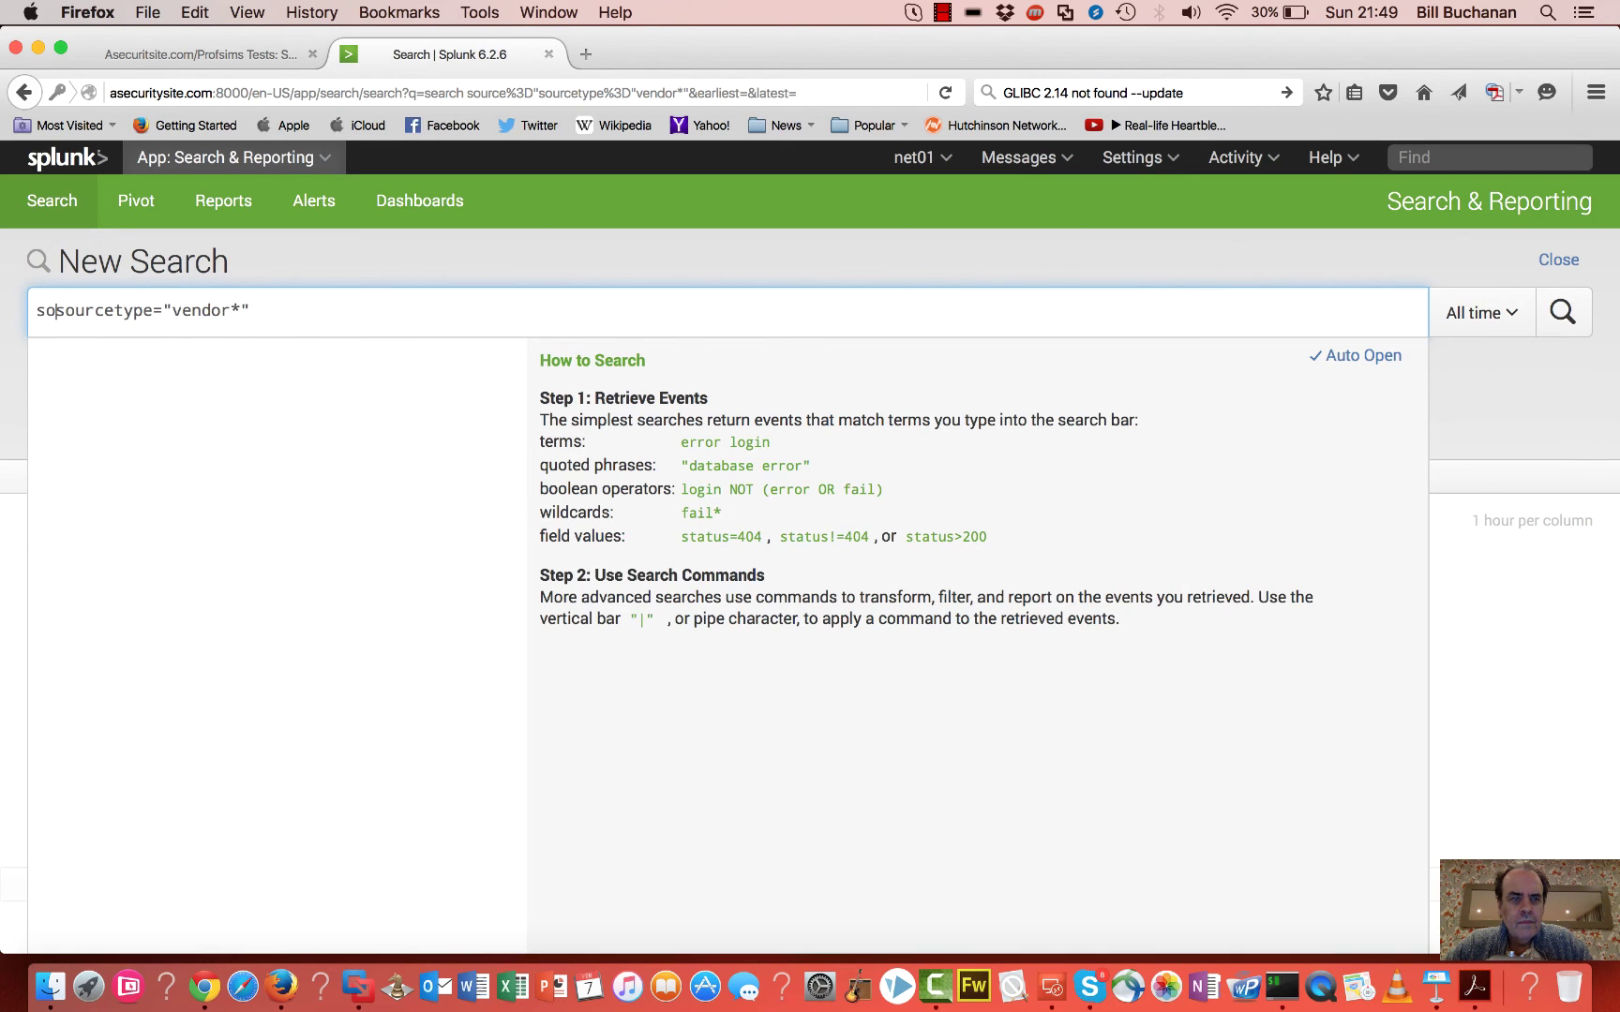
key(BackSpace)
key(BackSpace)
key(Return)
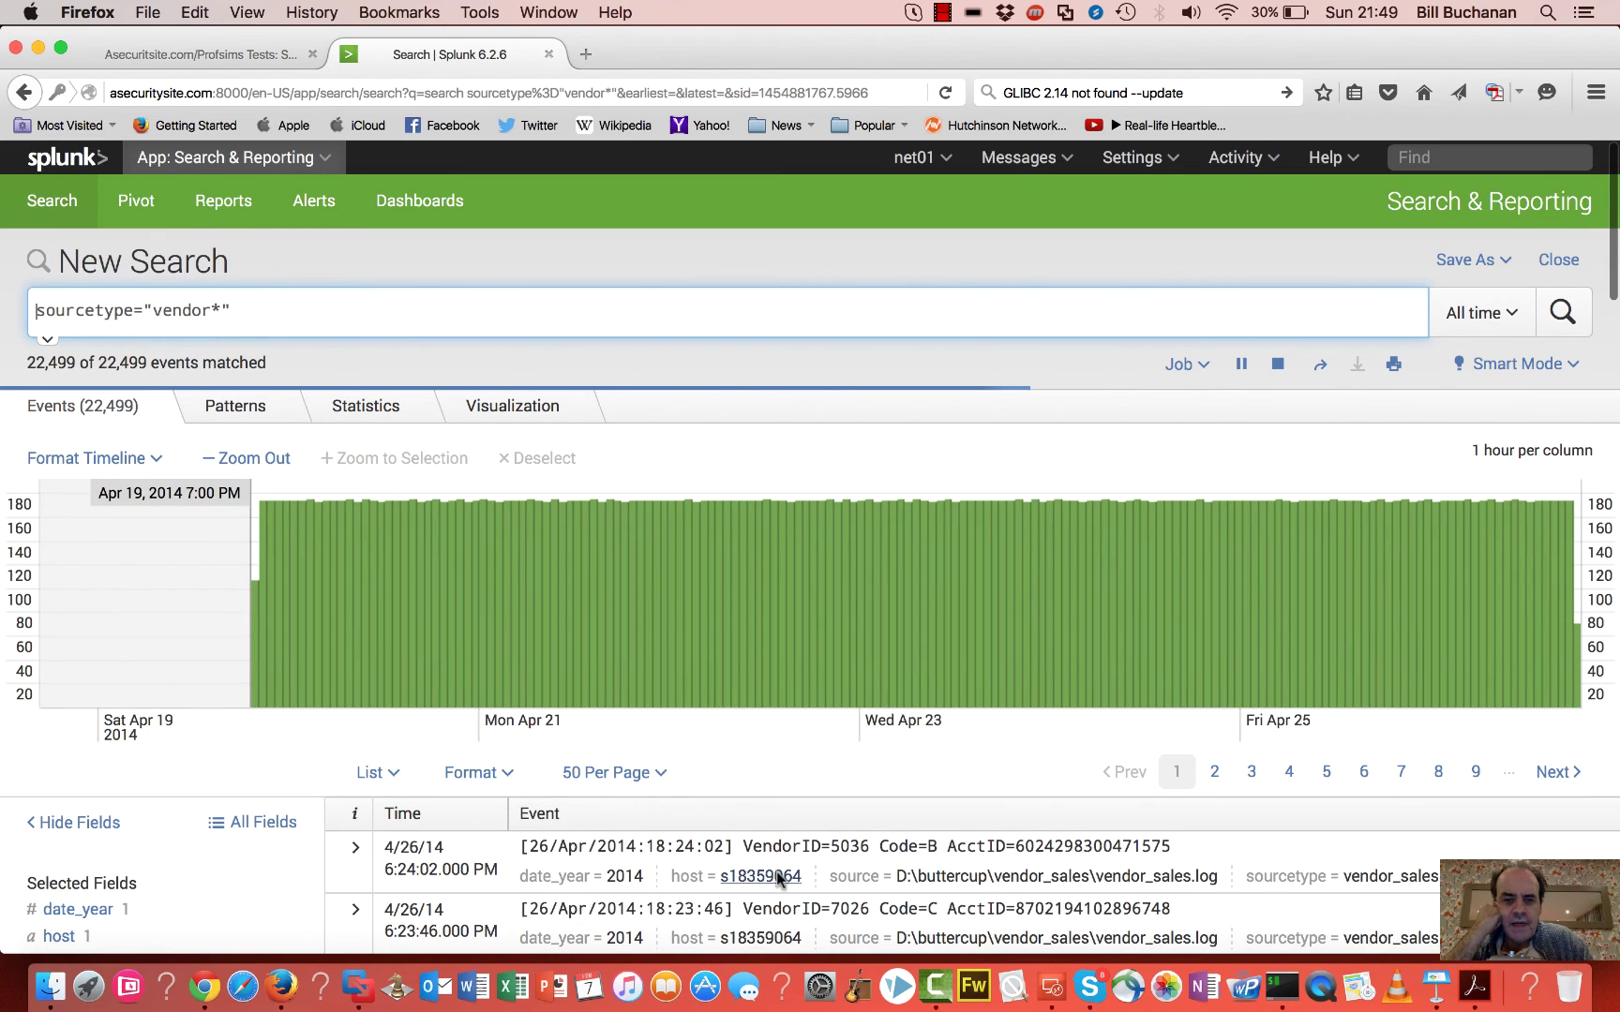
Step: Expand the first vendor sales event and open its VendorID field summary to examine the top 10 values
scroll(1083, 799, down, 1)
scroll(1017, 831, down, 5)
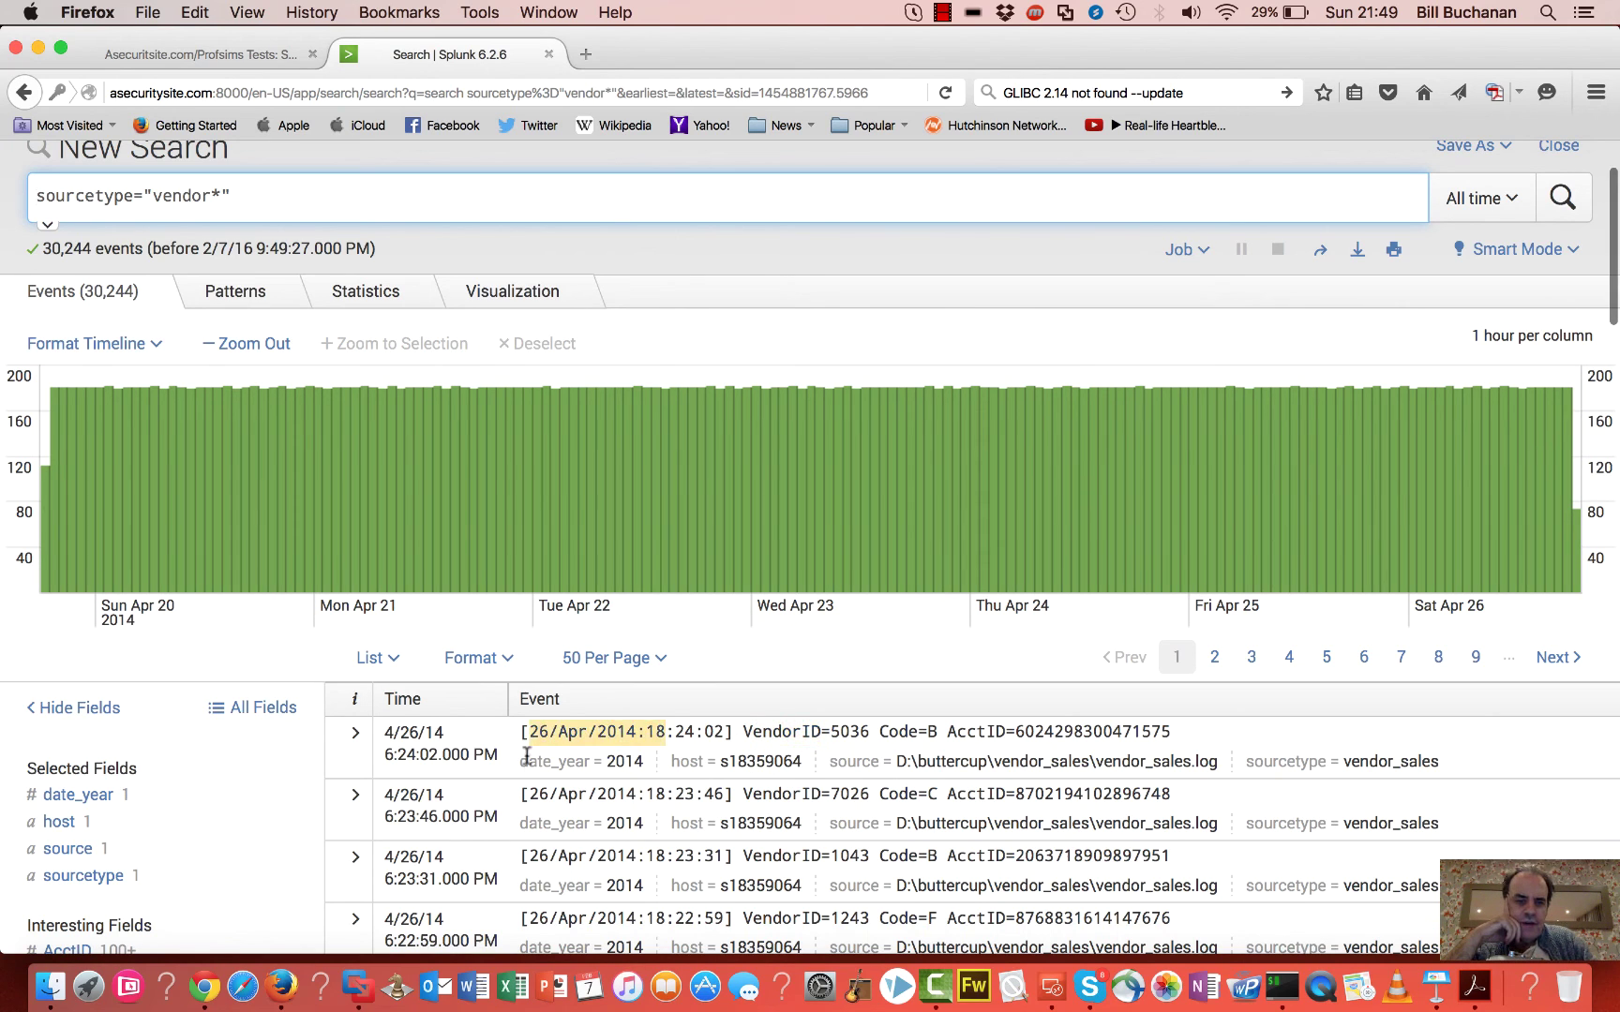
click(355, 734)
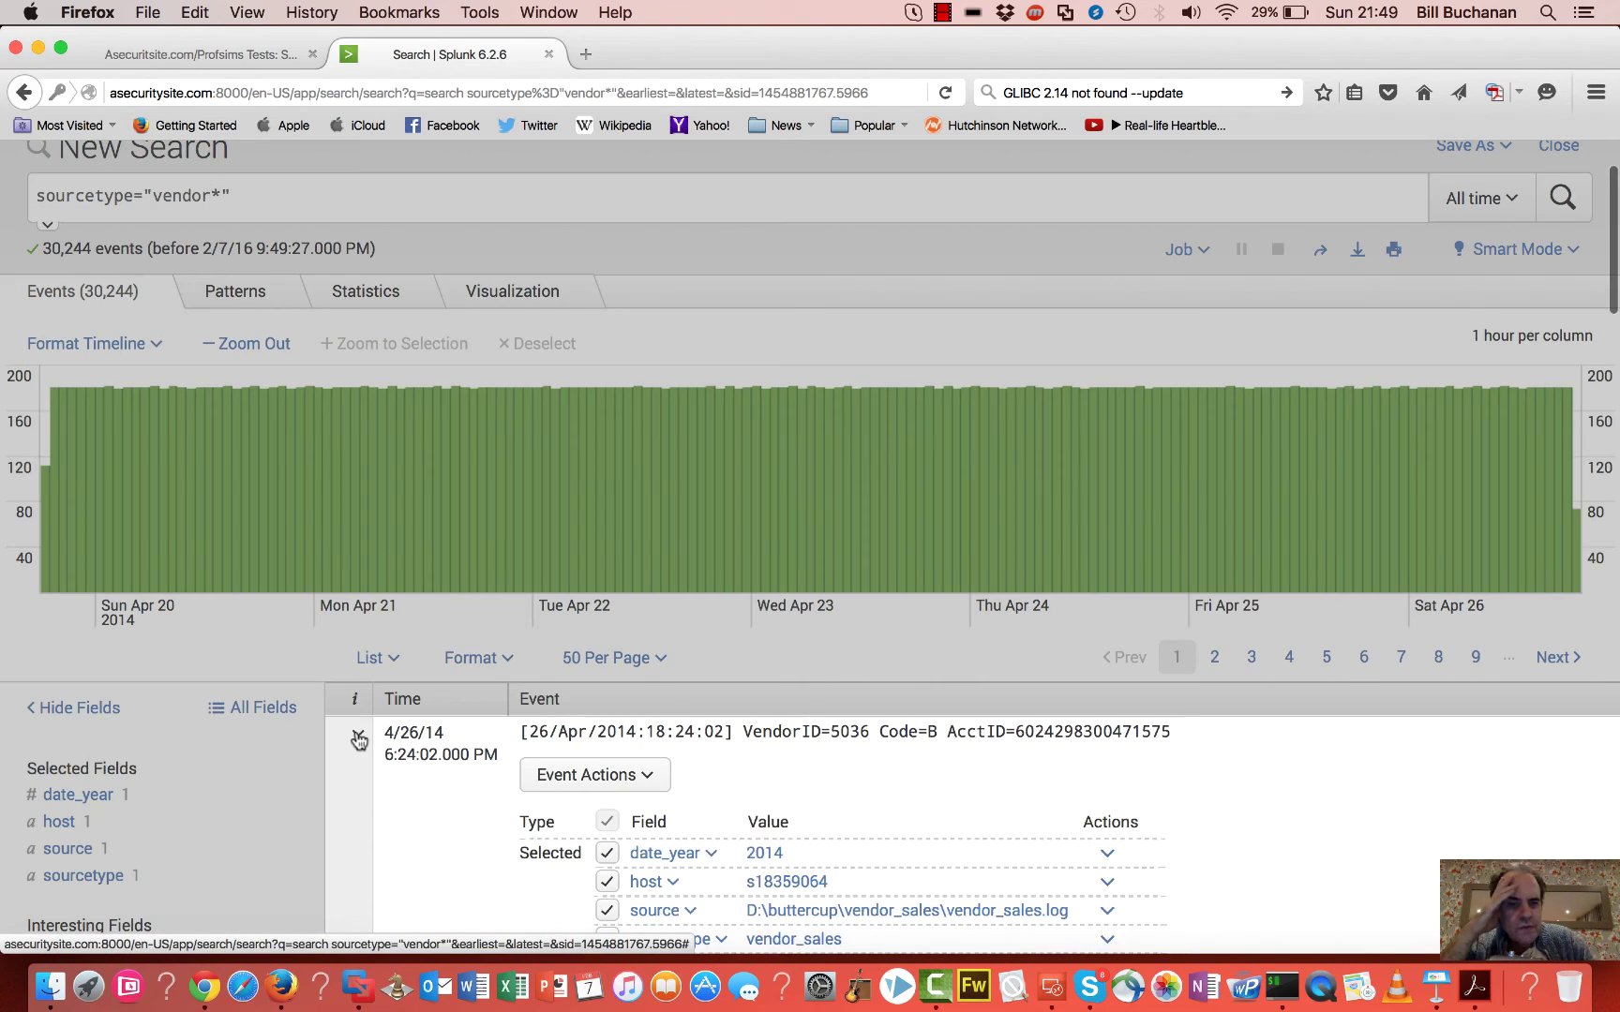
scroll(544, 823, down, 5)
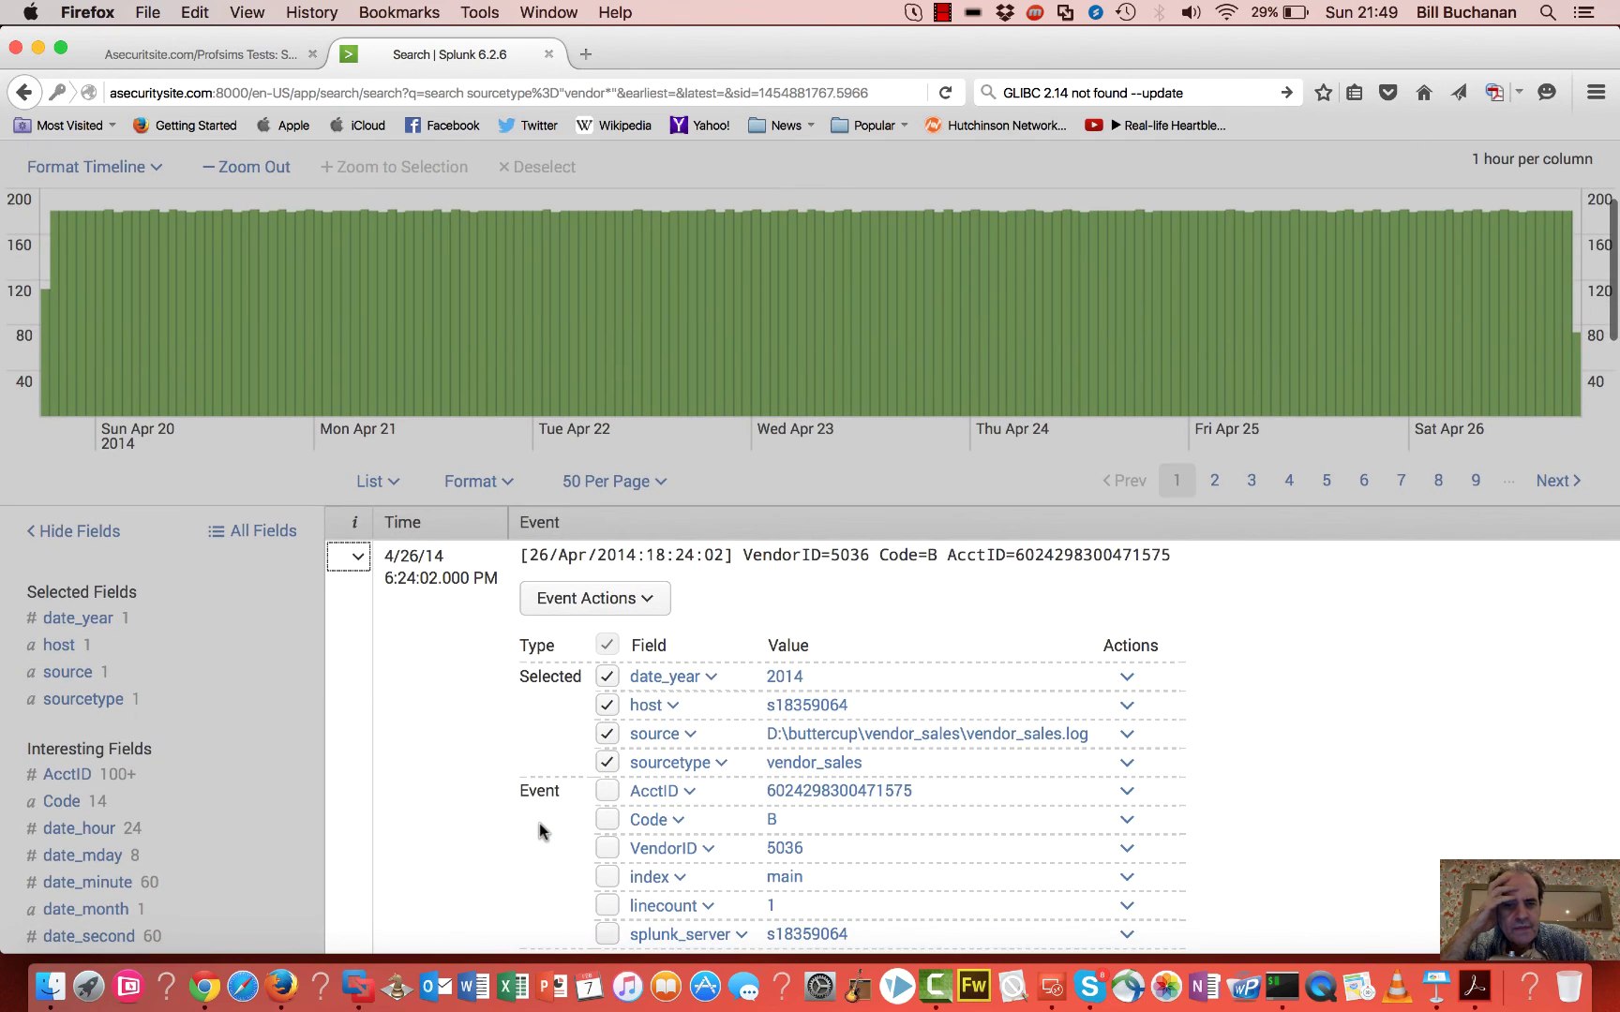
scroll(539, 830, down, 1)
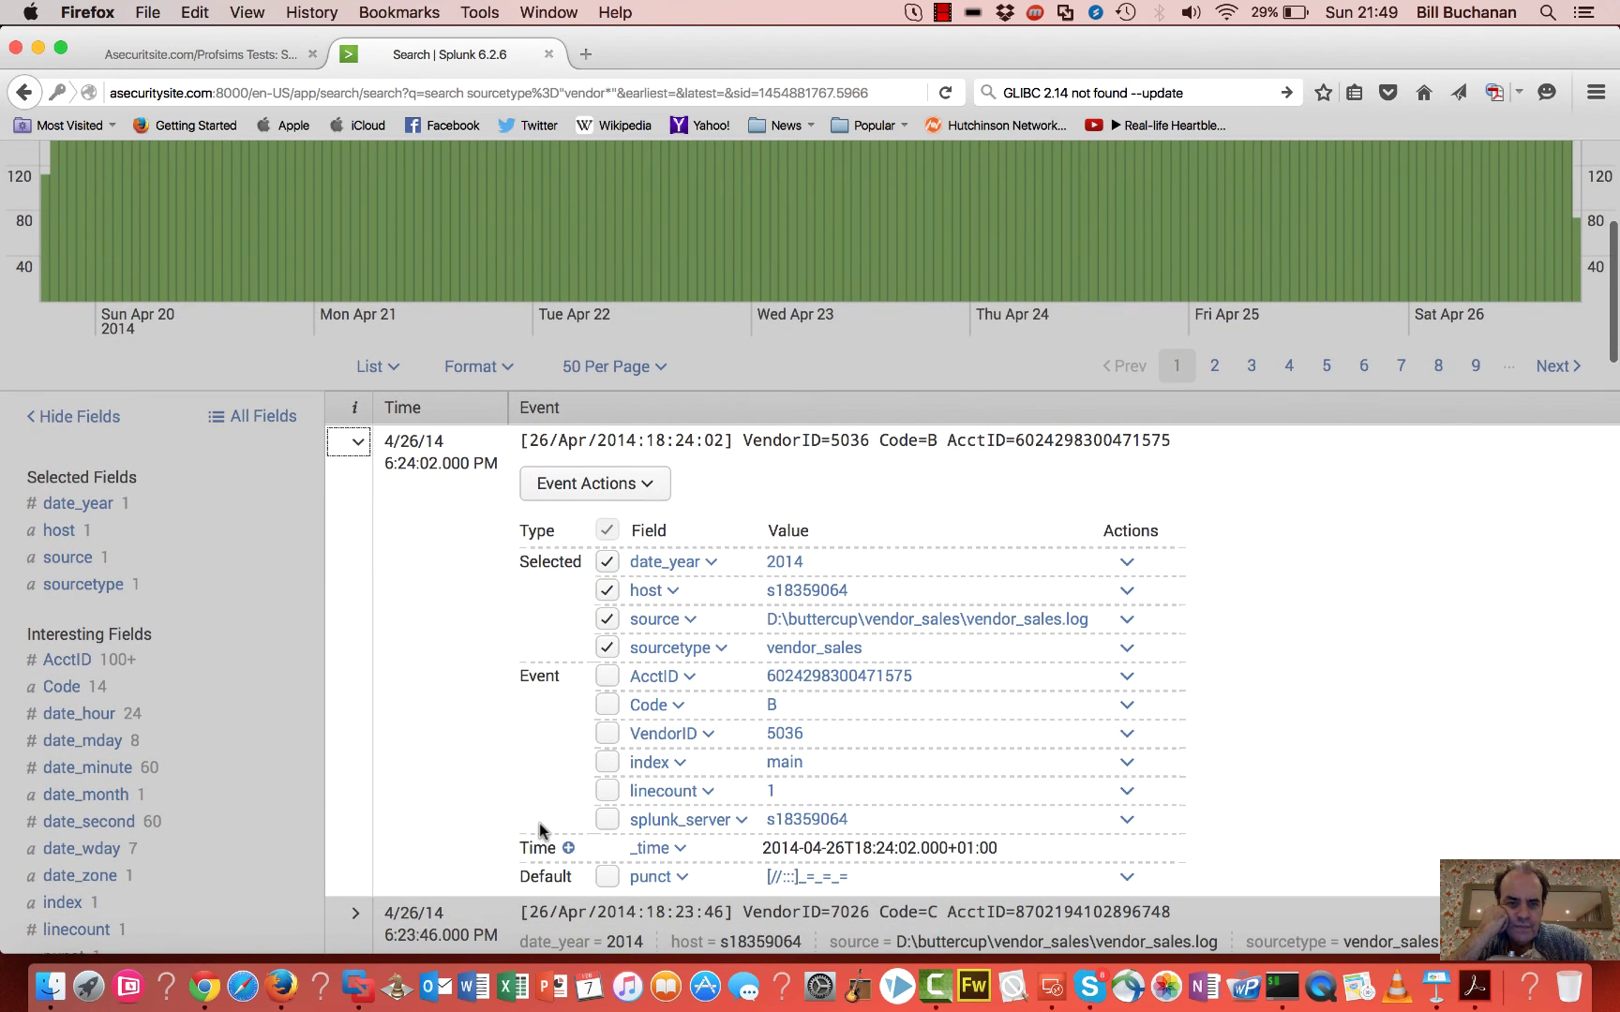
click(708, 736)
scroll(710, 739, down, 5)
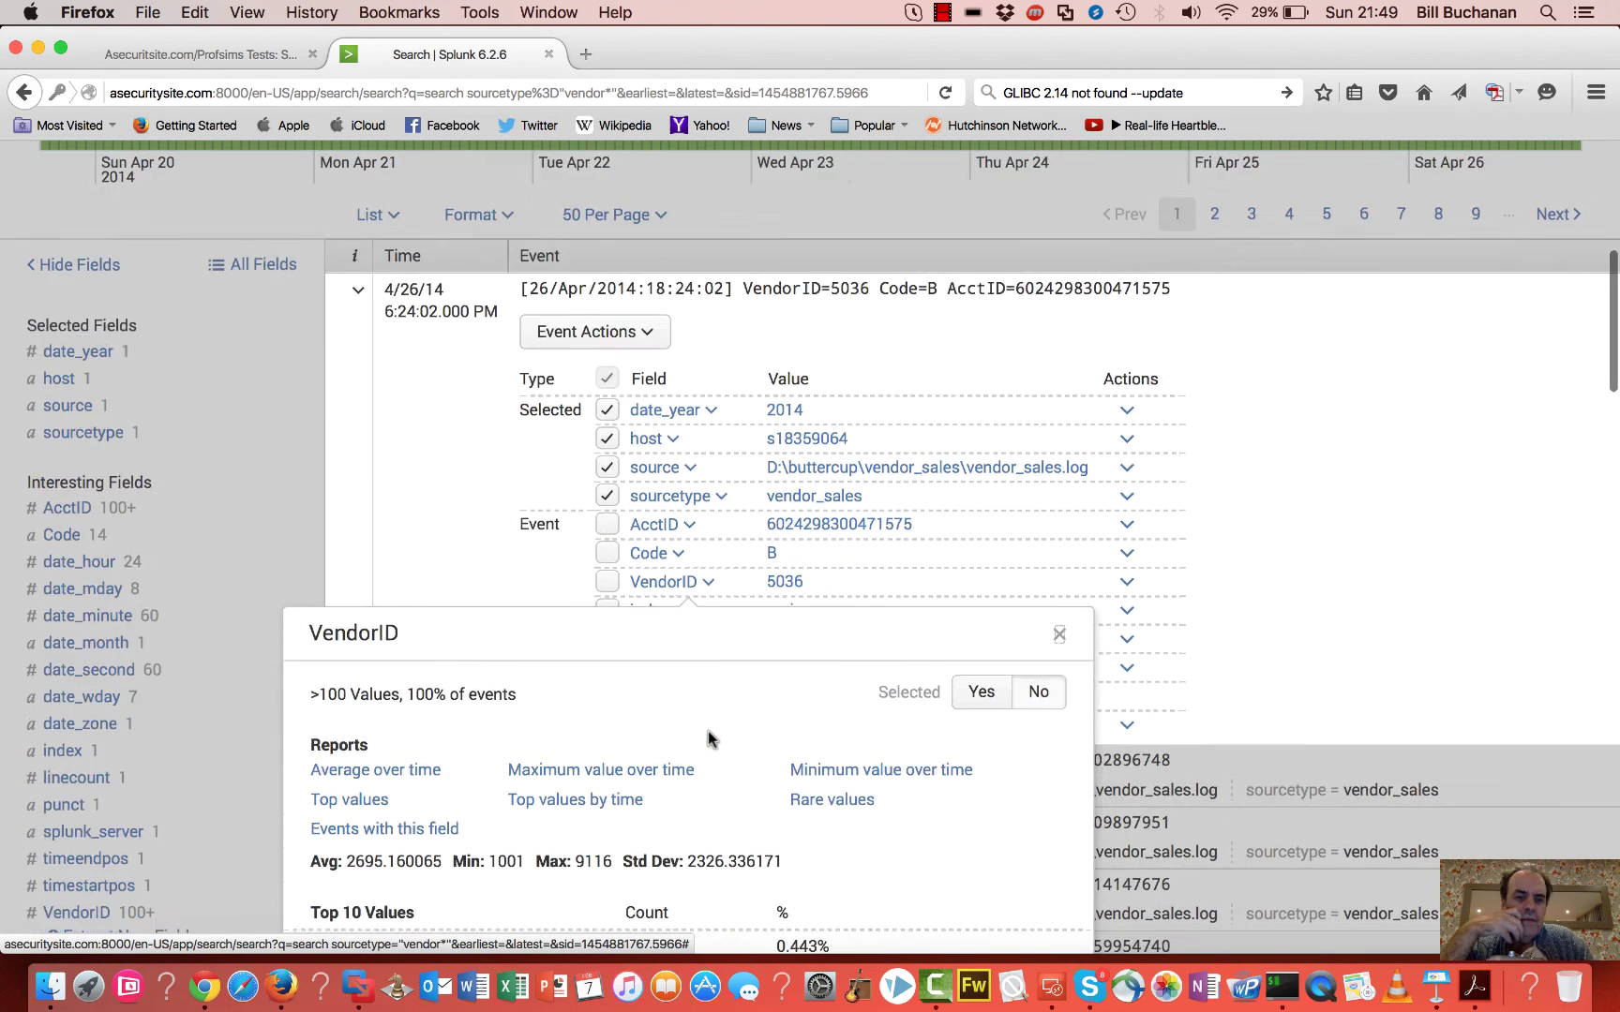
scroll(708, 731, down, 1)
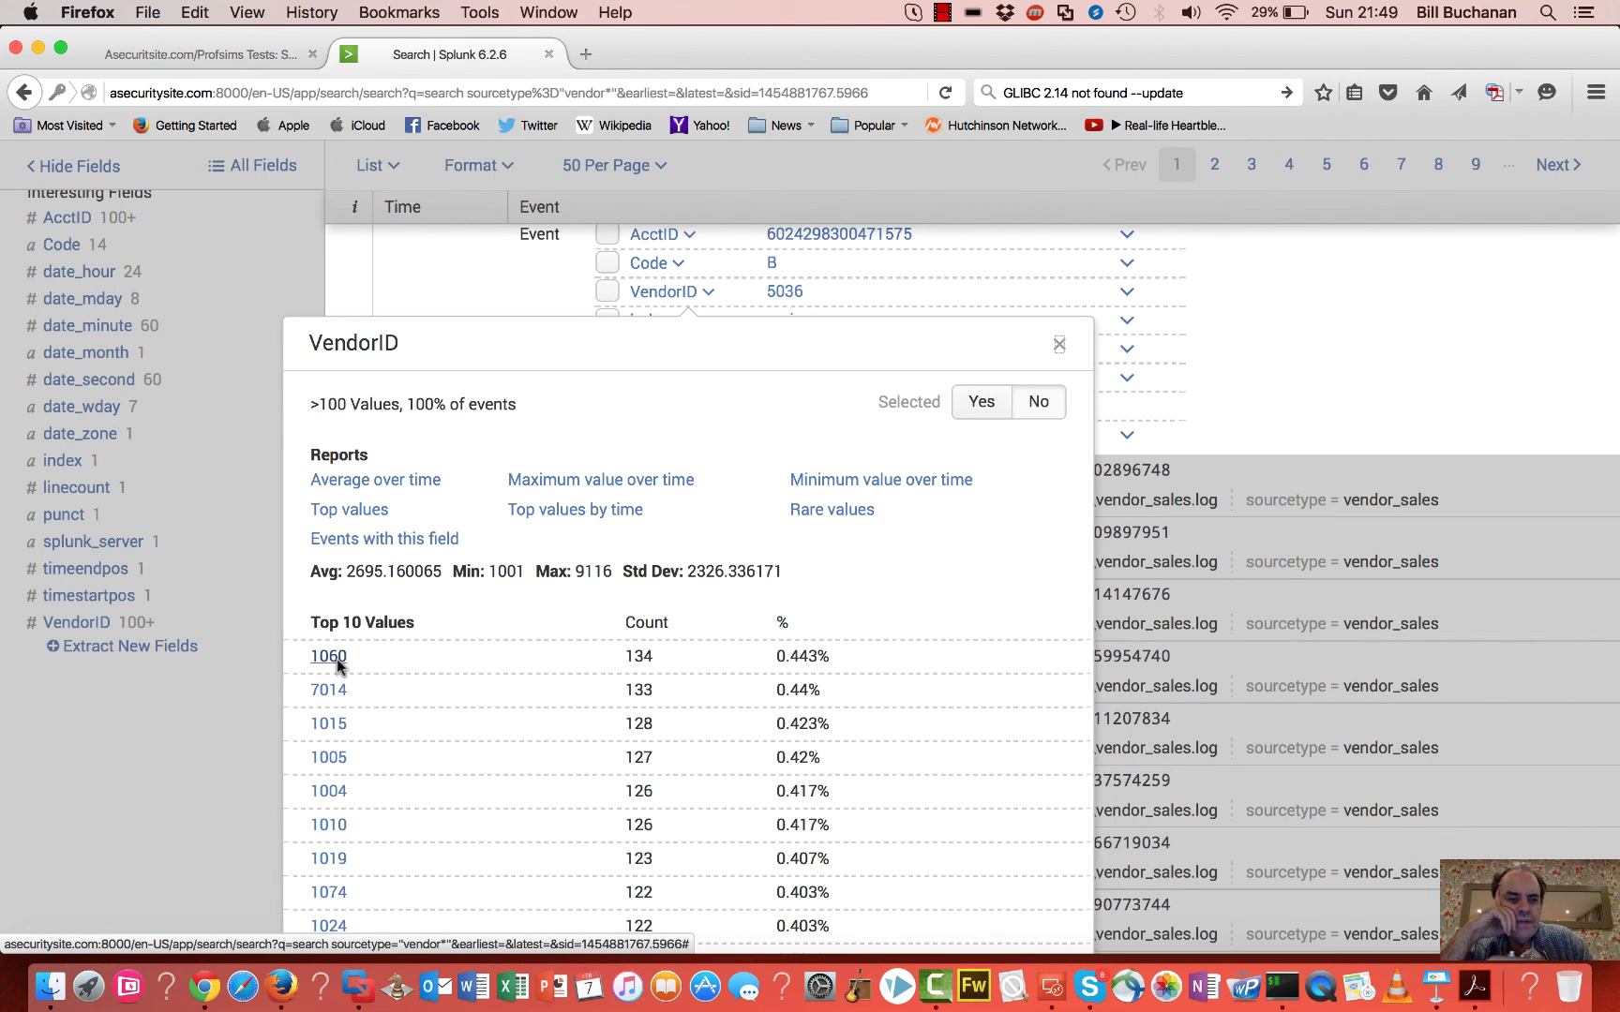
Step: Recheck the wording of question 10, then run the Rare values report for VendorID in Splunk and show its statistics table
click(256, 59)
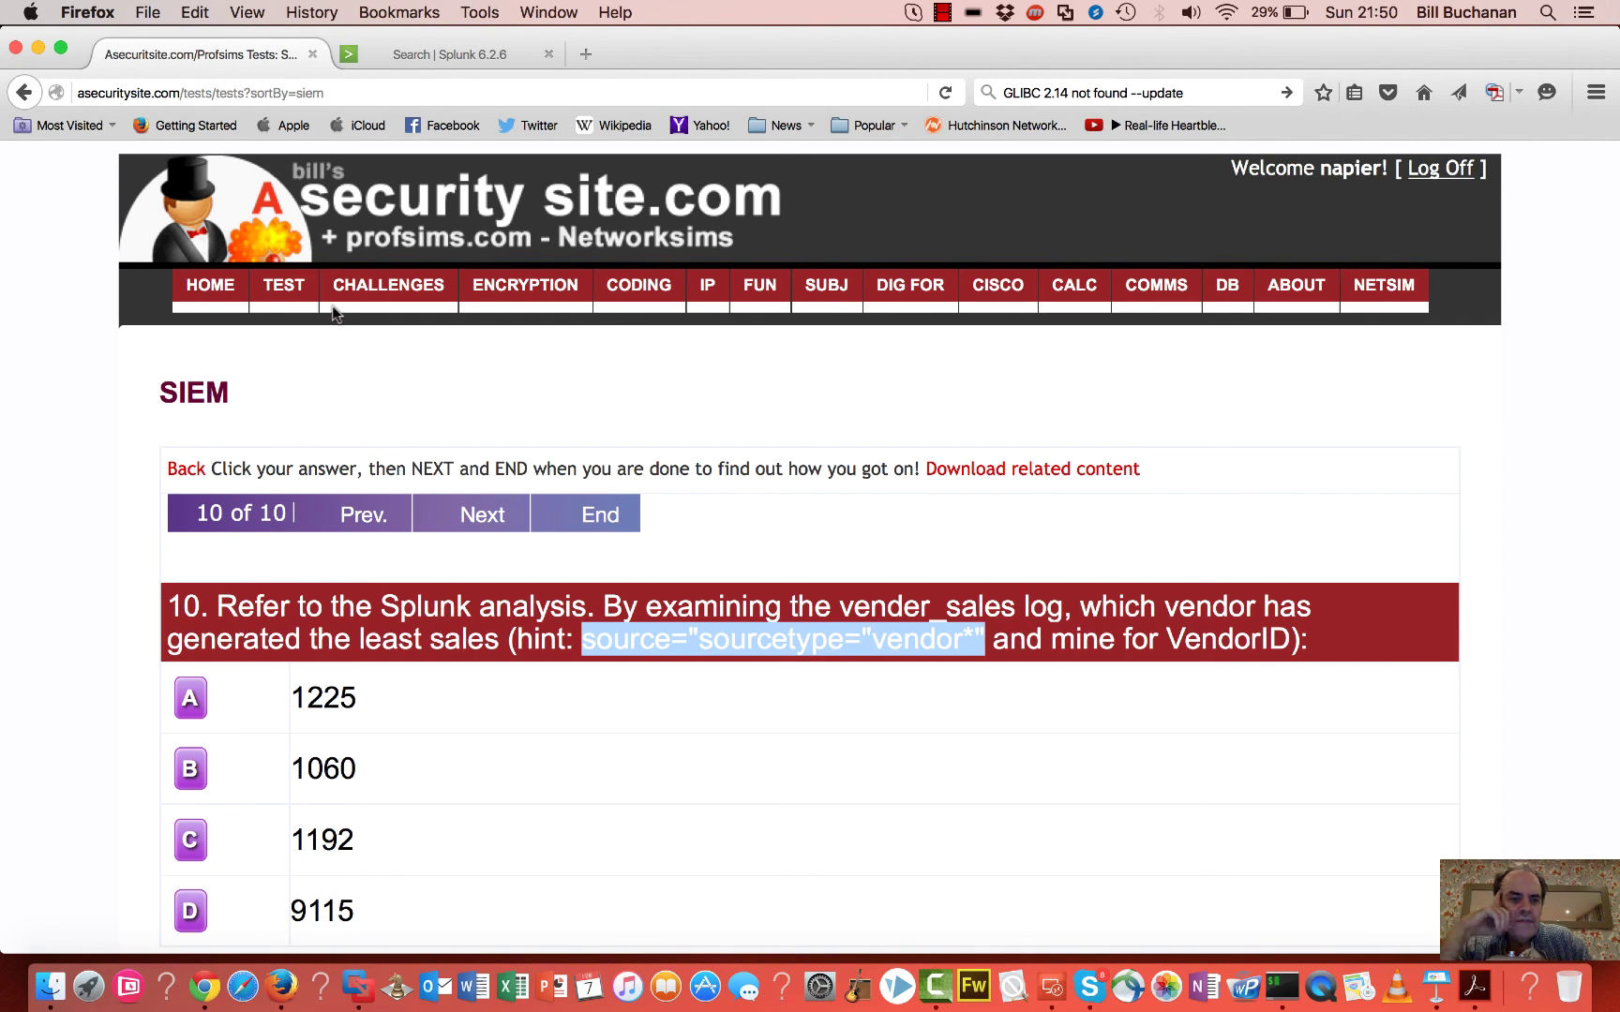
key(ctrl+Tab)
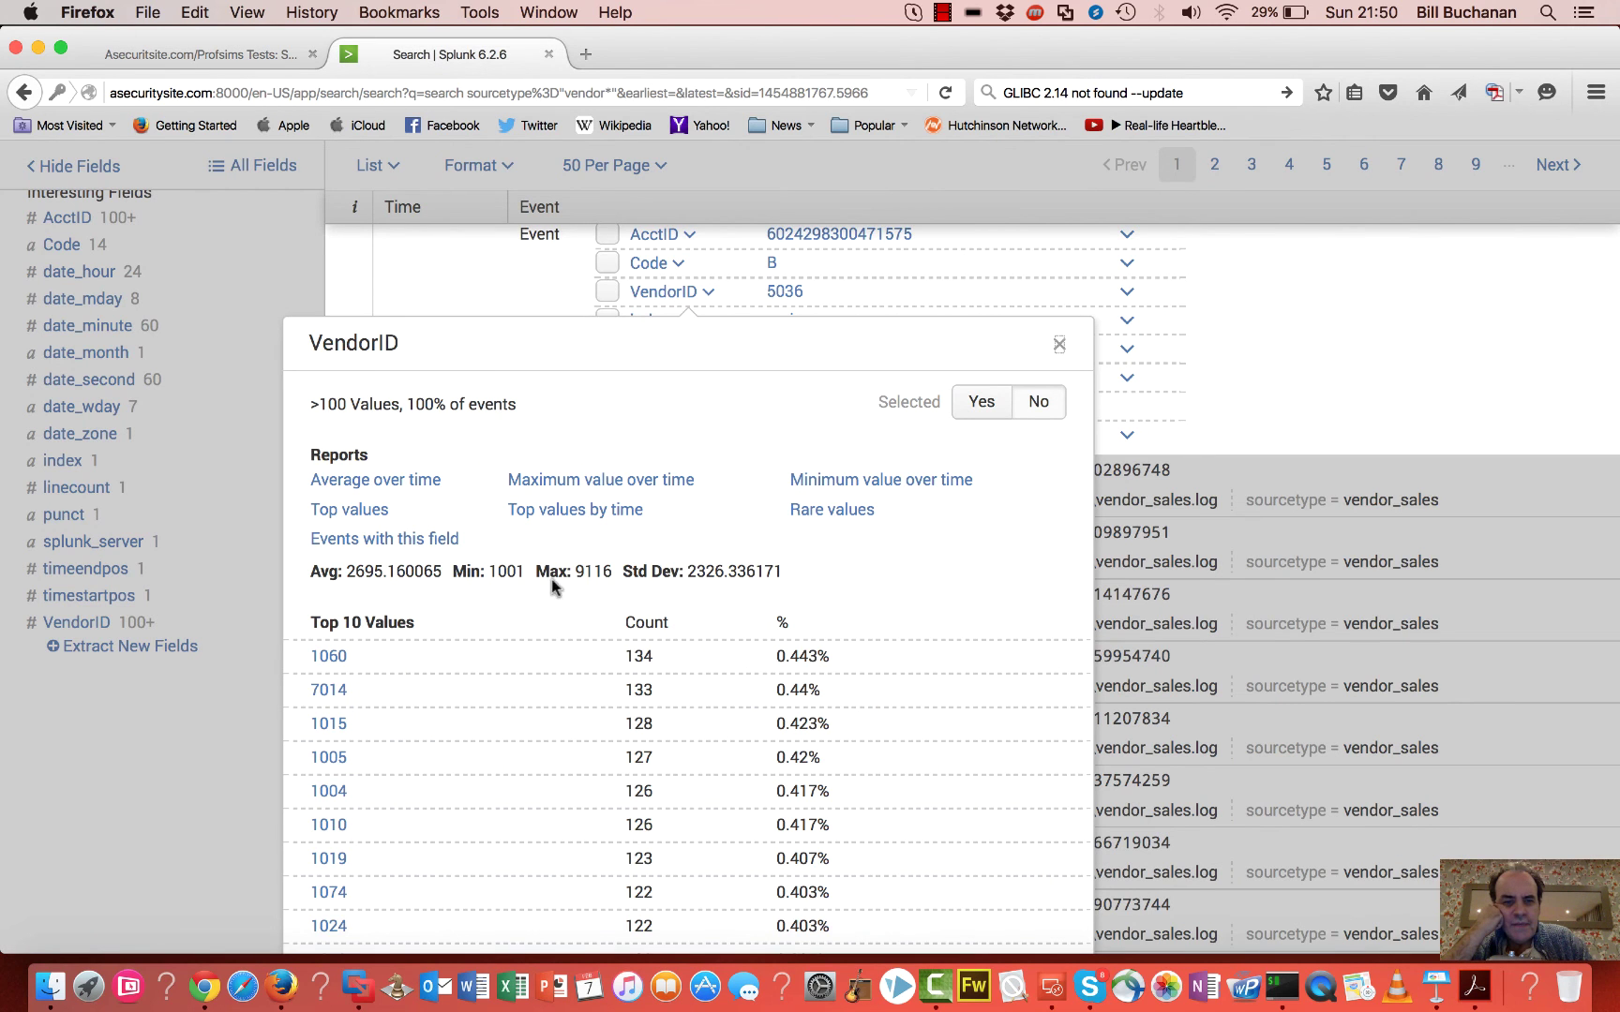
click(831, 511)
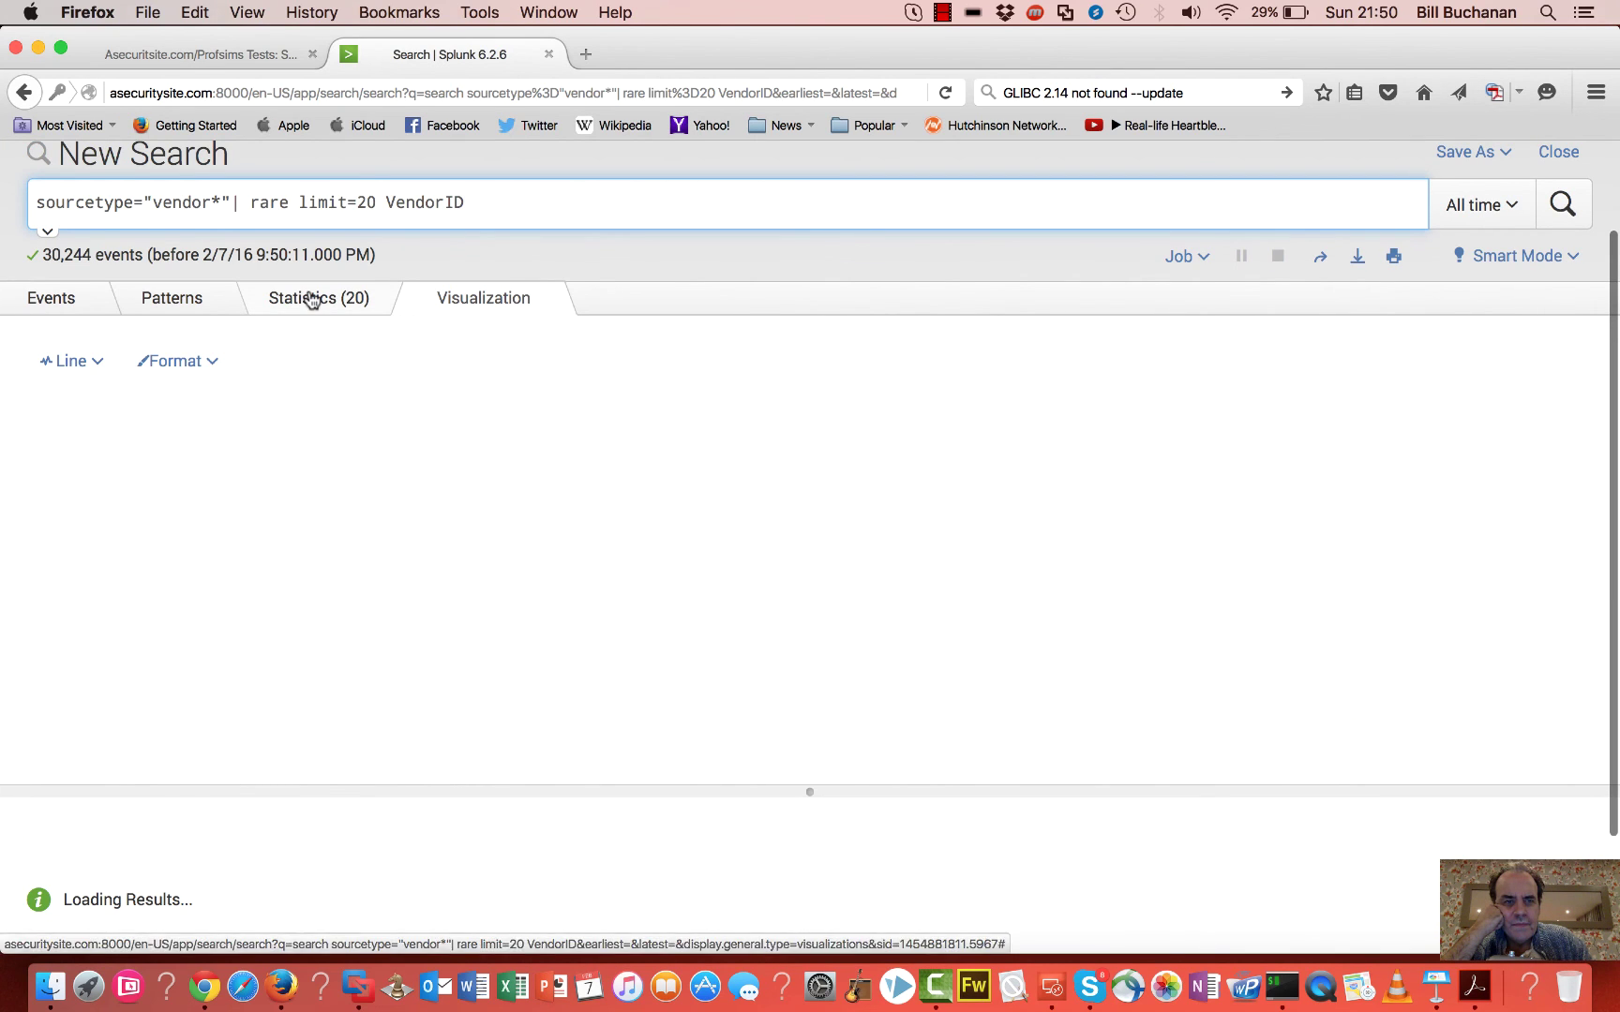
click(310, 298)
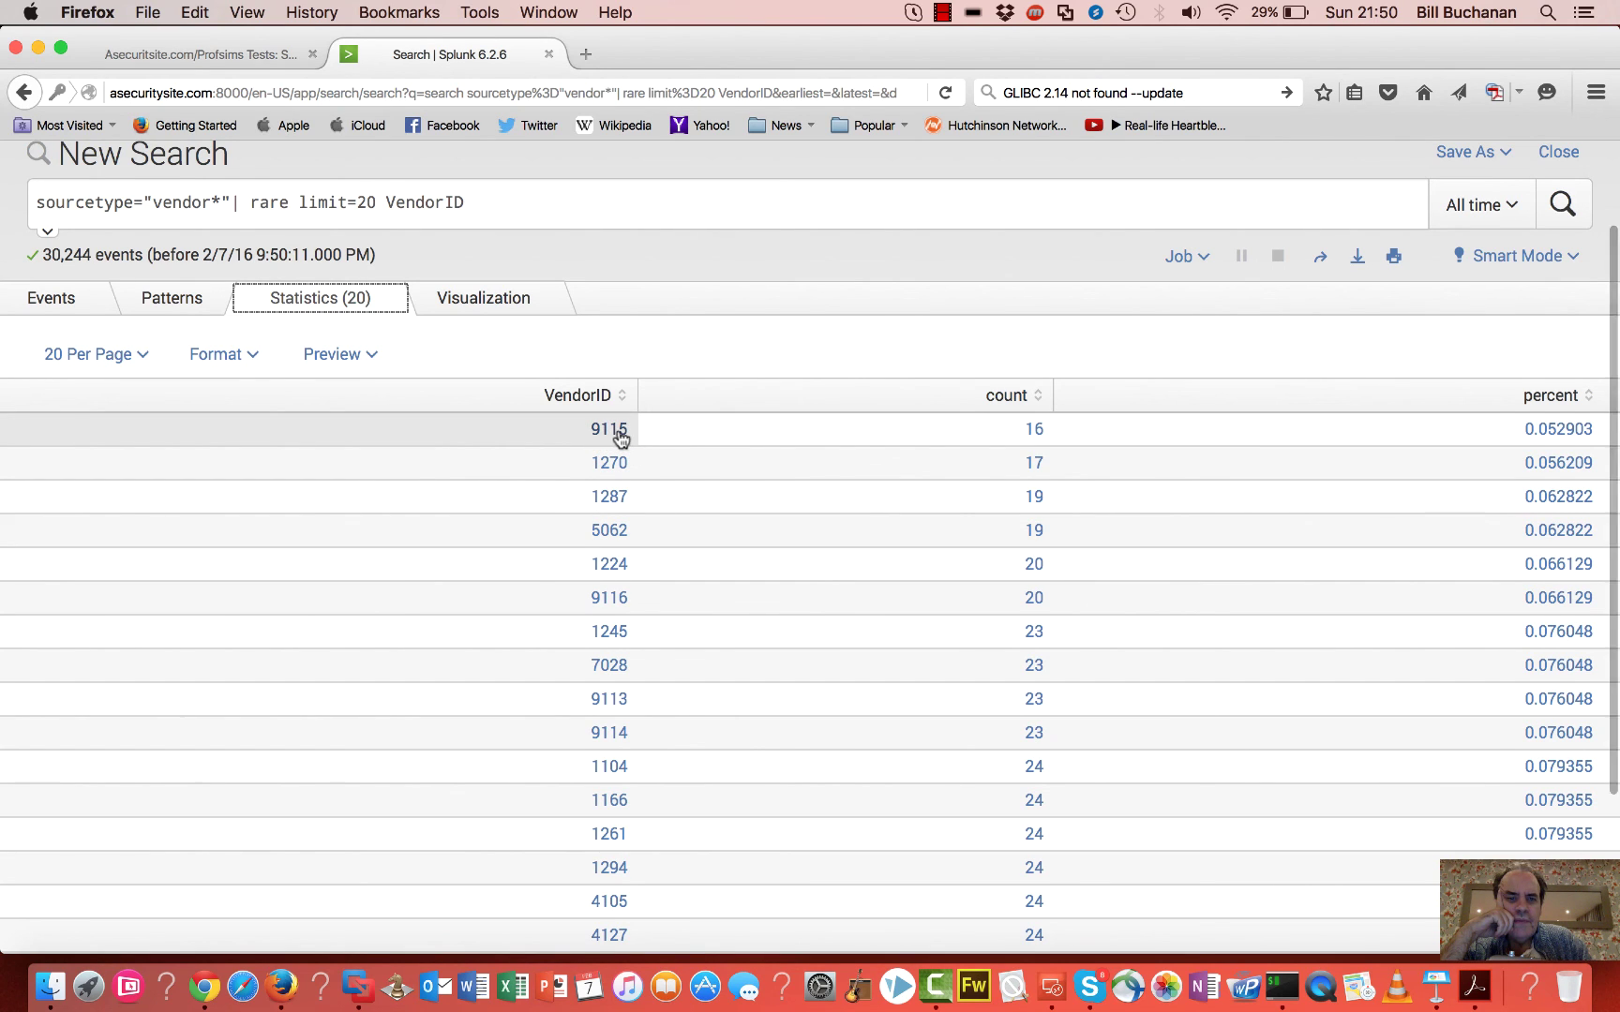
Step: Return to the quiz and answer question 10 with vendor 9115
click(290, 59)
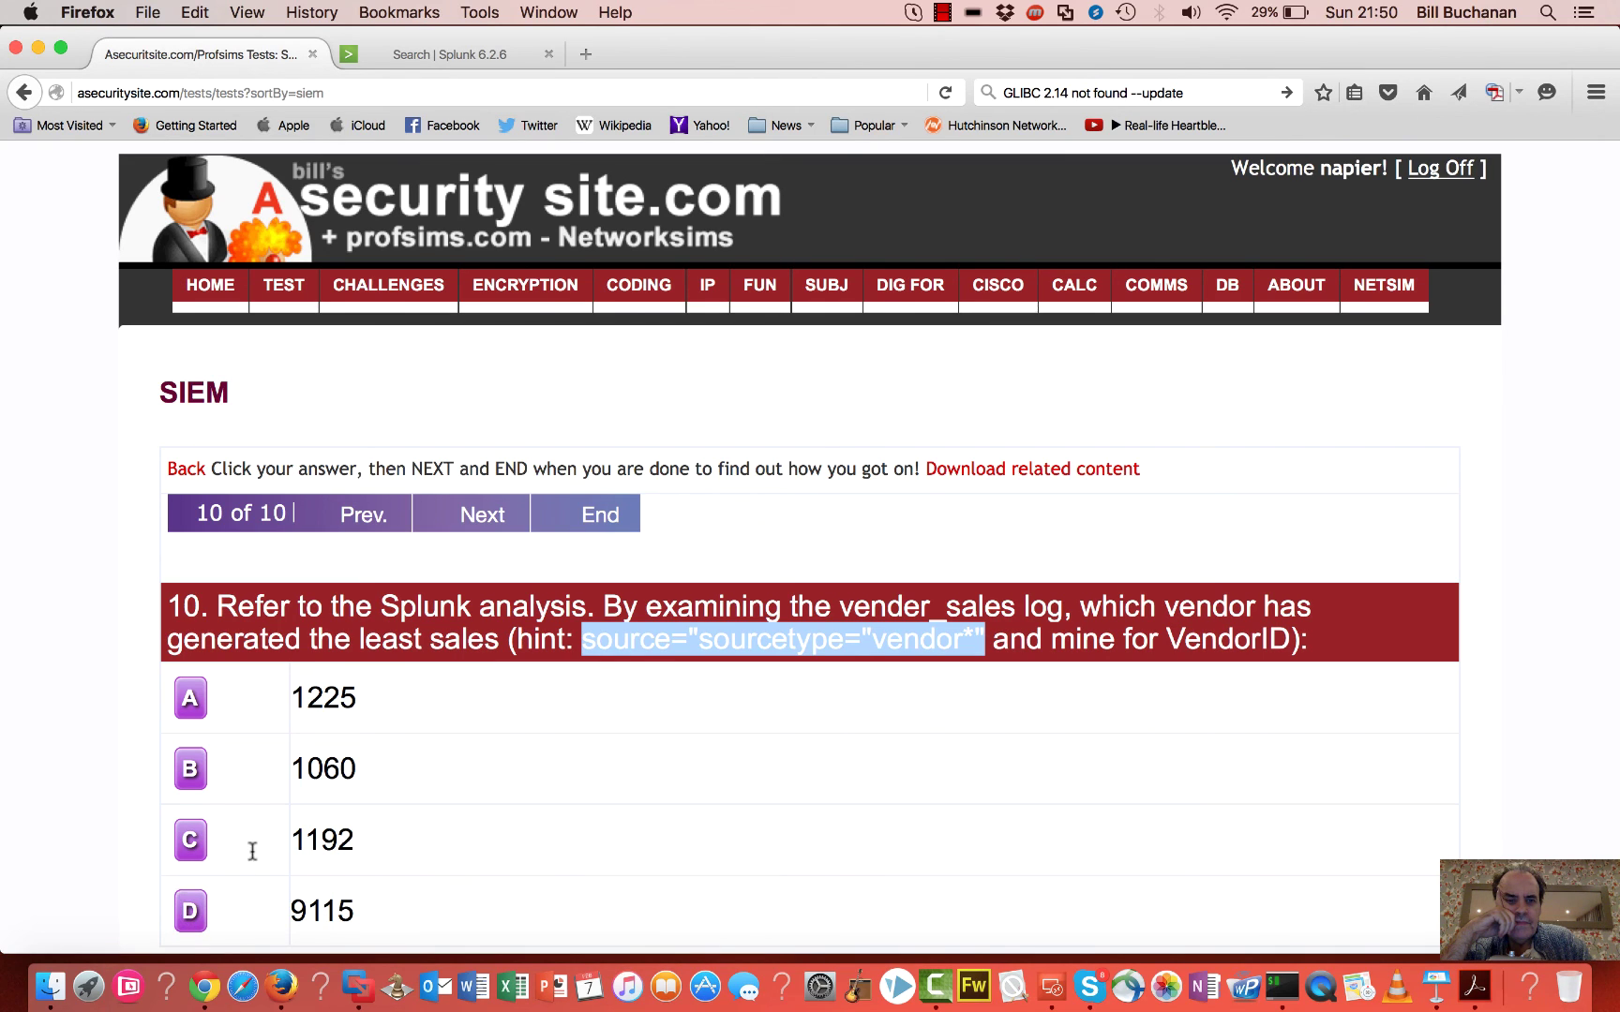
click(362, 902)
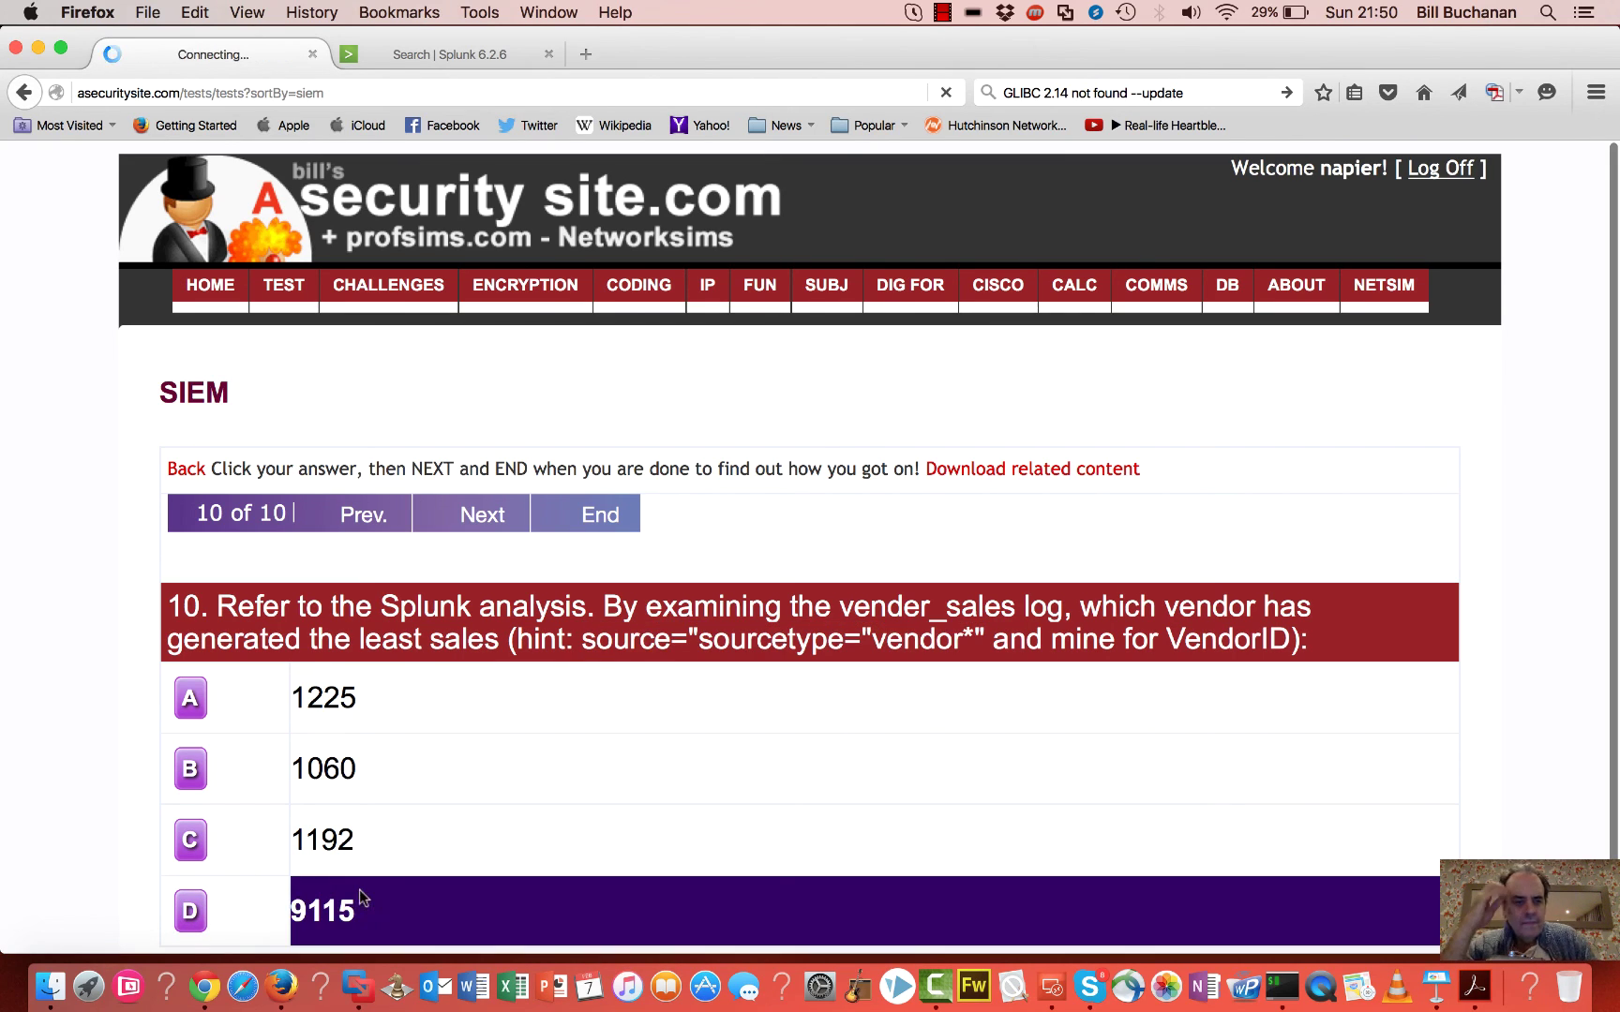